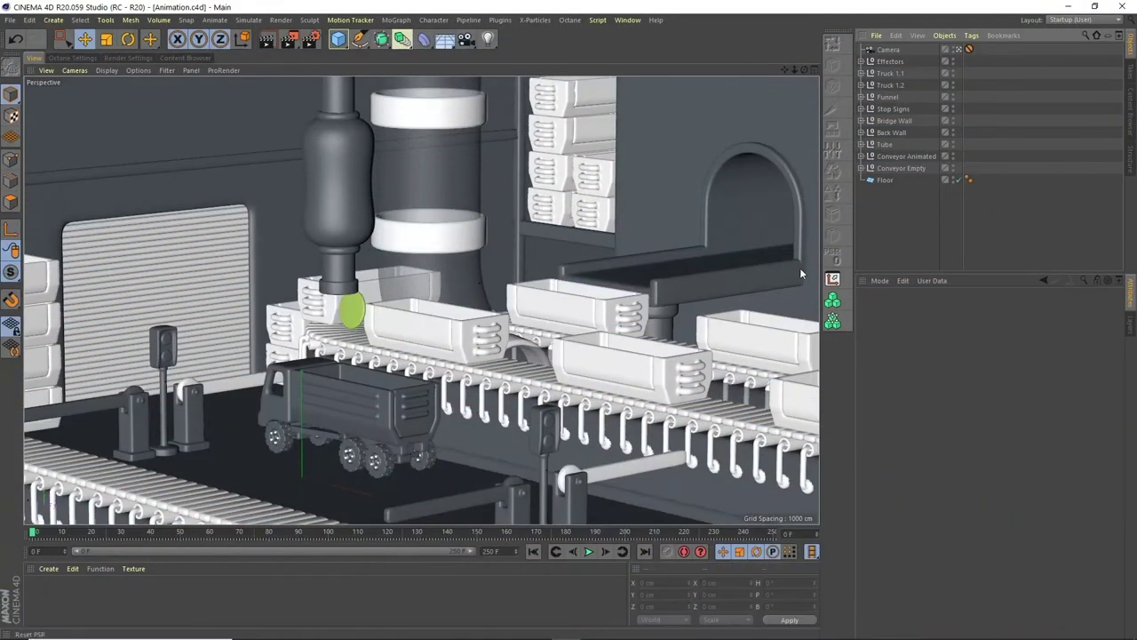
Step: Select the Conveyor Controller inside Conveyor Animated, set its Position to 100%, and keyframe it at frame 0
click(861, 157)
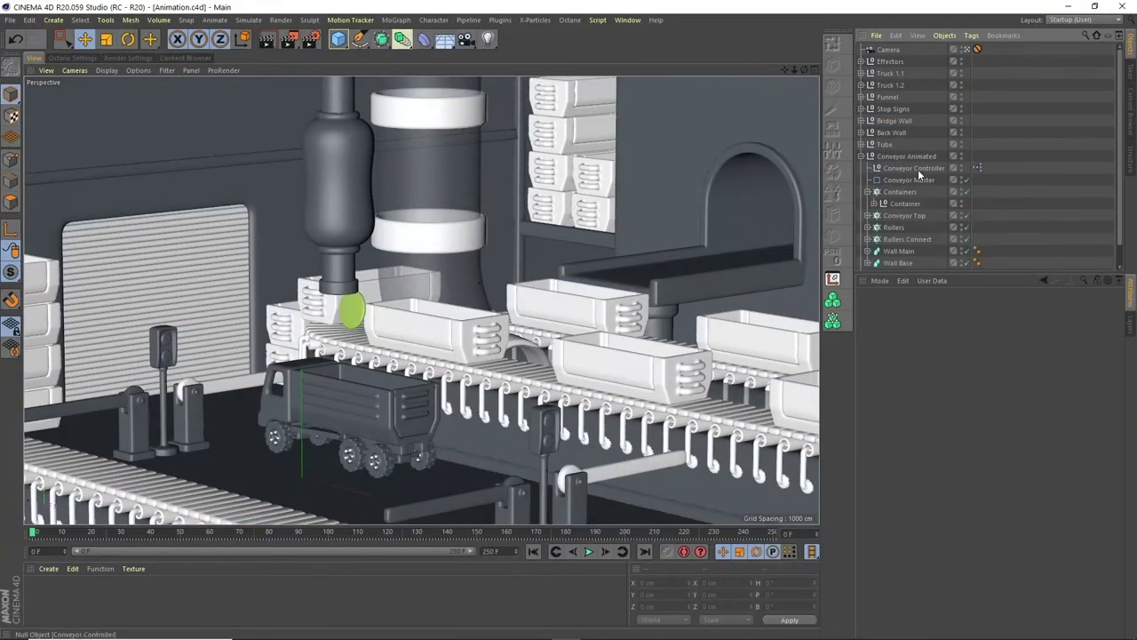
click(912, 168)
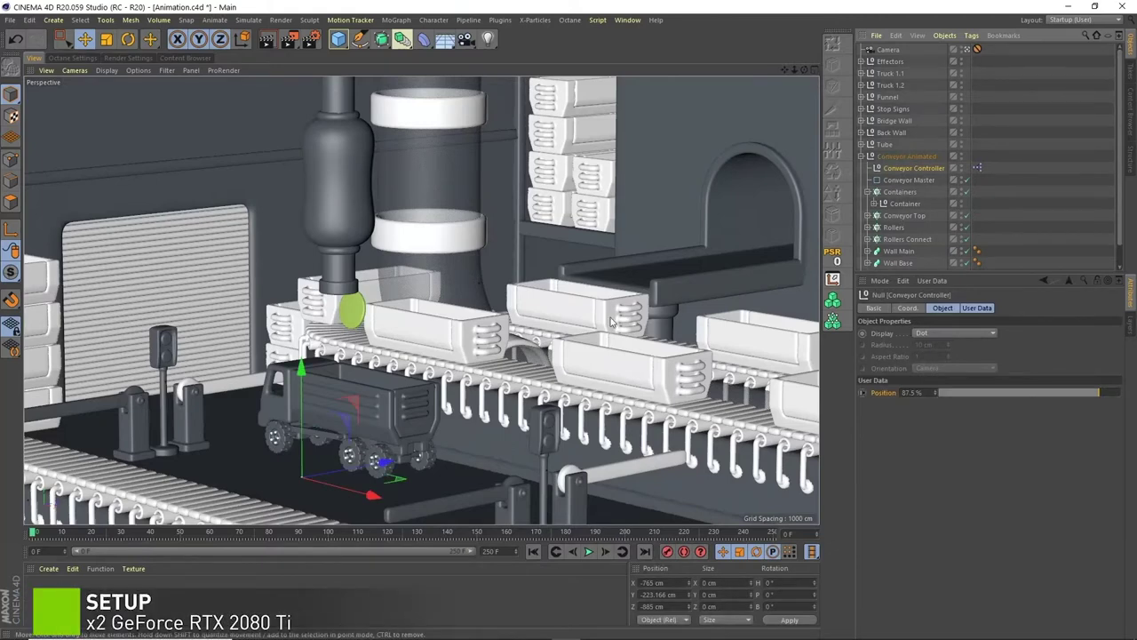
drag(939, 391, 1106, 392)
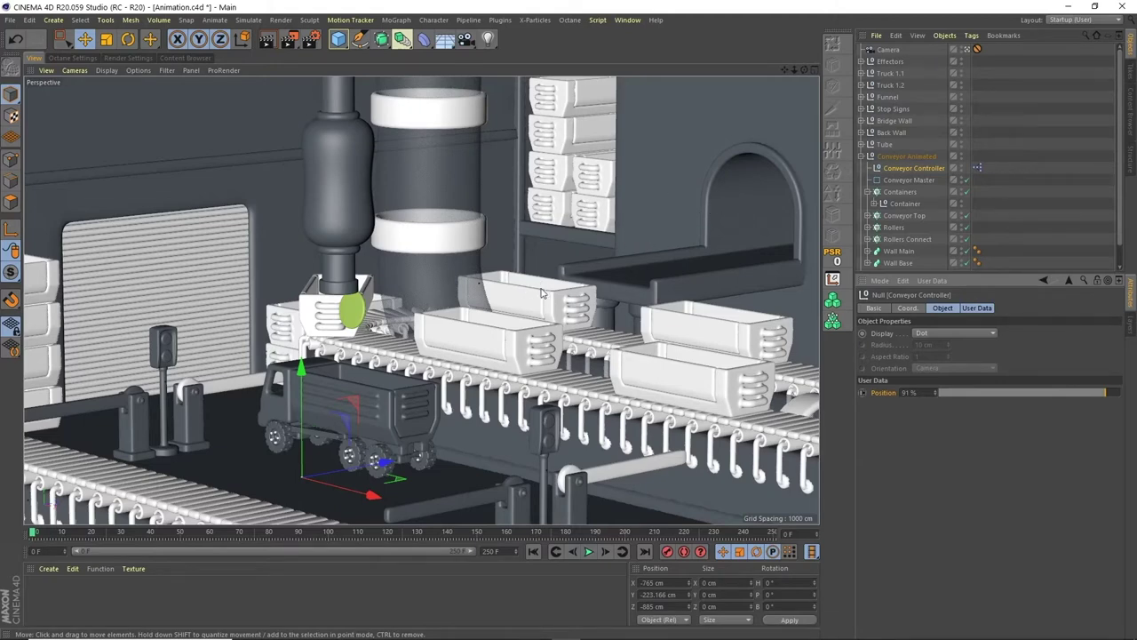
drag(1105, 392, 1064, 391)
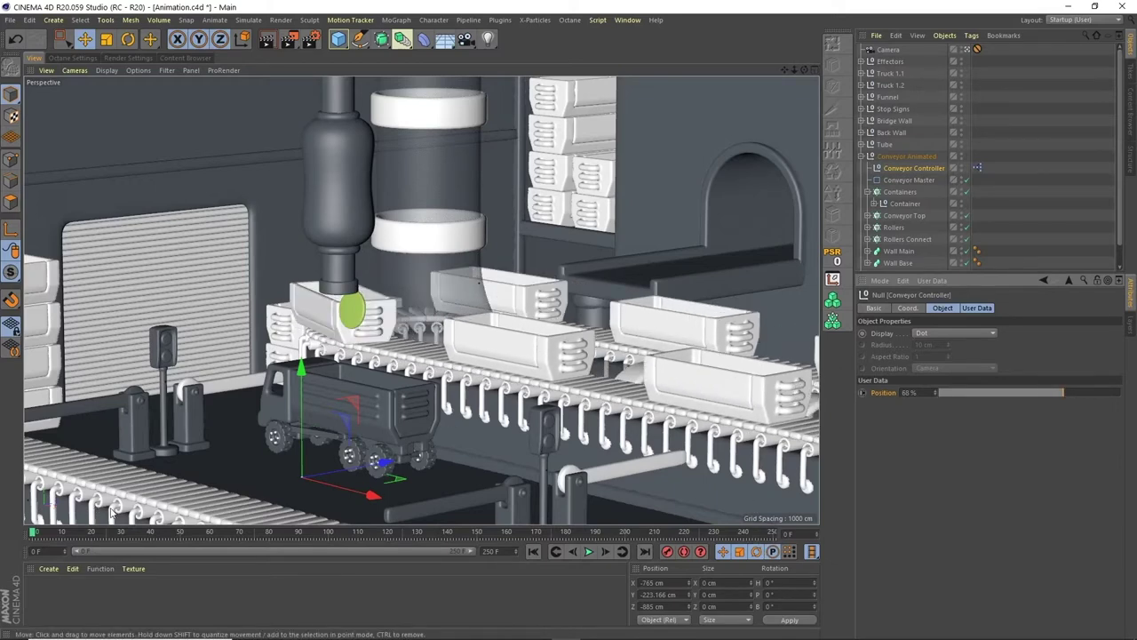
drag(1064, 392, 1133, 394)
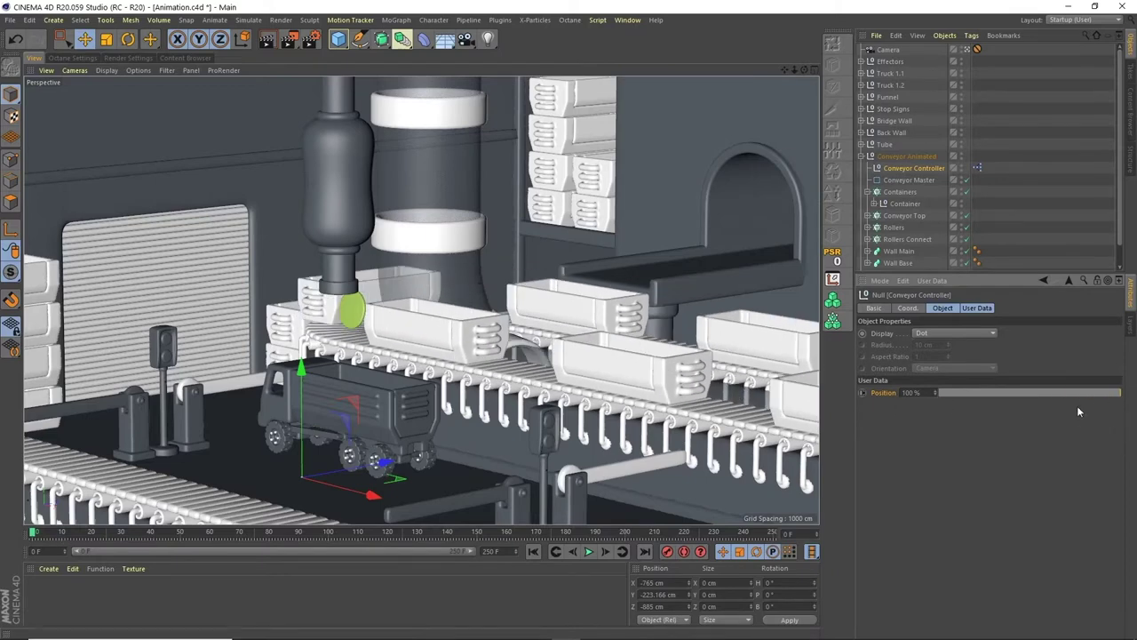
click(862, 393)
Step: Keyframe the Conveyor Controller's Position at 87.5% on frame 100
drag(166, 533, 328, 538)
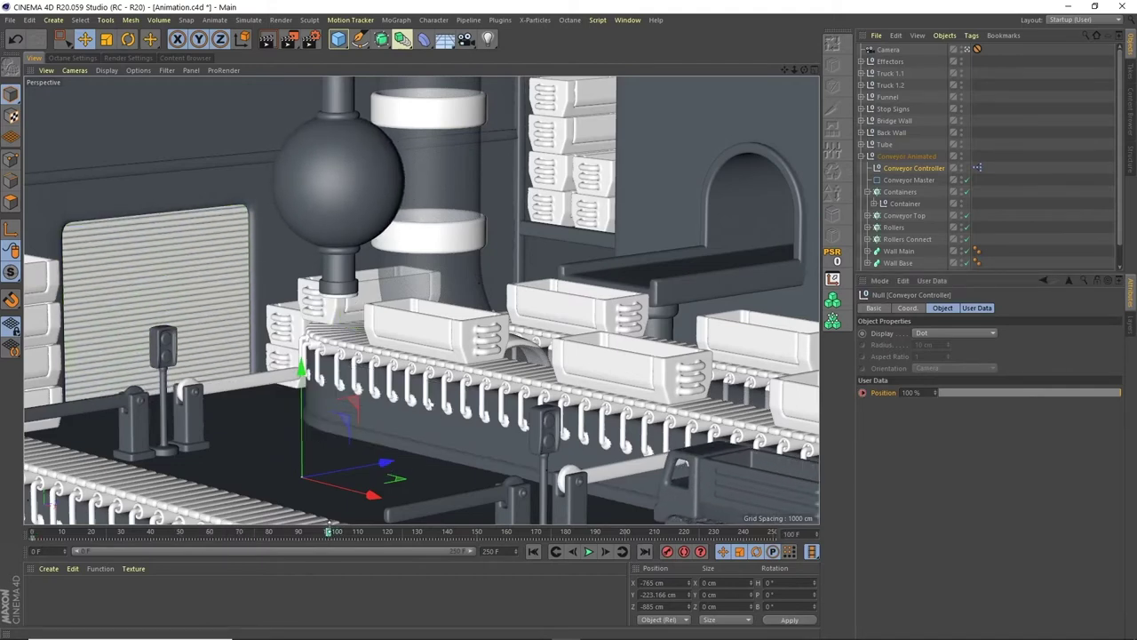
click(911, 392)
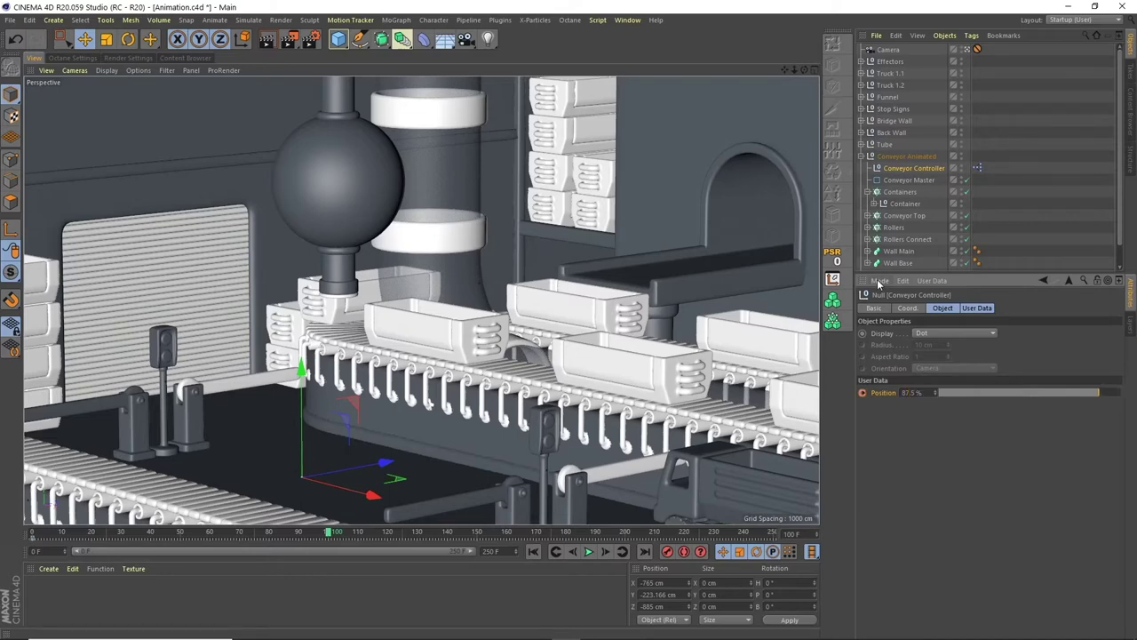
click(861, 393)
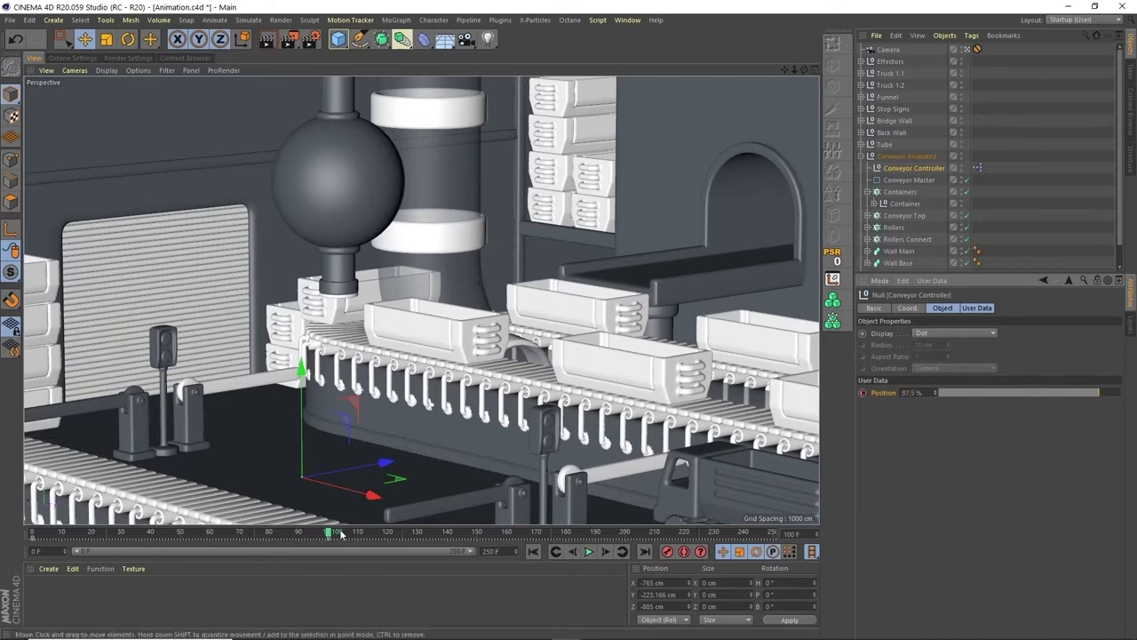
Step: Add a hold keyframe for the Conveyor Controller's Position at 87.5% on frame 150
drag(325, 536, 571, 533)
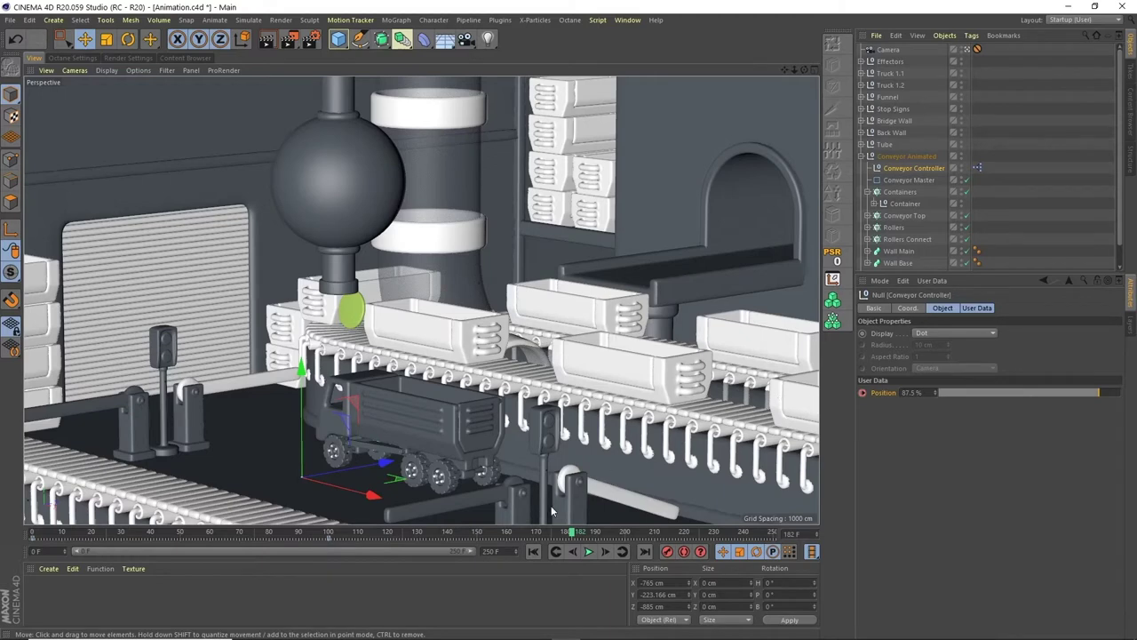
click(407, 533)
drag(419, 539, 476, 537)
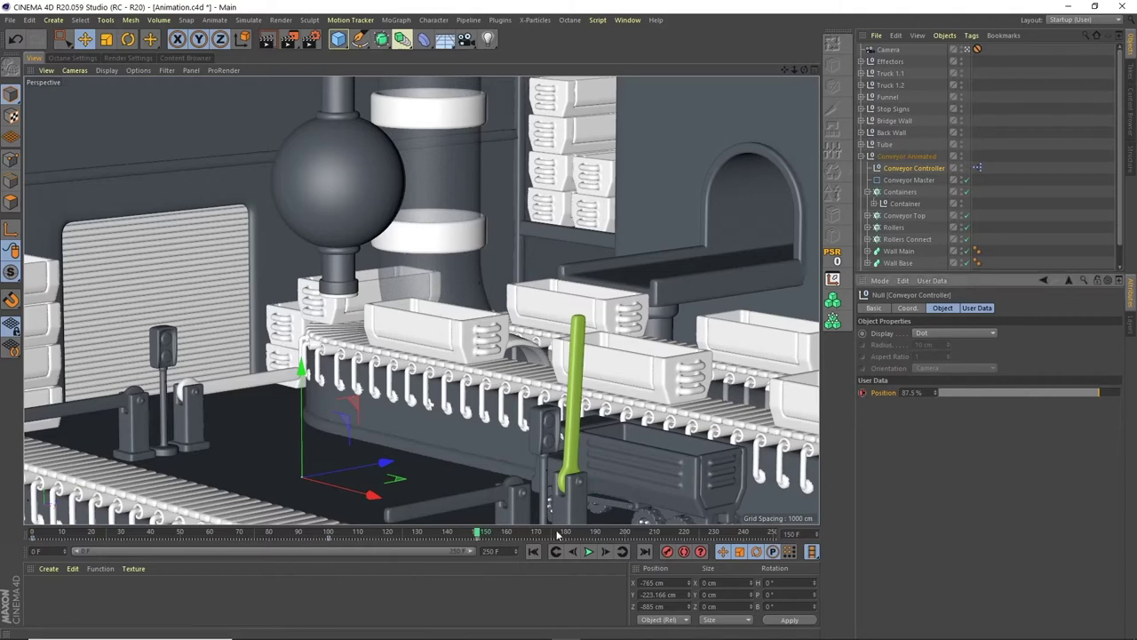
Step: Keyframe the Conveyor Controller's Position at 75% on frame 250
drag(480, 538, 819, 524)
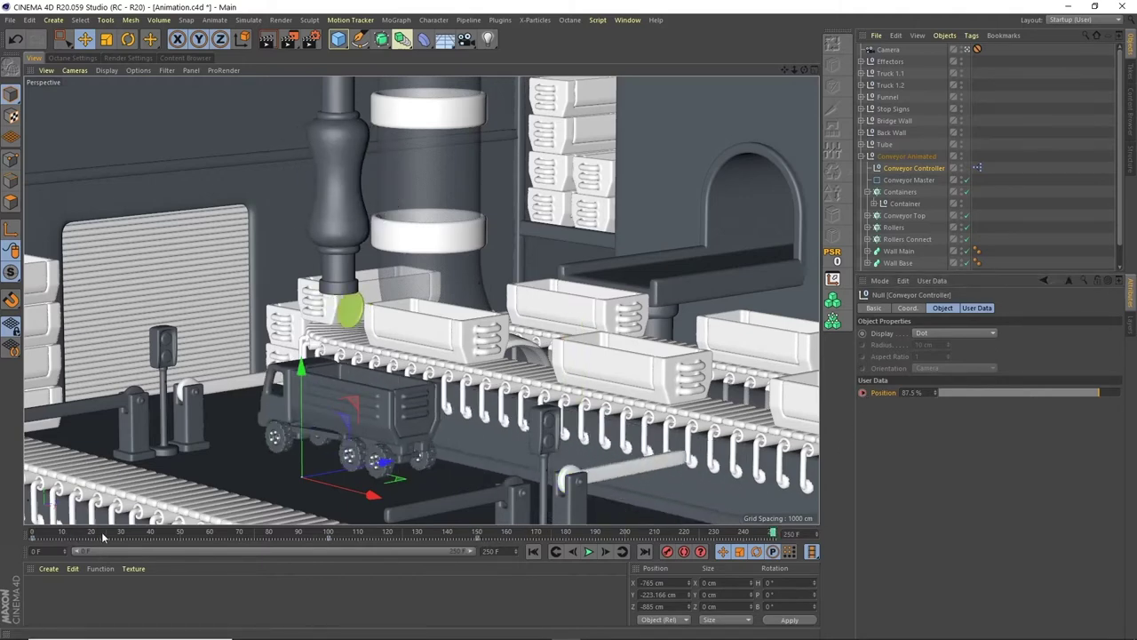
mouse_move(325, 536)
mouse_down()
mouse_move(27, 553)
mouse_move(178, 534)
mouse_move(328, 533)
mouse_up()
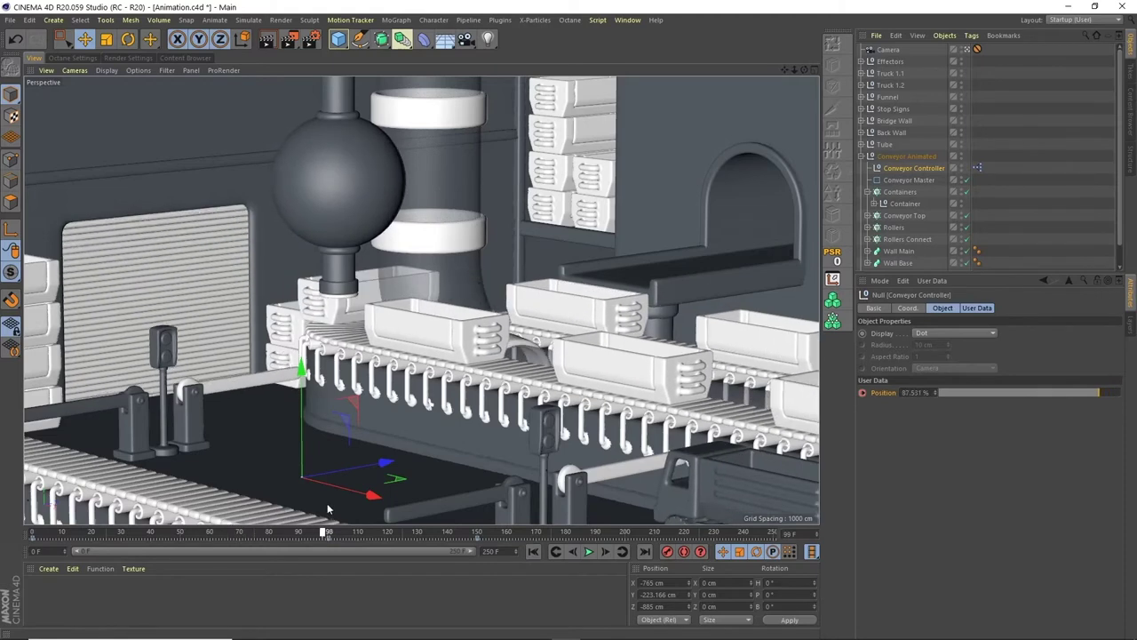
drag(330, 503, 817, 488)
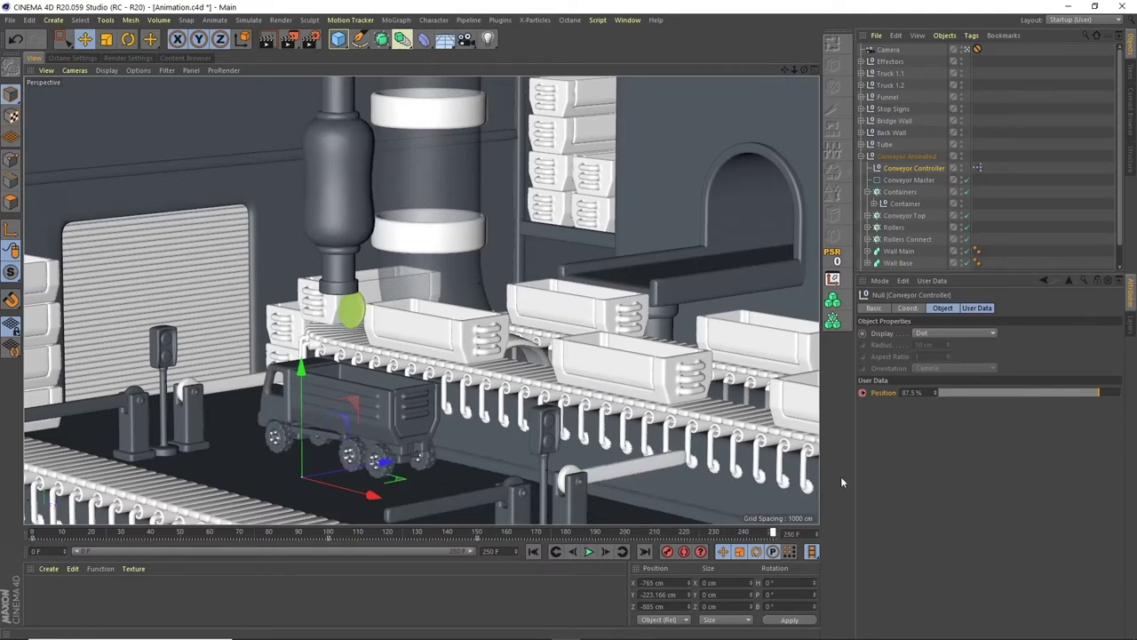
click(922, 393)
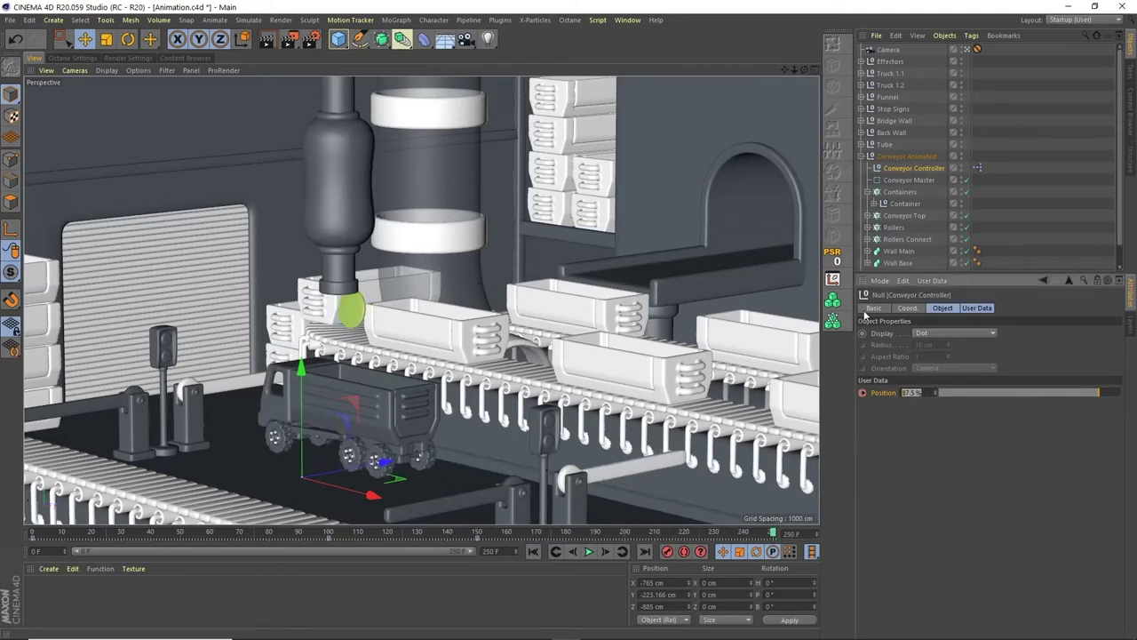
click(861, 392)
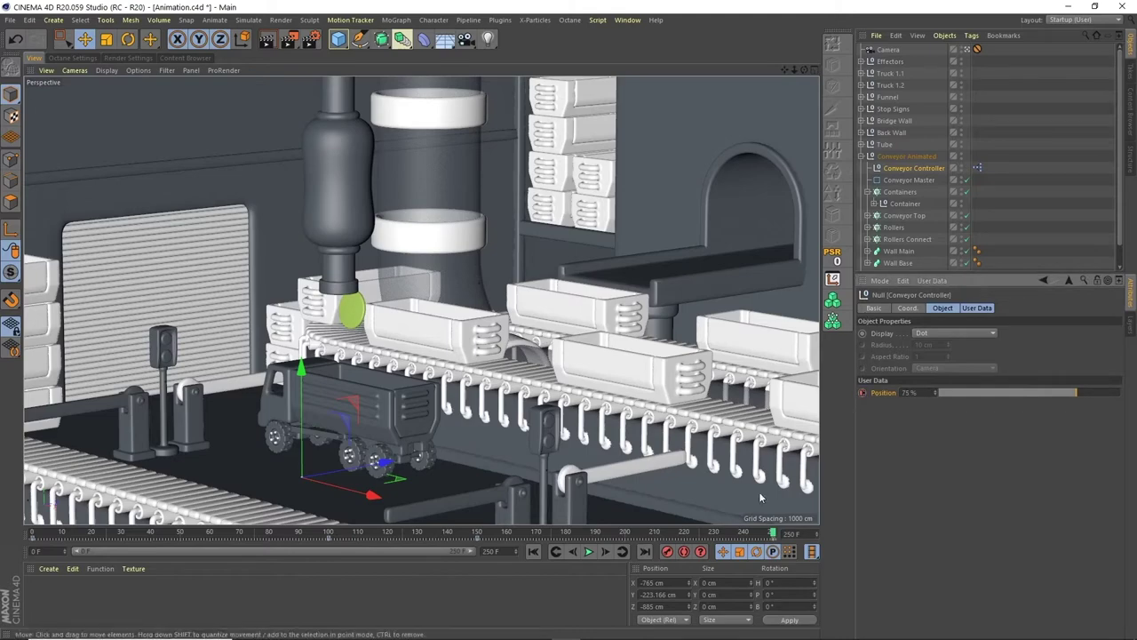
Step: Scrub through the animation up to frame 250 to review the conveyor's movement and stops
drag(637, 539, 360, 529)
drag(423, 501, 542, 401)
drag(500, 529, 775, 512)
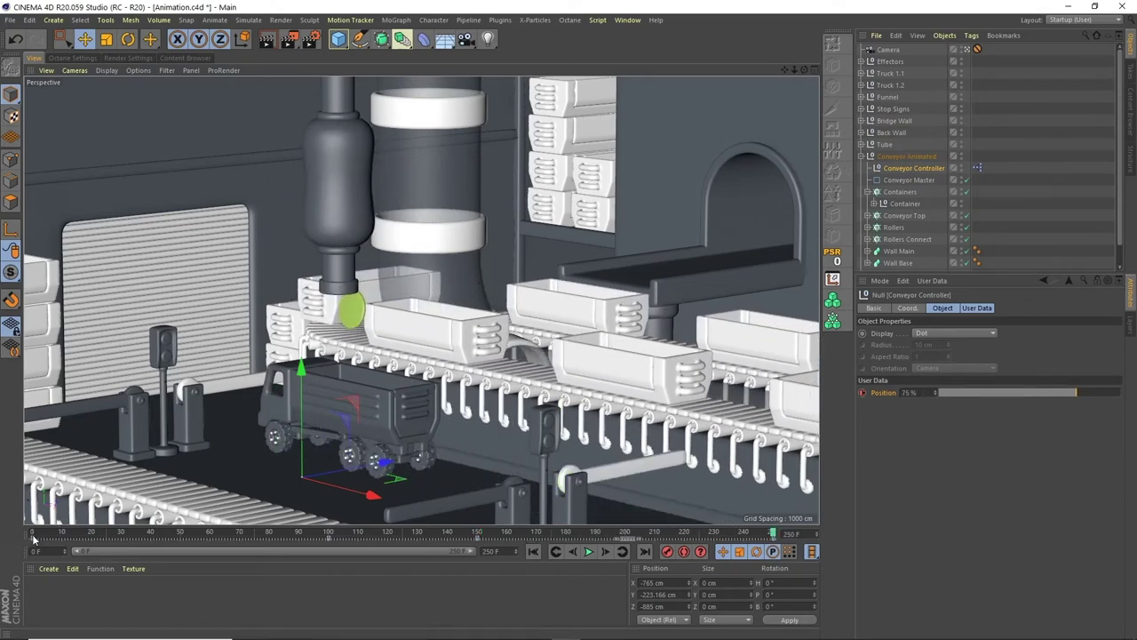
drag(35, 533, 774, 533)
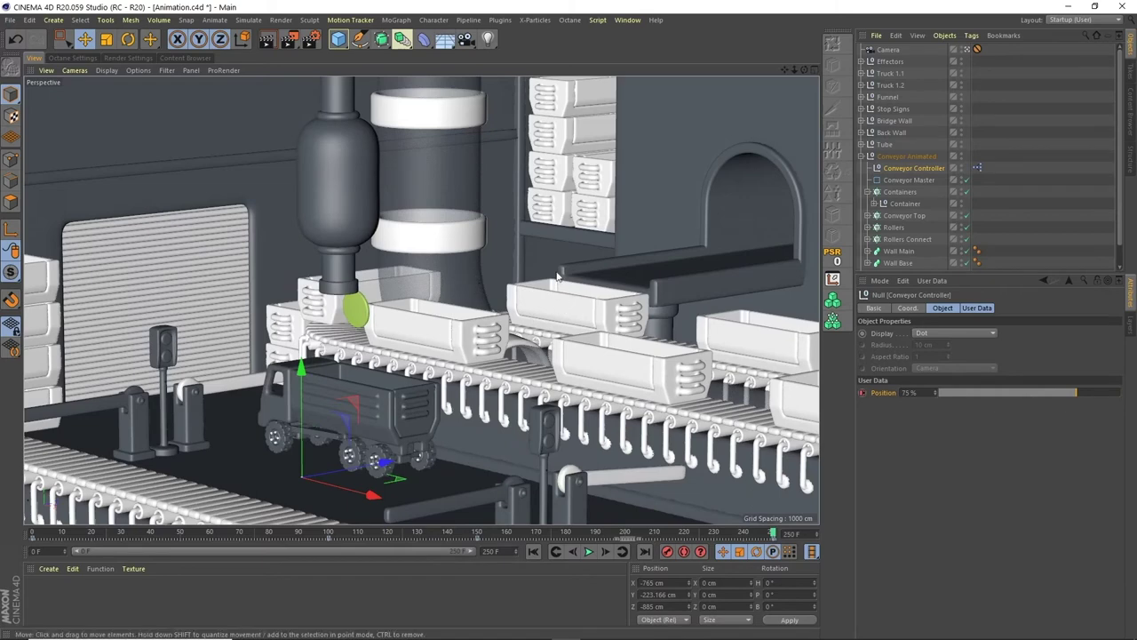
Step: Open the Timeline window and expand the Conveyor Controller's Position track to show its animation curve
click(625, 19)
click(689, 153)
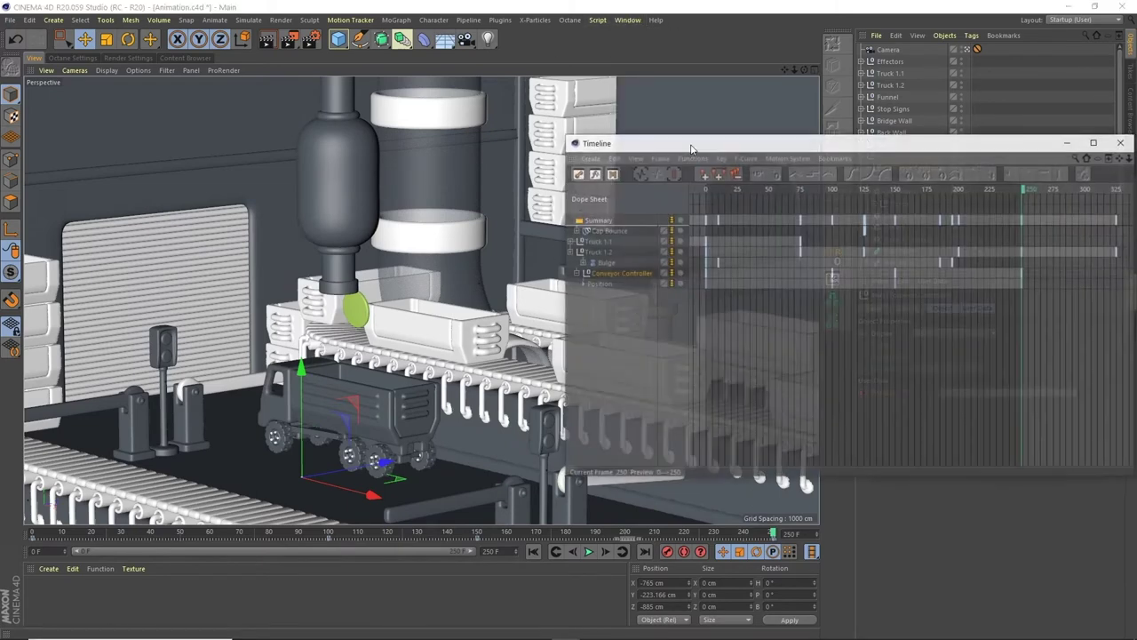
drag(754, 143, 440, 144)
click(257, 279)
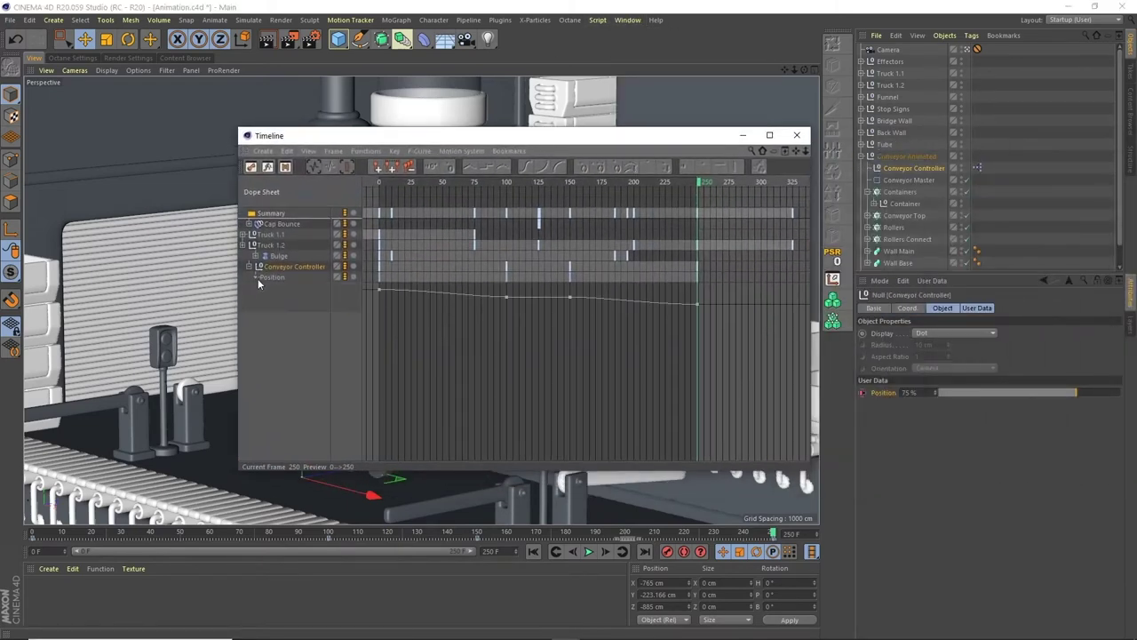
drag(364, 284, 384, 310)
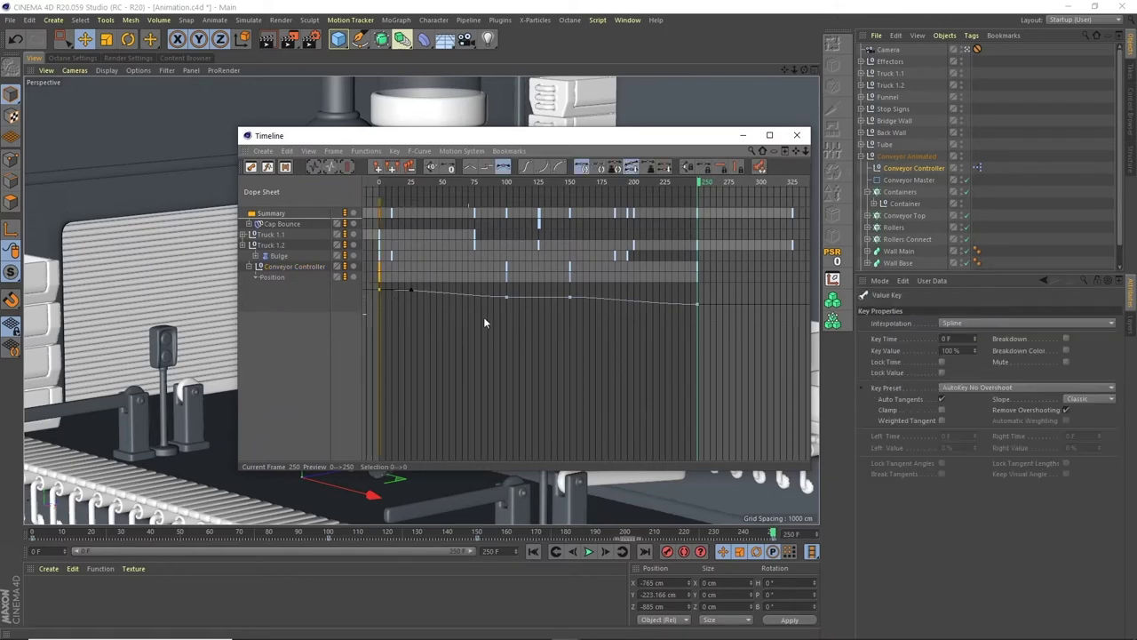
Step: Move the Timeline window aside and switch all four Position keys from auto tangents to custom flat tangents
drag(772, 533, 714, 533)
drag(711, 140, 502, 141)
drag(714, 534, 151, 504)
drag(164, 334, 518, 282)
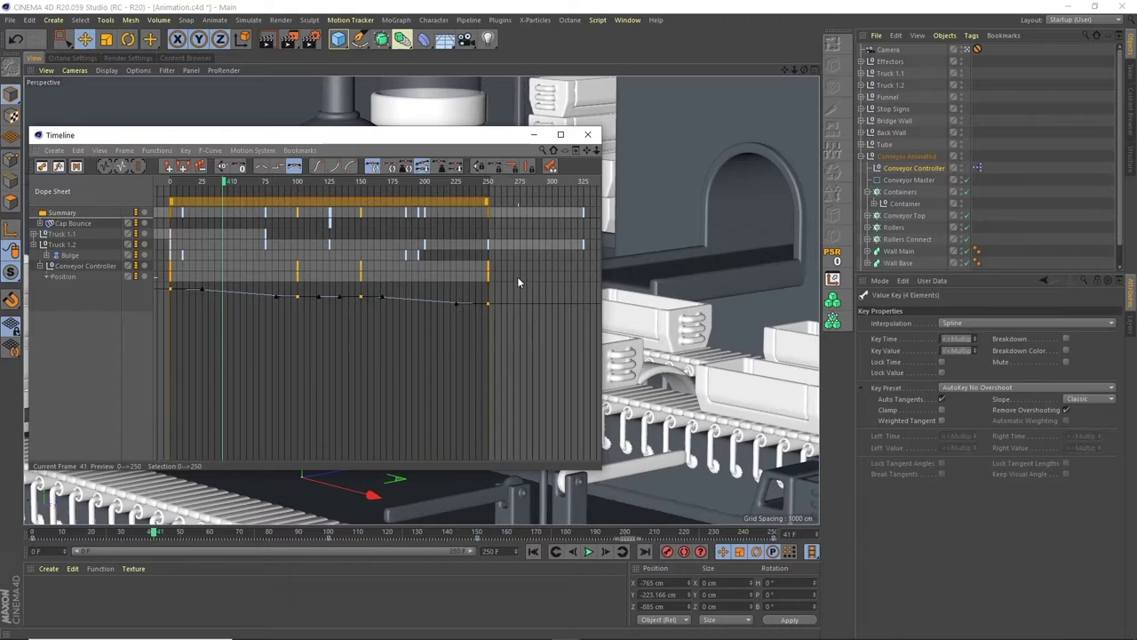
click(318, 169)
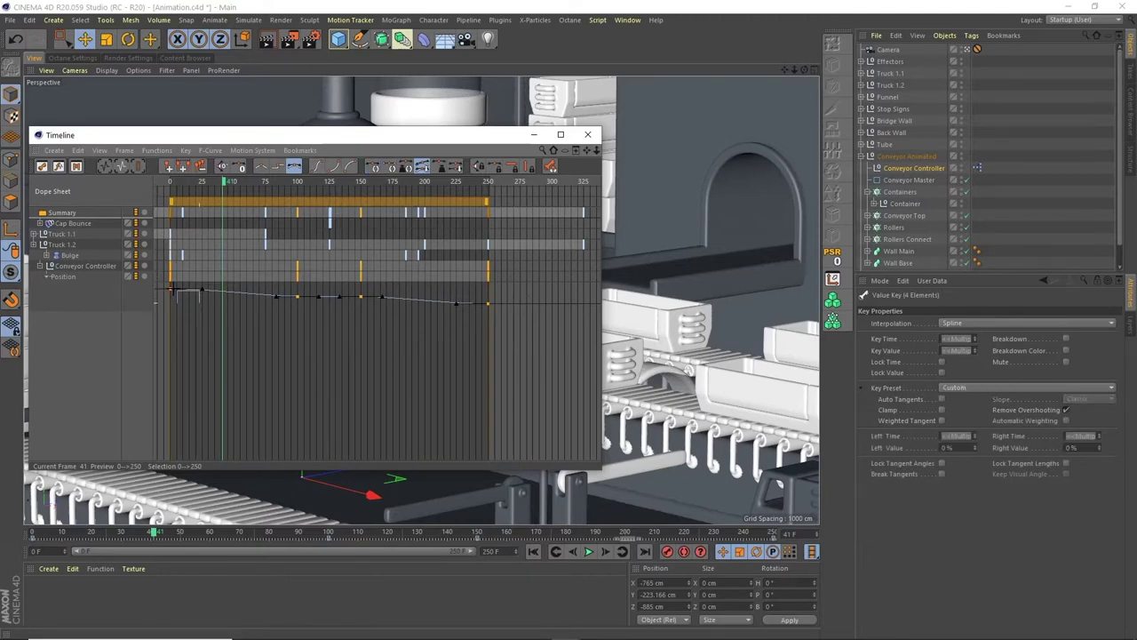
Step: Set the left and right tangent times of the Position keys at frames 0 and 250 to 0 F
click(171, 292)
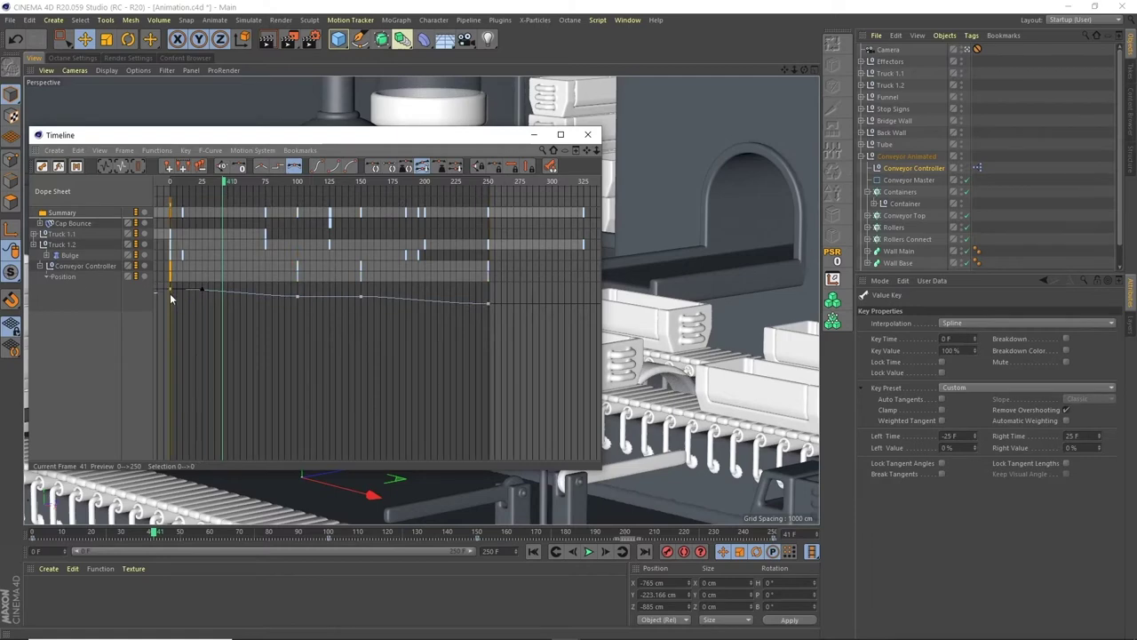
click(952, 435)
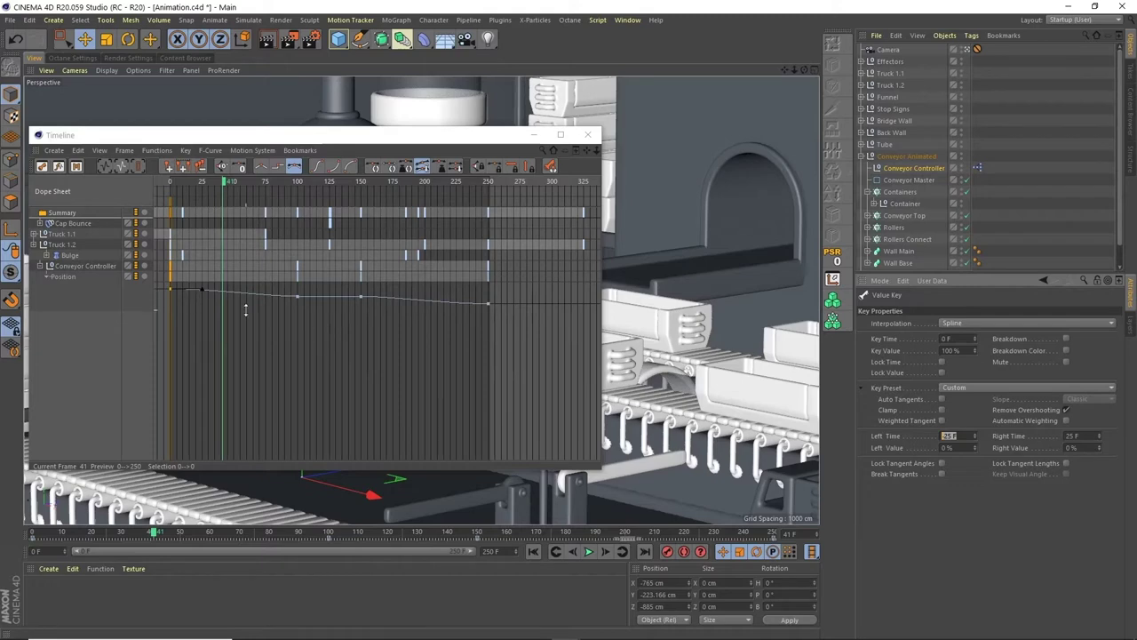
key(Return)
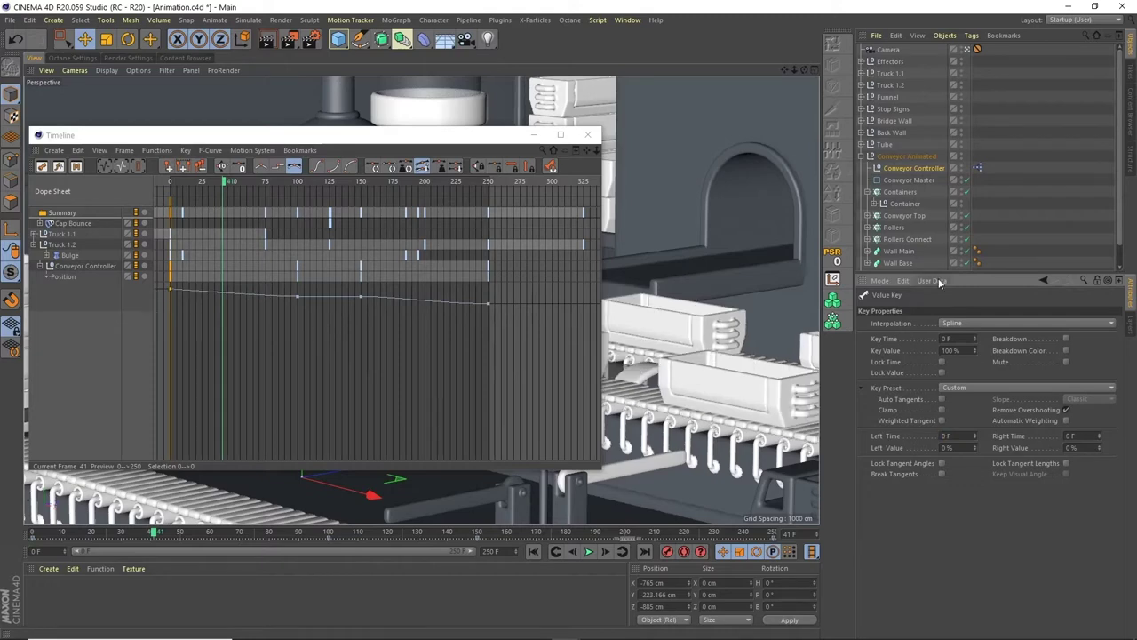
click(488, 303)
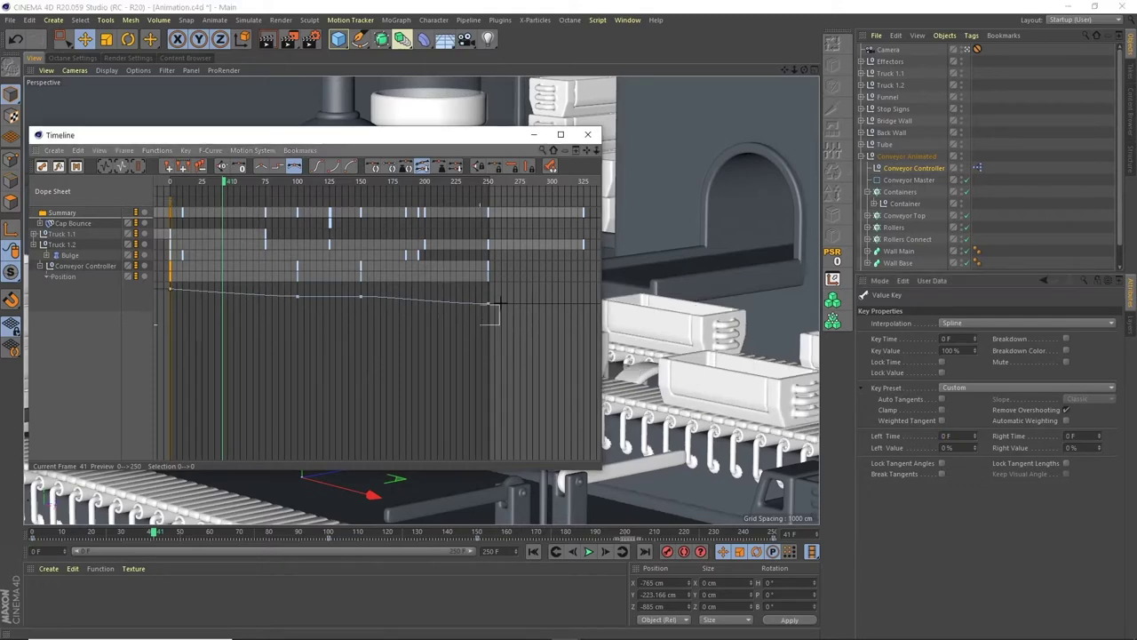
click(949, 435)
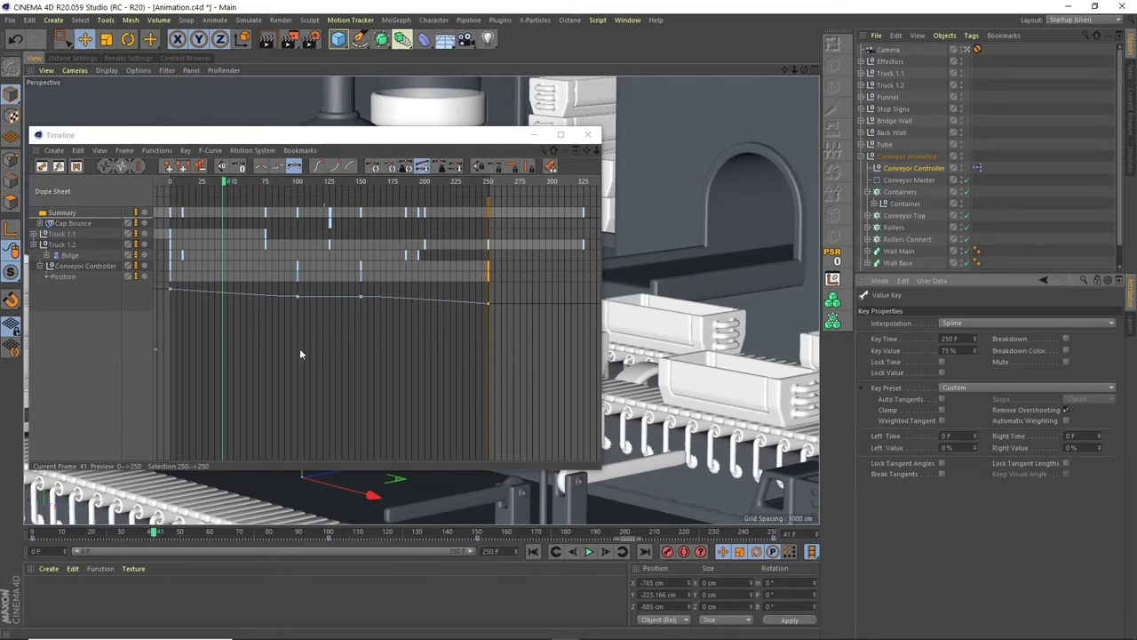
Step: Set the tangents of the Position keys at frames 100 and 150 to -20 F left and 20 F right, and close the Timeline
drag(267, 289, 269, 290)
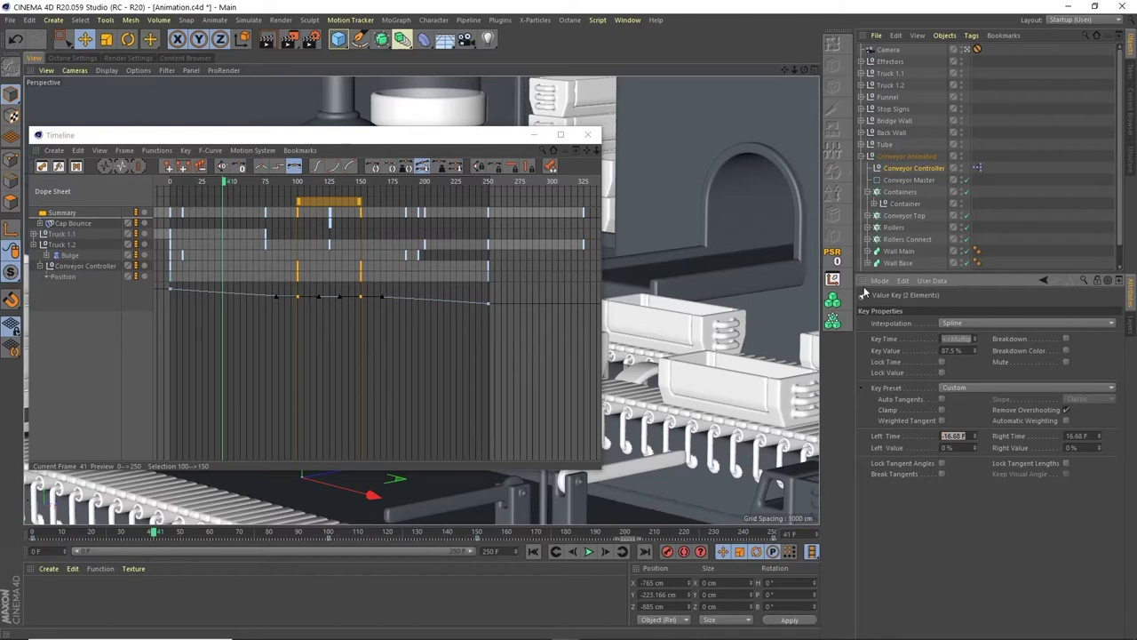
key(Return)
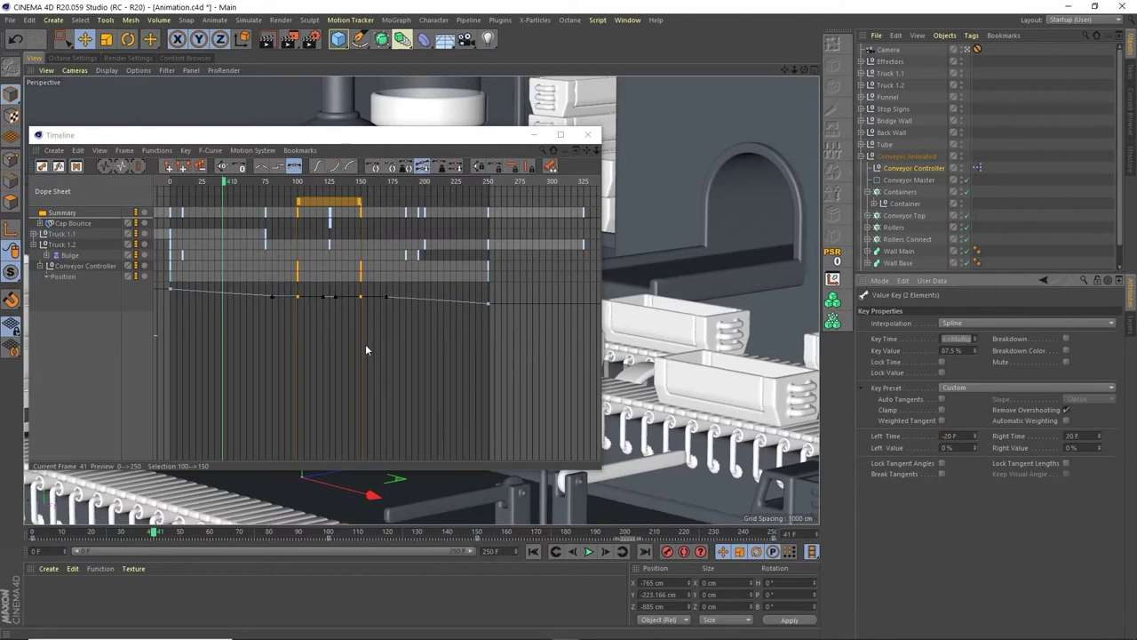
click(588, 134)
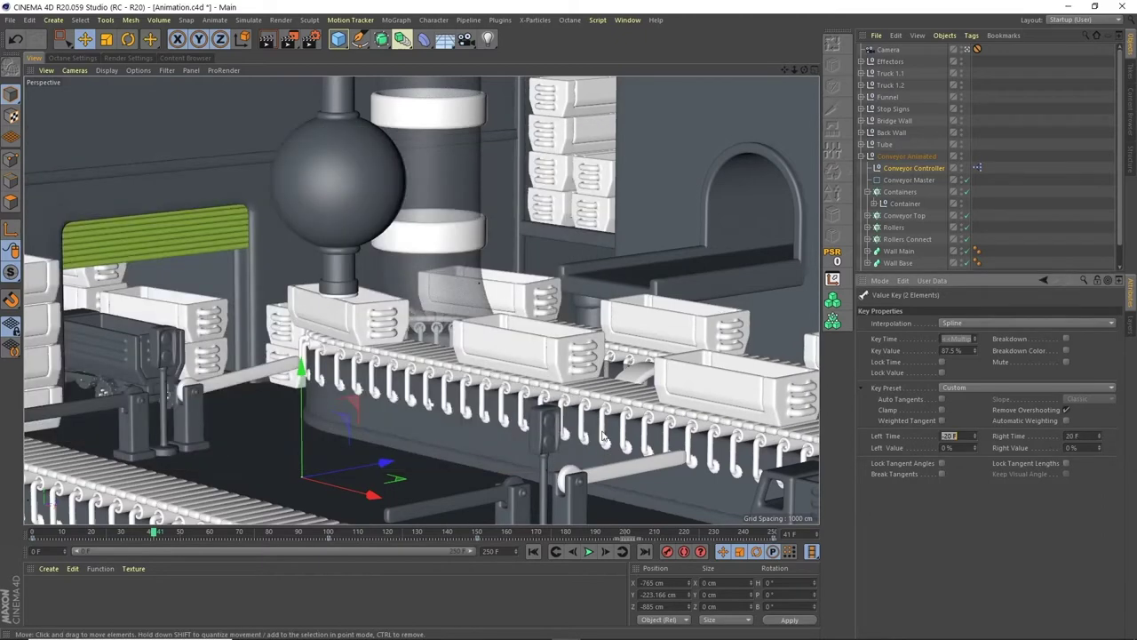
Step: Play the animation to check the eased conveyor motion
click(589, 552)
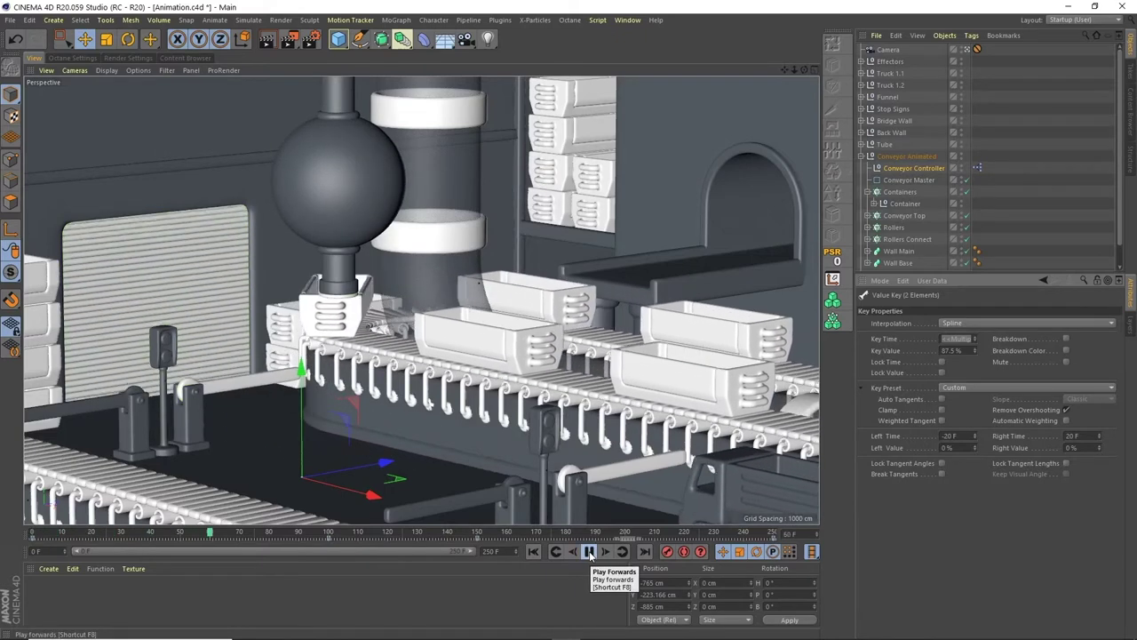
click(589, 552)
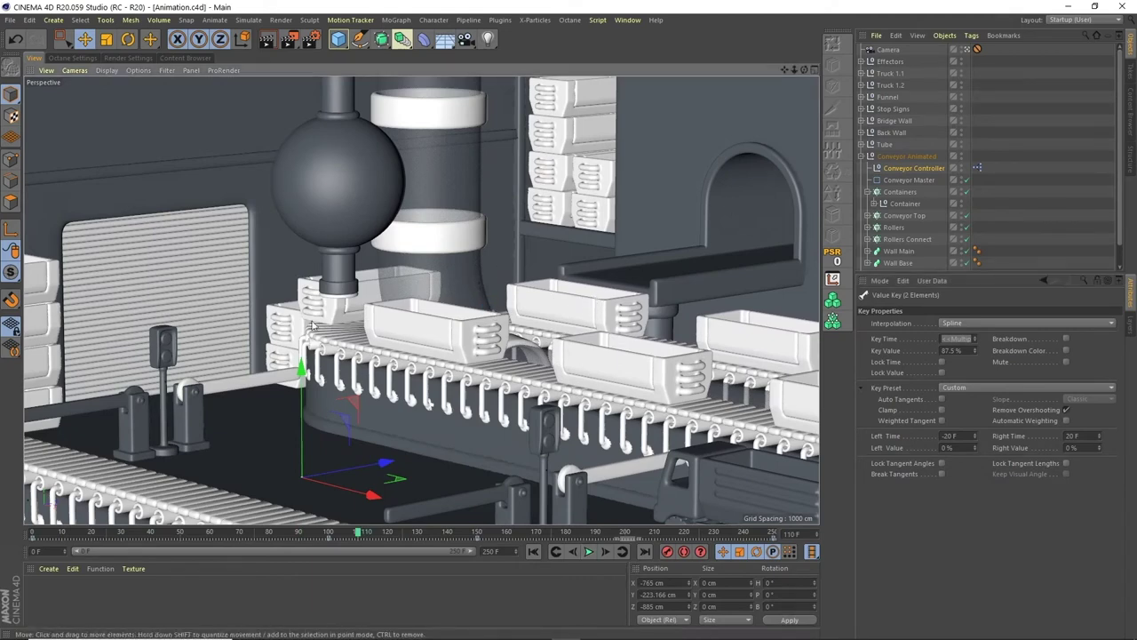
Step: Collapse Conveyor Animated, delete the Truck 1.1 and Truck 1.2 groups, and start playback of the animation
click(861, 157)
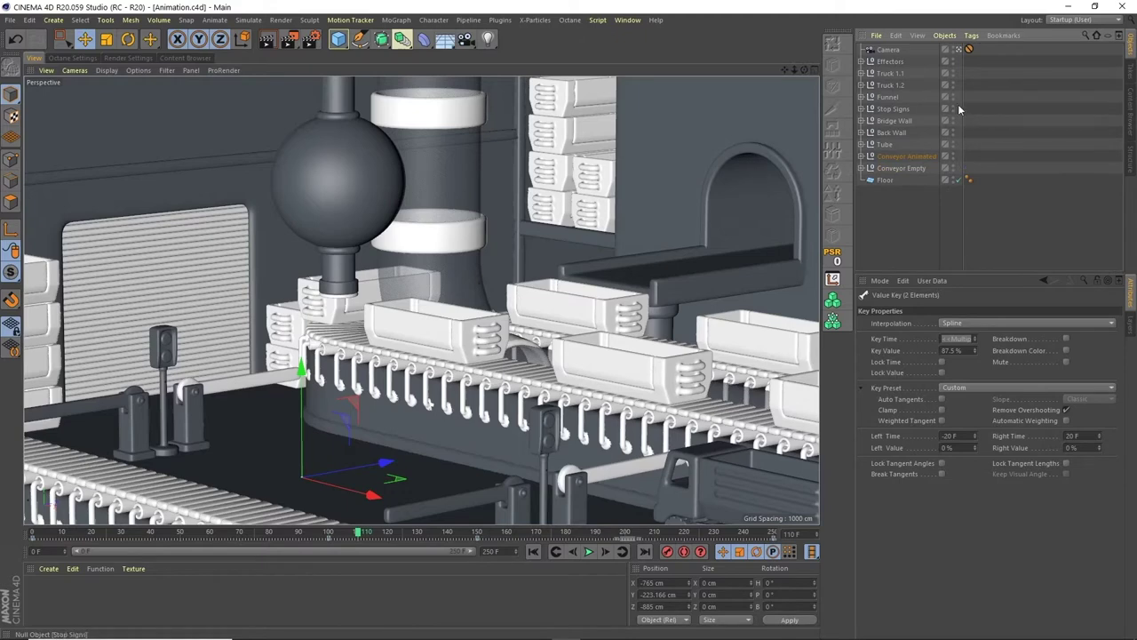
shift+click(902, 85)
key(Delete)
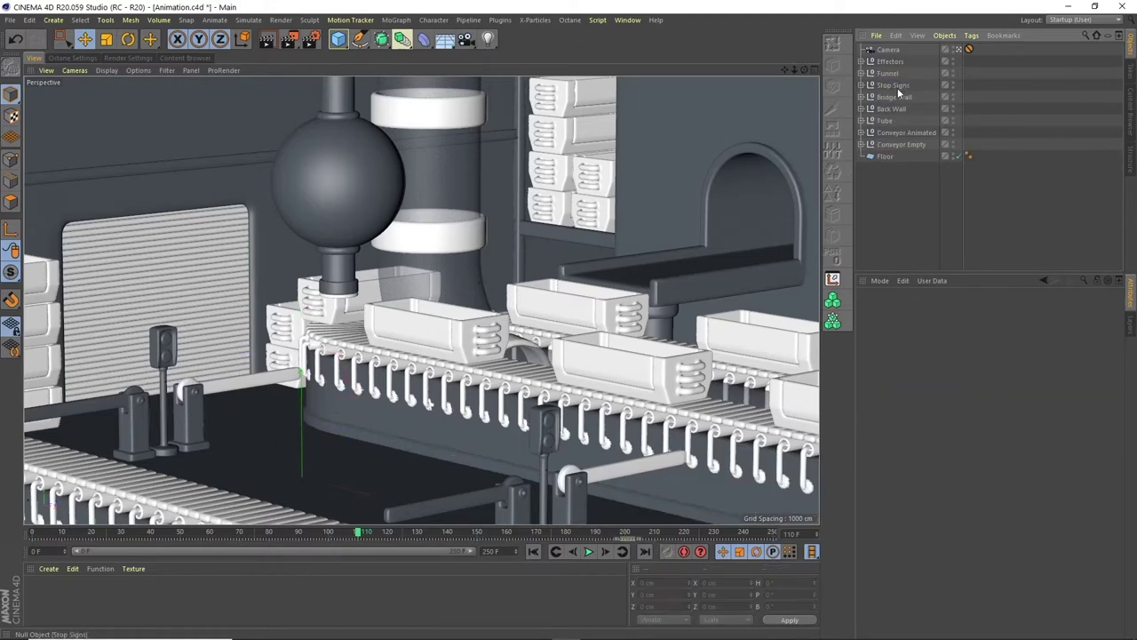
click(588, 551)
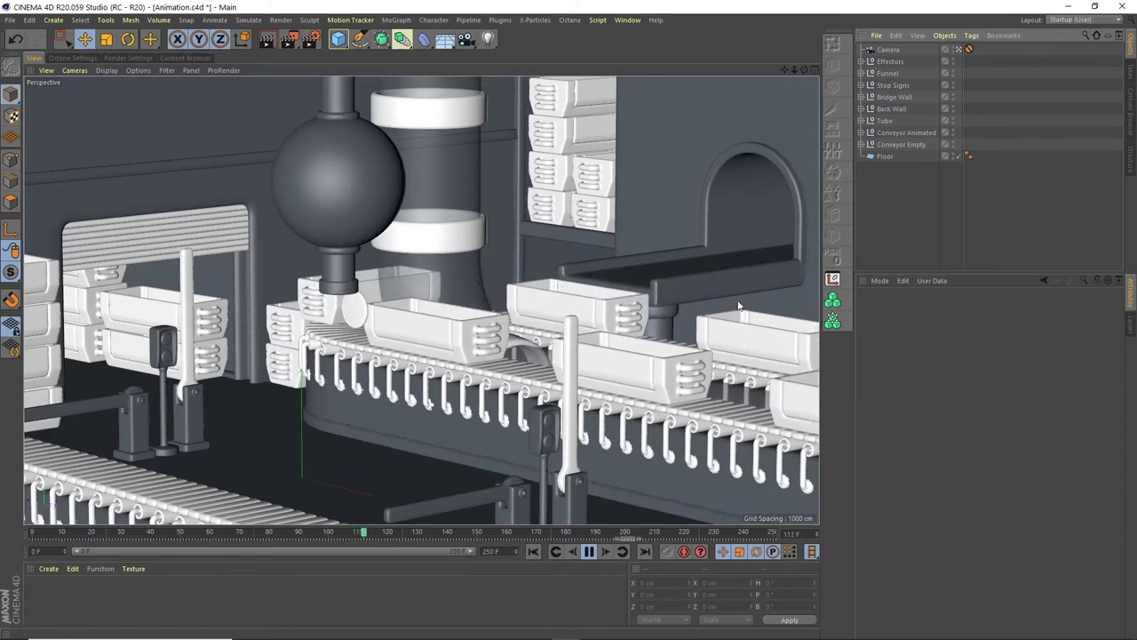
Step: Stop playback, restore the deleted Truck 1.1 and Truck 1.2 groups, and move the playhead to frame 2
click(589, 551)
key(ctrl+z)
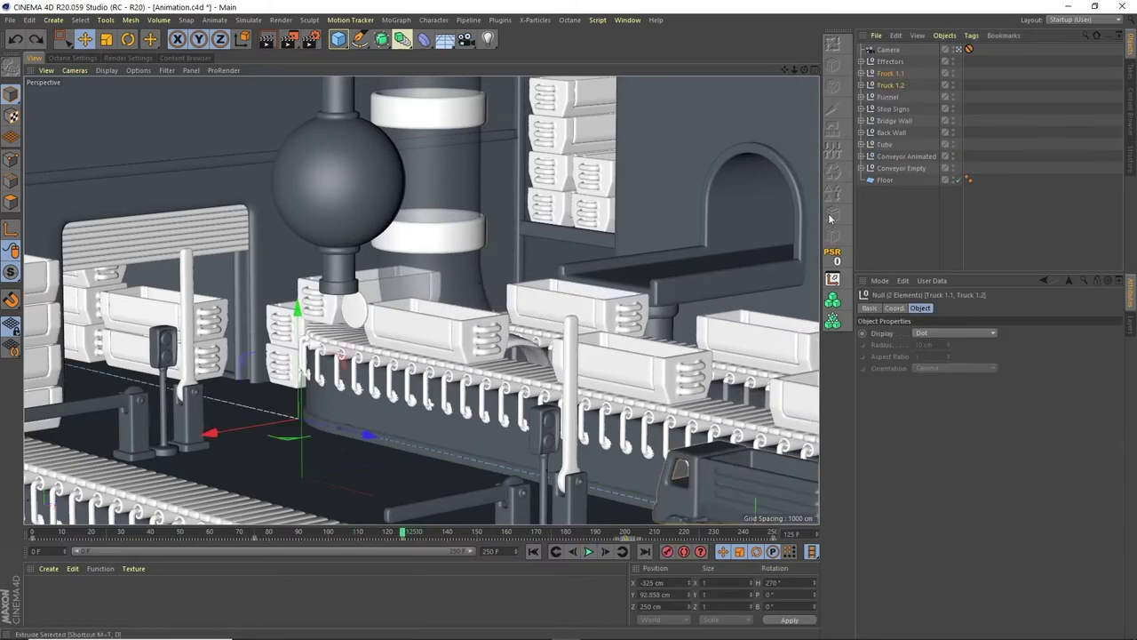
click(880, 237)
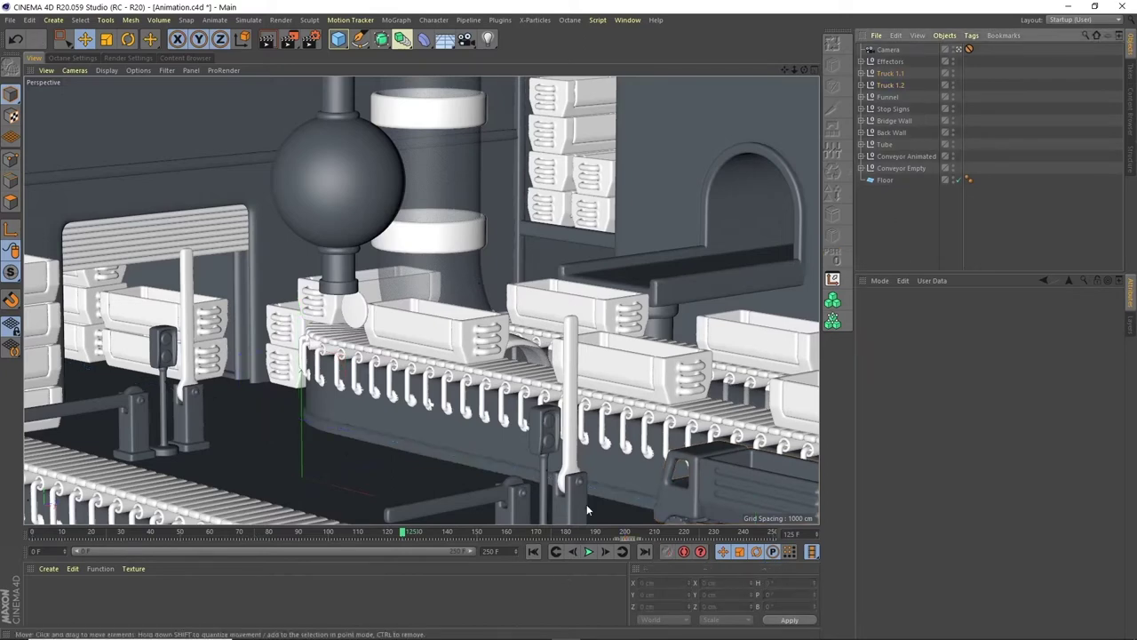
click(532, 552)
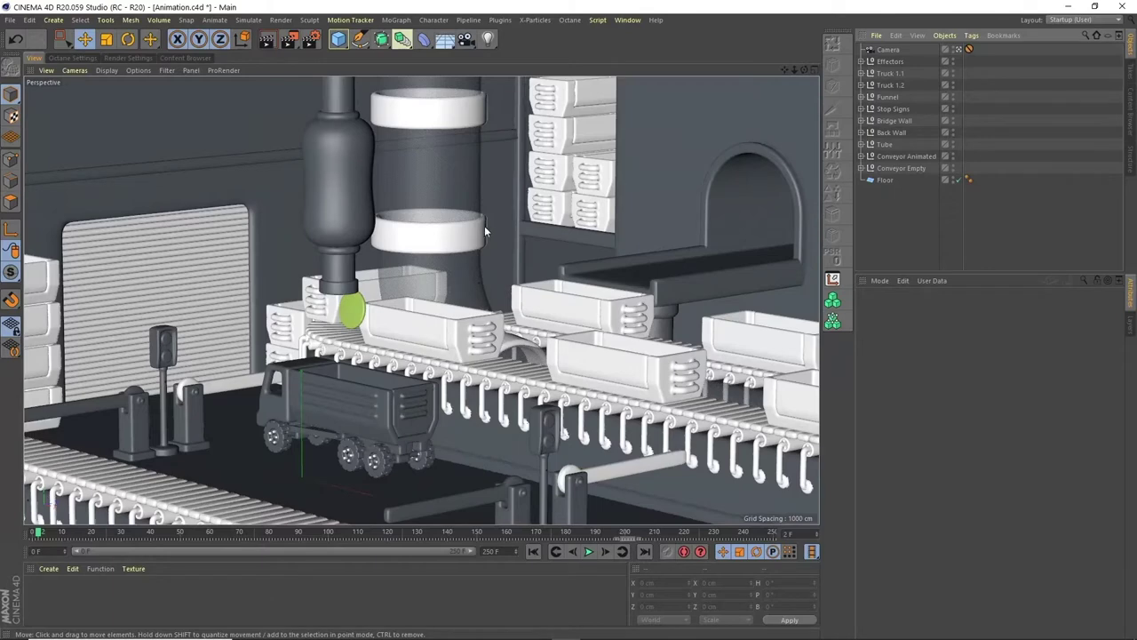
click(424, 39)
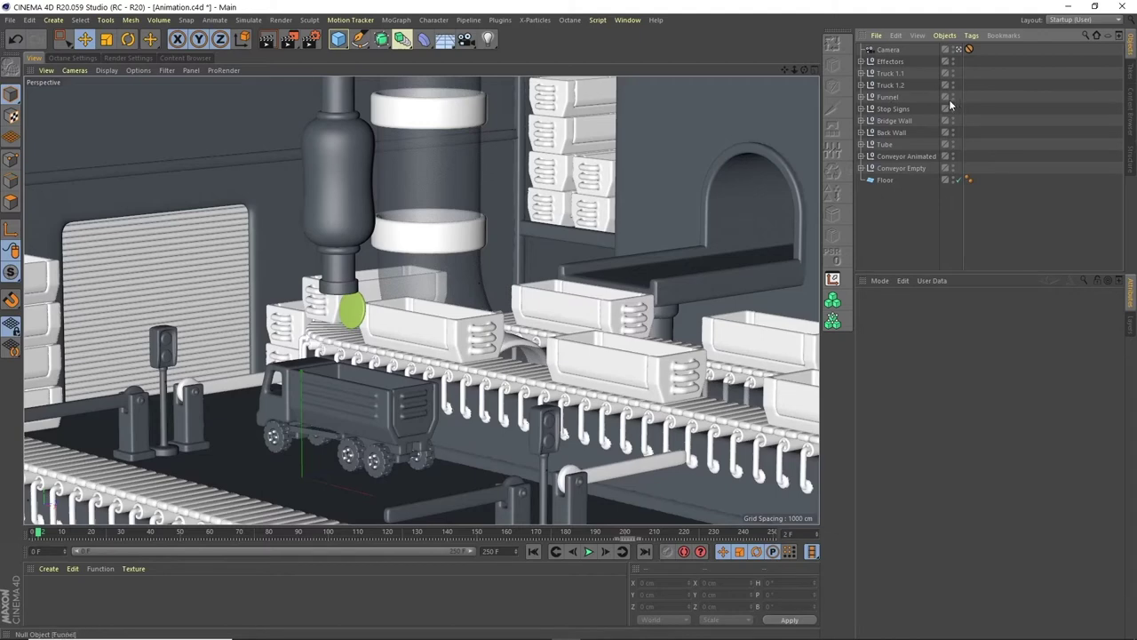
Step: Expand the Tube group and its Tube object, and add a MoGraph Cloner inside the Tube group above Tube Rings
click(861, 144)
click(868, 169)
click(908, 193)
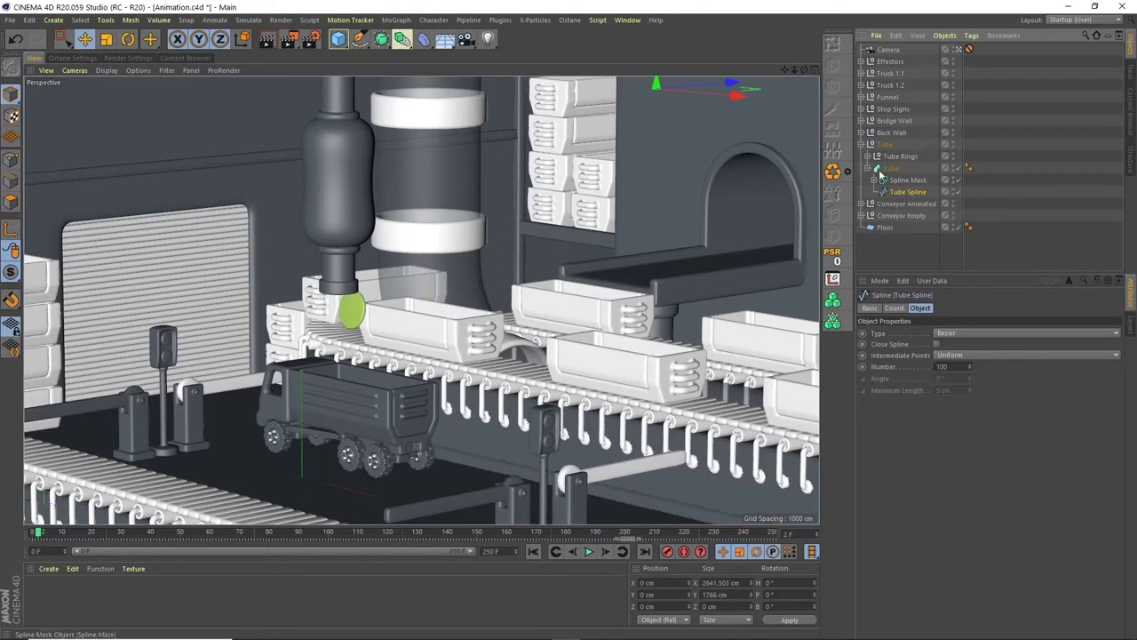
click(396, 19)
click(407, 150)
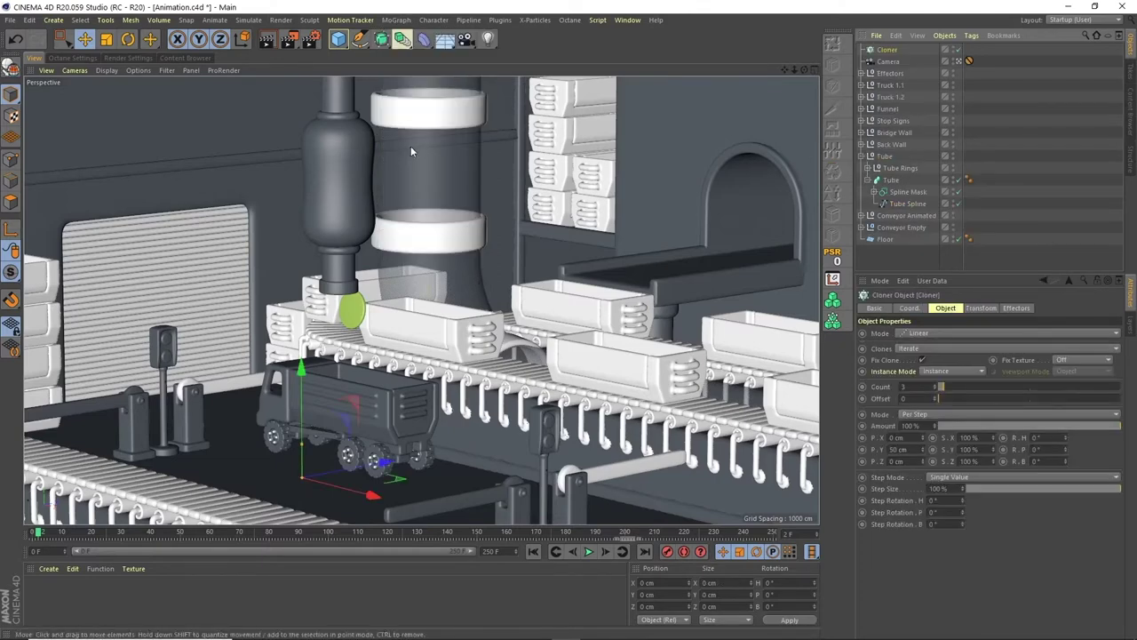
drag(900, 167, 900, 168)
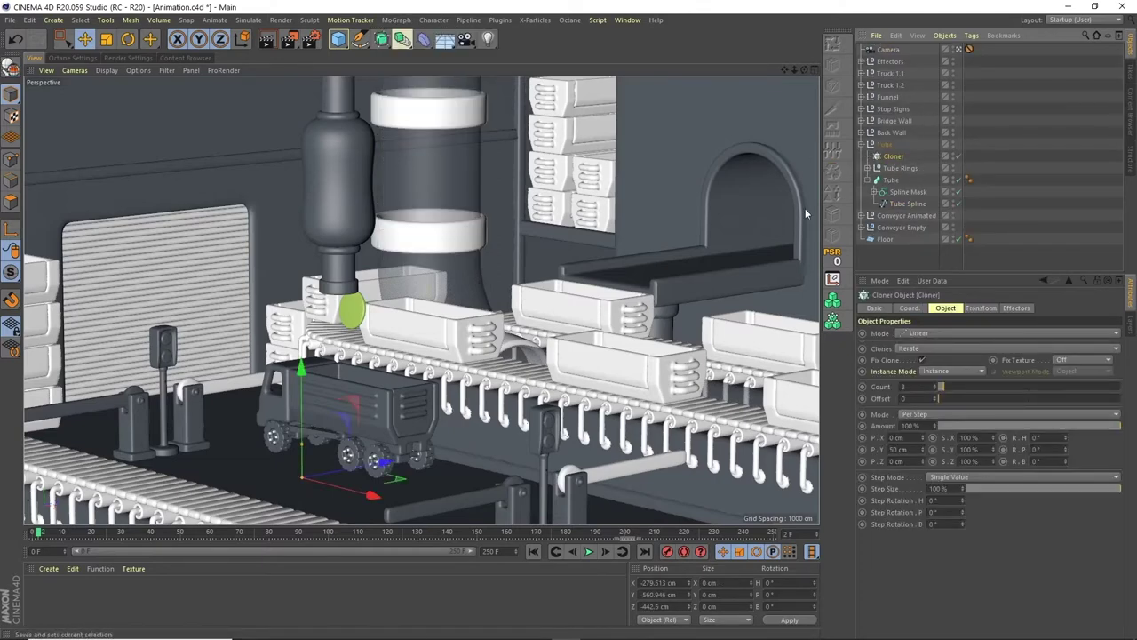
Step: Rename the new cloner in the Tube group as Liquid
click(897, 178)
click(894, 156)
double_click(896, 156)
key(BackSpace)
text(Liquid)
key(Return)
Step: Add a Sphere as a child of the Liquid cloner and set its radius to 65 cm
drag(339, 39, 344, 55)
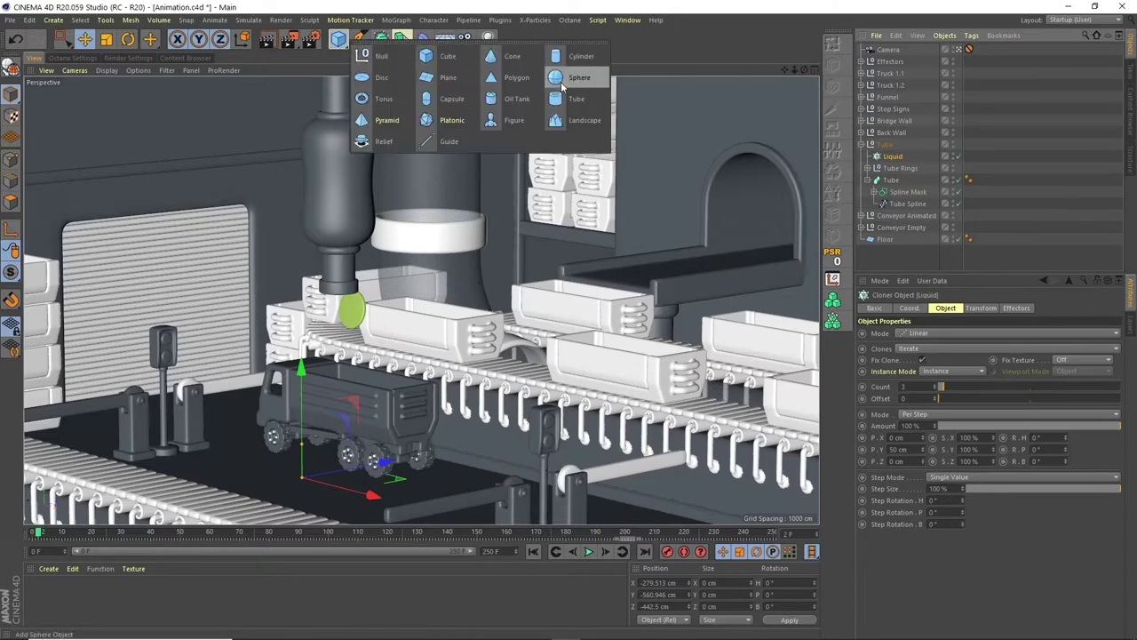
click(569, 78)
drag(905, 172, 903, 171)
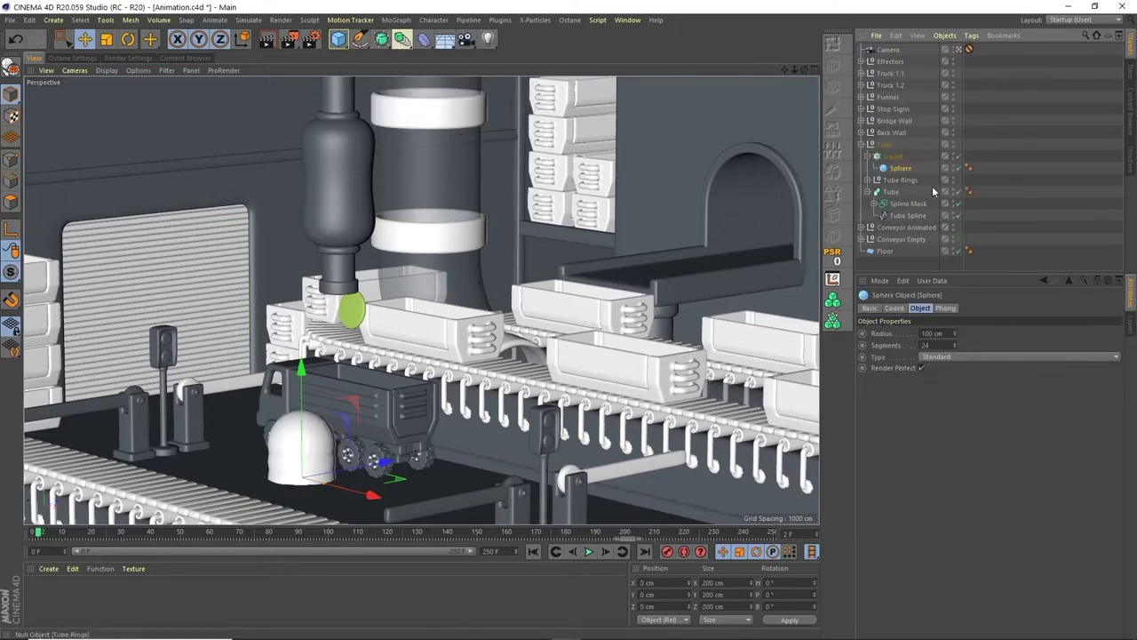
text(65)
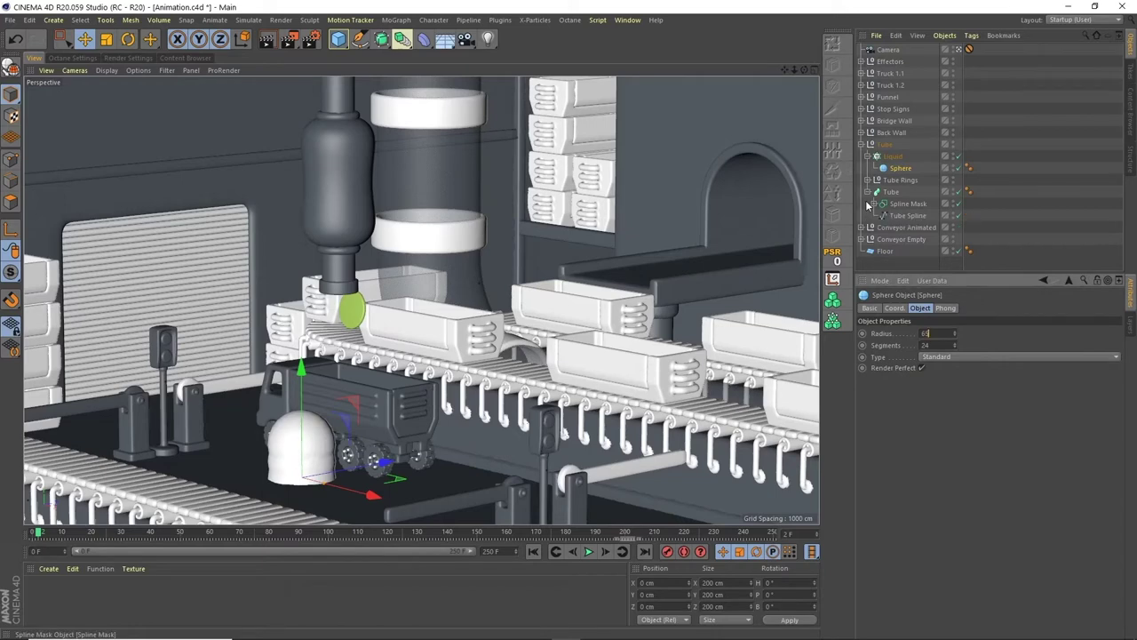
key(Return)
Step: Set the Liquid cloner's mode to Object and assign Tube Spline as the object to clone along
click(892, 156)
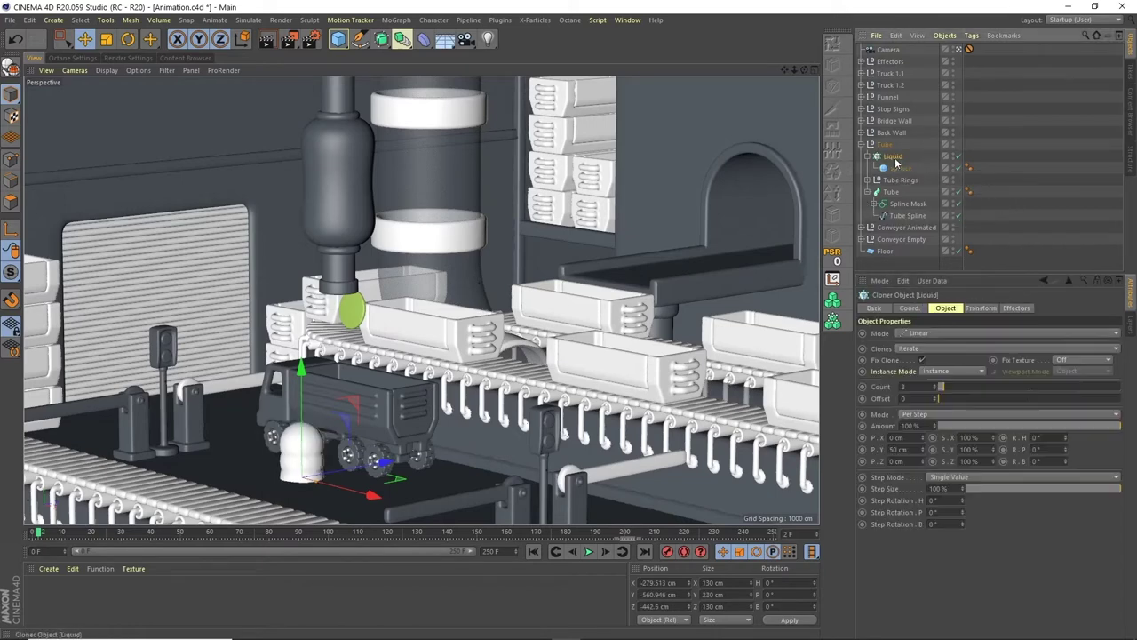
click(911, 307)
click(945, 309)
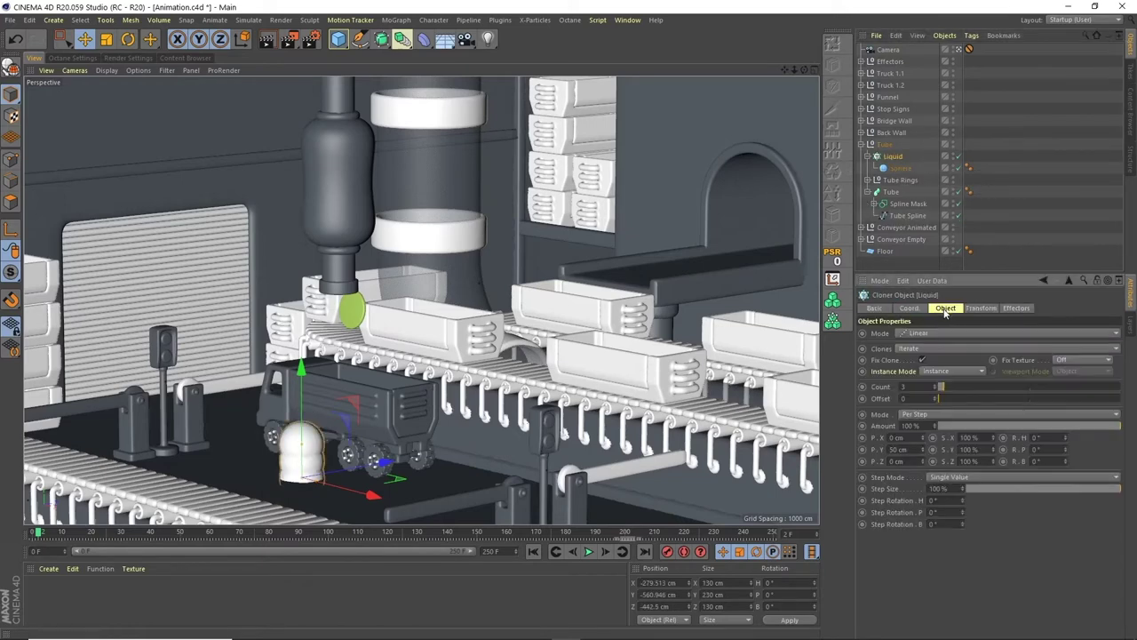
click(926, 334)
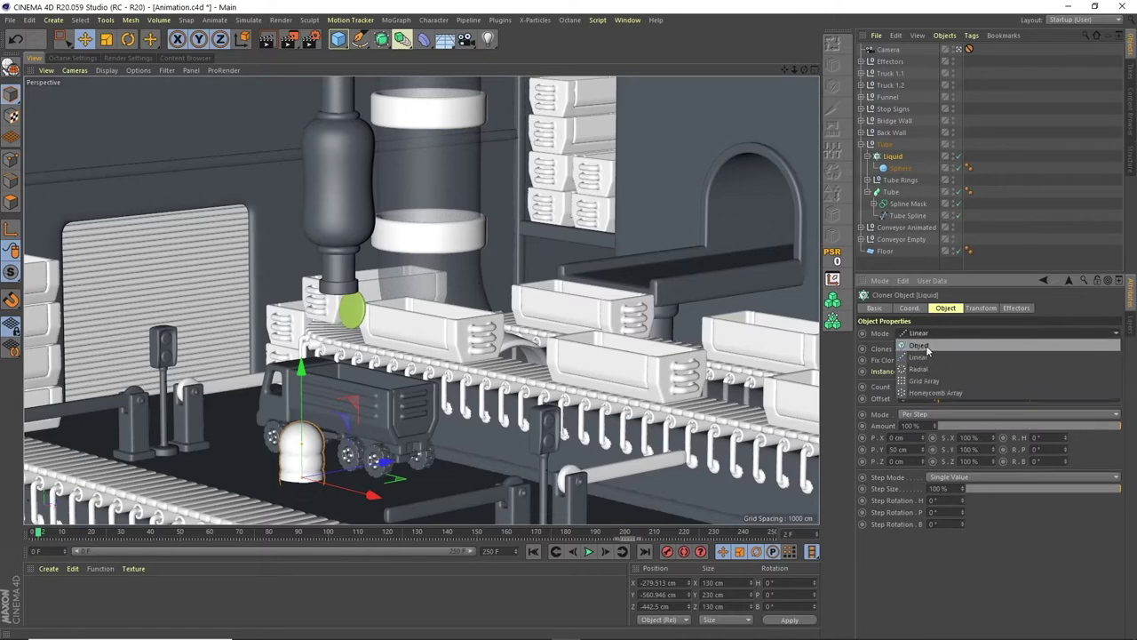
click(920, 346)
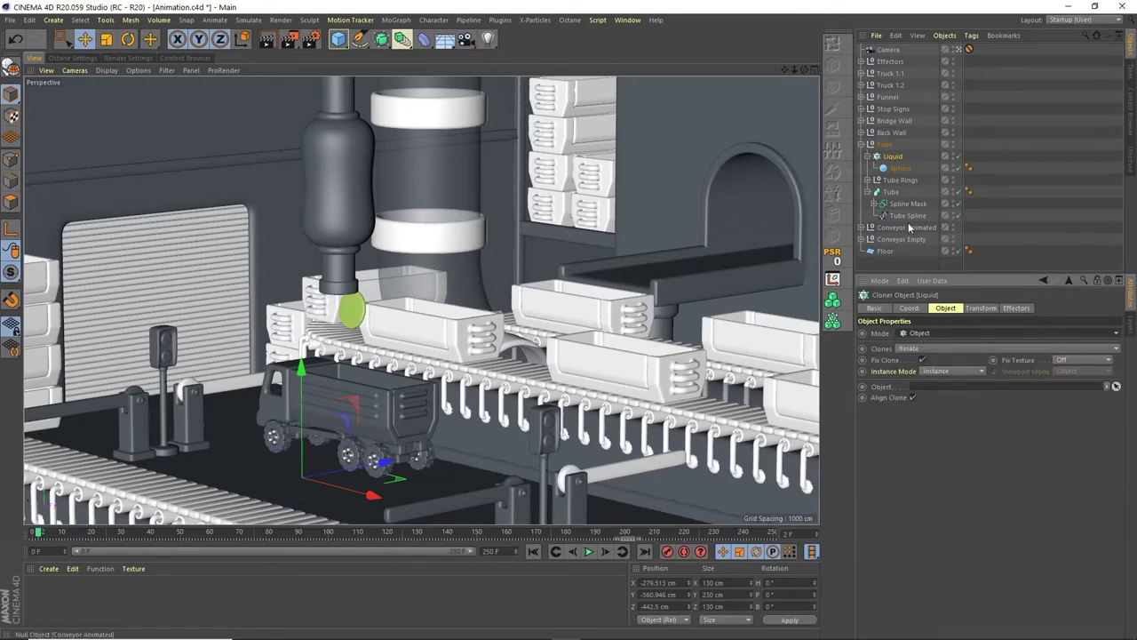
drag(908, 216, 938, 393)
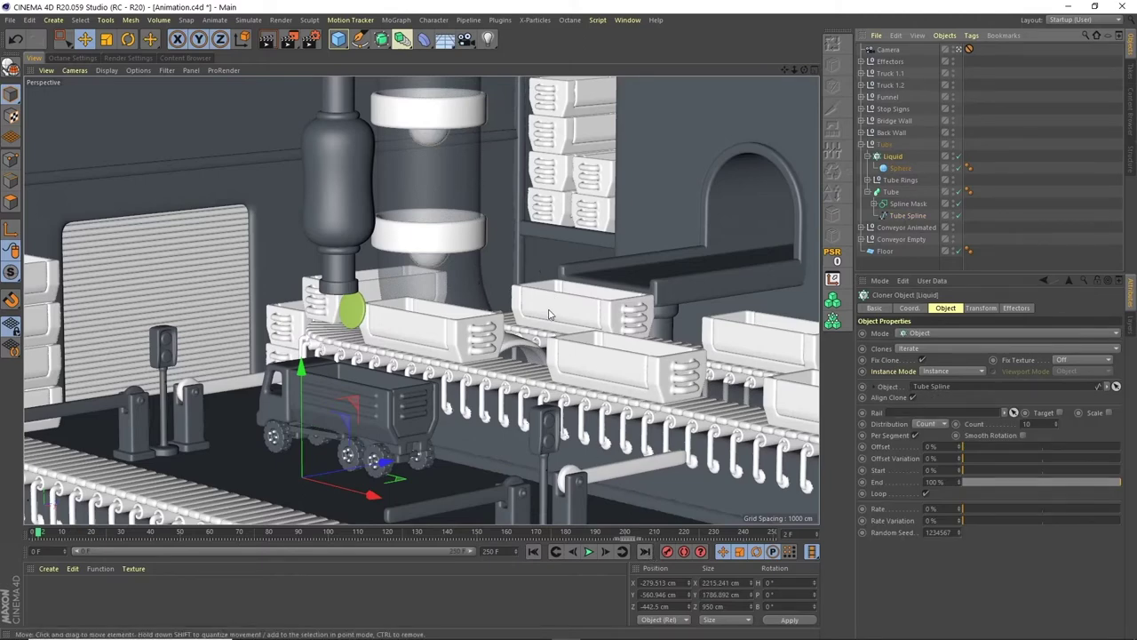
Step: Try a Rate of 10% on the Liquid cloner and play the animation to check the spheres' movement along the tube
drag(962, 446, 1029, 452)
key(ctrl+z)
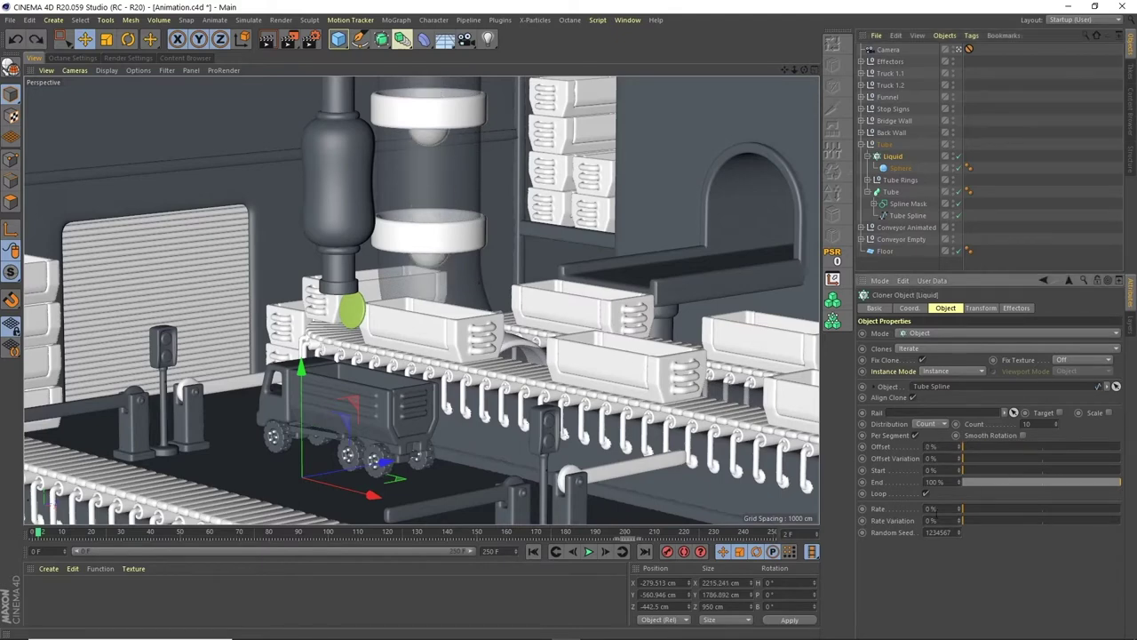
double_click(934, 509)
text(3)
key(Return)
key(Return)
click(588, 551)
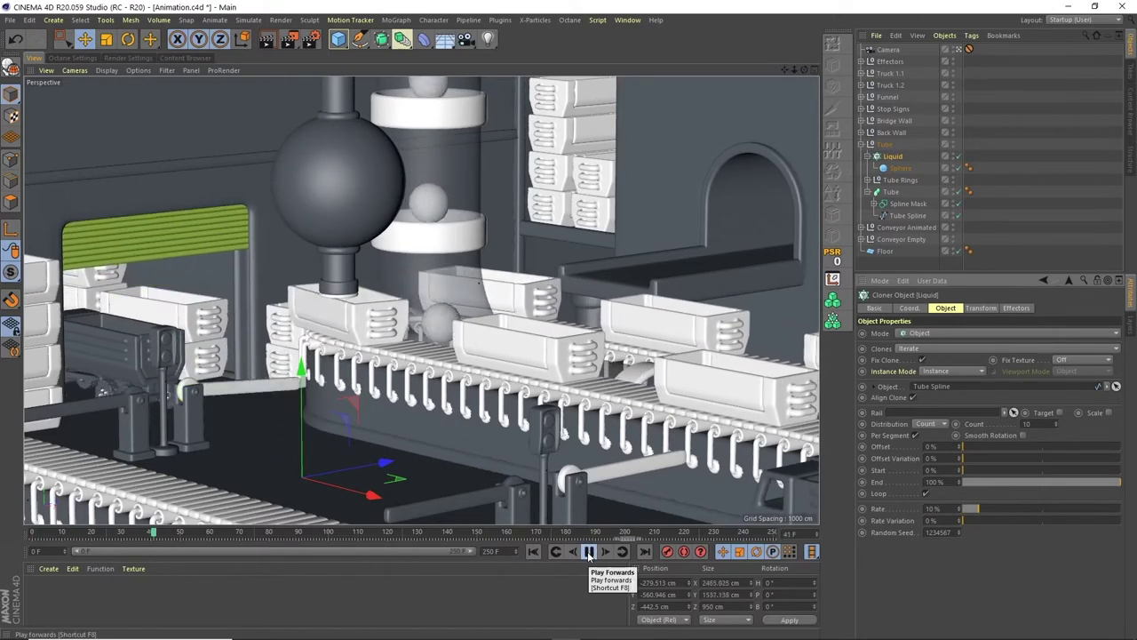
click(733, 533)
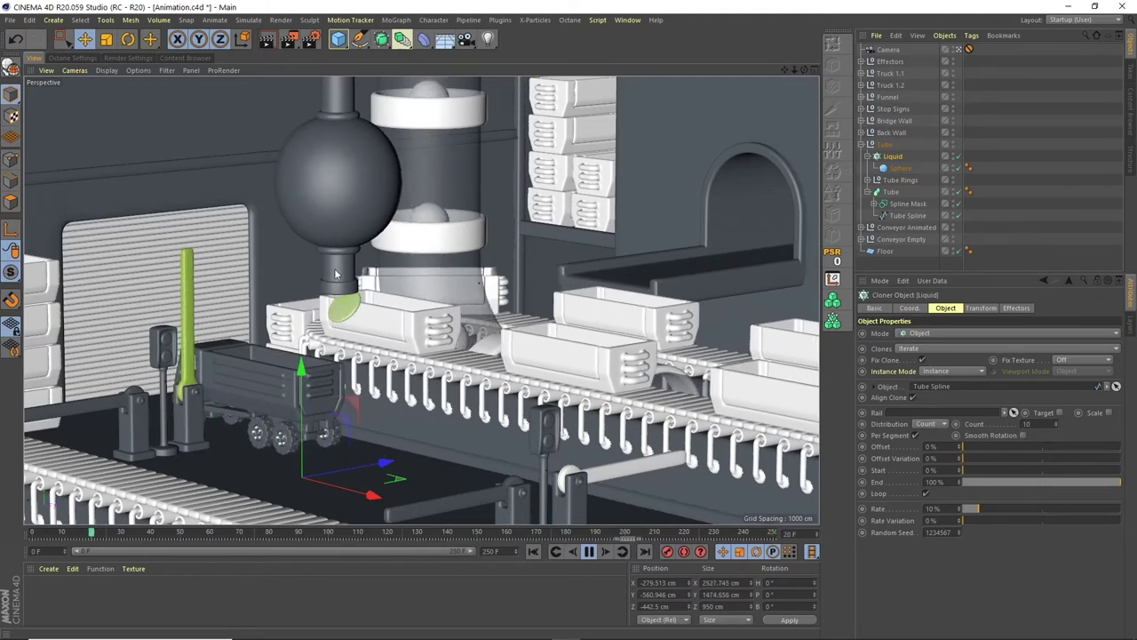
click(588, 553)
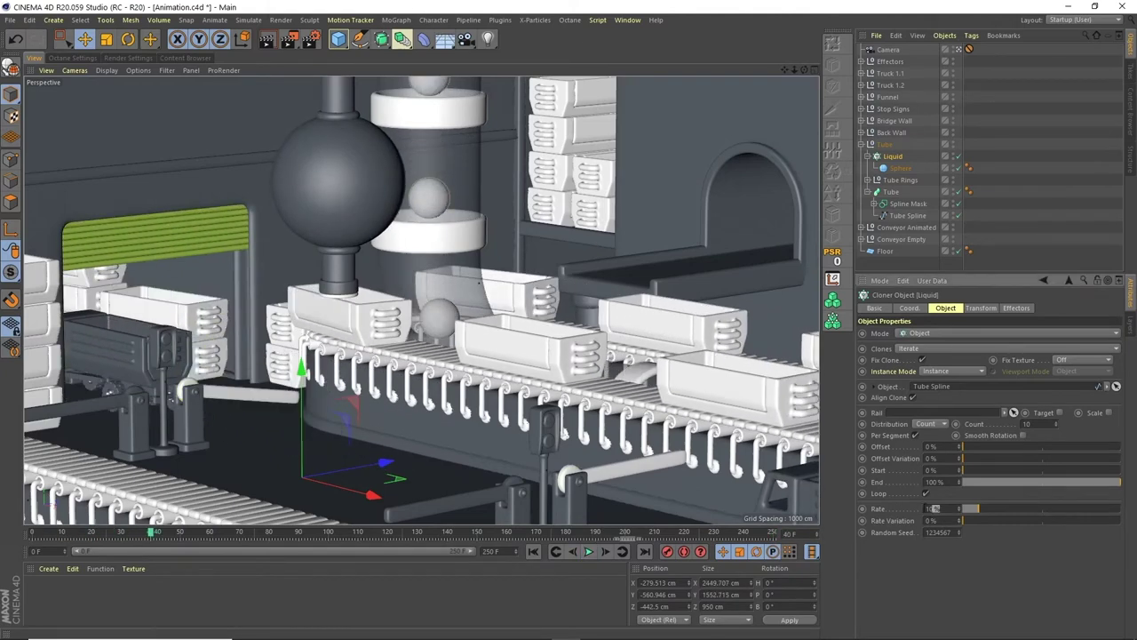
Step: Set the Liquid cloner's Rate to -10% and play the animation from the start to check the flow direction
text(-10)
key(Return)
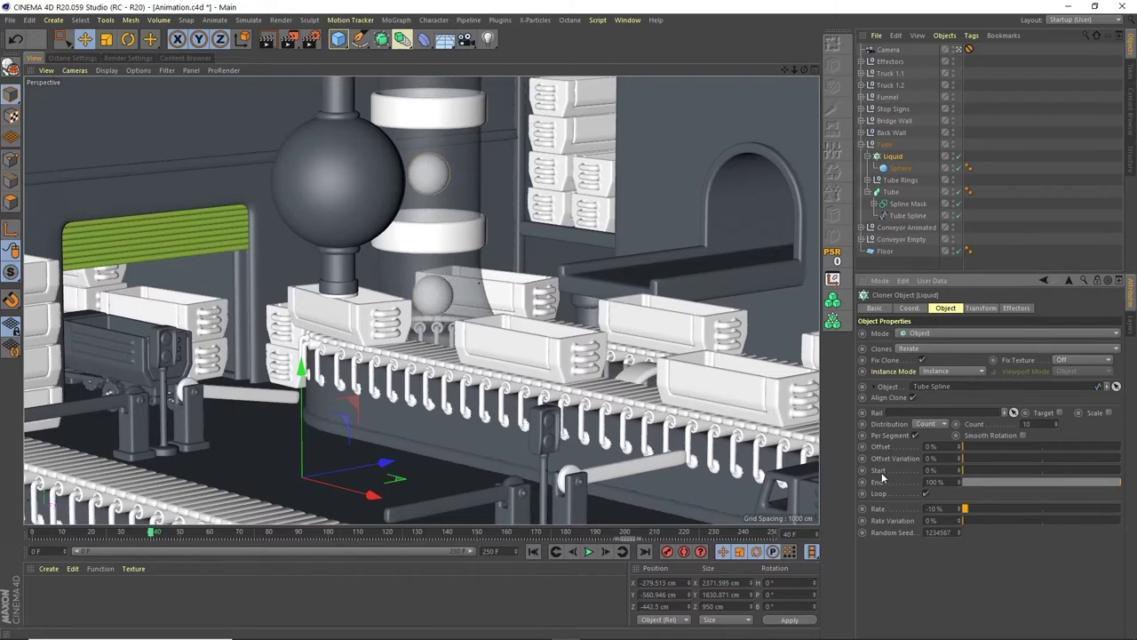
click(533, 550)
click(589, 552)
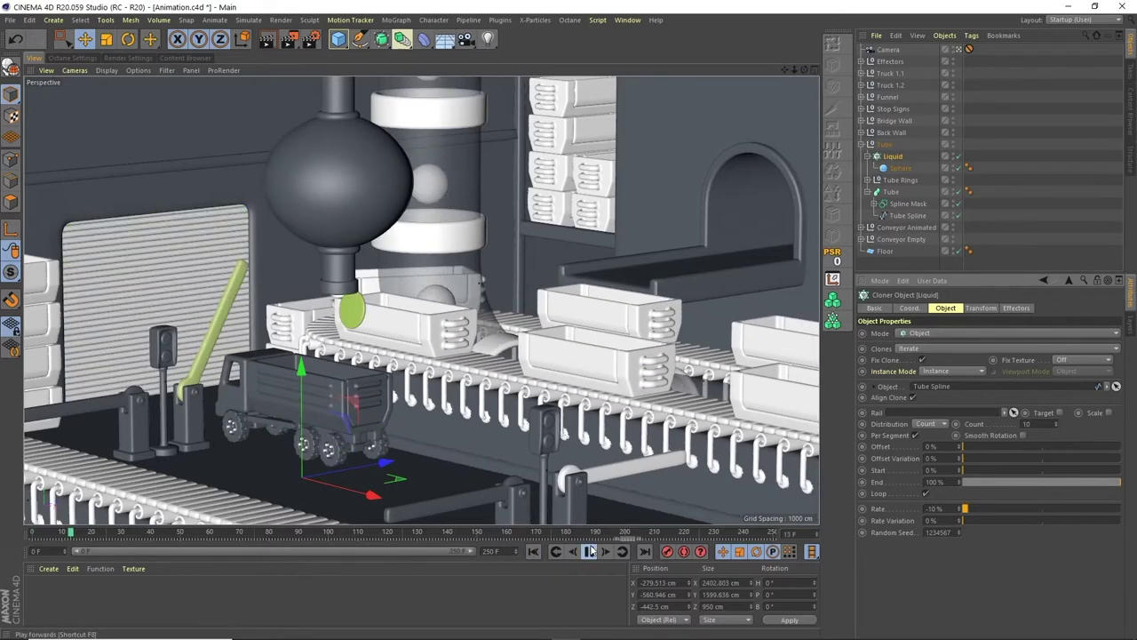
click(589, 552)
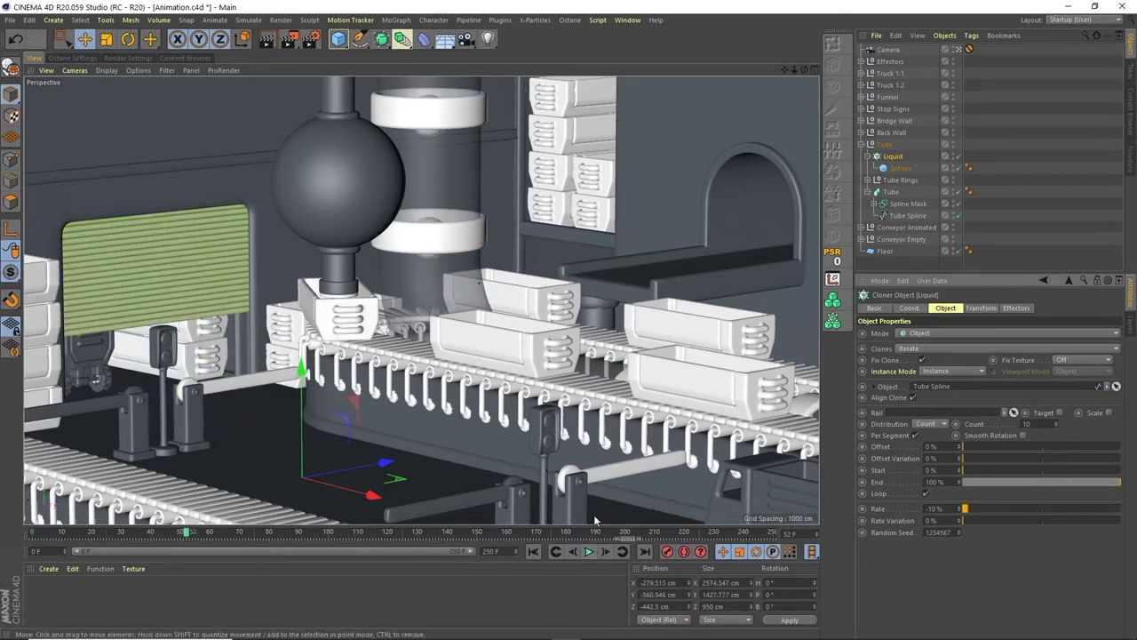
Step: Set the Liquid cloner's Count to 100 and add a Random effector to it
text(100)
key(Return)
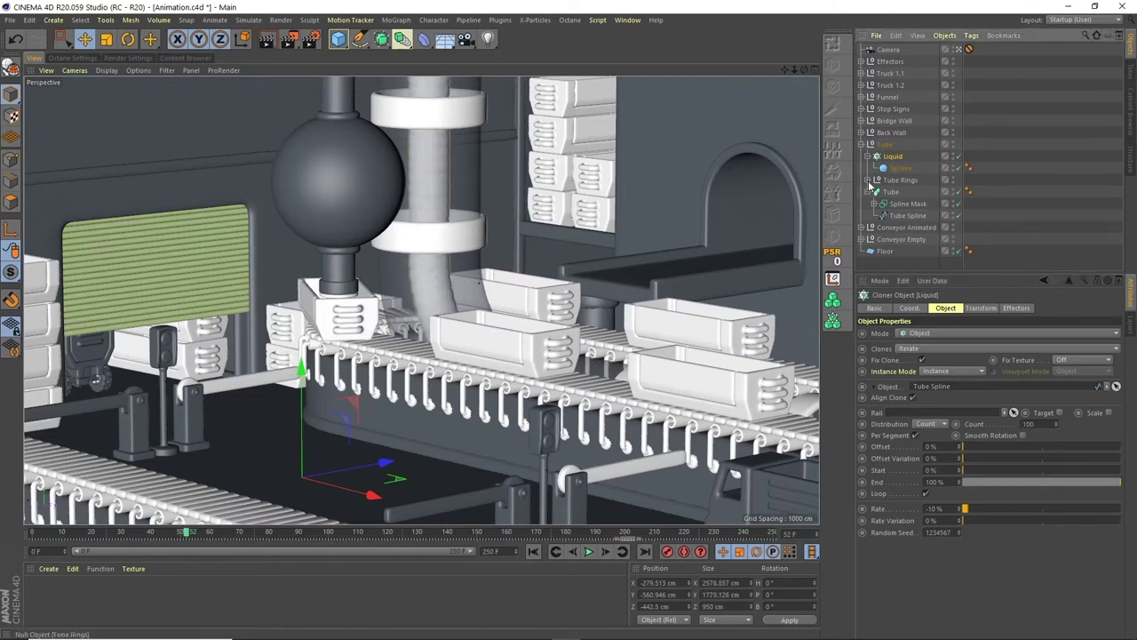
click(396, 20)
mouse_move(444, 37)
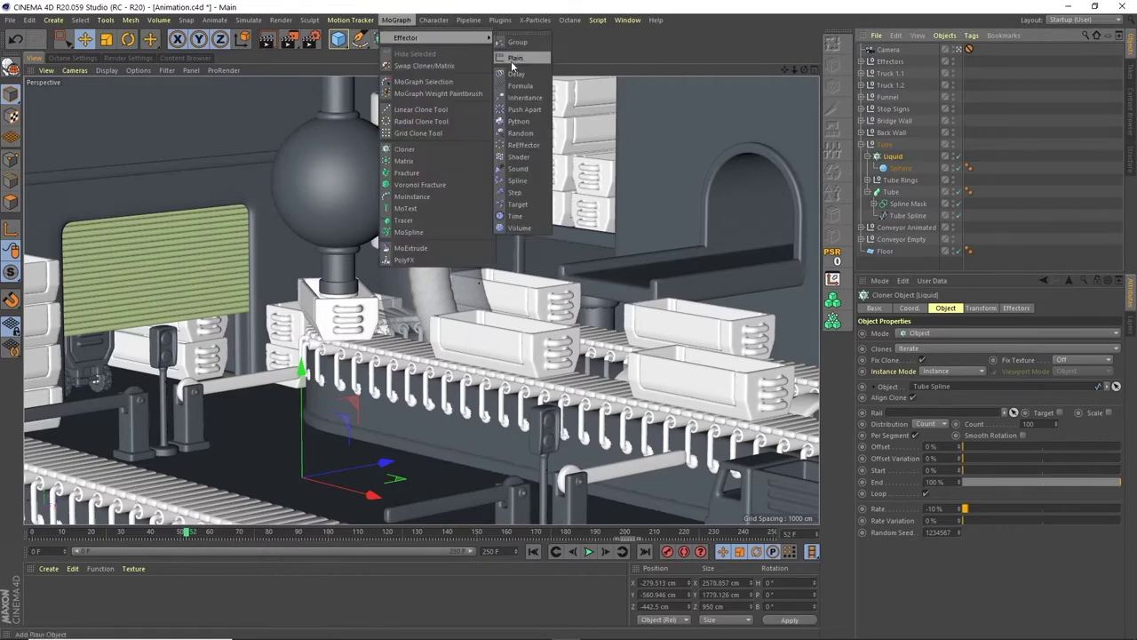
click(521, 133)
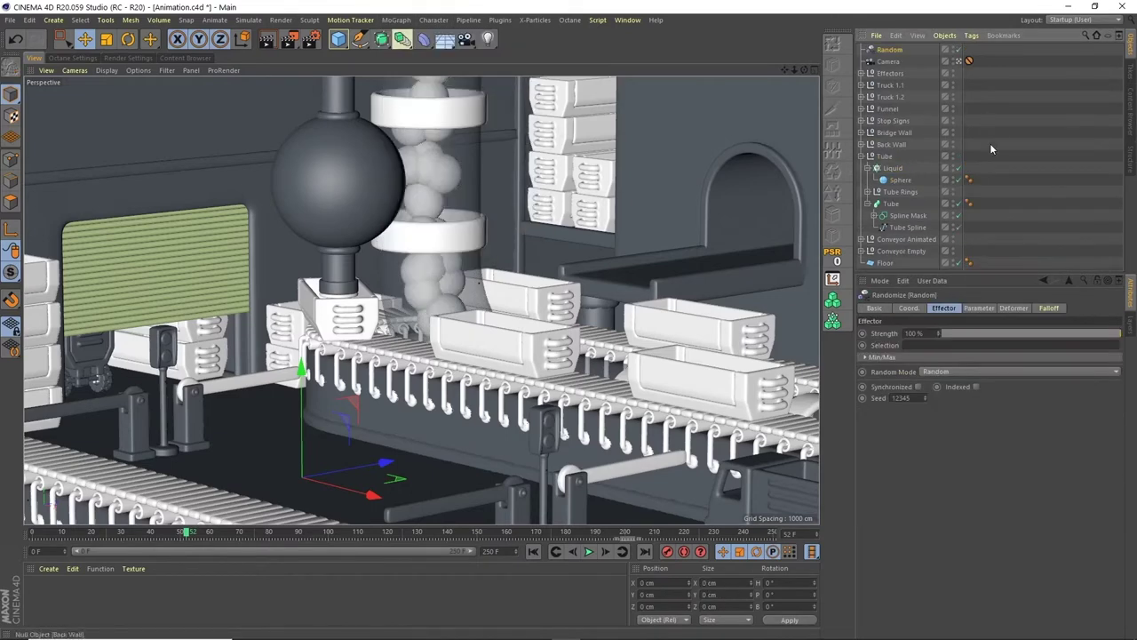
Step: Make the Random effector vary only scale, with uniform and absolute scaling at -1, and play the animation to check it
click(974, 308)
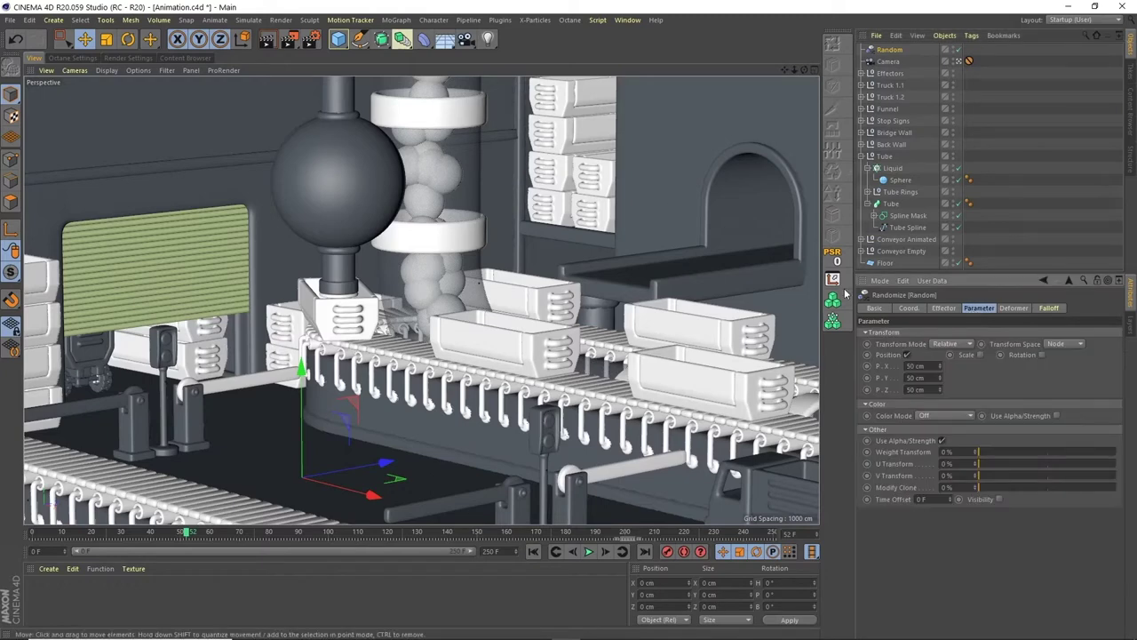
click(906, 354)
click(957, 355)
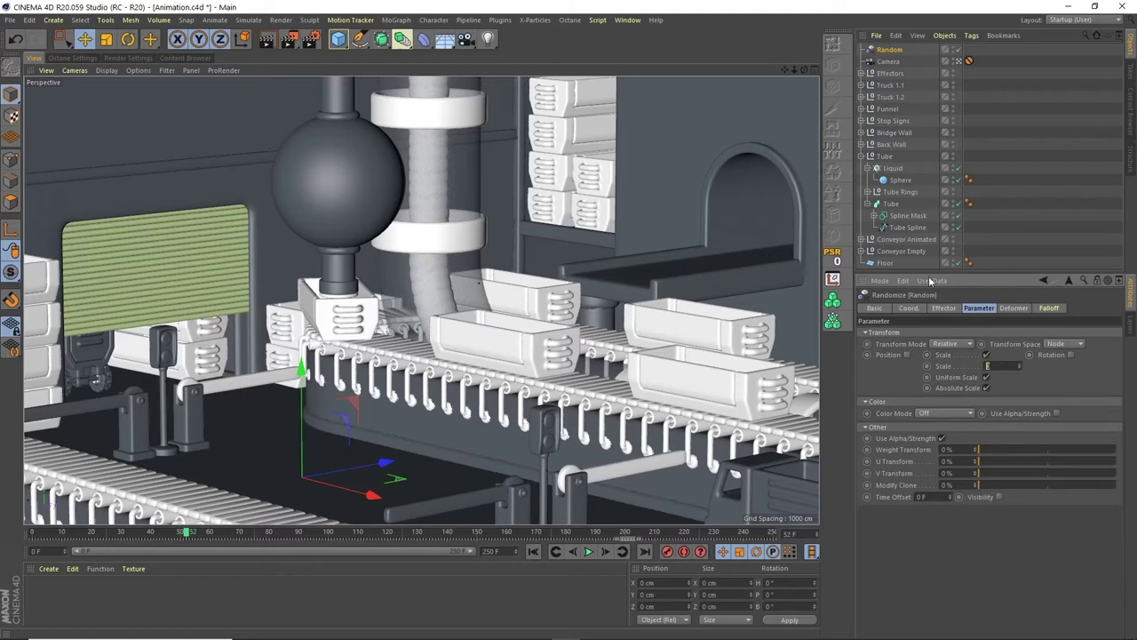
text(-1)
key(Return)
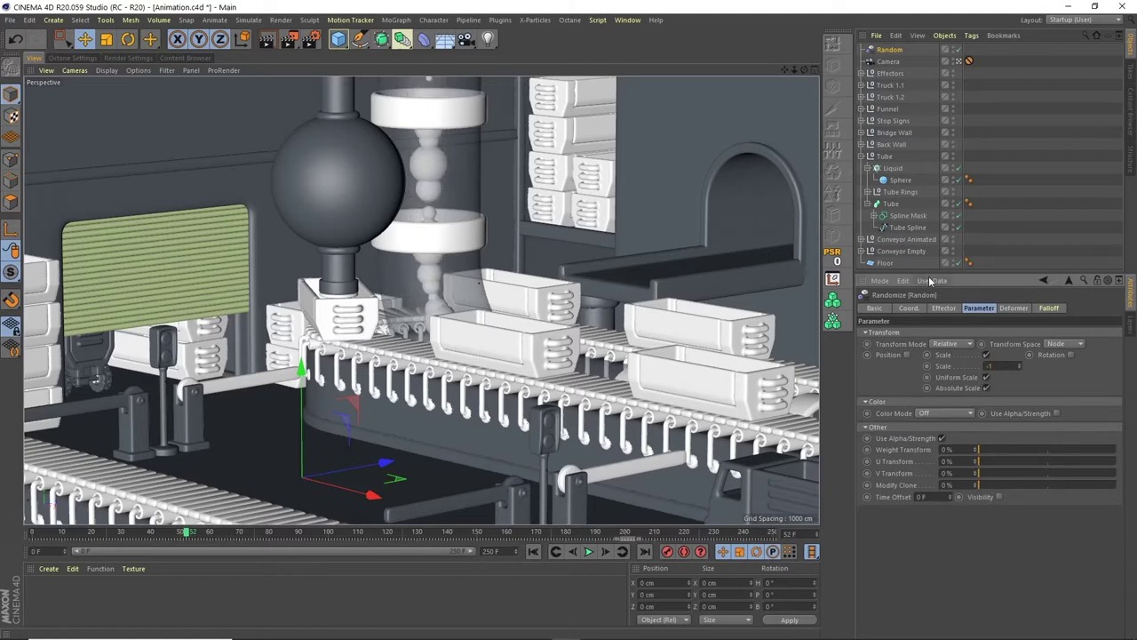
click(589, 552)
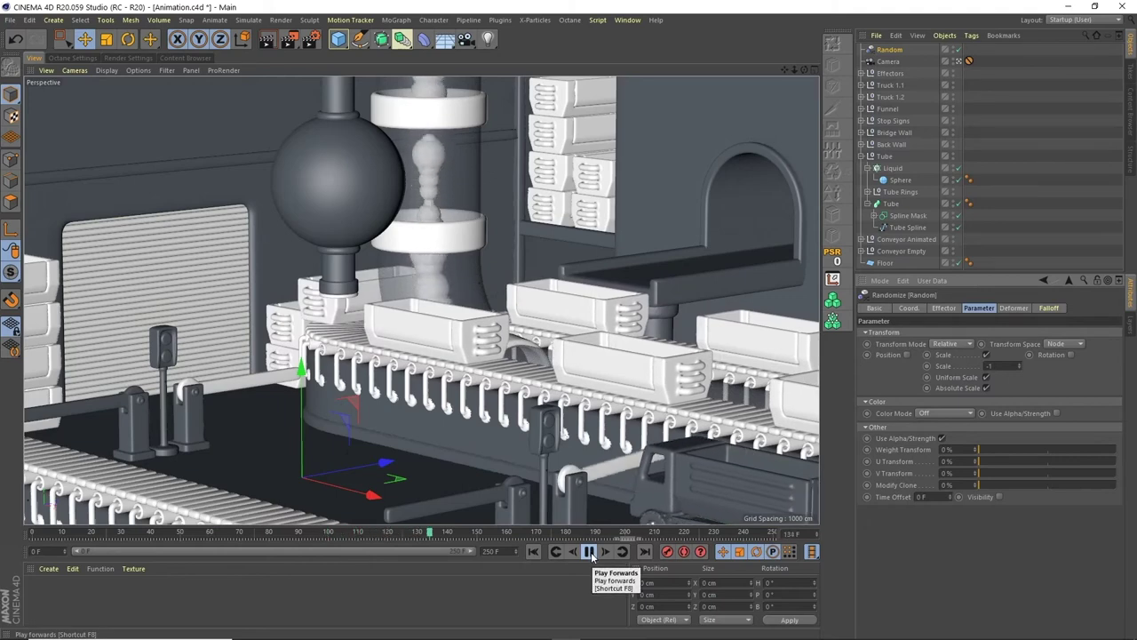
click(590, 552)
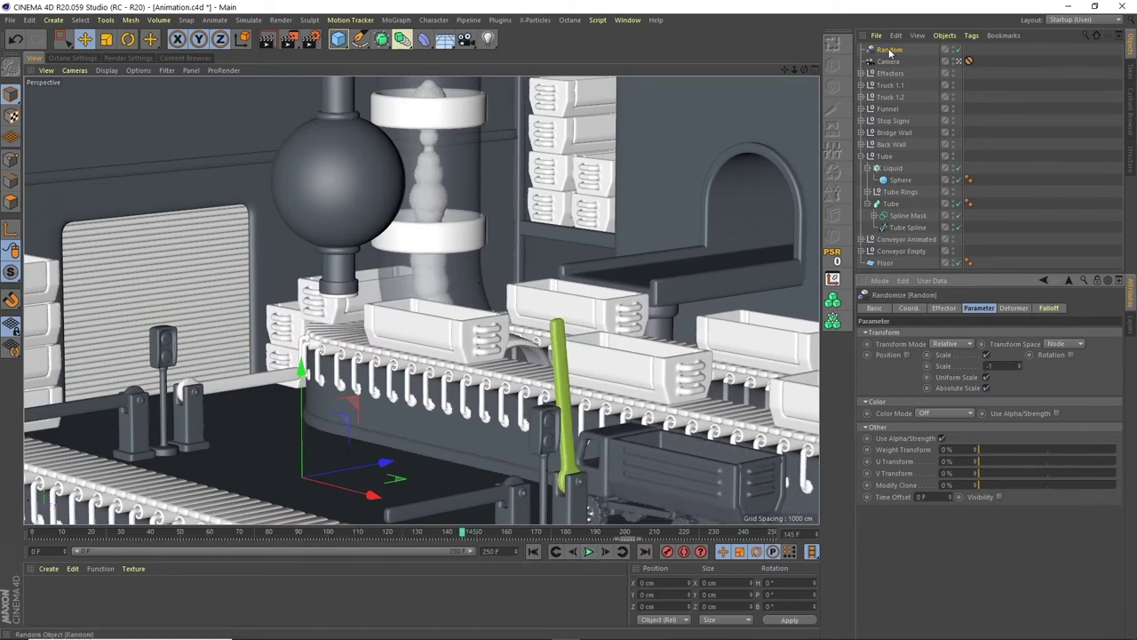
Step: Move the new Random effector into the Effectors group and rename it Tube Liquid Random
click(862, 73)
drag(889, 50, 896, 74)
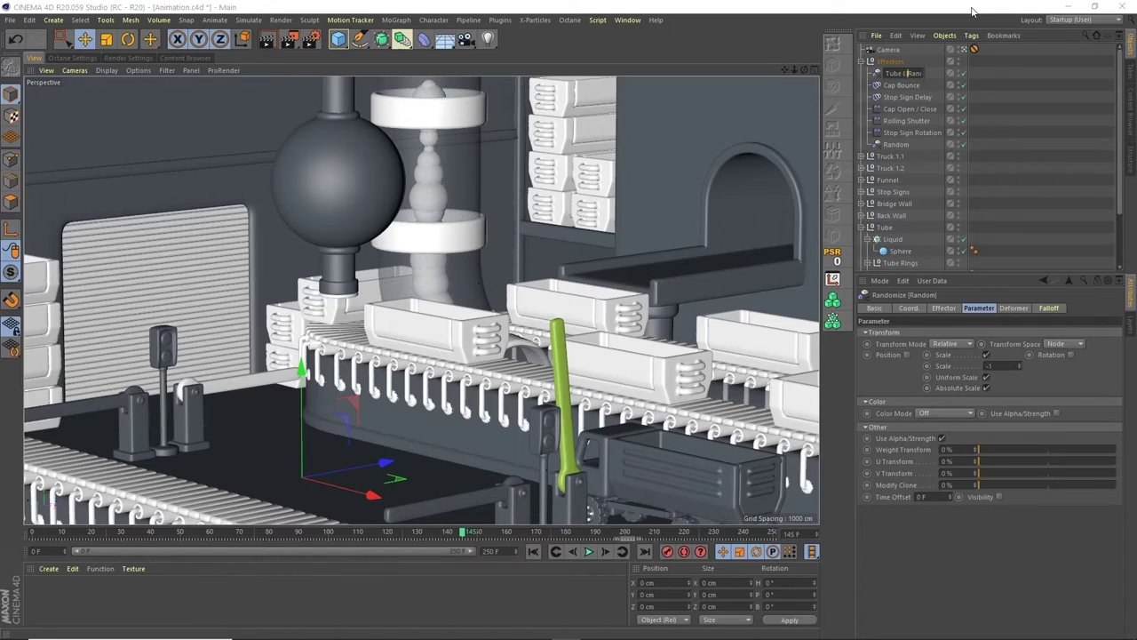
text(Random)
key(Return)
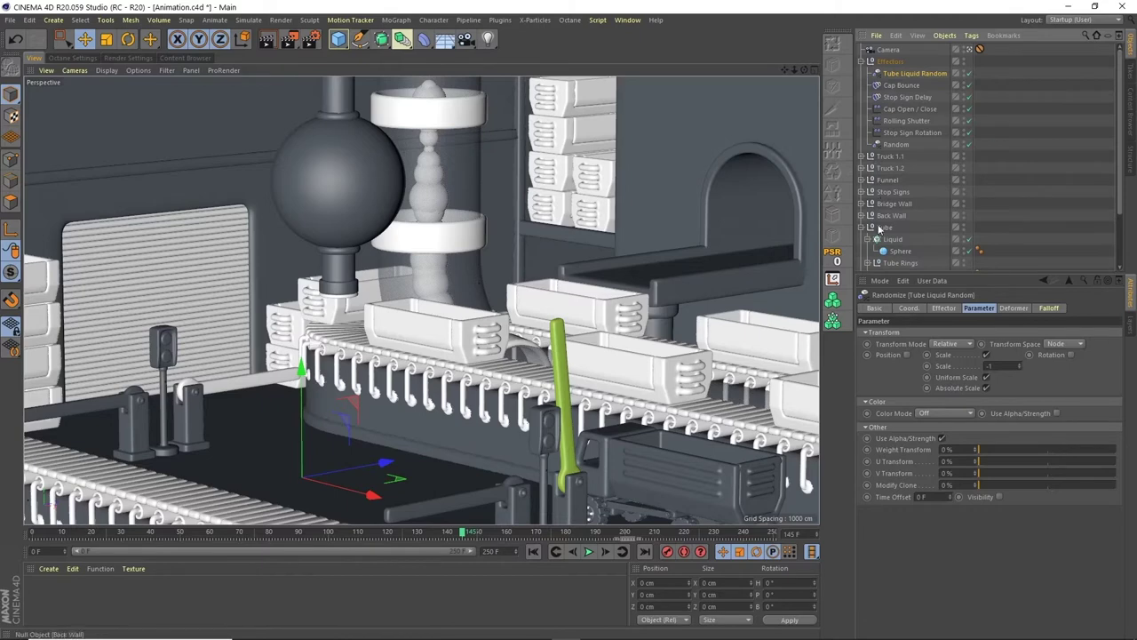
Step: Add a Shader effector to the Liquid cloner
scroll(1092, 218, down, 3)
click(892, 177)
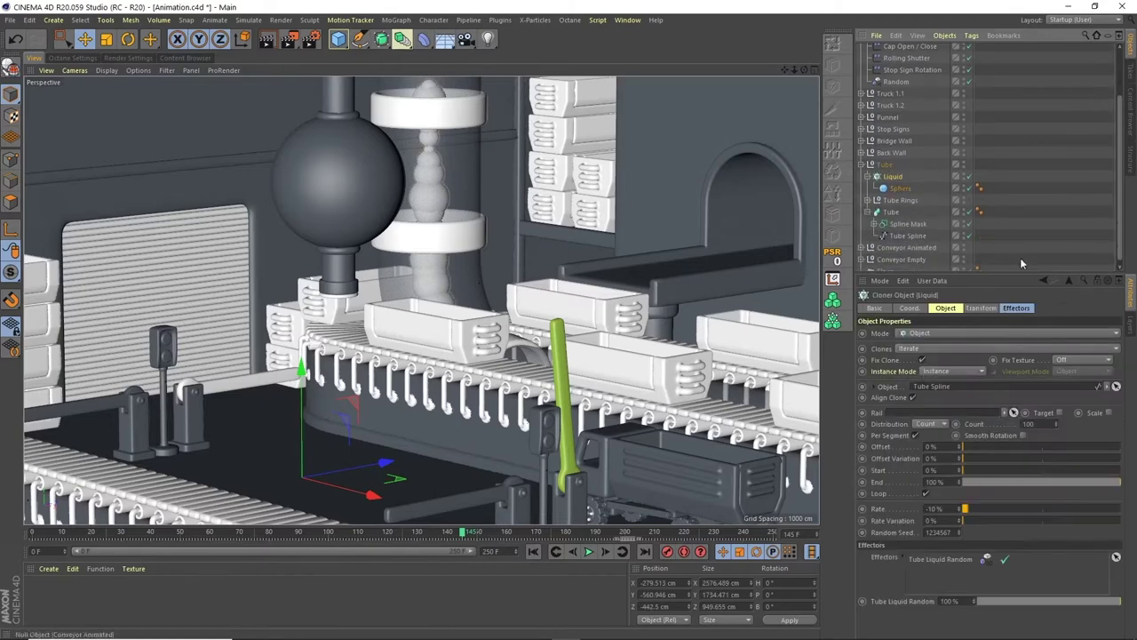
click(1017, 308)
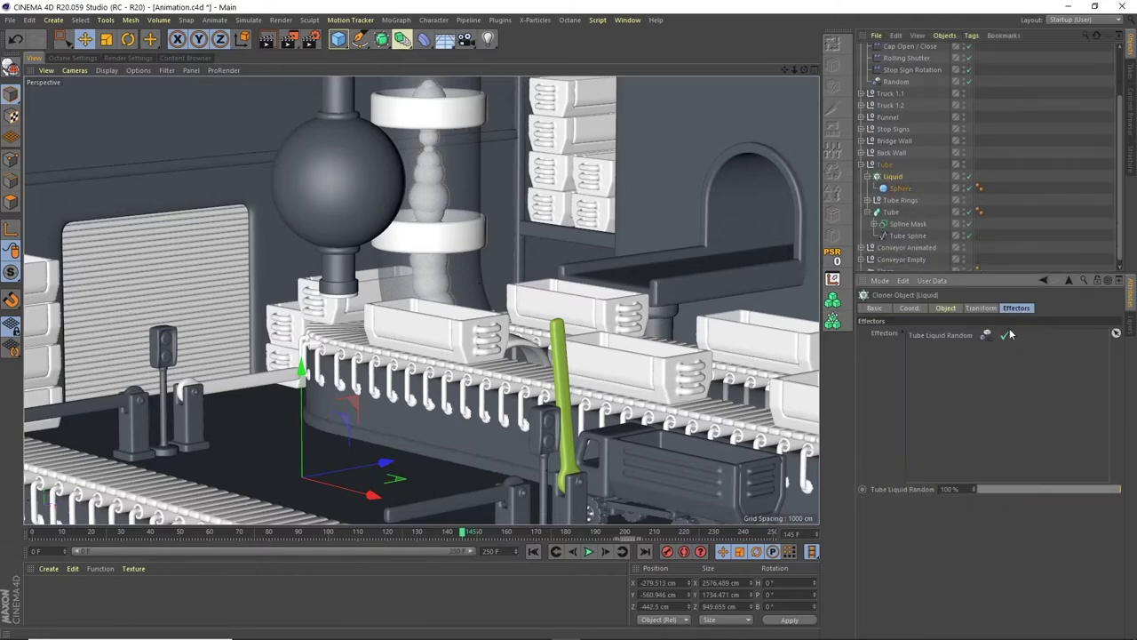
click(396, 19)
mouse_move(406, 37)
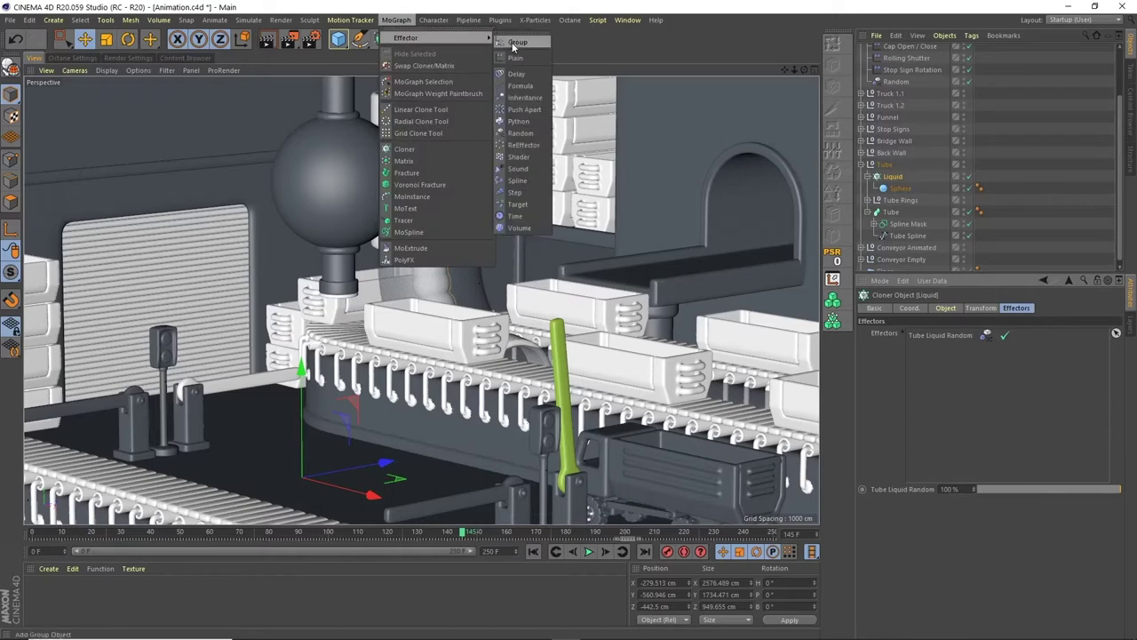
click(526, 160)
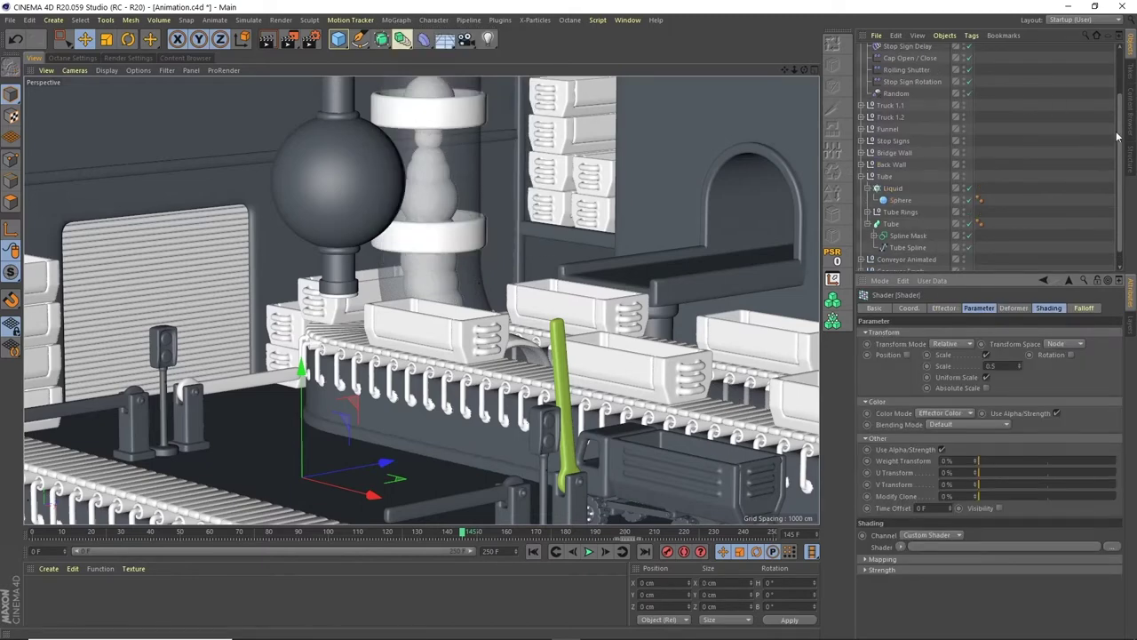
Step: Move the new Shader effector into the Effectors group and rename it using the Tube Liquid prefix from the Tube Liquid Random effector
scroll(1092, 53, up, 3)
drag(879, 51, 887, 85)
key(ctrl+c)
click(915, 85)
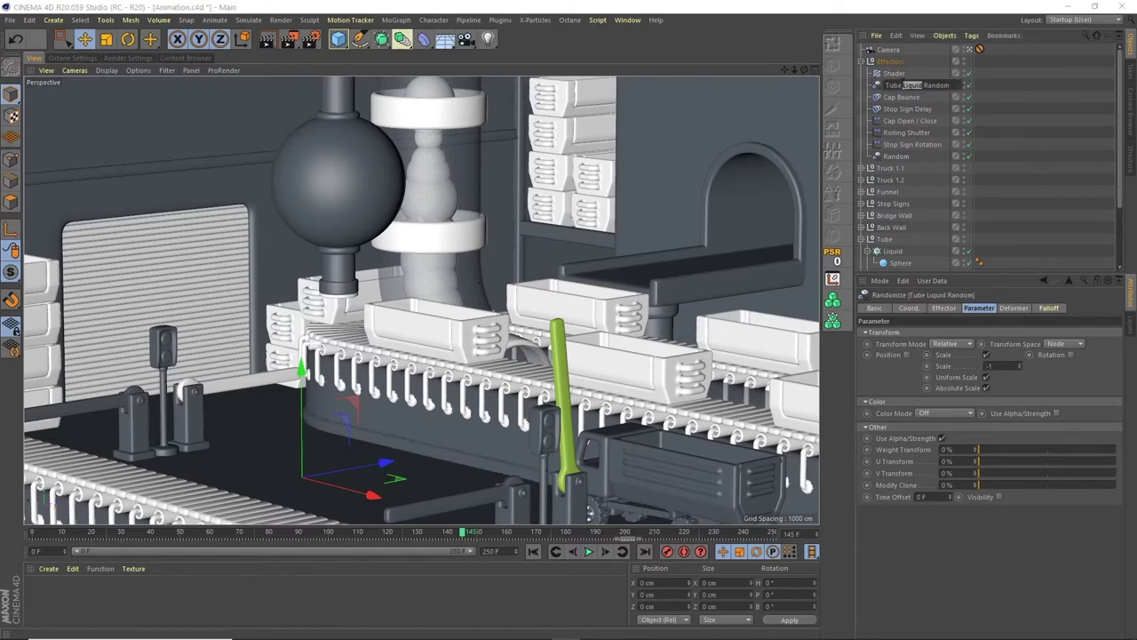
click(895, 75)
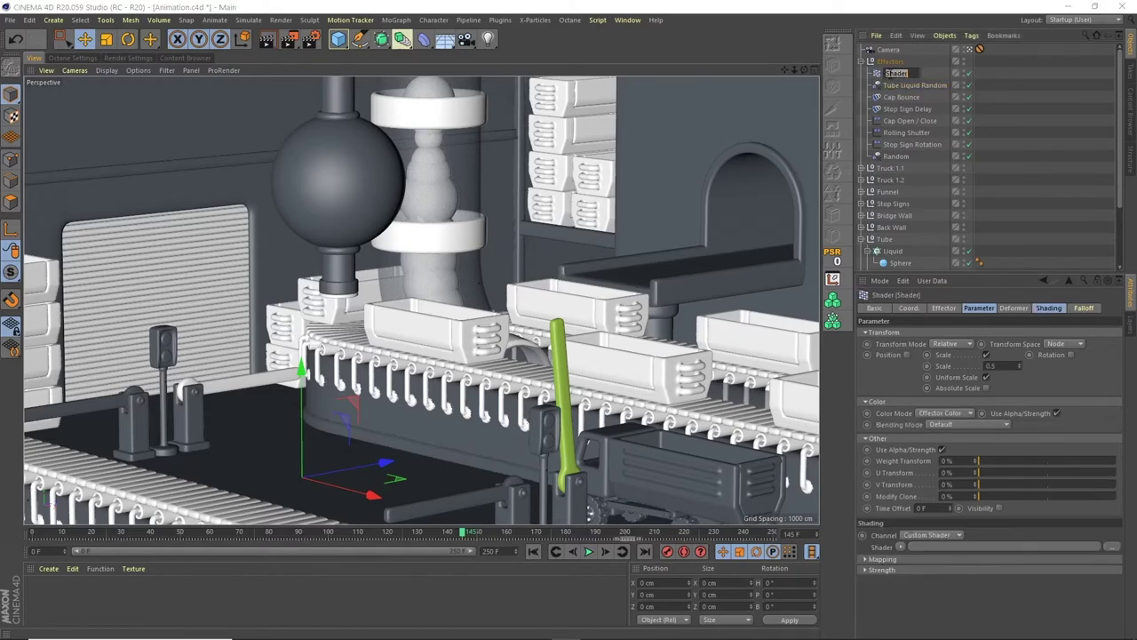
key(ctrl+v)
text(Shader)
key(Return)
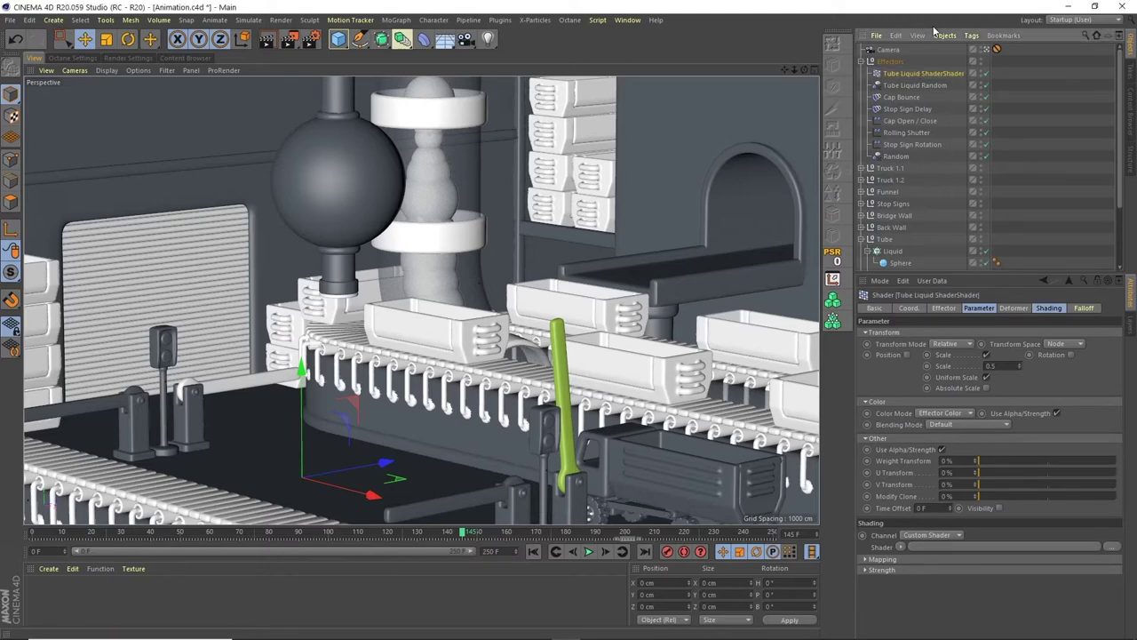
Step: Correct the Shader effector's name to Tube Liquid Shader by removing the duplicated word
double_click(925, 73)
key(shift+Left)
key(shift+Left)
key(shift+Left)
key(shift+Left)
key(shift+Left)
key(shift+Left)
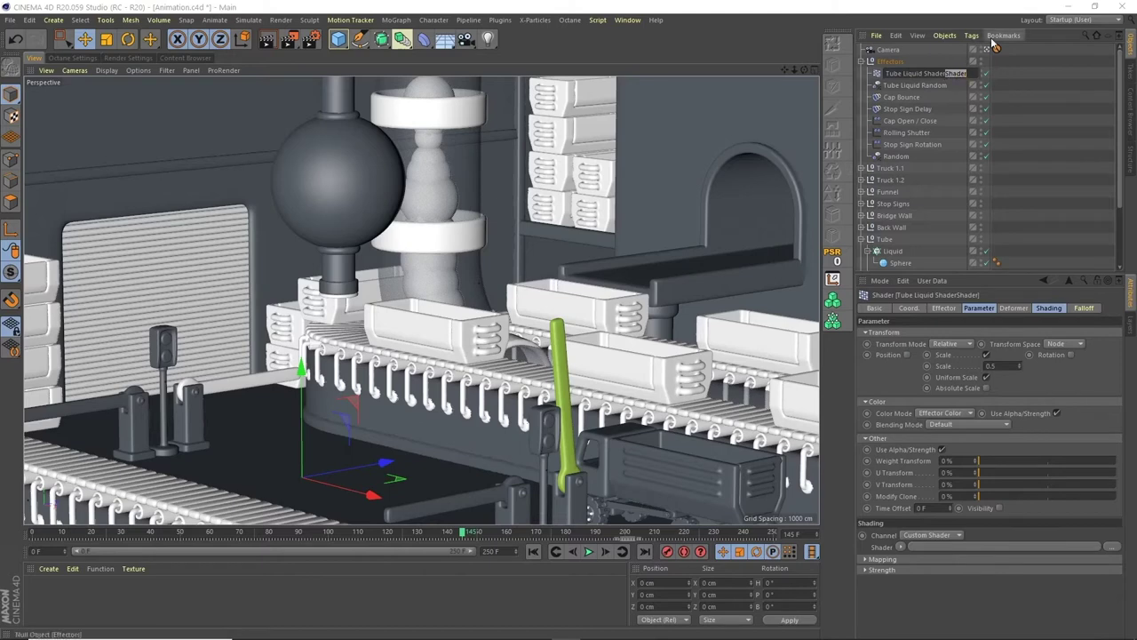
key(BackSpace)
key(Return)
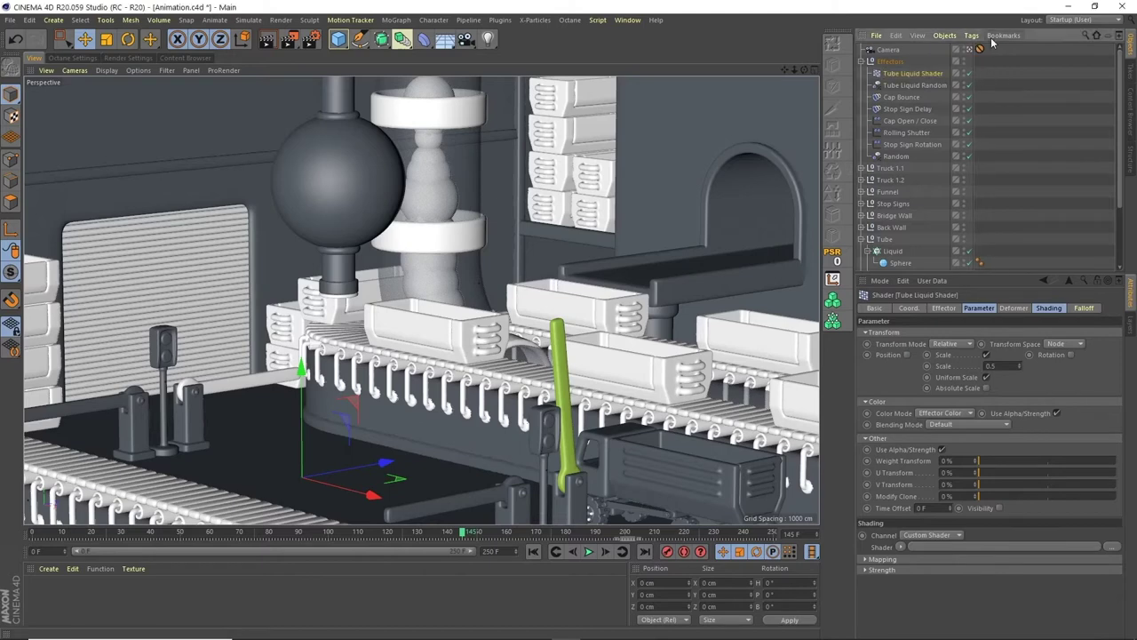
Step: Make the Tube Liquid Shader effector affect position instead of scale, with P.Z at 100 cm, and play the animation to check it
click(1050, 309)
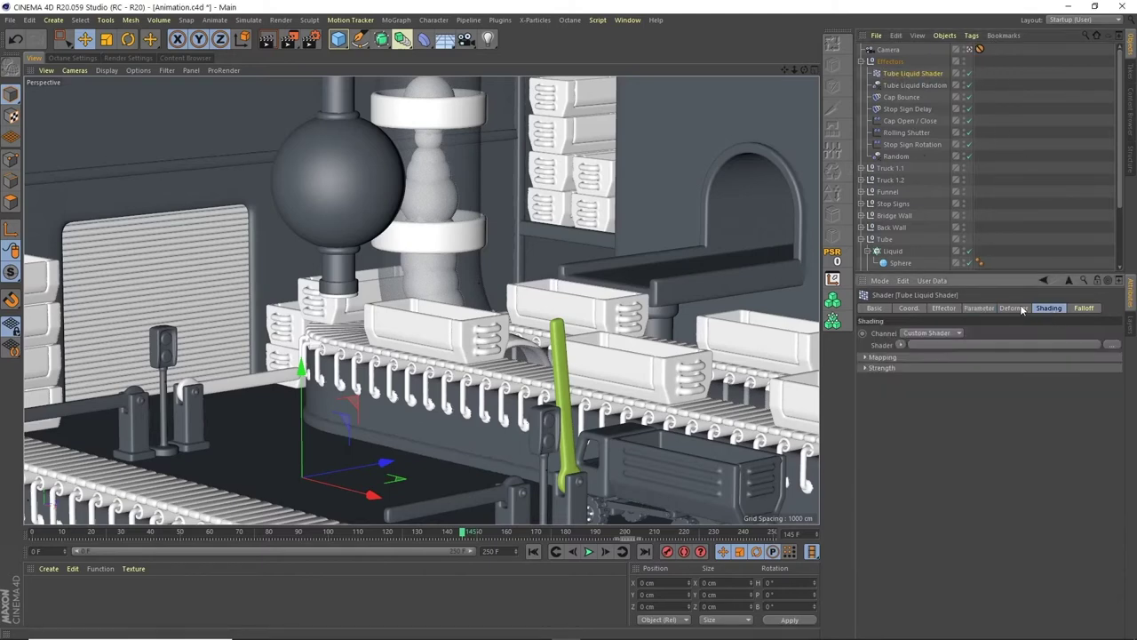
click(979, 308)
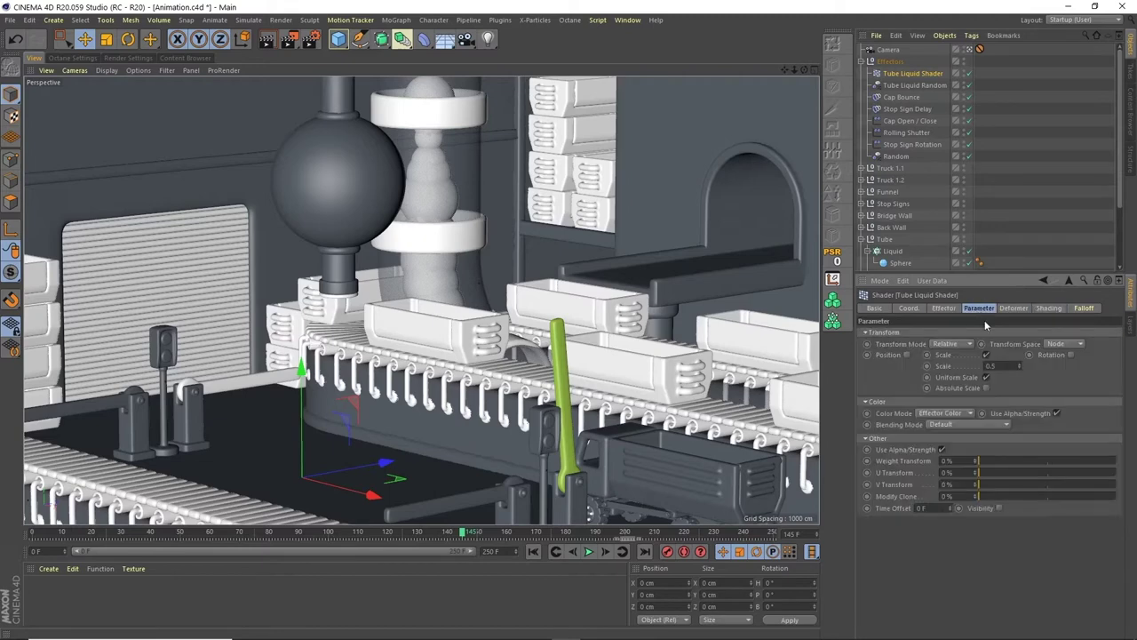
click(987, 354)
click(907, 355)
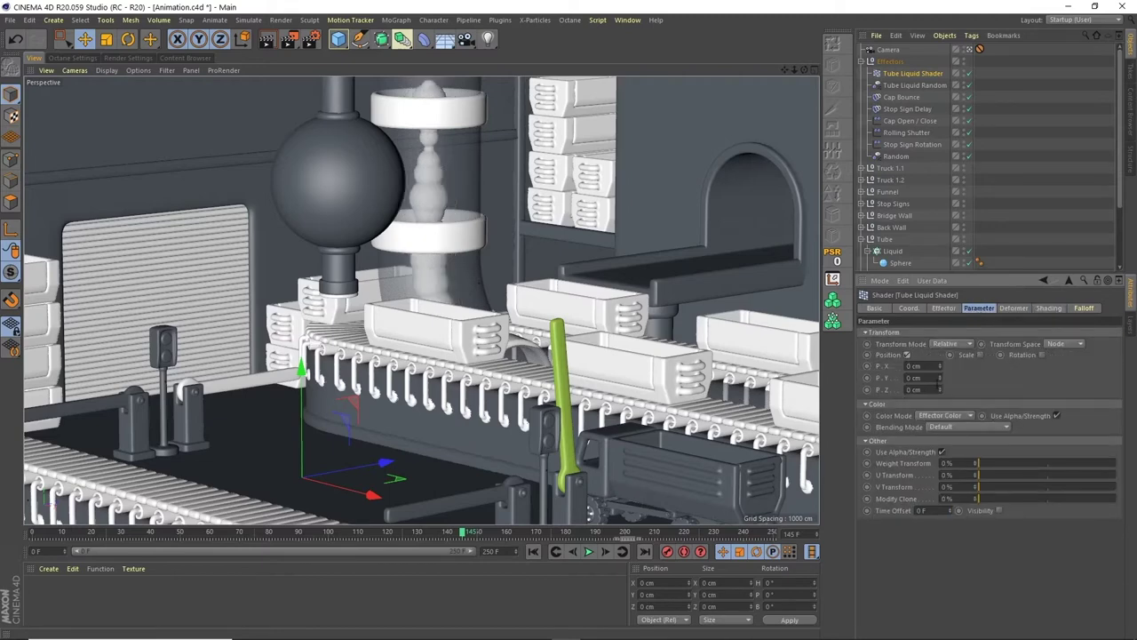
text(100)
key(Return)
key(F8)
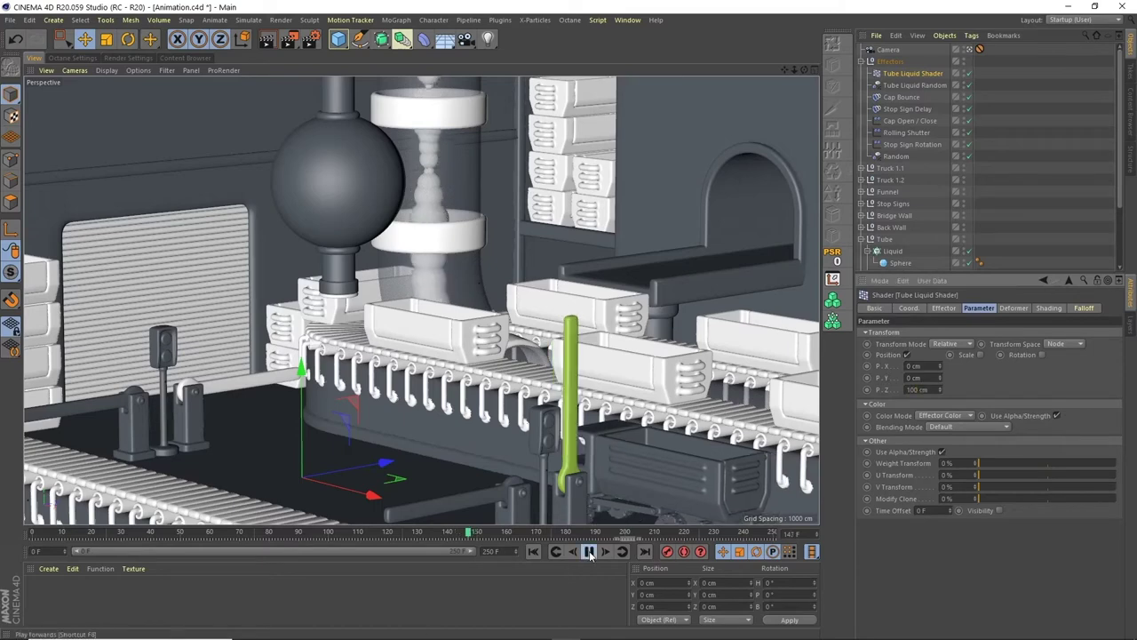
key(F8)
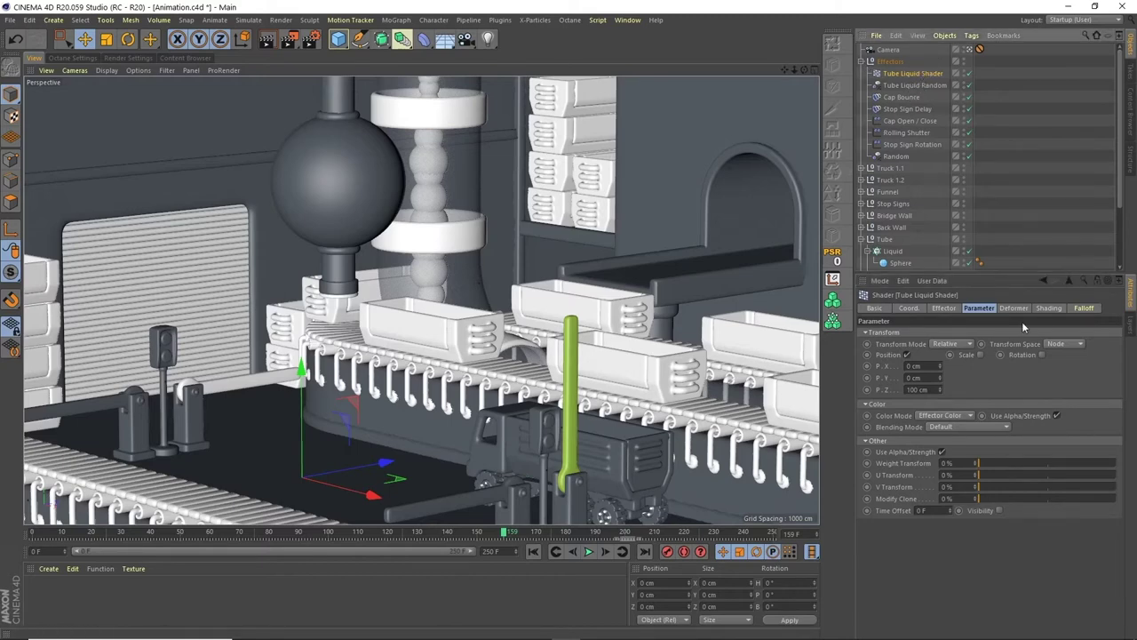
Step: Load a Noise shader into the Tube Liquid Shader effector and set the noise's Global Scale to 1000%
click(1048, 308)
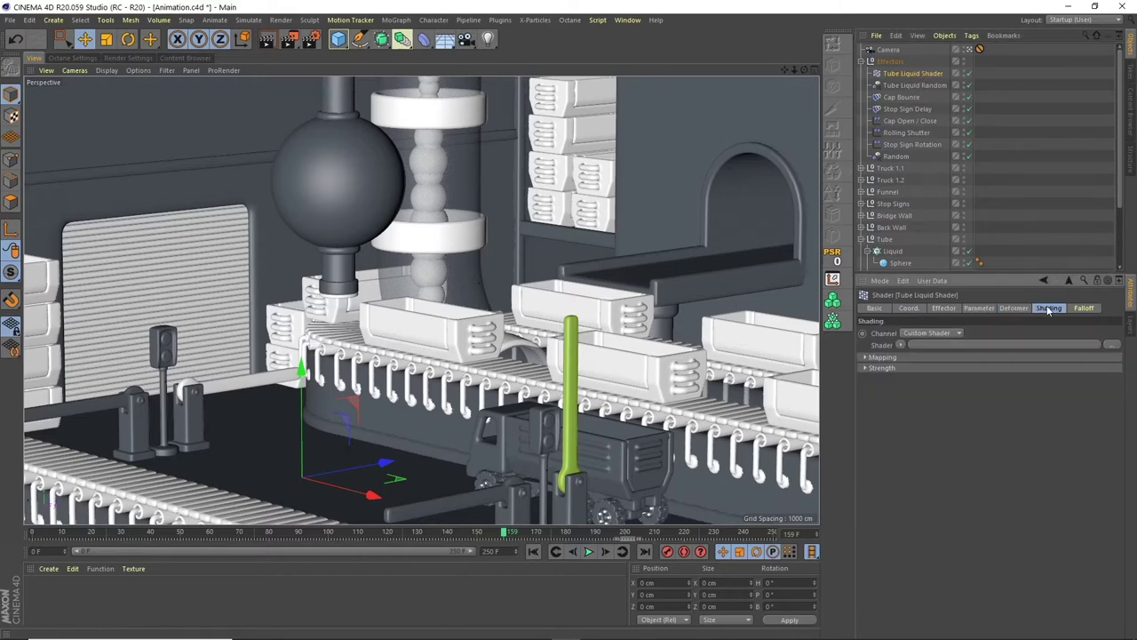
click(899, 345)
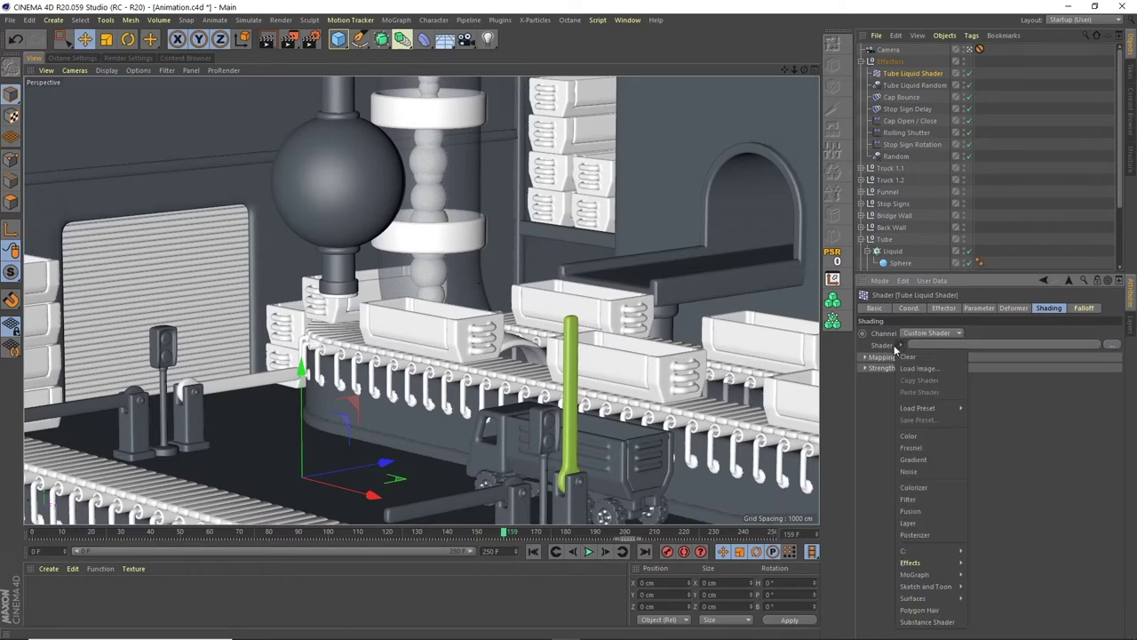
click(921, 459)
click(901, 344)
click(915, 471)
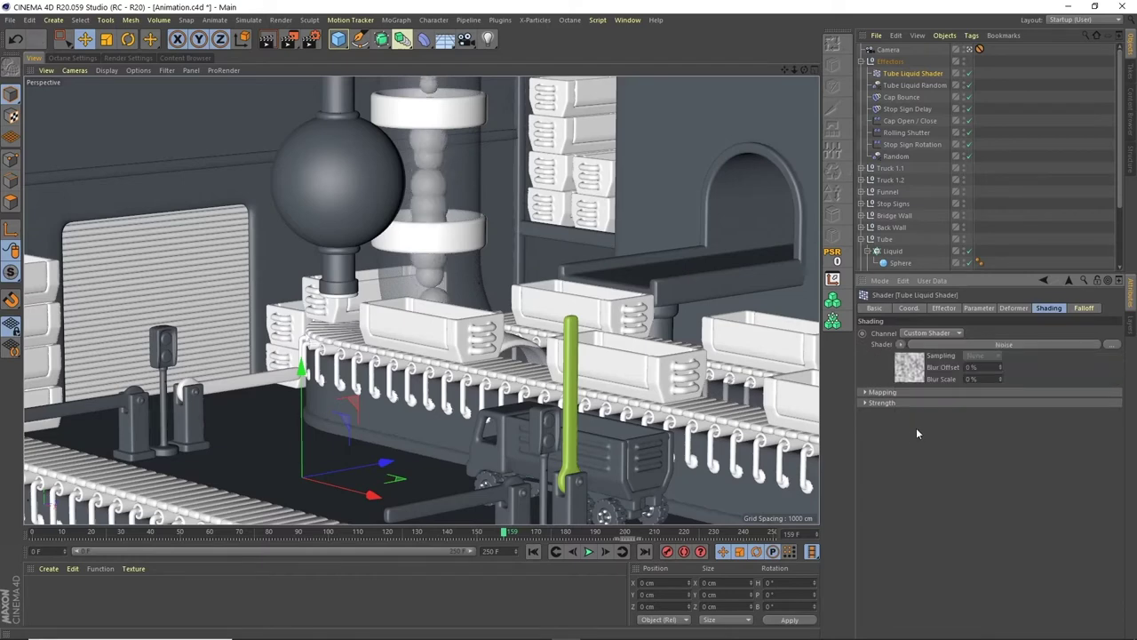
click(907, 369)
click(960, 473)
text(1000)
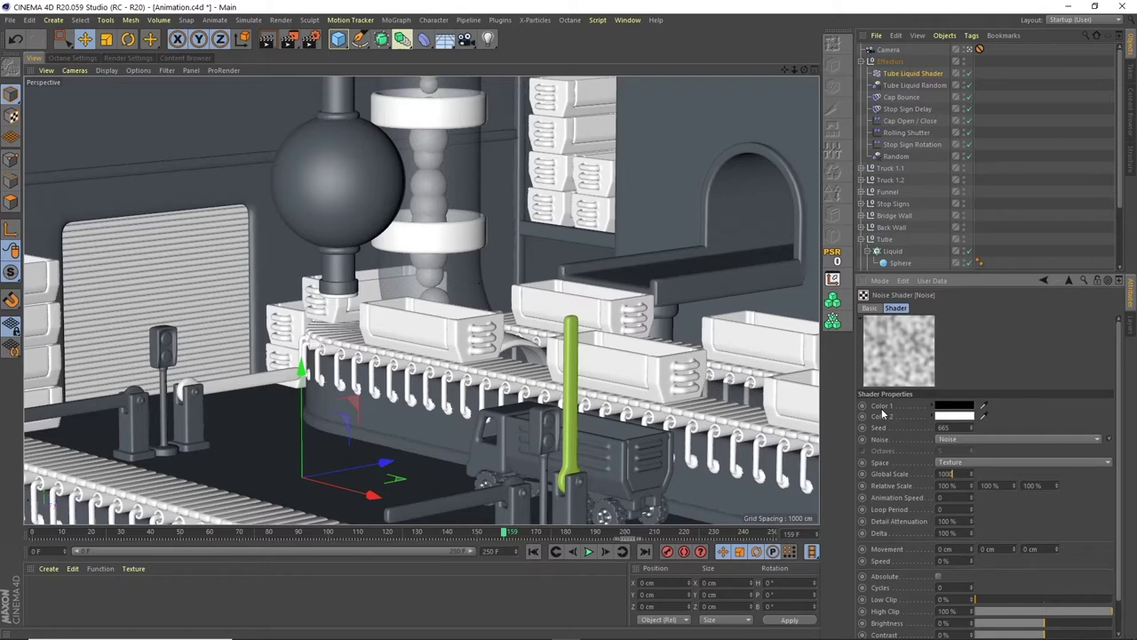
key(Return)
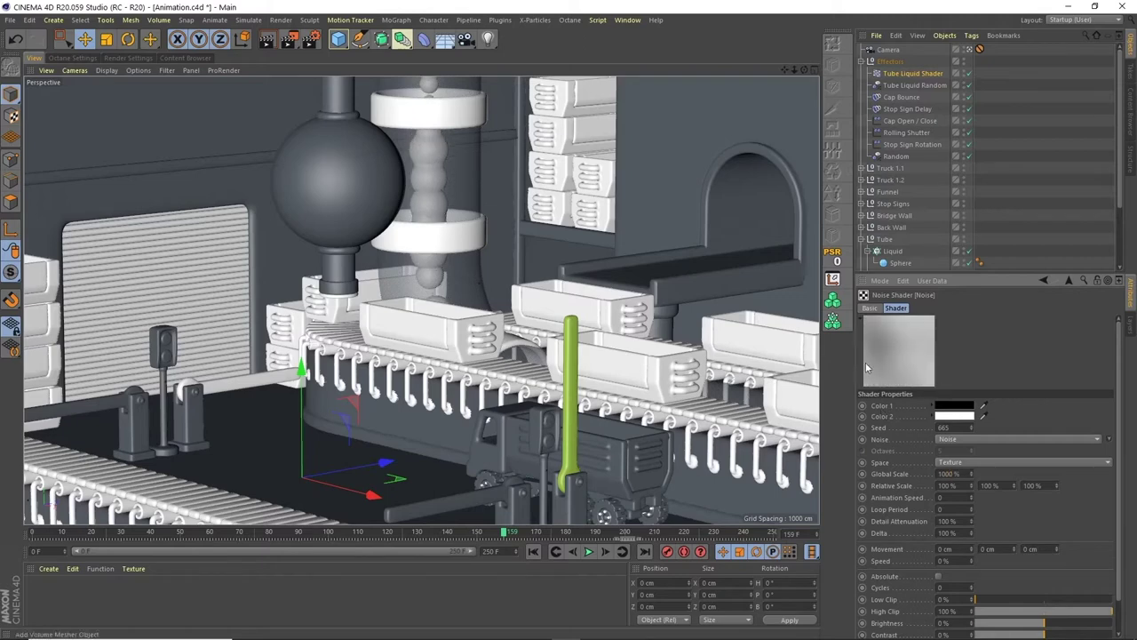
Step: Raise the Noise shader's Contrast to about 53% and play the animation to check the liquid's movement
scroll(1121, 487, down, 1)
drag(1051, 608, 1078, 604)
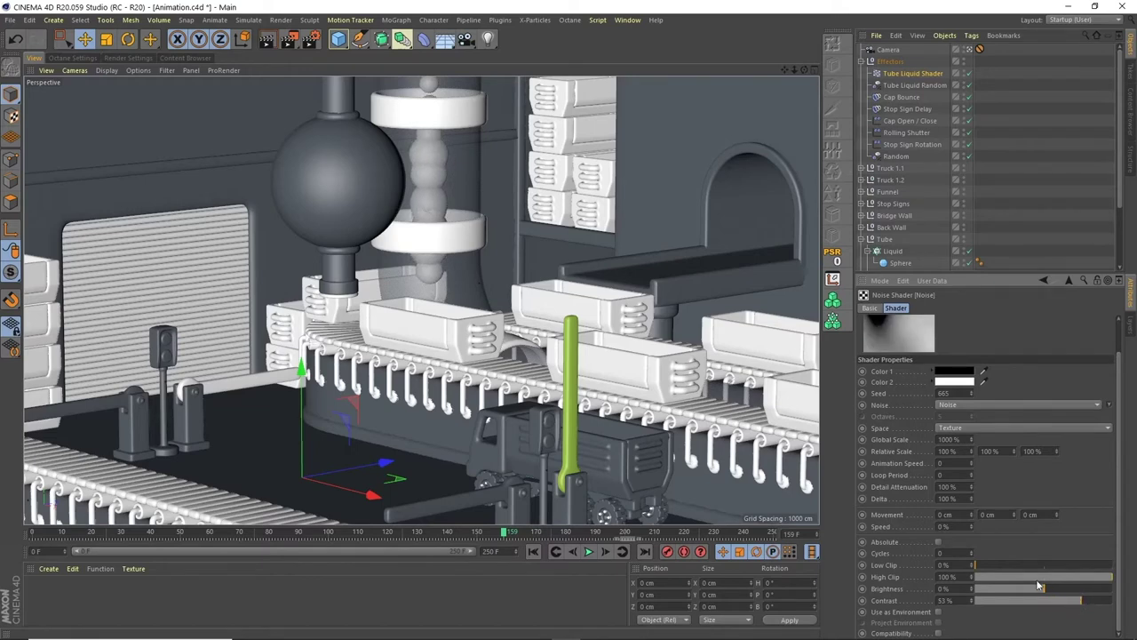
click(533, 551)
click(589, 552)
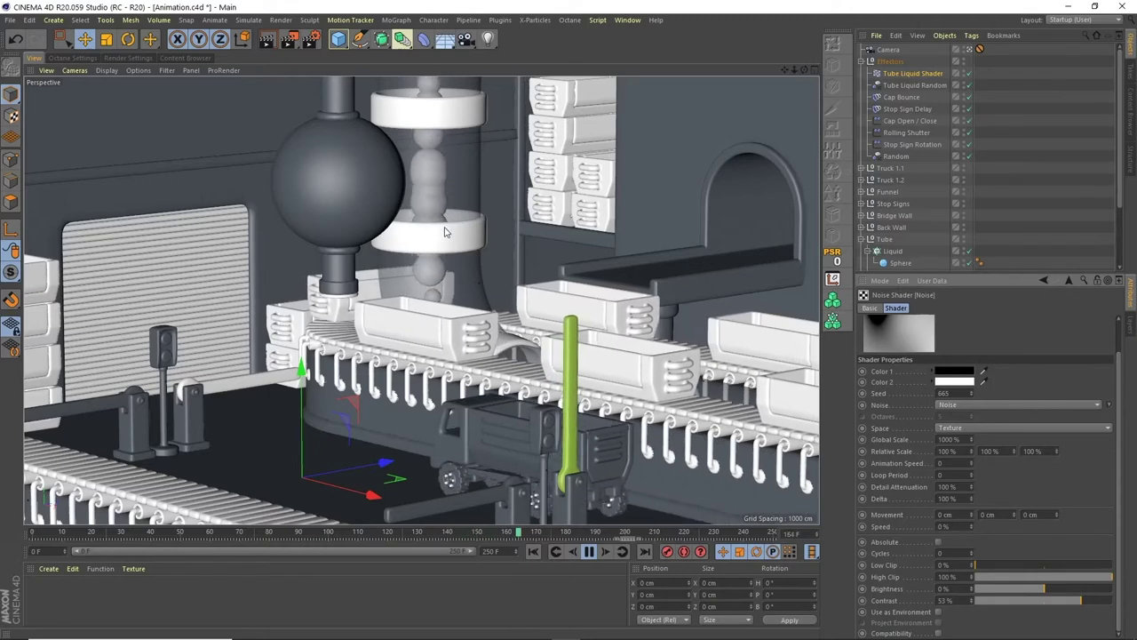
click(587, 552)
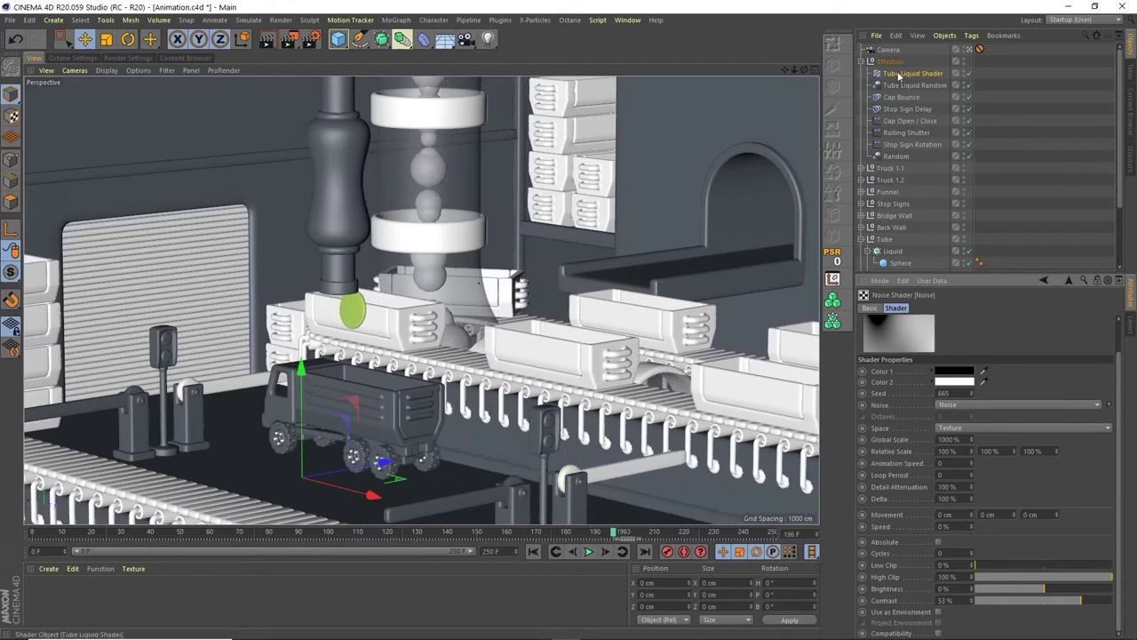
Step: Collapse the expanded hierarchies and add a Metaball object as the parent of the Liquid cloner
click(864, 61)
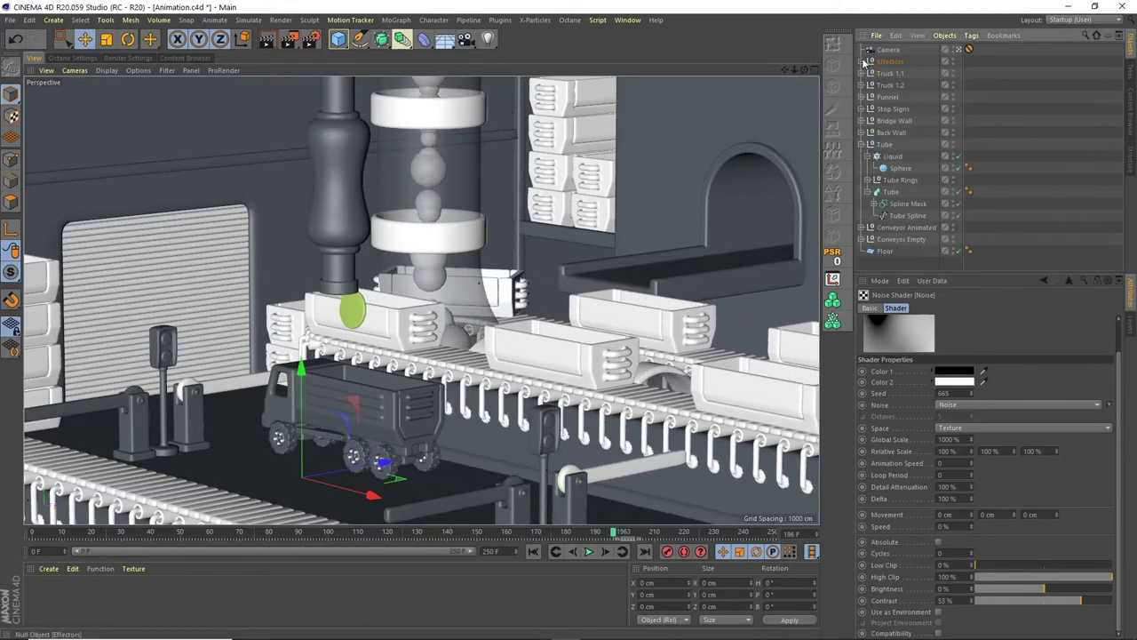
click(870, 192)
click(867, 157)
click(893, 157)
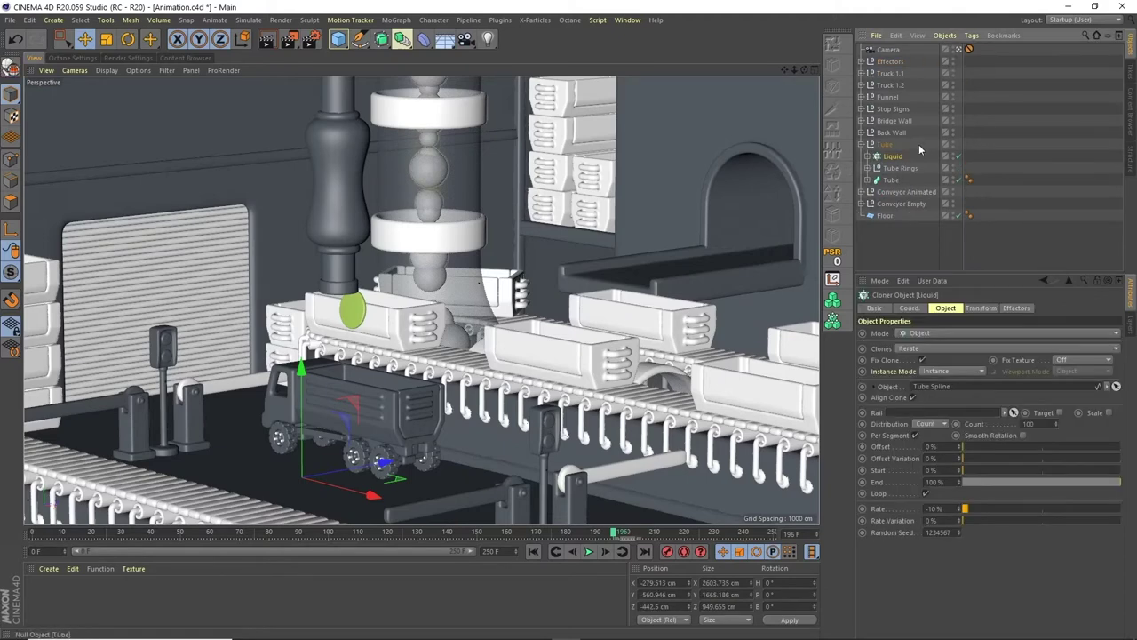
click(424, 38)
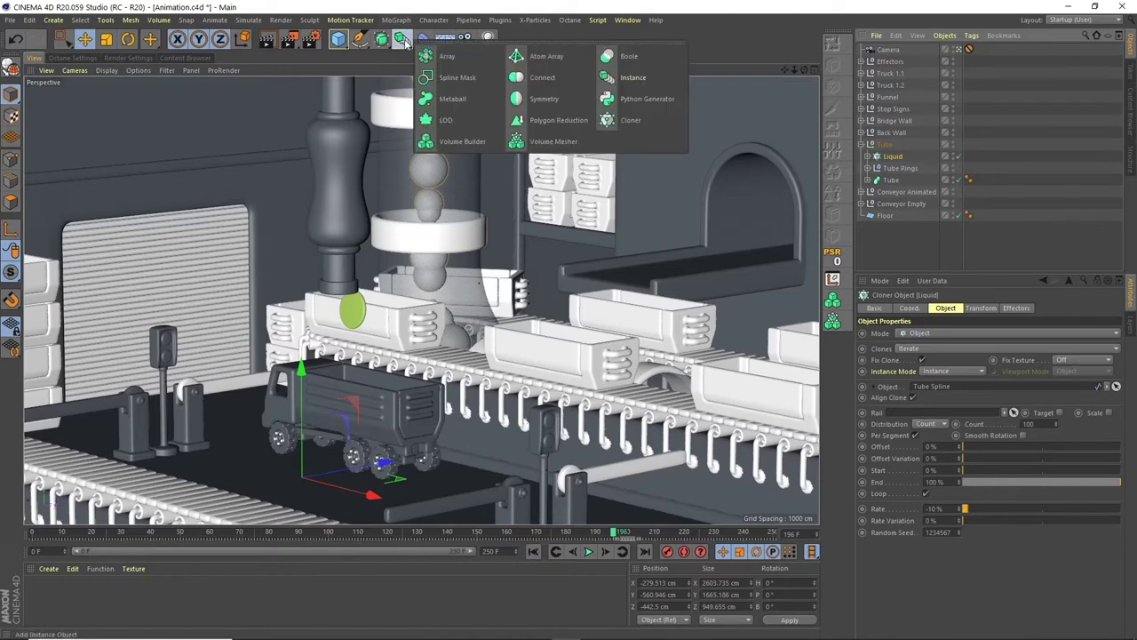
alt+click(457, 105)
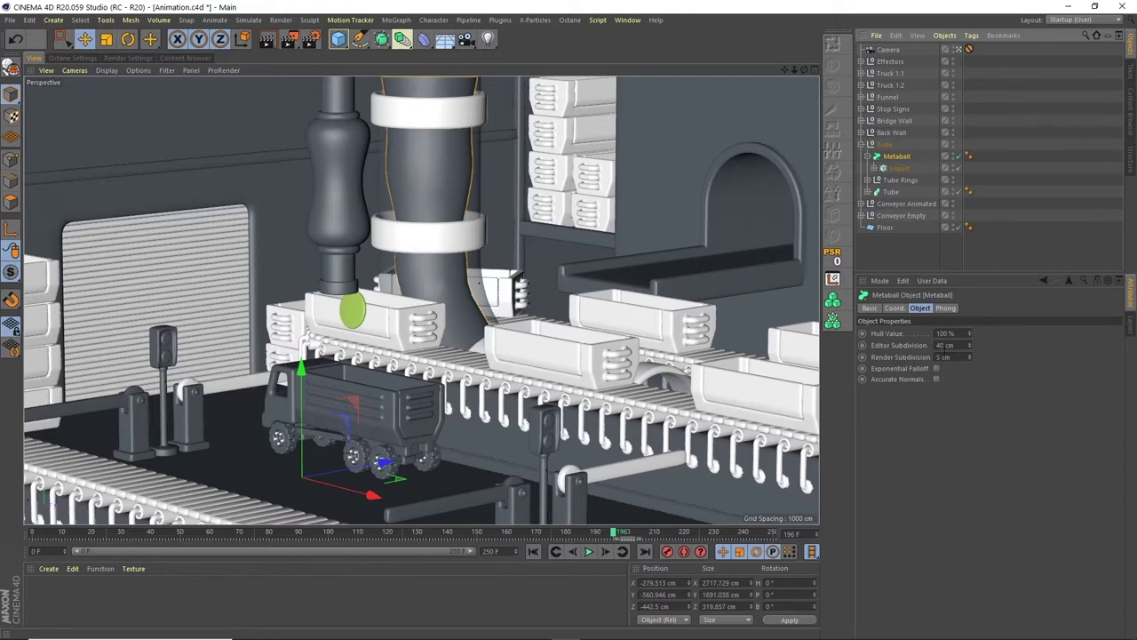
Step: Set the Metaball's Editor Subdivision to 5 cm and Hull Value to 200%, and play the animation to check the merged liquid
double_click(946, 345)
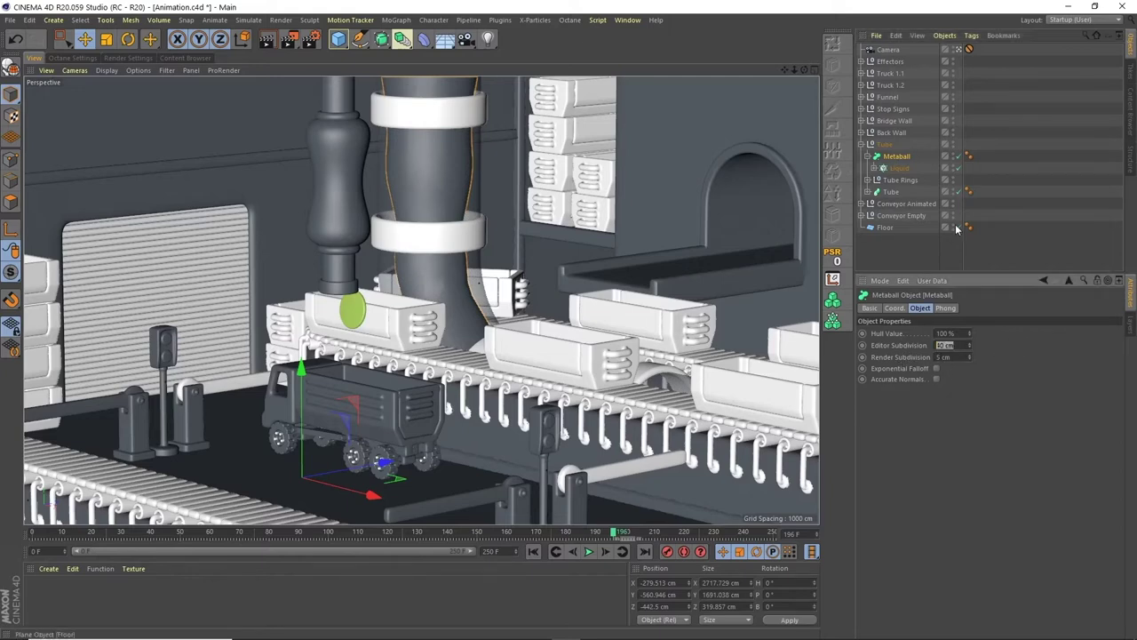
text(5)
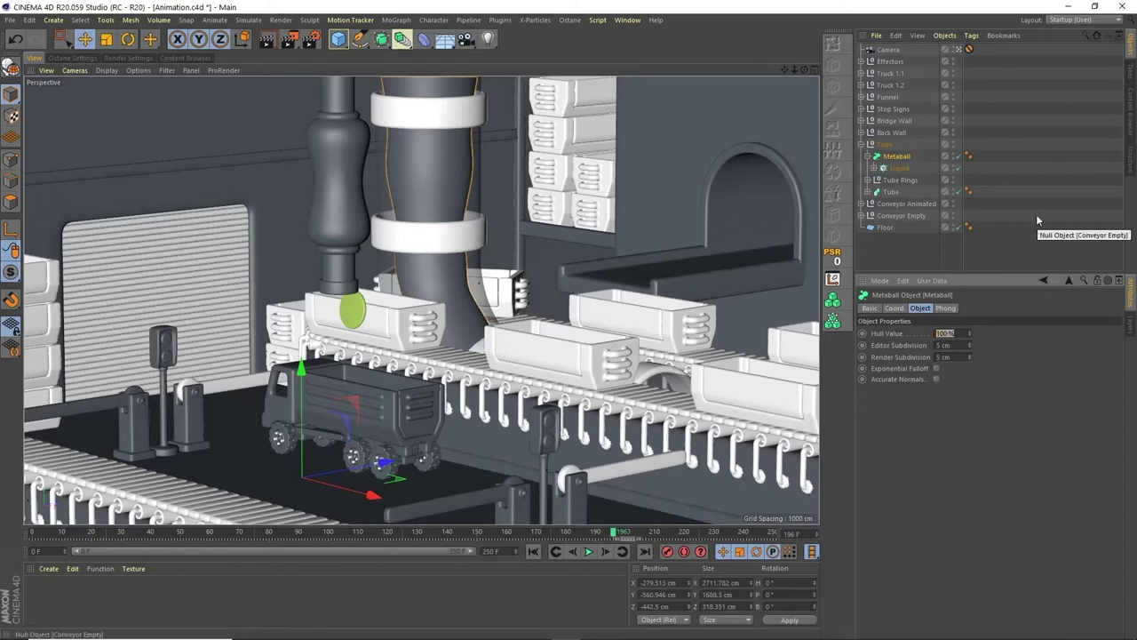
text(200)
key(Return)
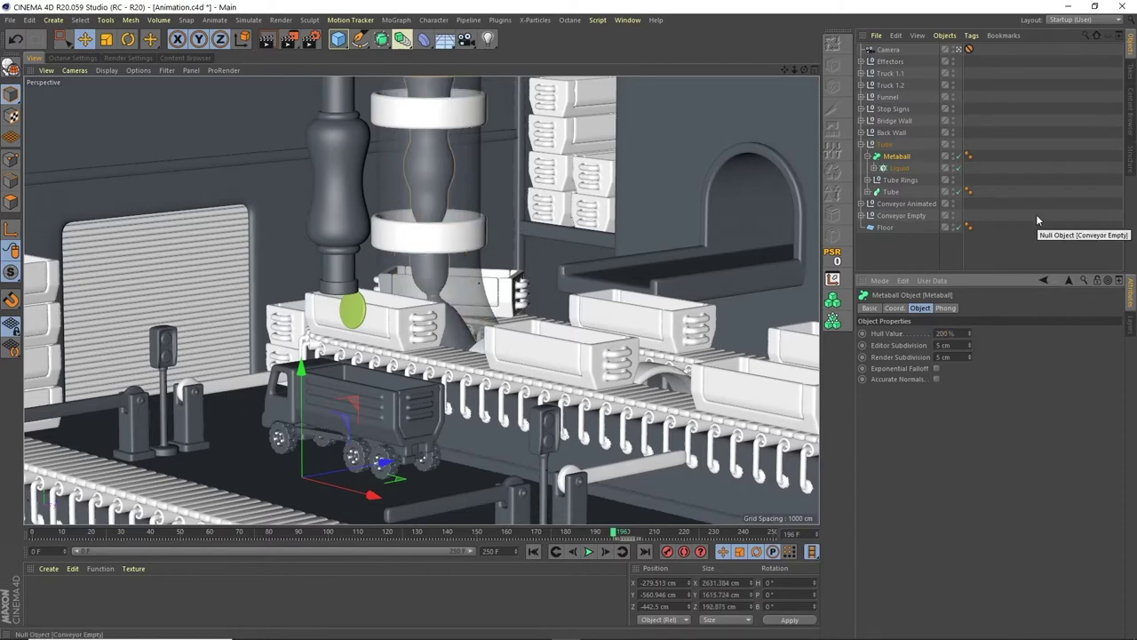
click(589, 552)
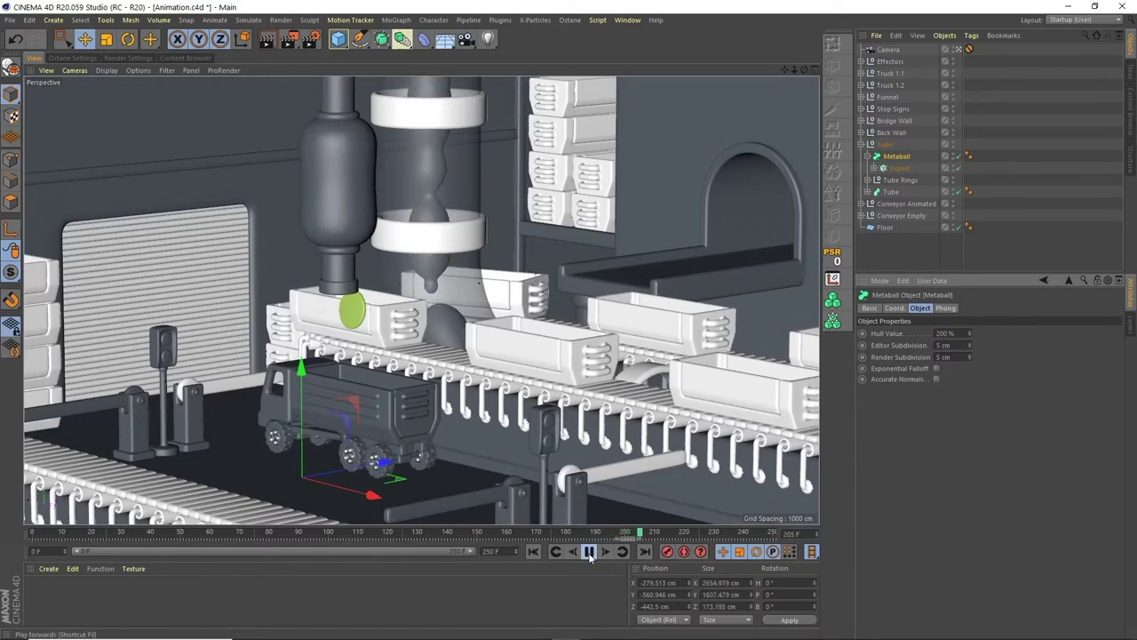
click(590, 552)
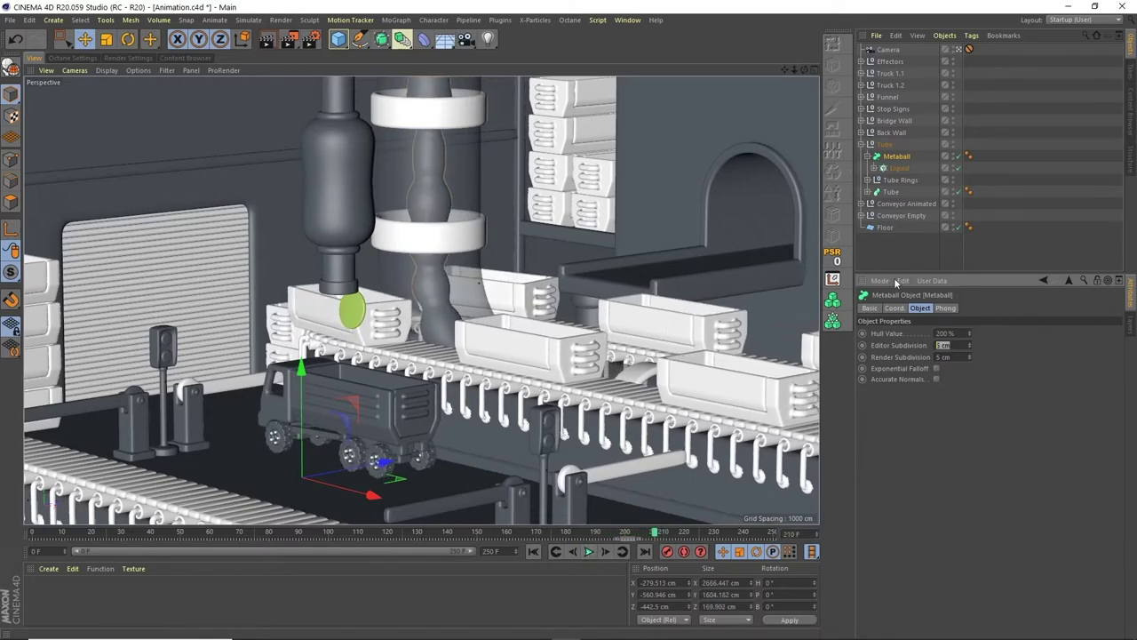
Step: Set the Metaball's Editor Subdivision to 40 cm and play the animation to check playback
text(0)
key(Return)
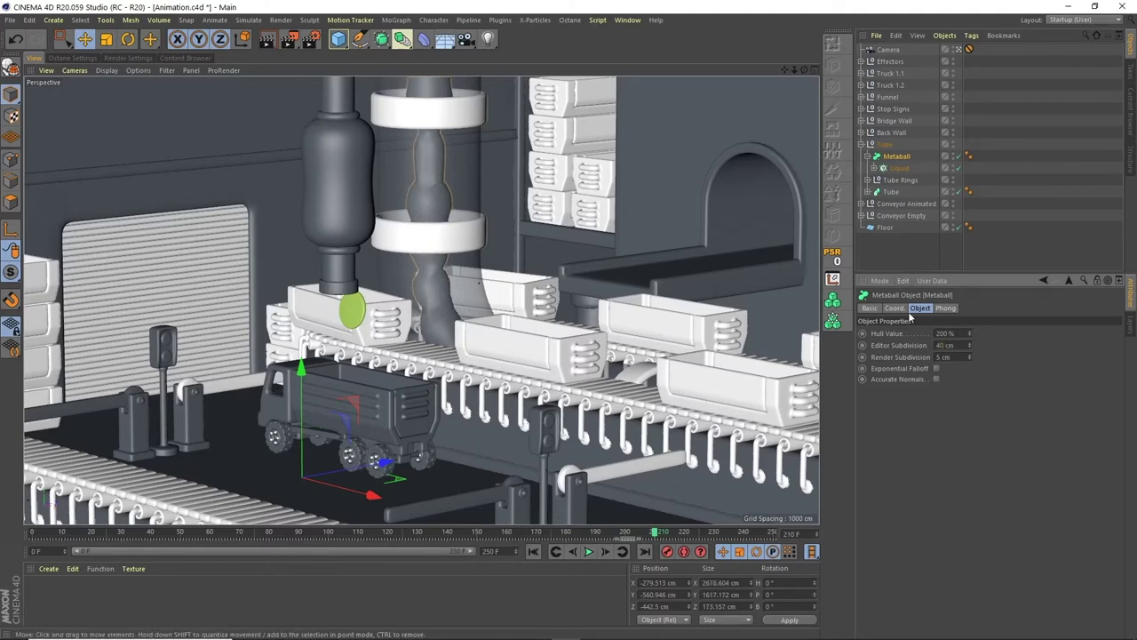
click(590, 552)
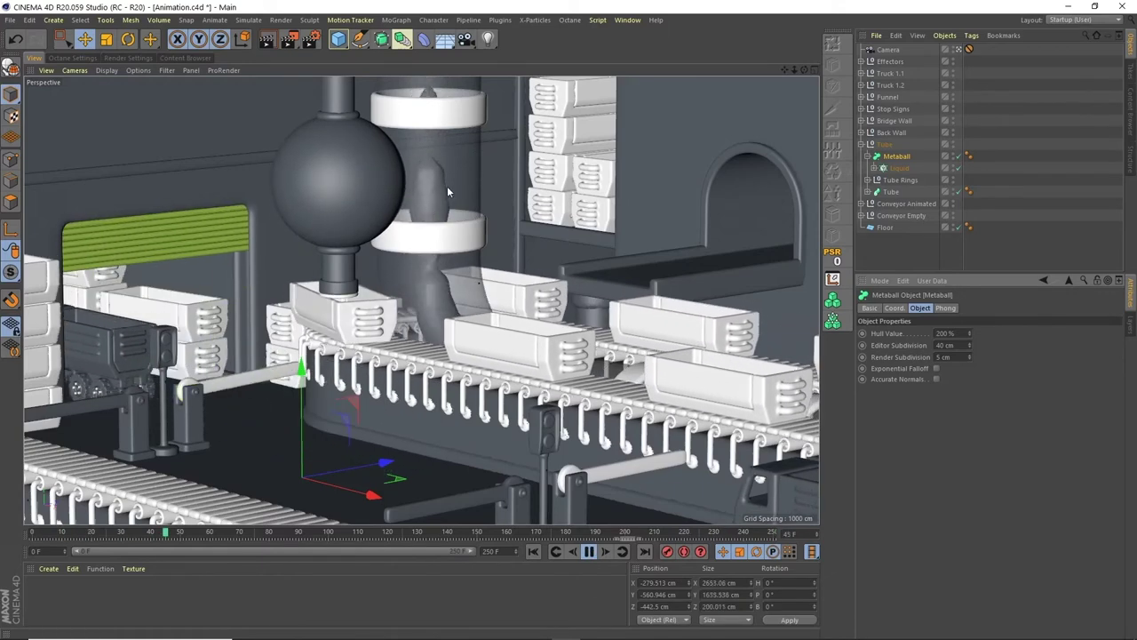
key(F8)
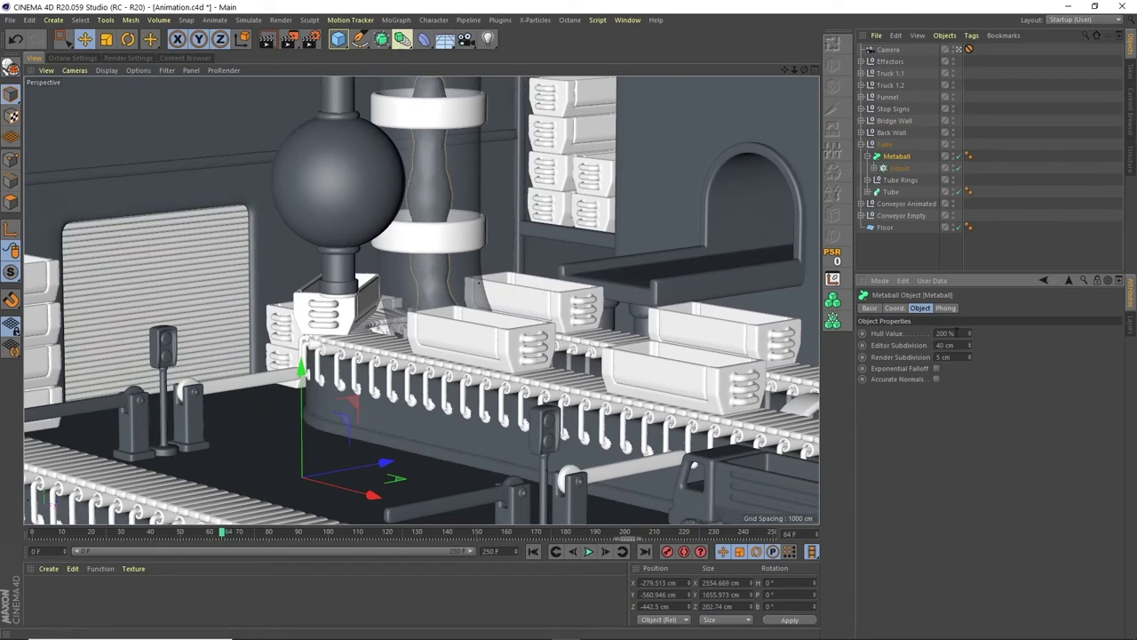
Step: Set the Metaball's Hull Value to 150% and play the animation to check the liquid's thickness
text(150)
key(Return)
click(588, 552)
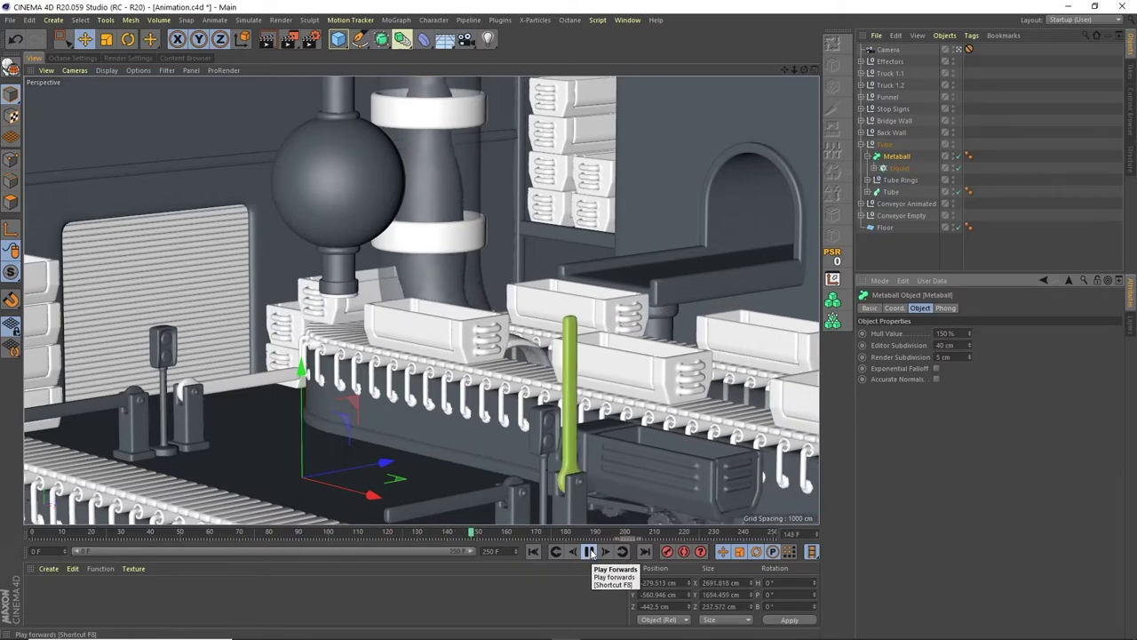
Step: Set the Metaball's Hull Value to 200% and play the animation to check the liquid's thickness
text(200)
key(Return)
click(588, 551)
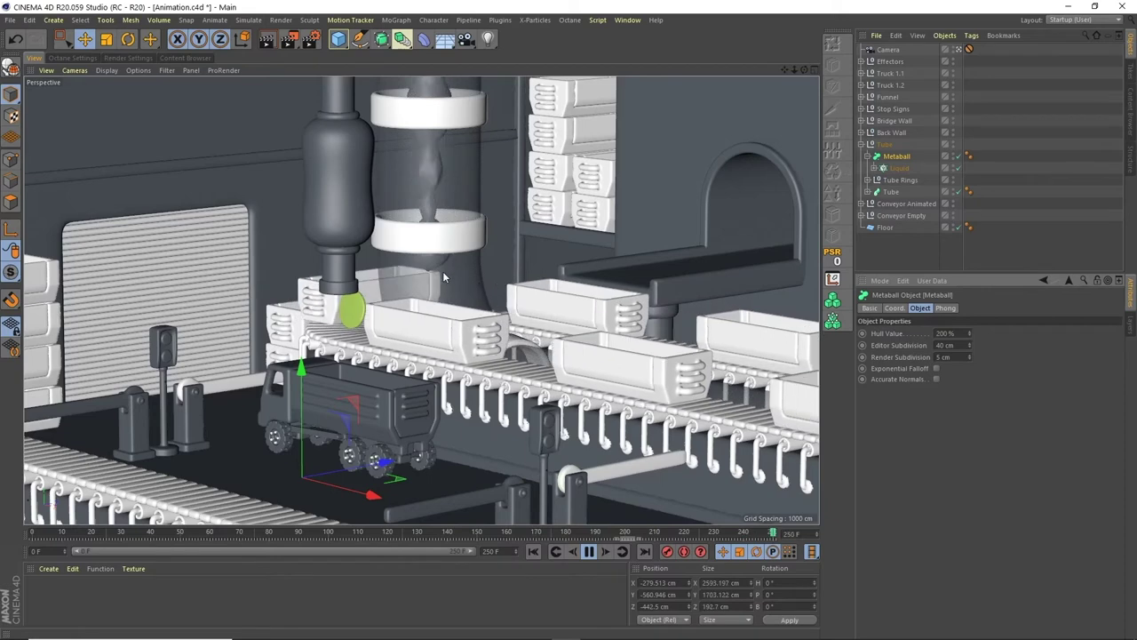
Step: Set the Contrast of the Tube Liquid Shader effector's noise to 20% and watch the liquid during playback
click(867, 155)
click(860, 144)
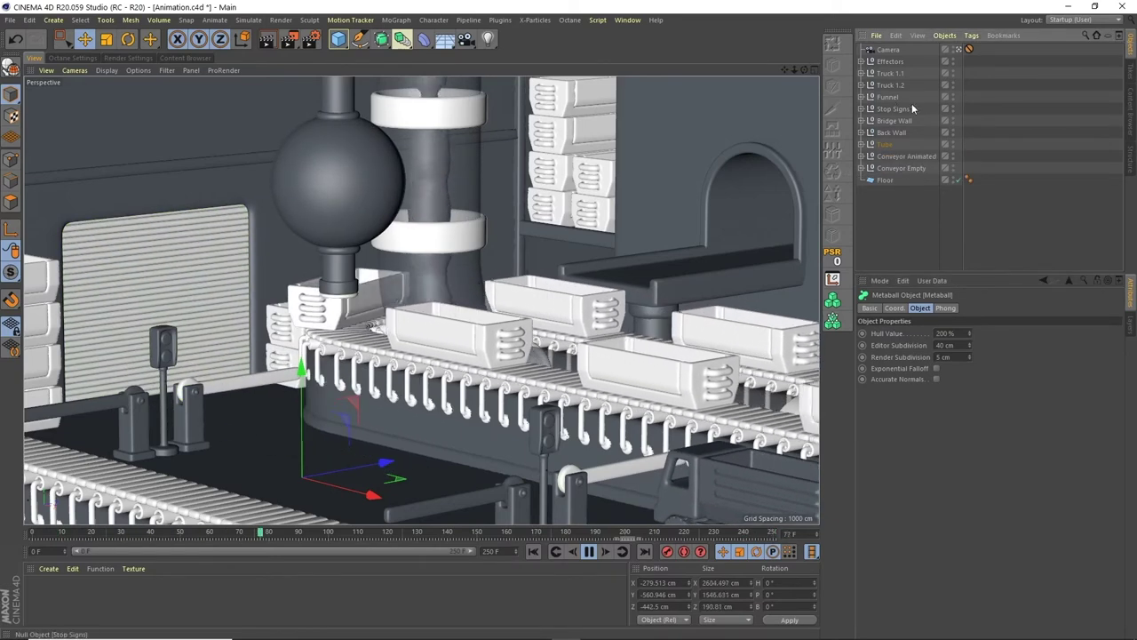
click(861, 60)
click(909, 74)
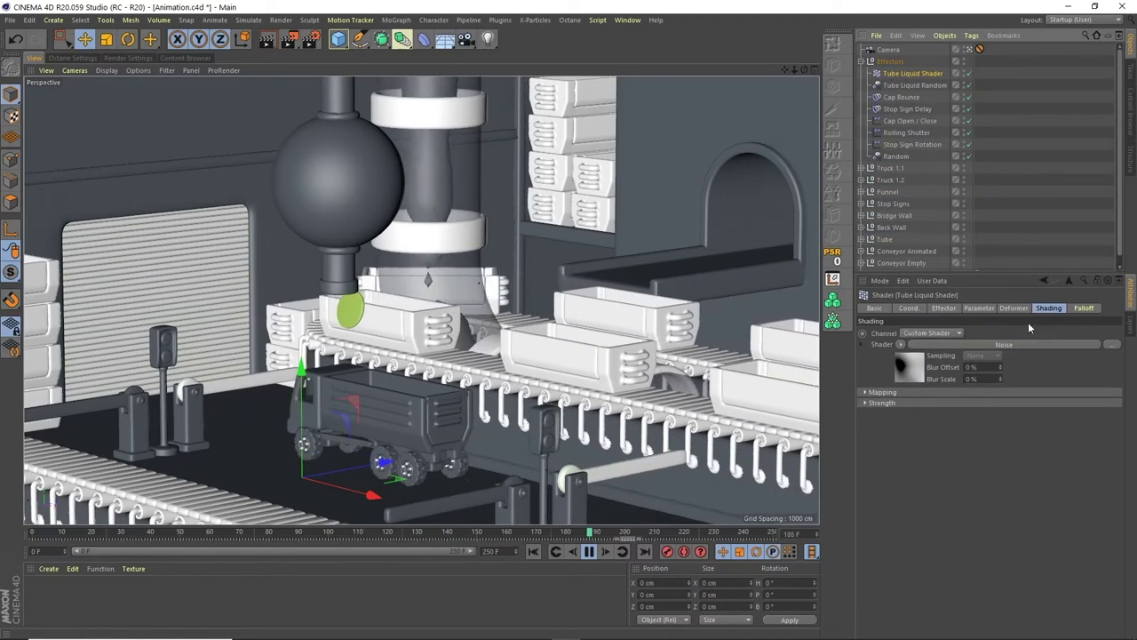
click(906, 360)
scroll(1118, 461, down, 1)
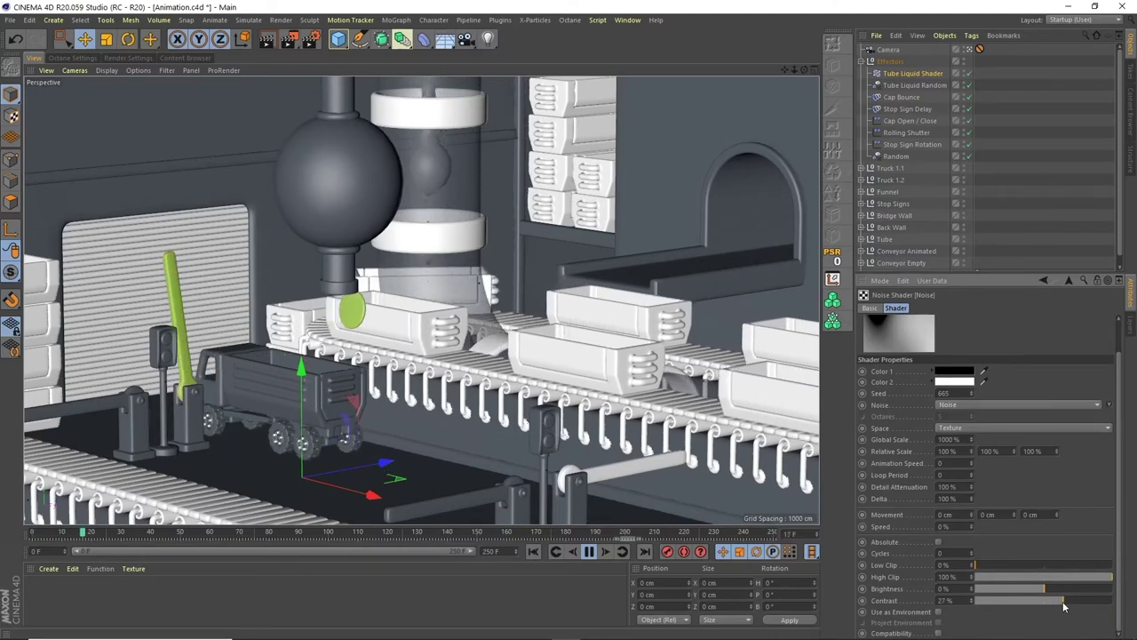
drag(1066, 603, 1059, 606)
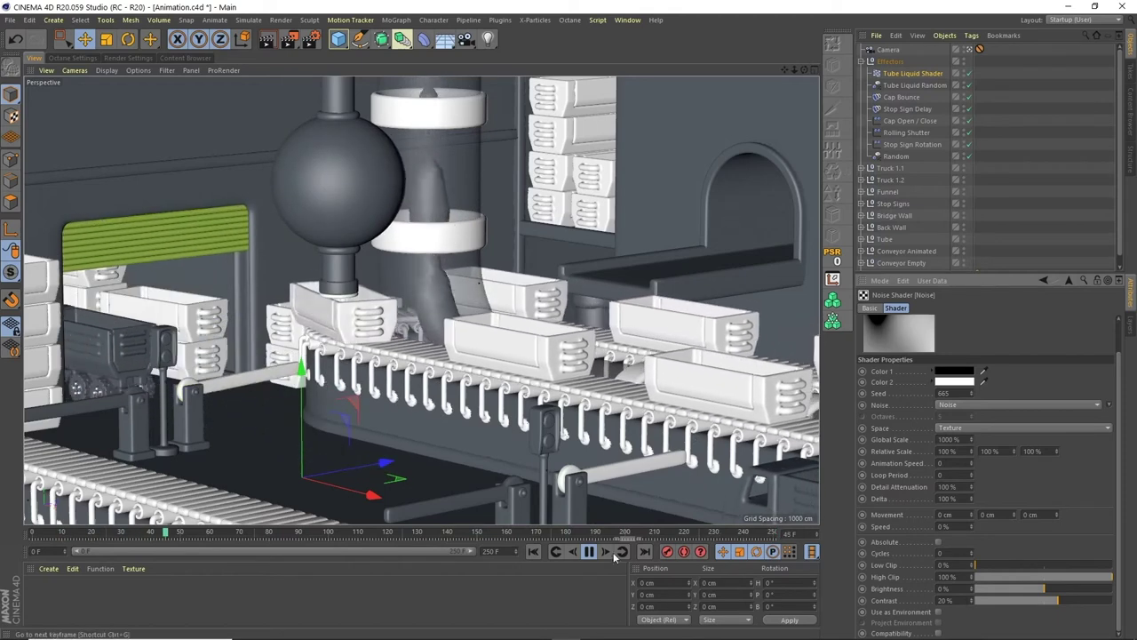
key(F8)
Step: Set both the Editor Subdivision and the Render Subdivision of the Tube's Metaball to 10 cm
click(862, 62)
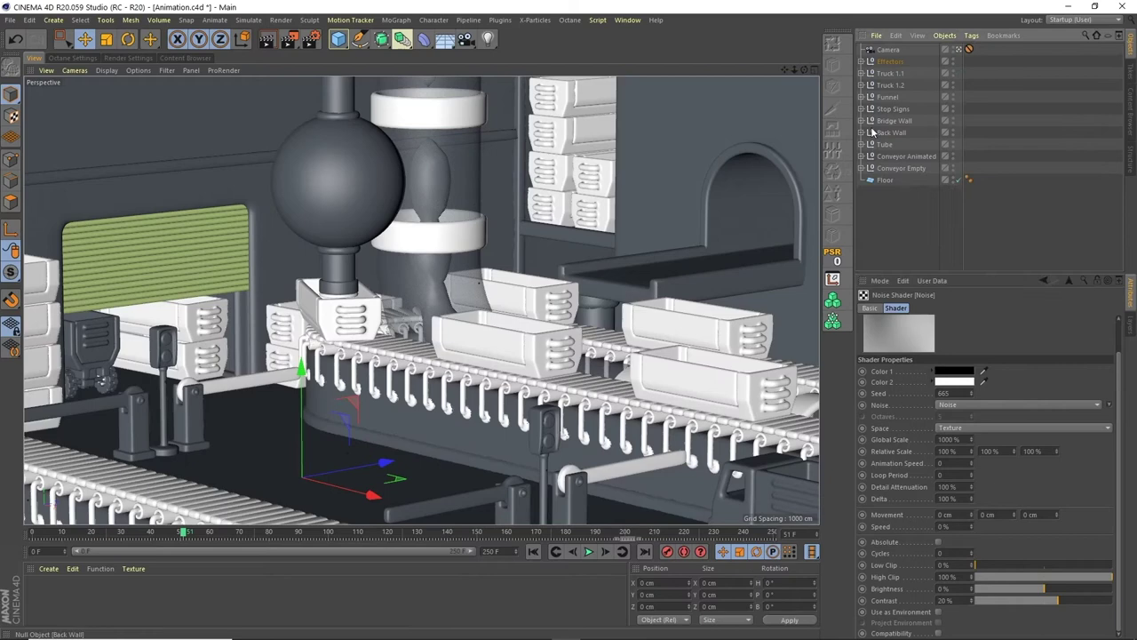
click(862, 144)
click(896, 156)
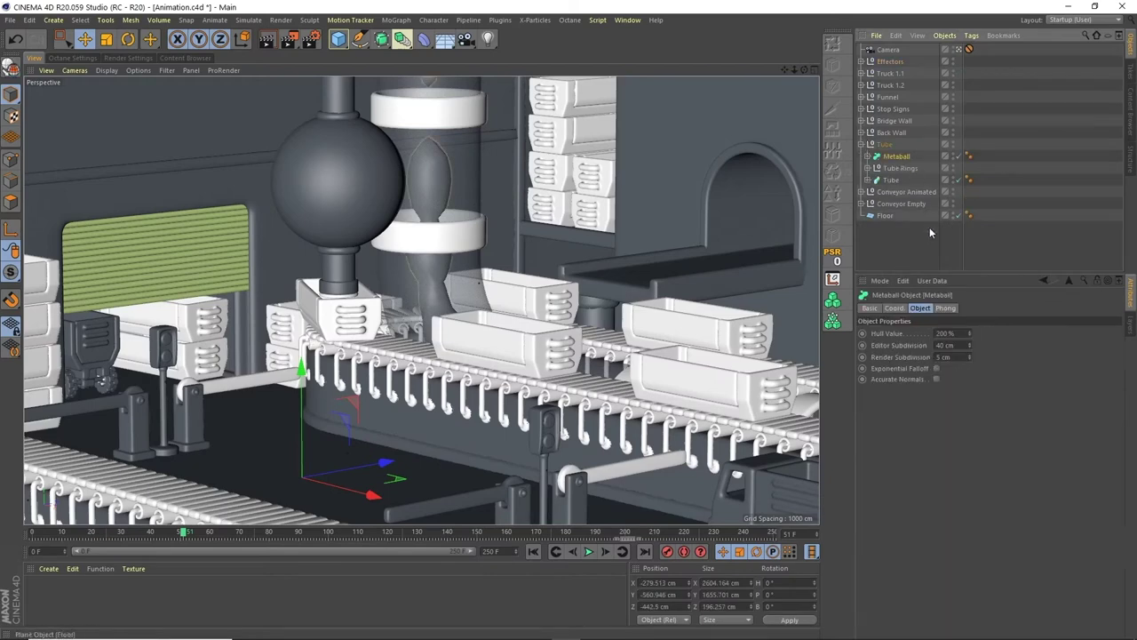
drag(958, 348, 927, 338)
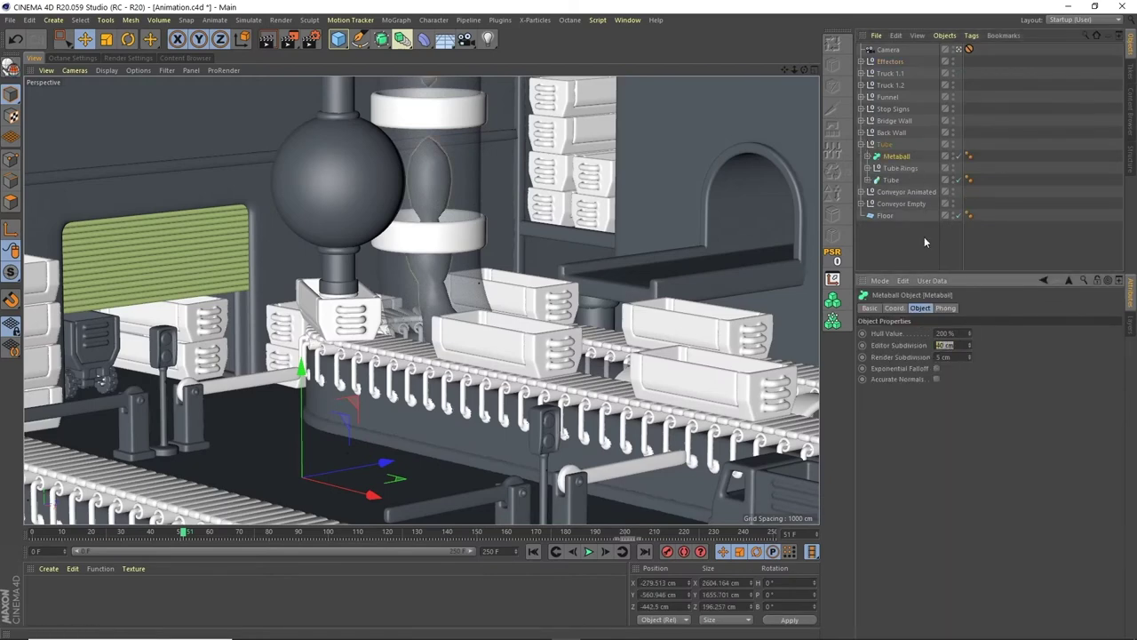
text(10)
key(Tab)
text(10)
key(Return)
Step: Play the animation to check the refined liquid, and save the project
click(589, 552)
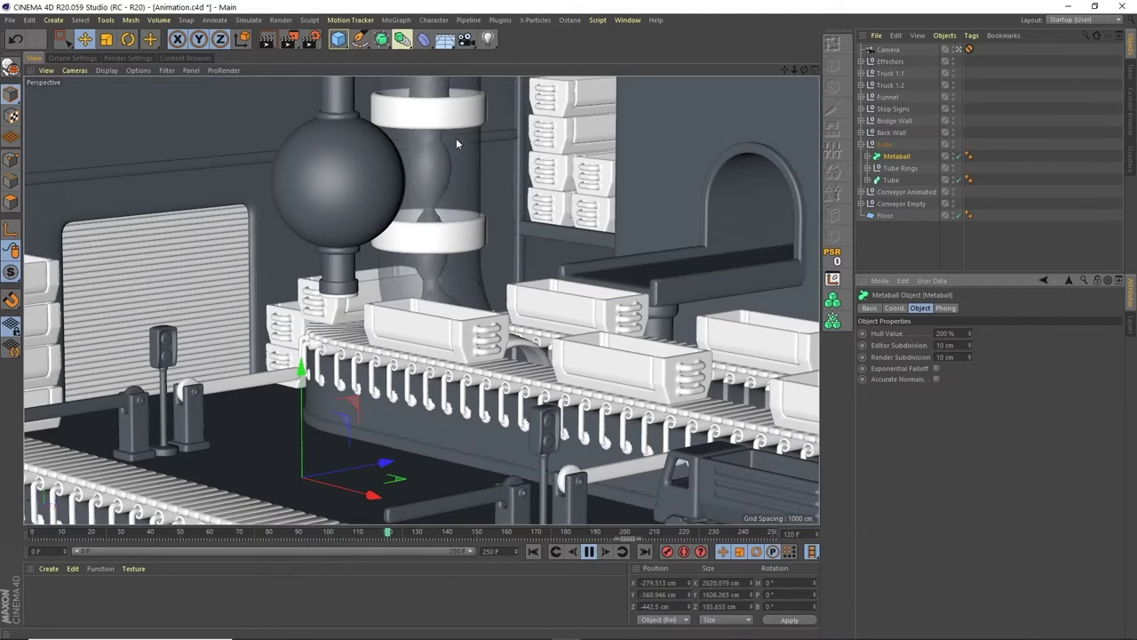
click(591, 556)
click(9, 20)
click(24, 118)
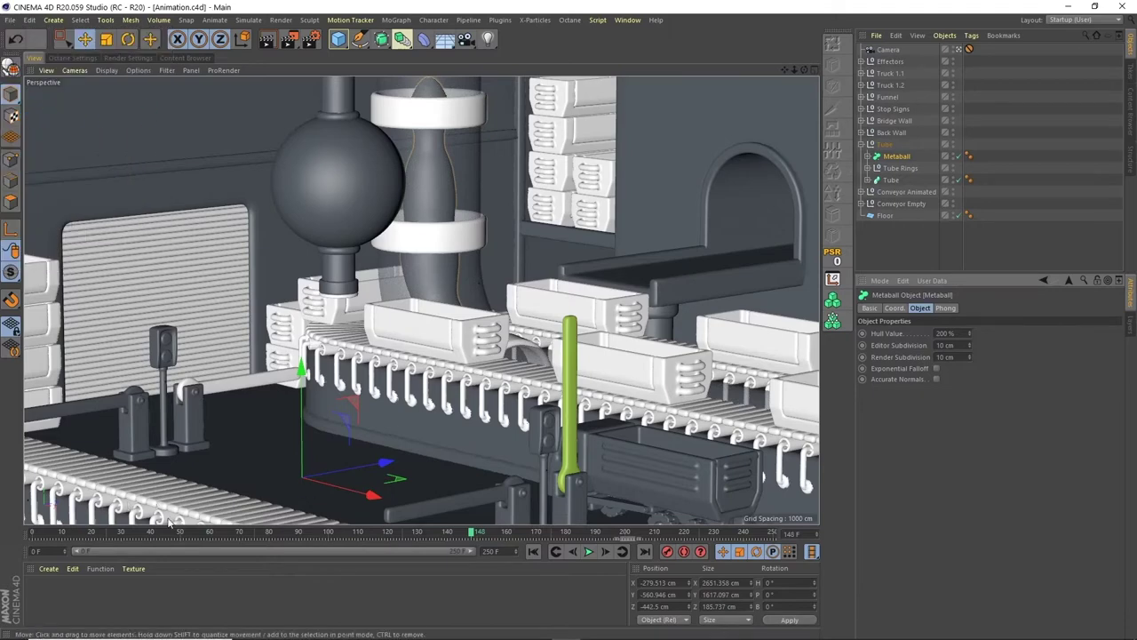
Step: Set the Rate of the Conveyor Top cloner in Conveyor Empty to 10% and play the animation to check its speed
click(861, 144)
click(902, 168)
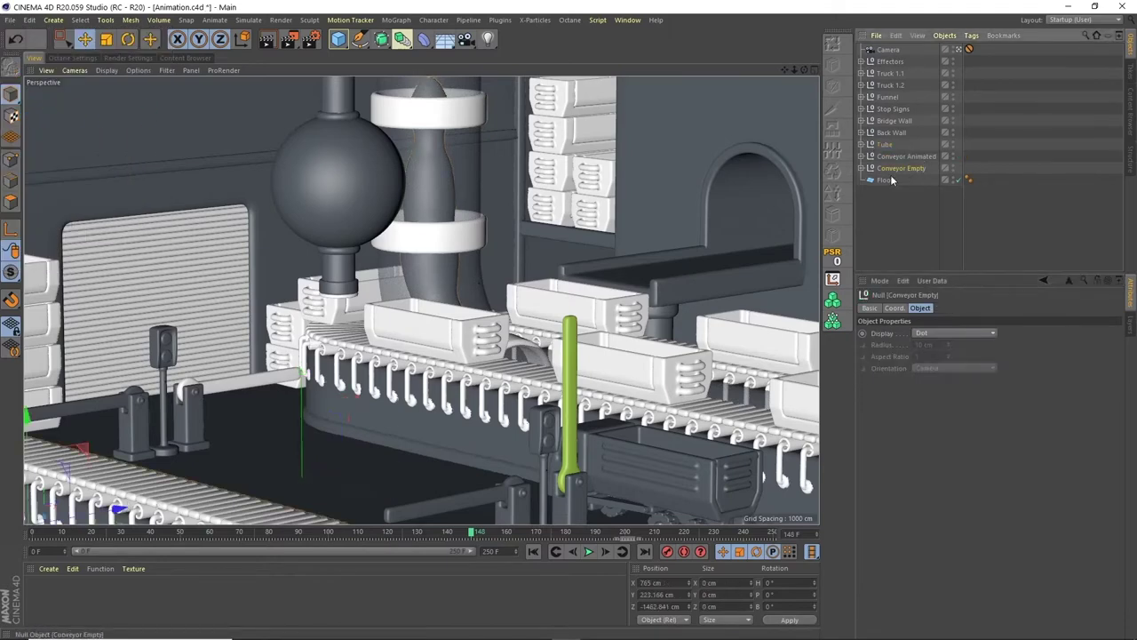
click(861, 168)
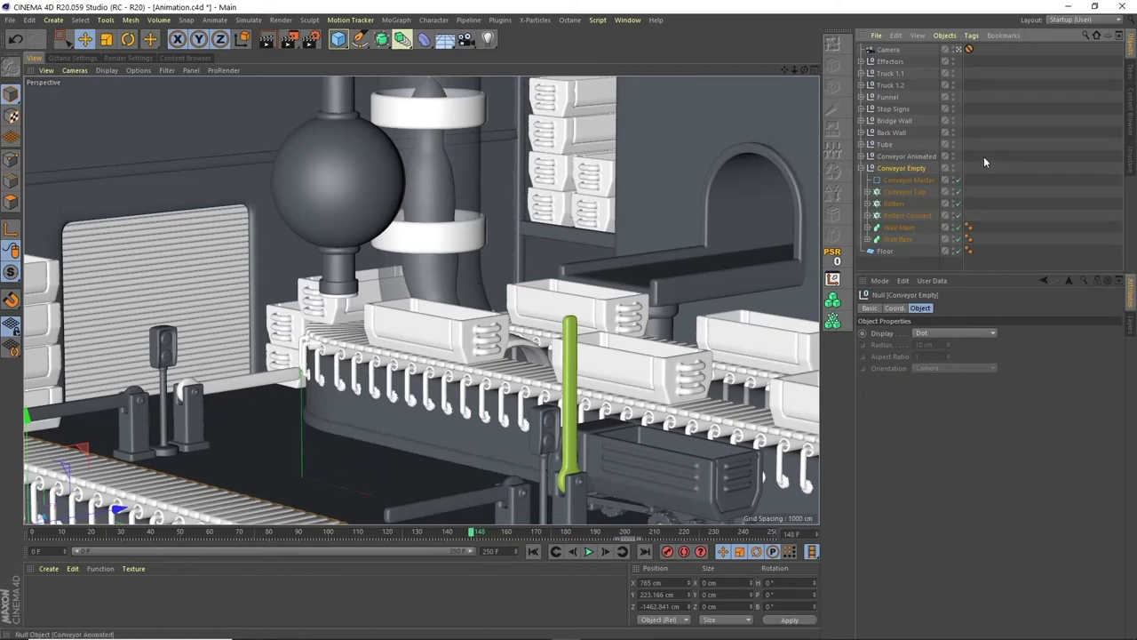
click(899, 192)
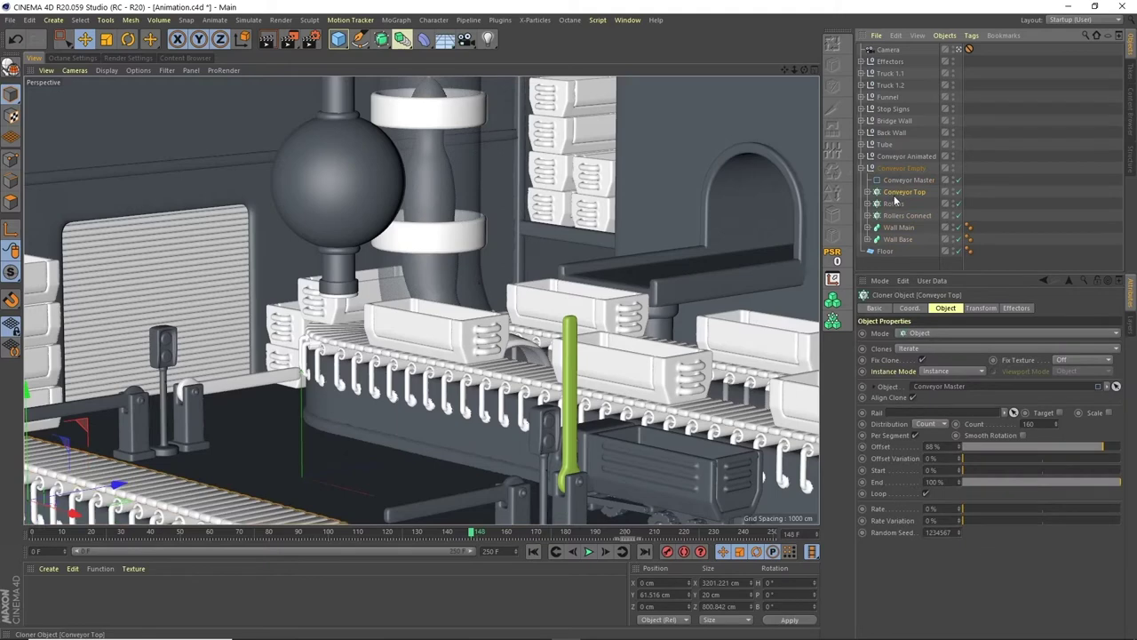
double_click(930, 509)
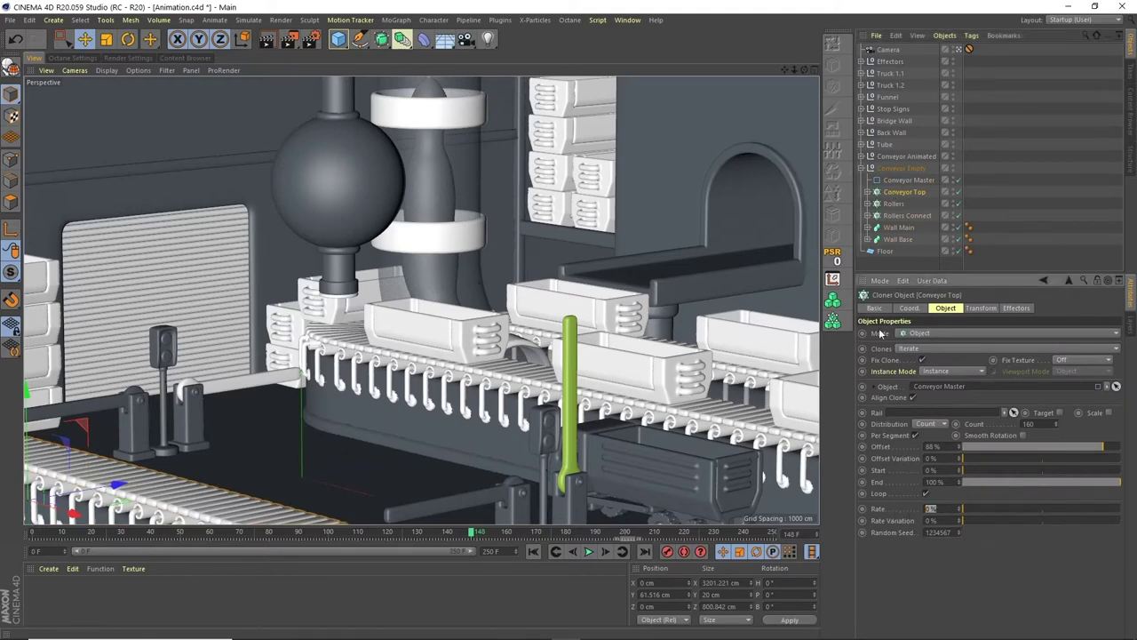
text(10)
key(Return)
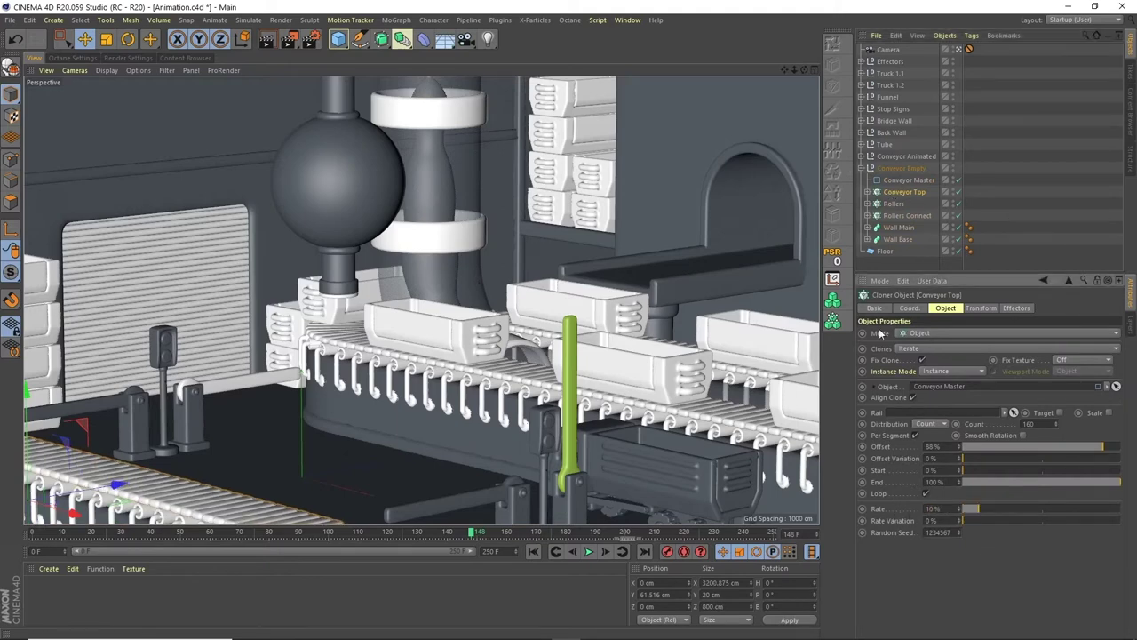
click(589, 552)
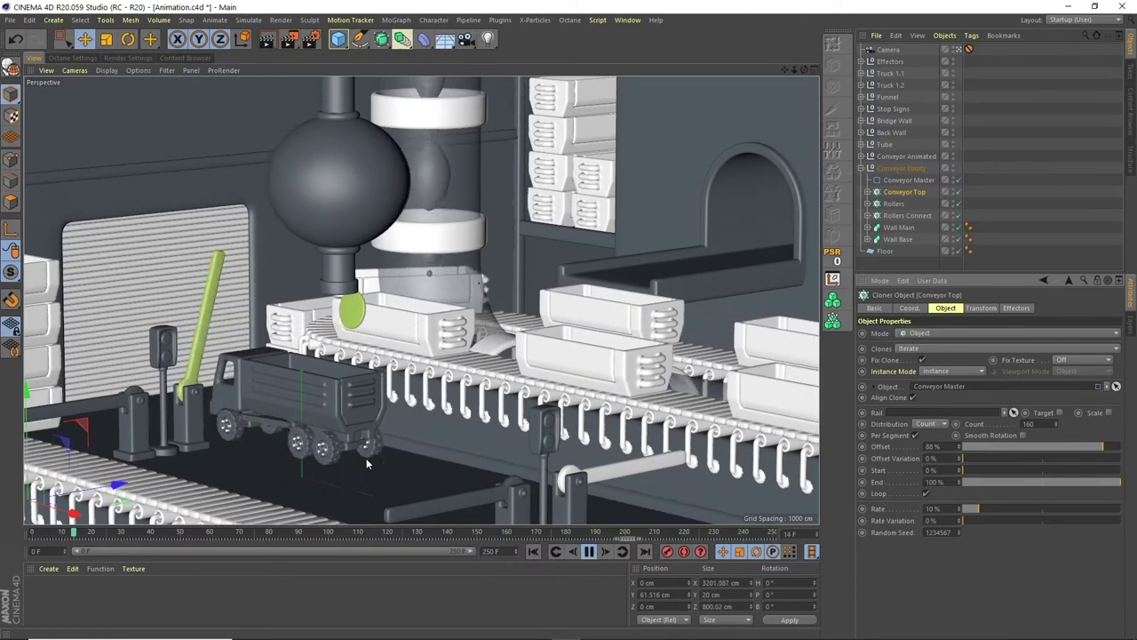
key(F8)
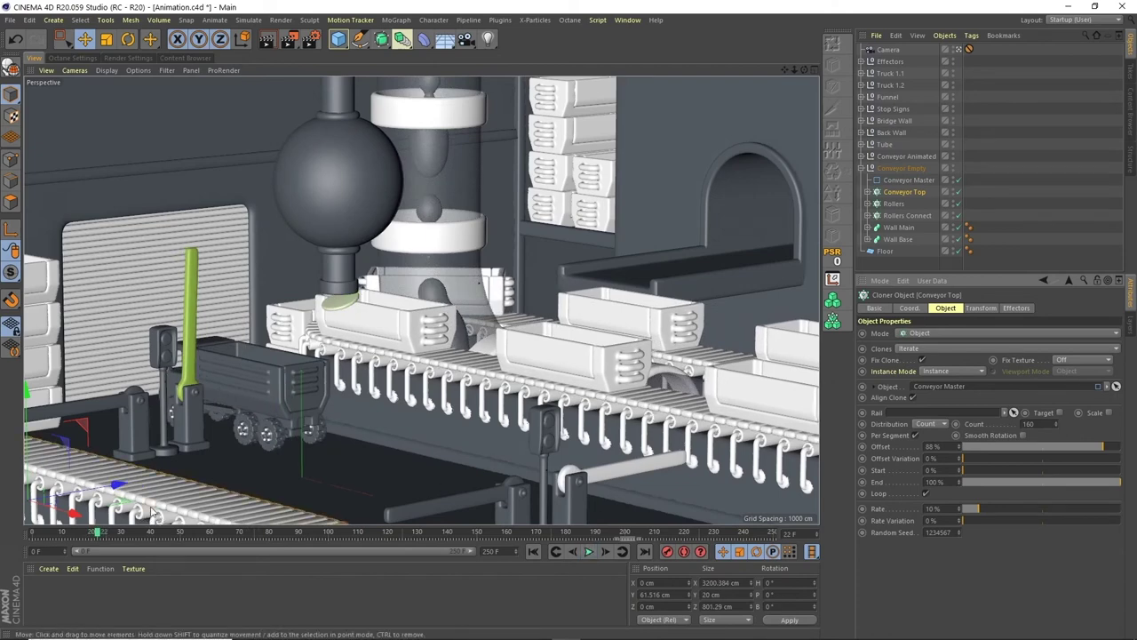
Step: Add a Time effector to the Rollers cloner of Conveyor Empty
click(895, 206)
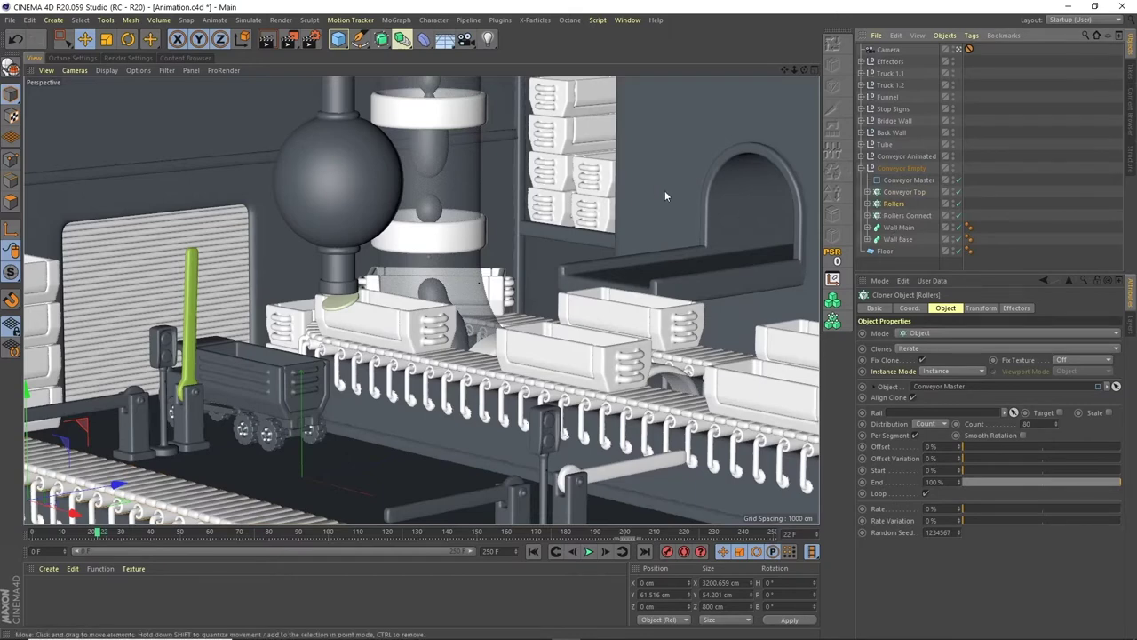
click(395, 19)
mouse_move(414, 40)
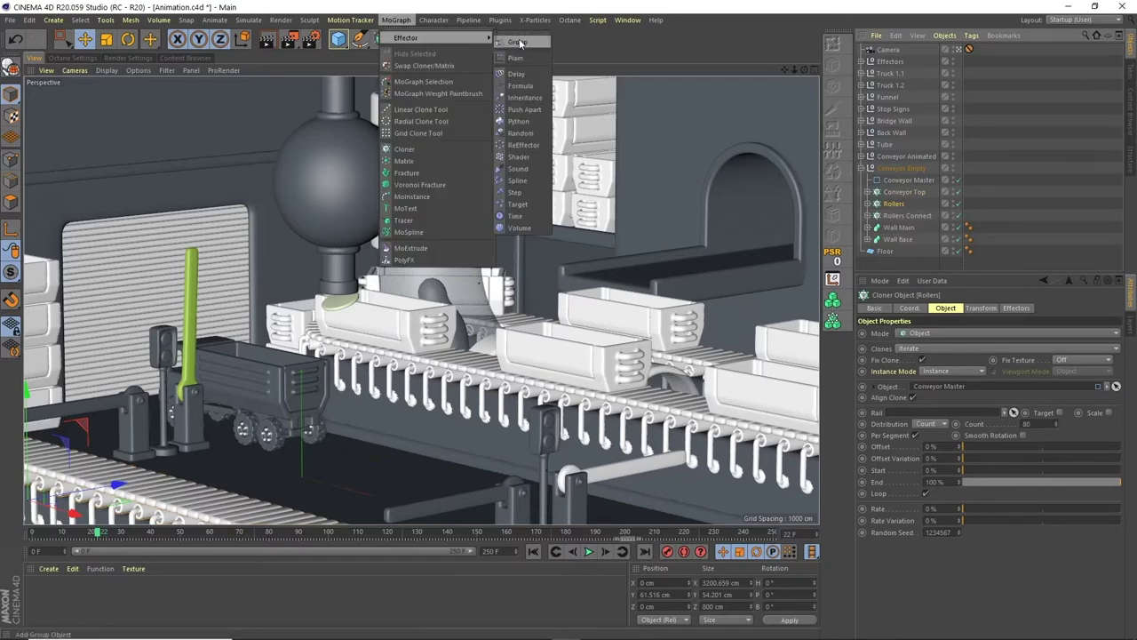
click(518, 215)
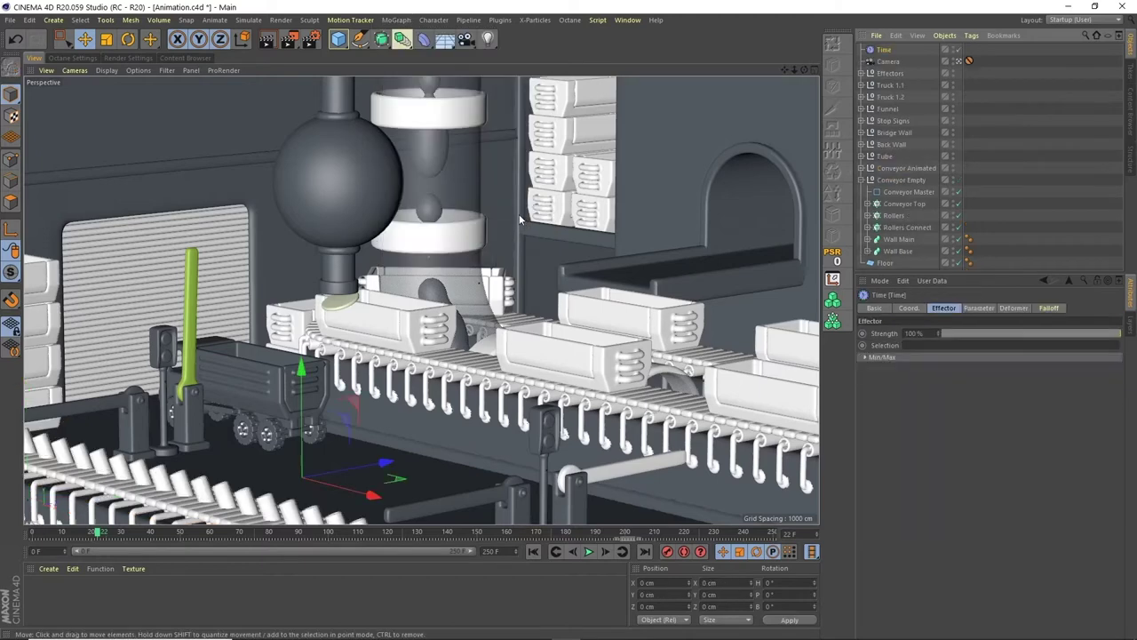
Step: Move the Time effector into the Effectors group and rename it "Empty Rollers Time"
click(860, 73)
drag(884, 50, 892, 74)
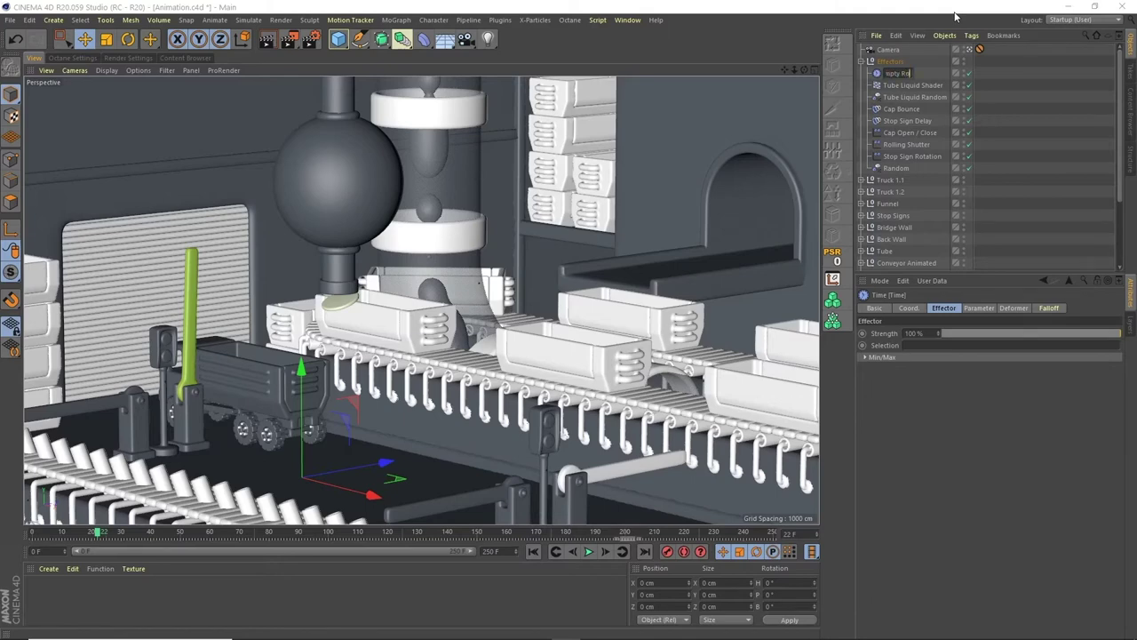
key(Return)
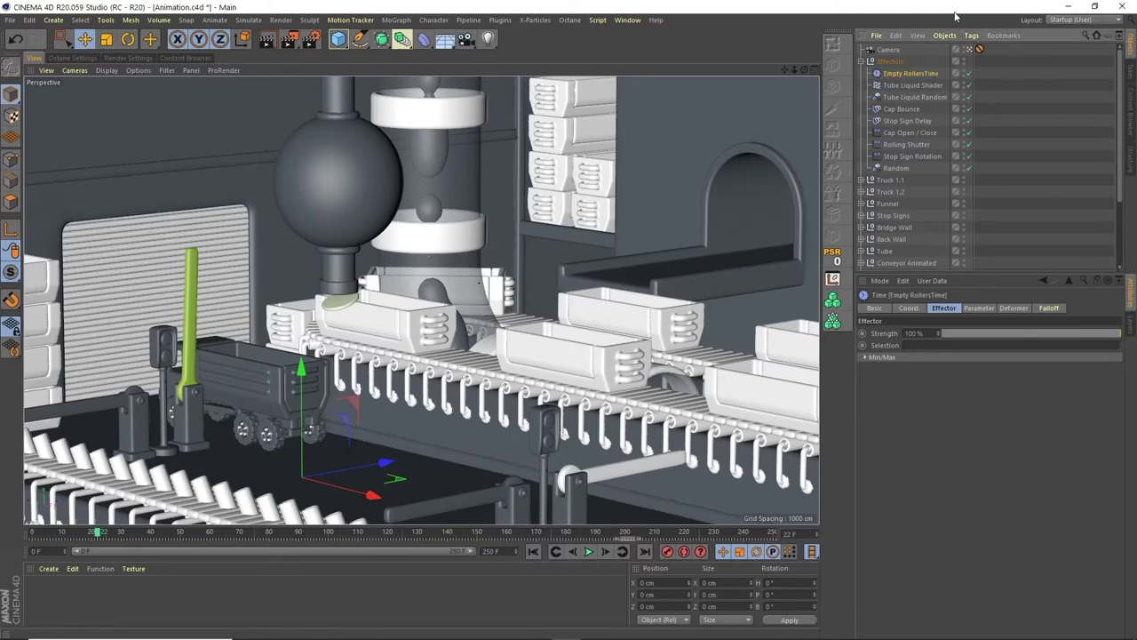
double_click(929, 73)
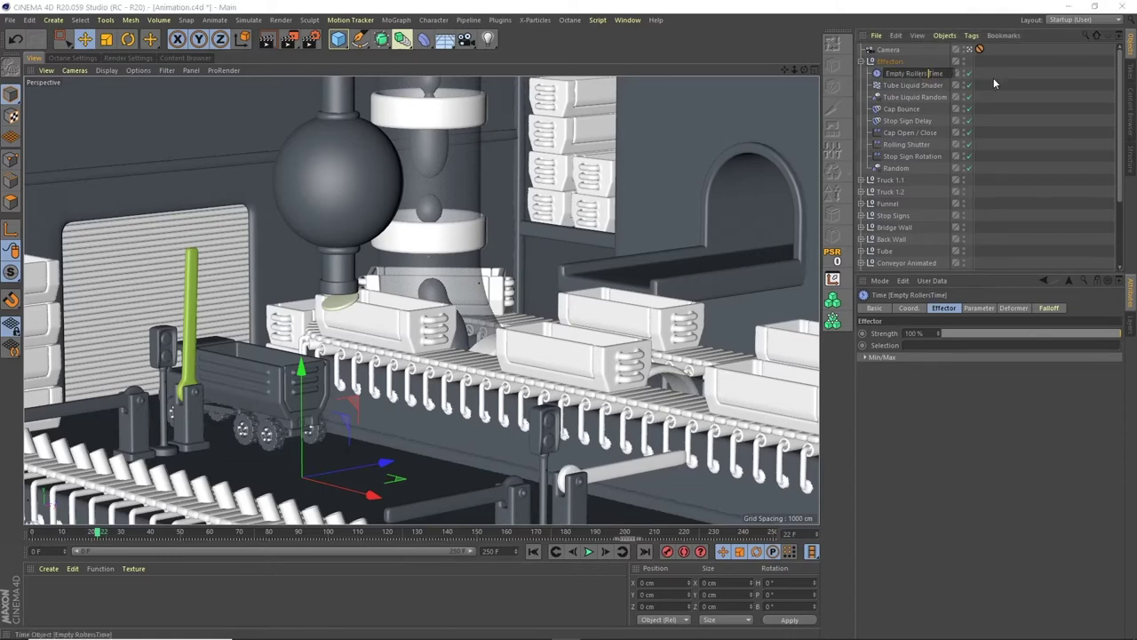
key(Return)
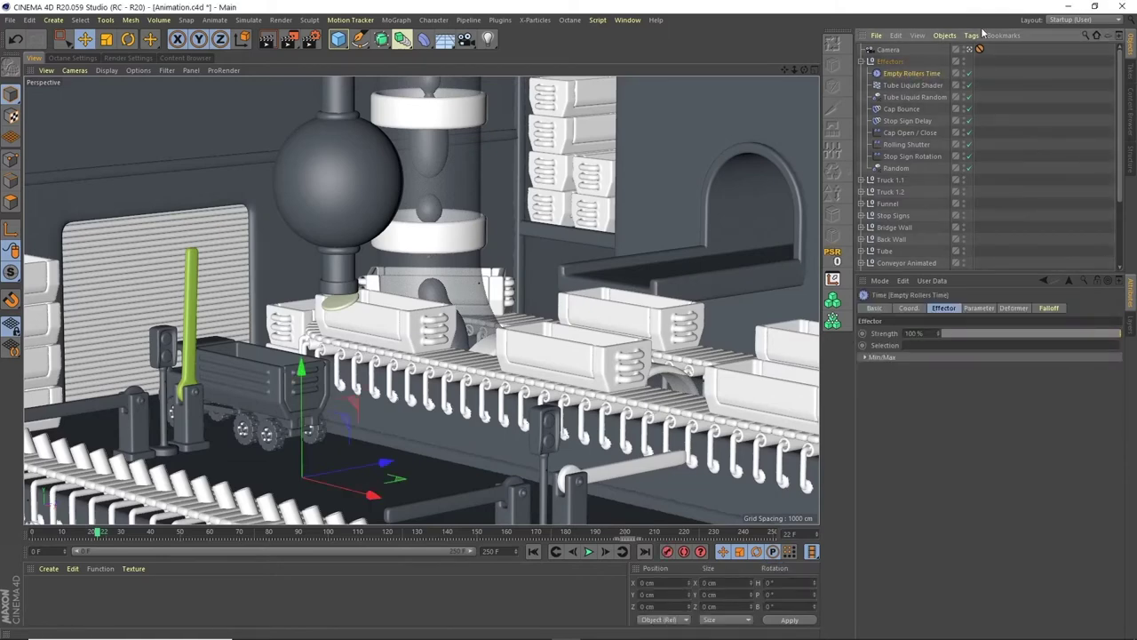
Step: Set the Empty Rollers Time effector's heading rotation to 0° and its pitch rotation to 90°
click(981, 309)
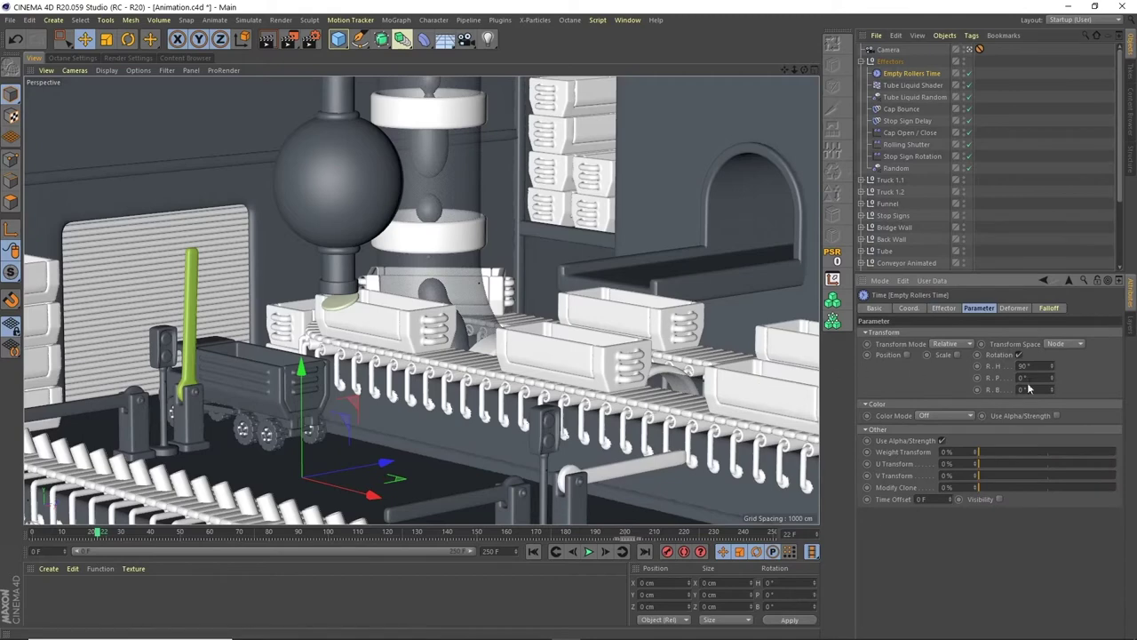
text(0)
key(Tab)
text(90)
key(Return)
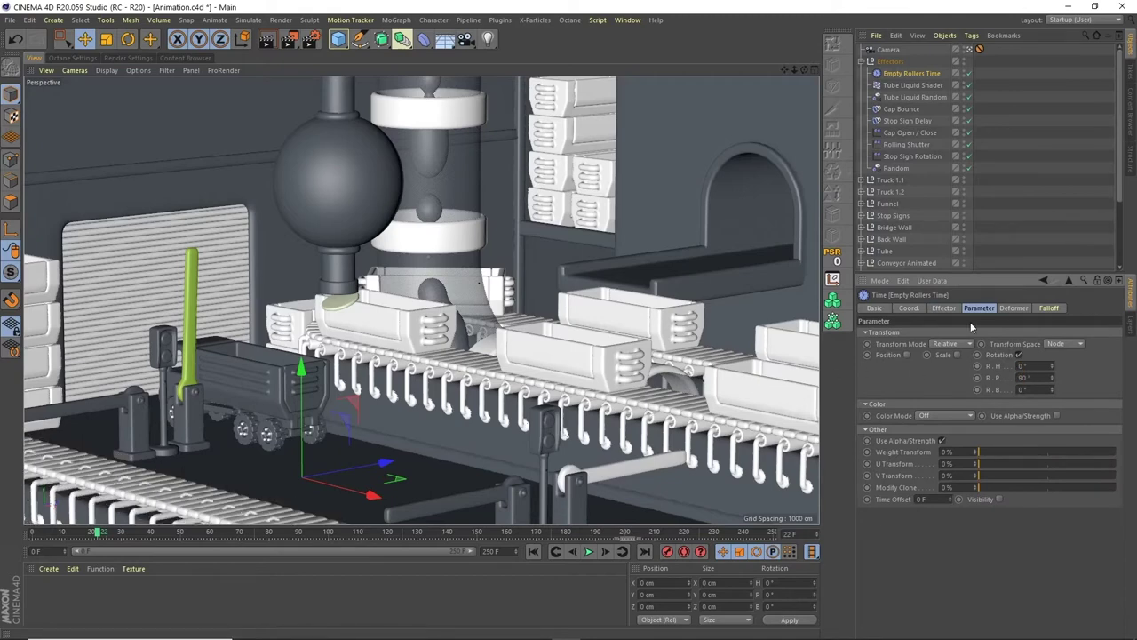
Step: Set the effector's pitch rotation to 0° and bank rotation to 90°, and play the animation to check the rollers
double_click(1024, 378)
text(0)
key(Tab)
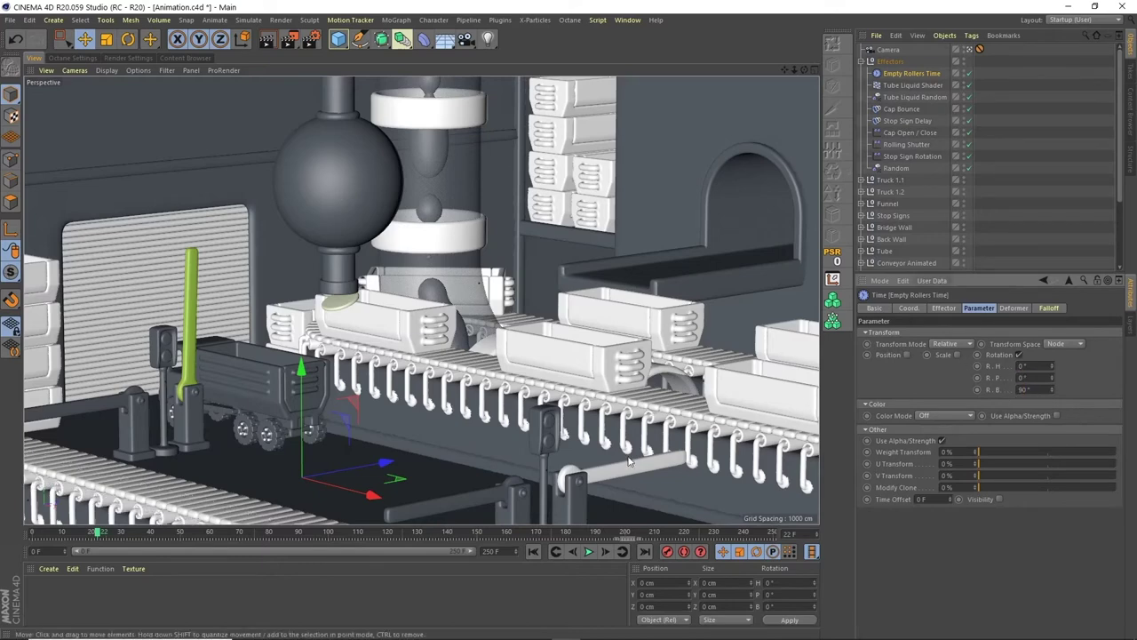
click(589, 552)
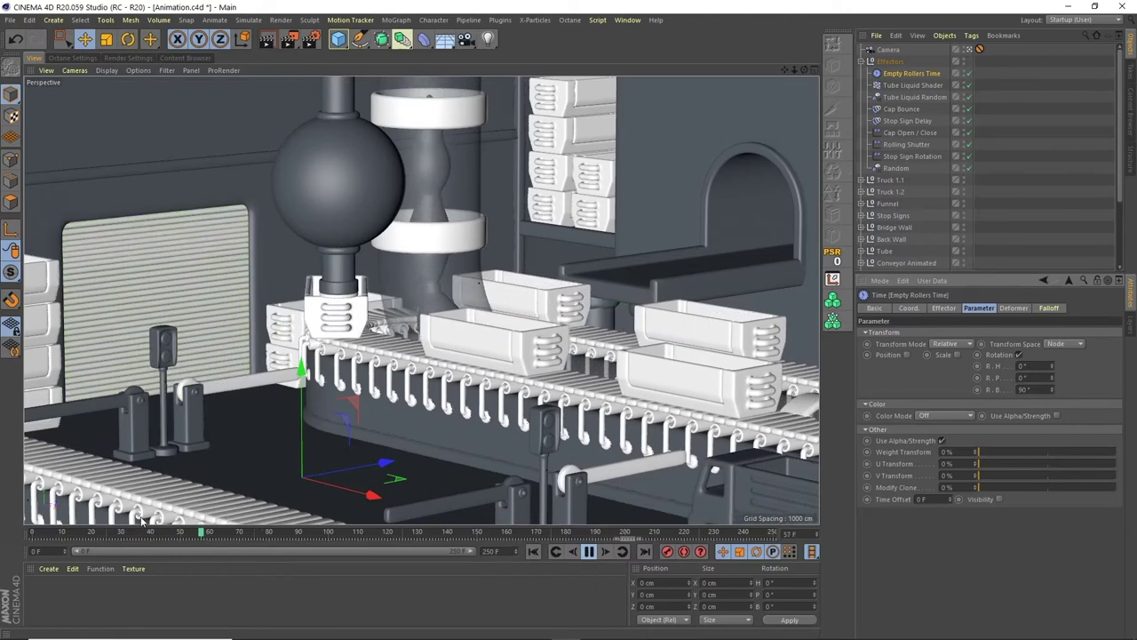
click(589, 552)
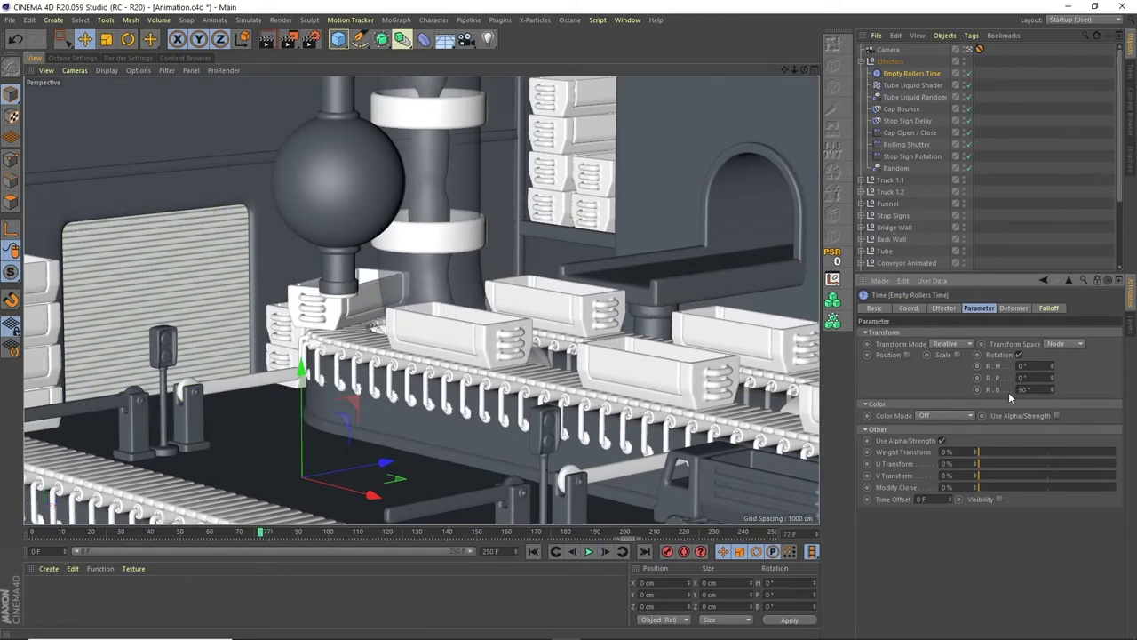
Step: Set the effector's bank rotation to 180° and play the animation to check the rollers' speed
text(180)
click(589, 552)
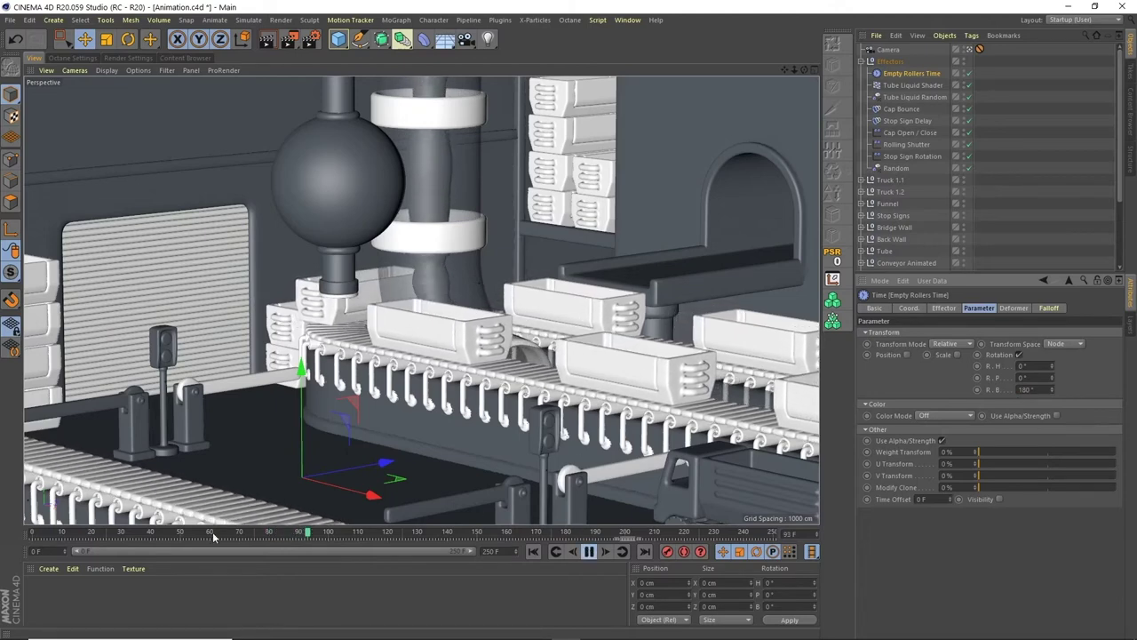
key(F8)
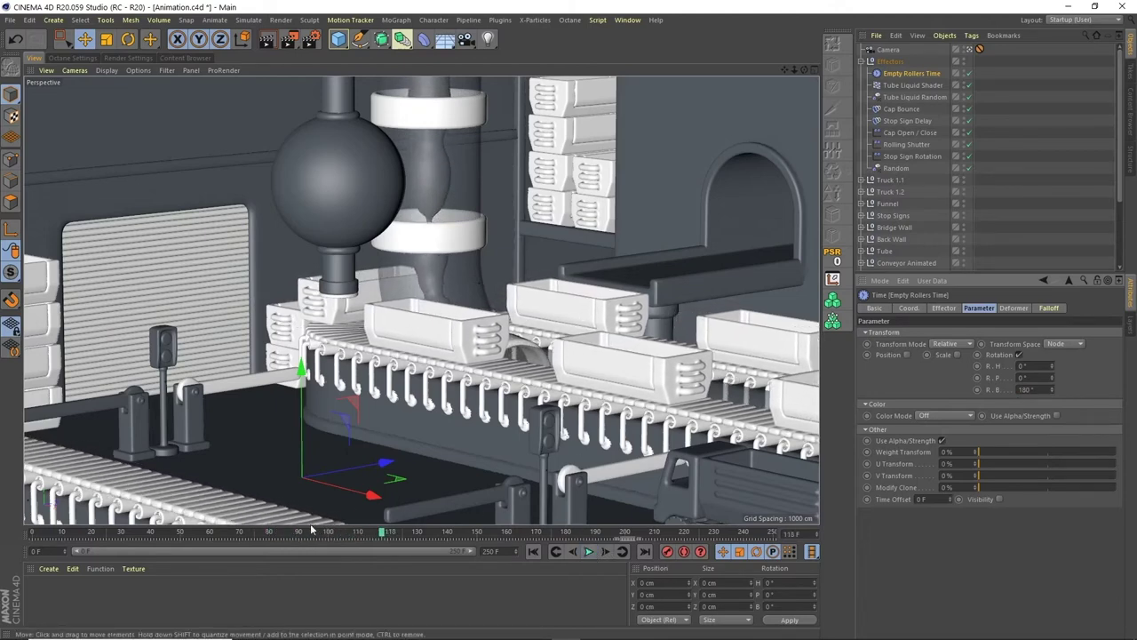
Step: Set the Rate of Conveyor Empty's Conveyor Top cloner to 5% and play the animation from the first frame
click(860, 62)
click(906, 191)
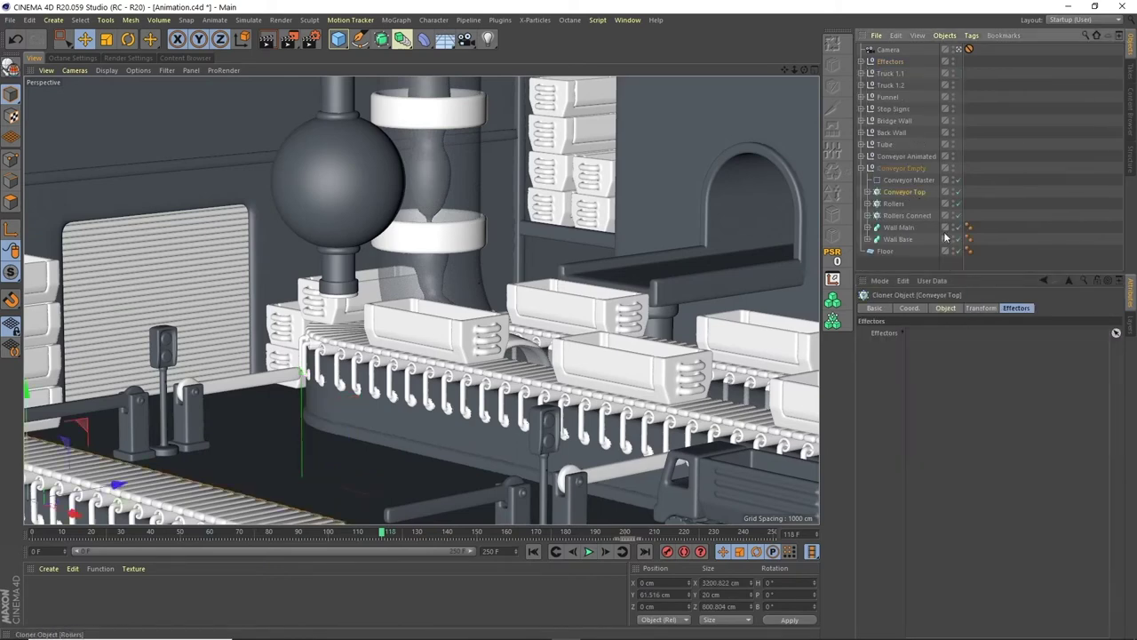
click(945, 308)
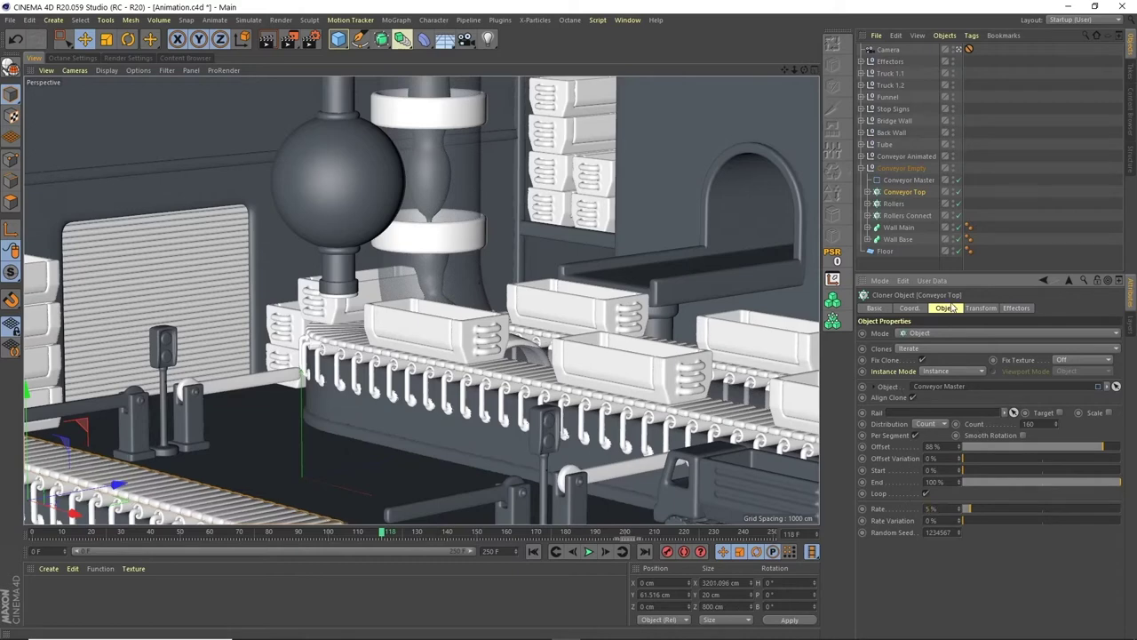
click(533, 551)
click(590, 552)
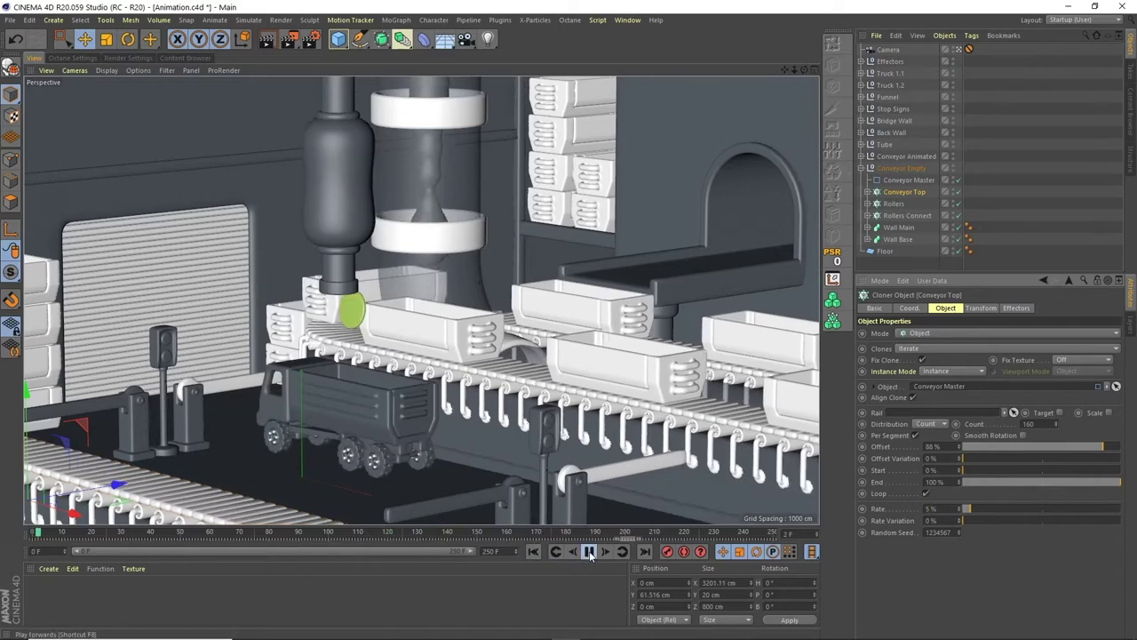
click(589, 552)
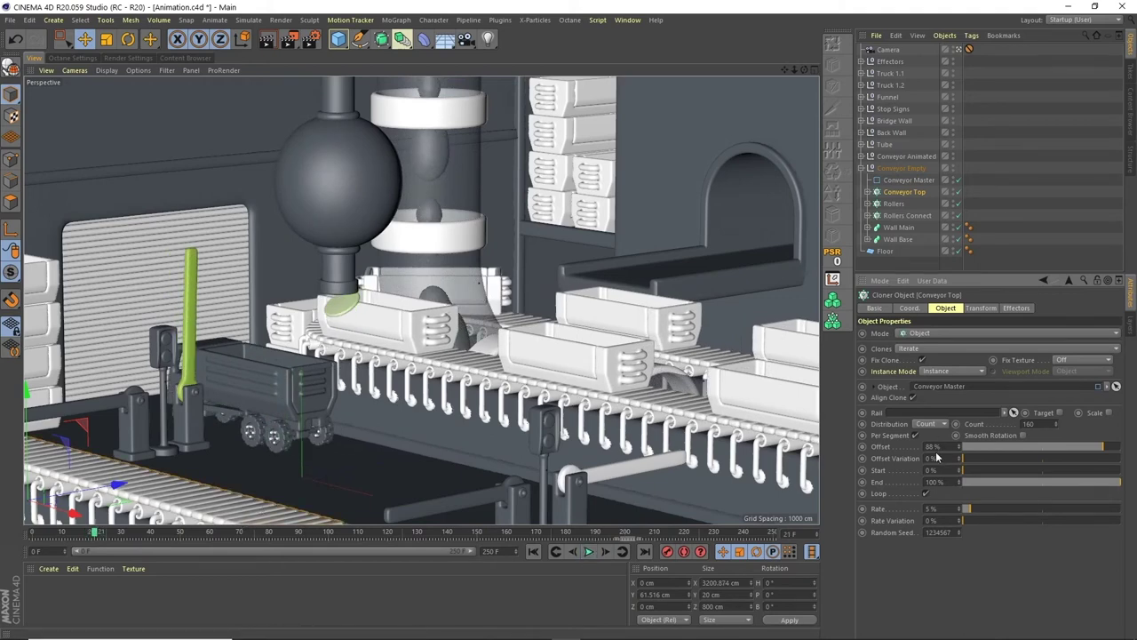
Step: Set the Conveyor Top cloner's Rate to -5% and play the animation to check the conveyor's direction
click(587, 552)
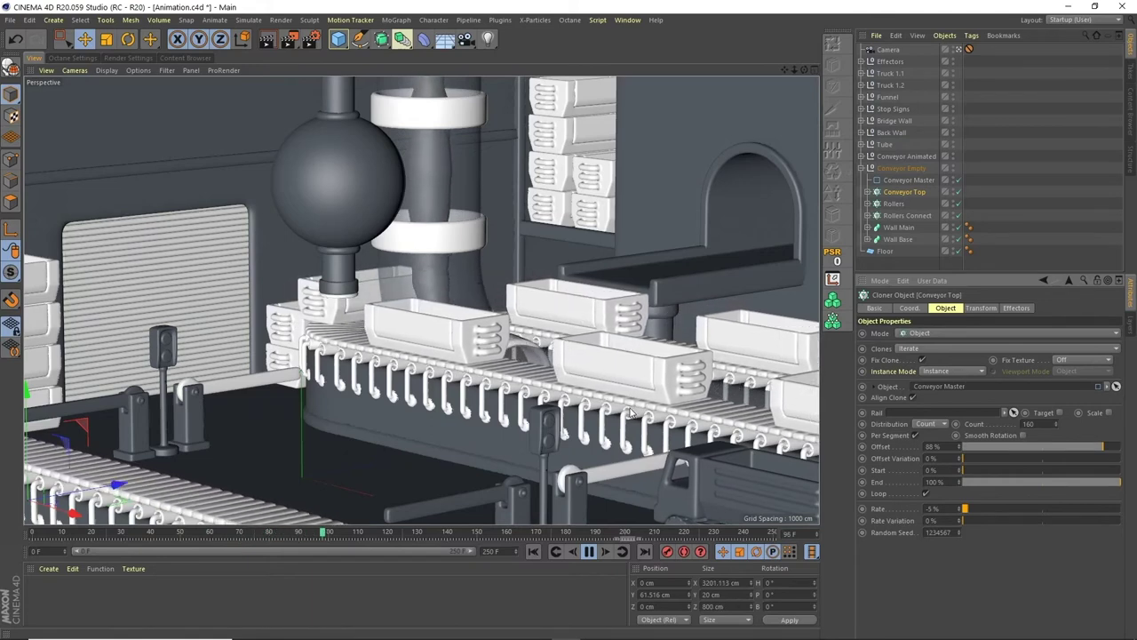
key(F8)
Step: Show the Empty Rollers Time effector's rotation parameters and play the animation from the first frame
click(859, 62)
click(910, 75)
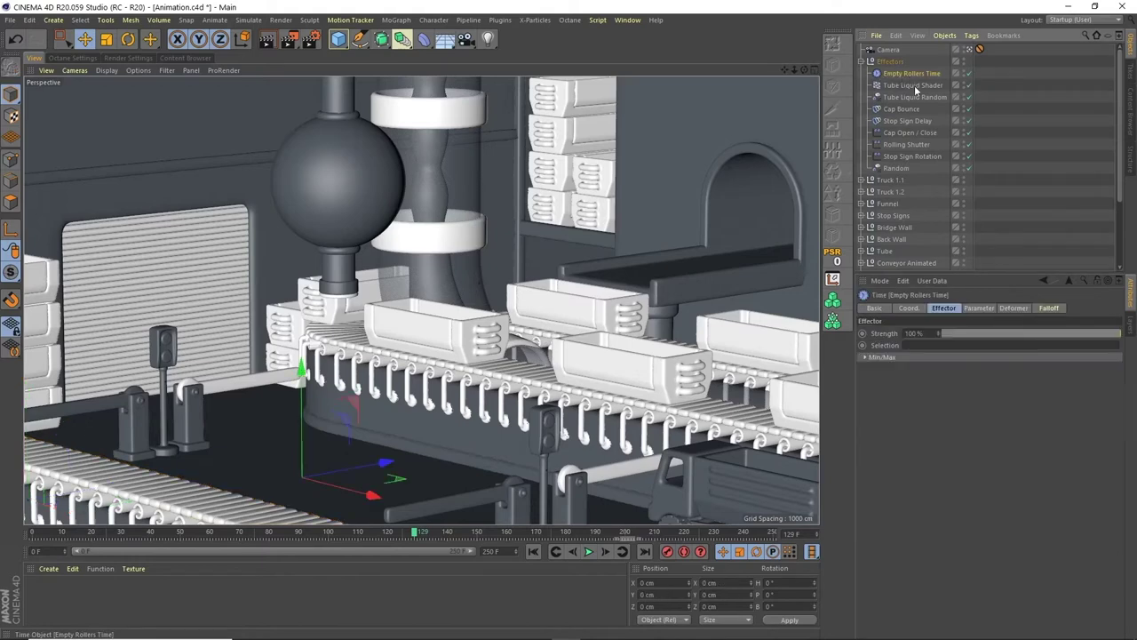
click(978, 307)
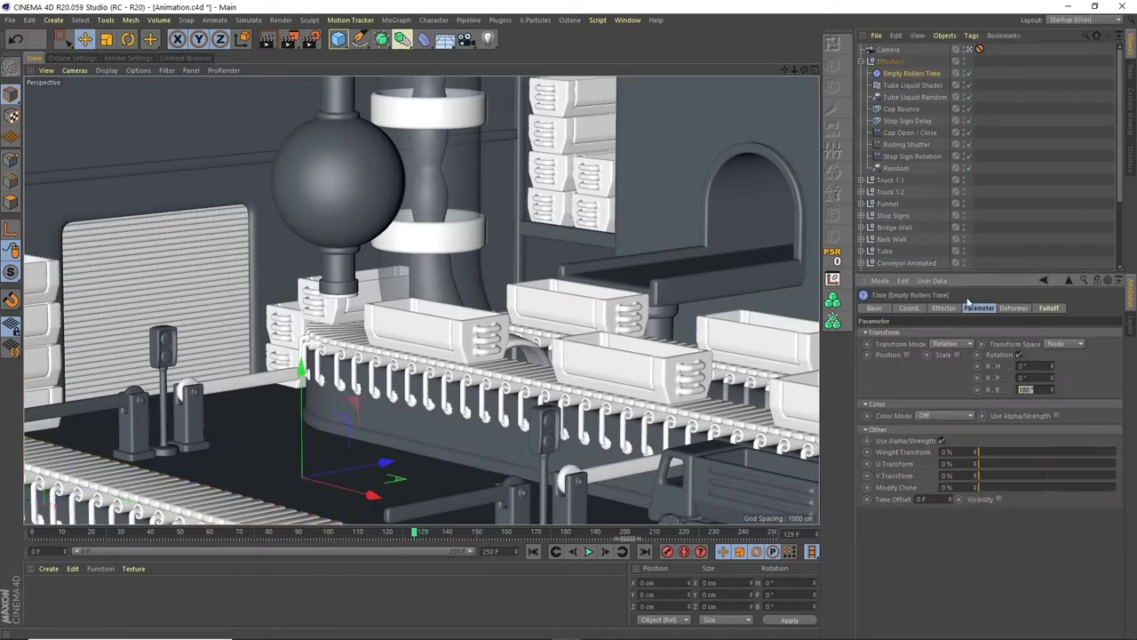
click(533, 552)
click(588, 551)
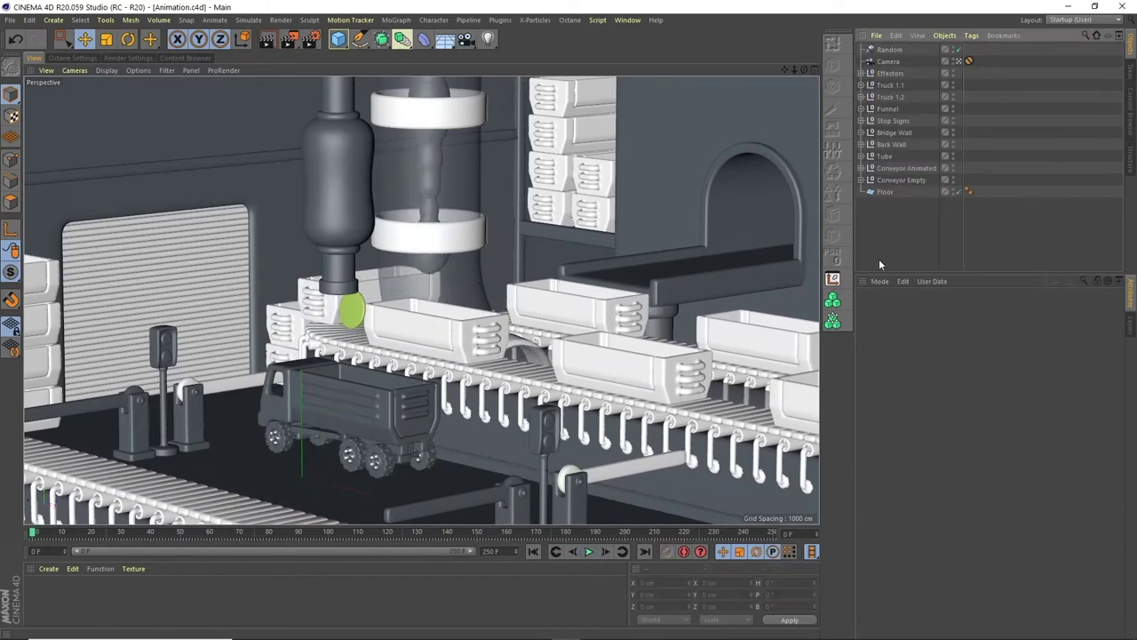
Step: Paste the copied truck into the scene and rename it Truck Bridge
key(ctrl+z)
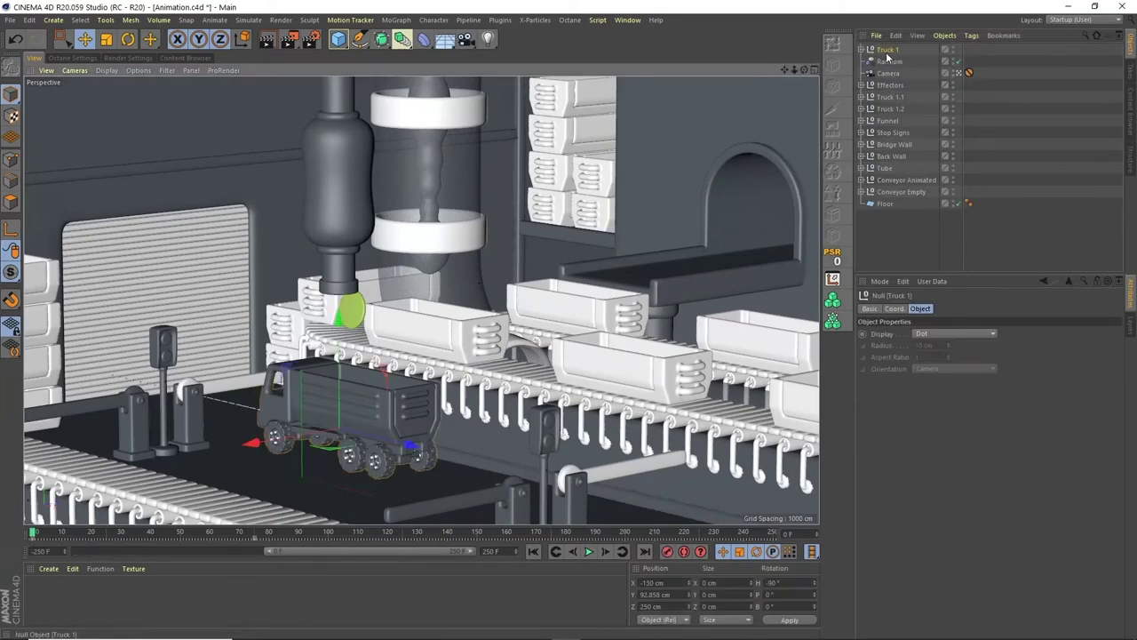
double_click(890, 86)
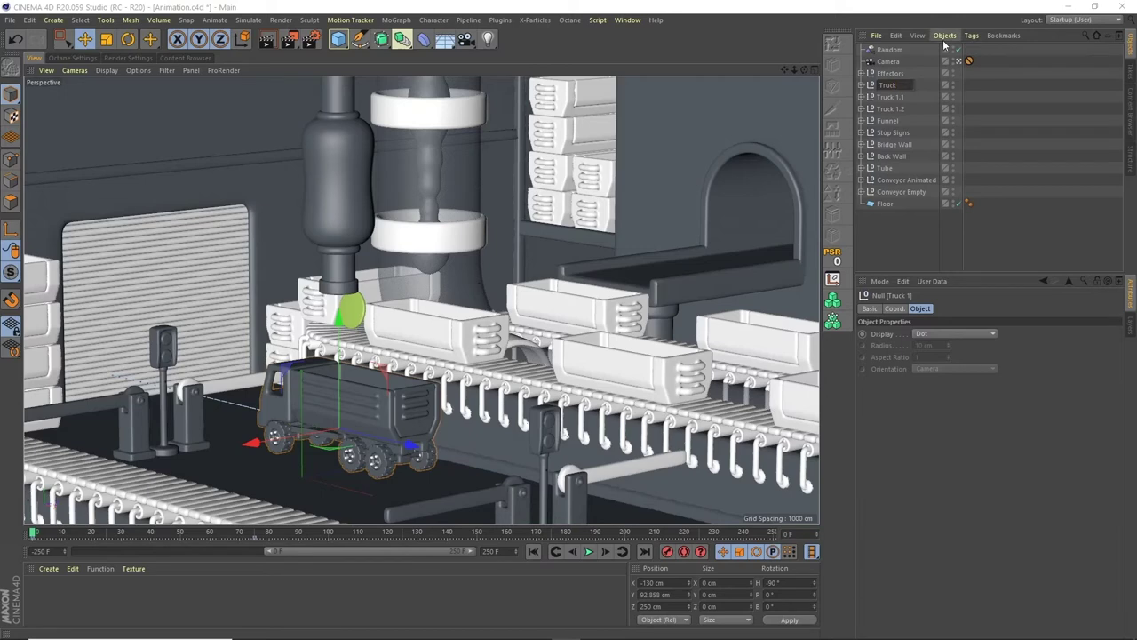
text(Truck Bridge)
key(Return)
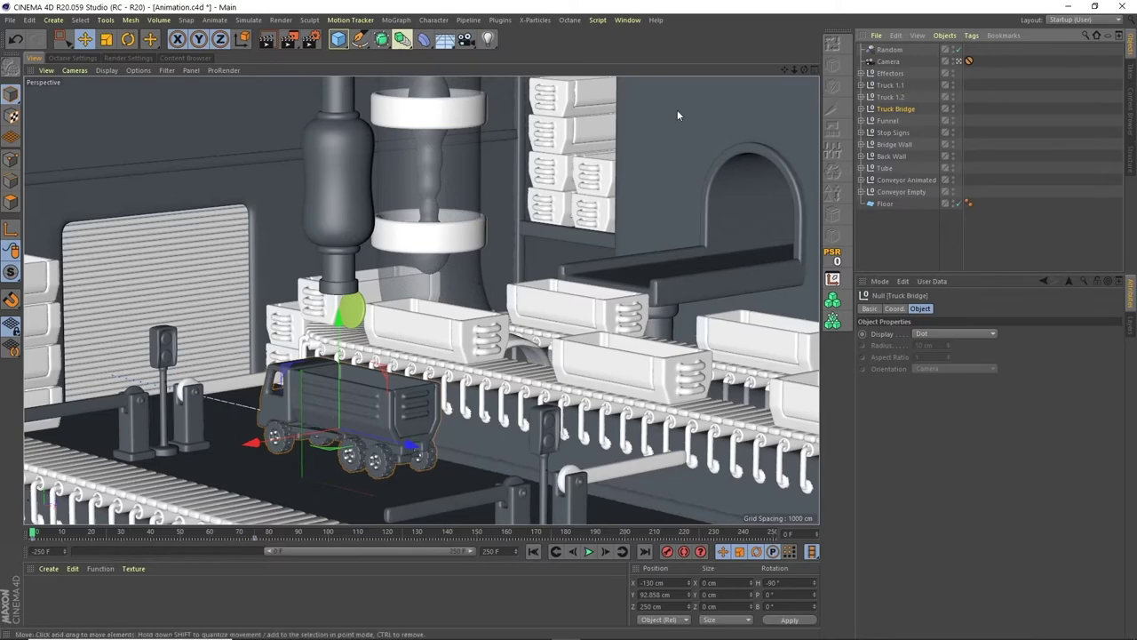
Step: Delete all of the Truck Bridge's keyframes in the Timeline
click(628, 19)
click(695, 157)
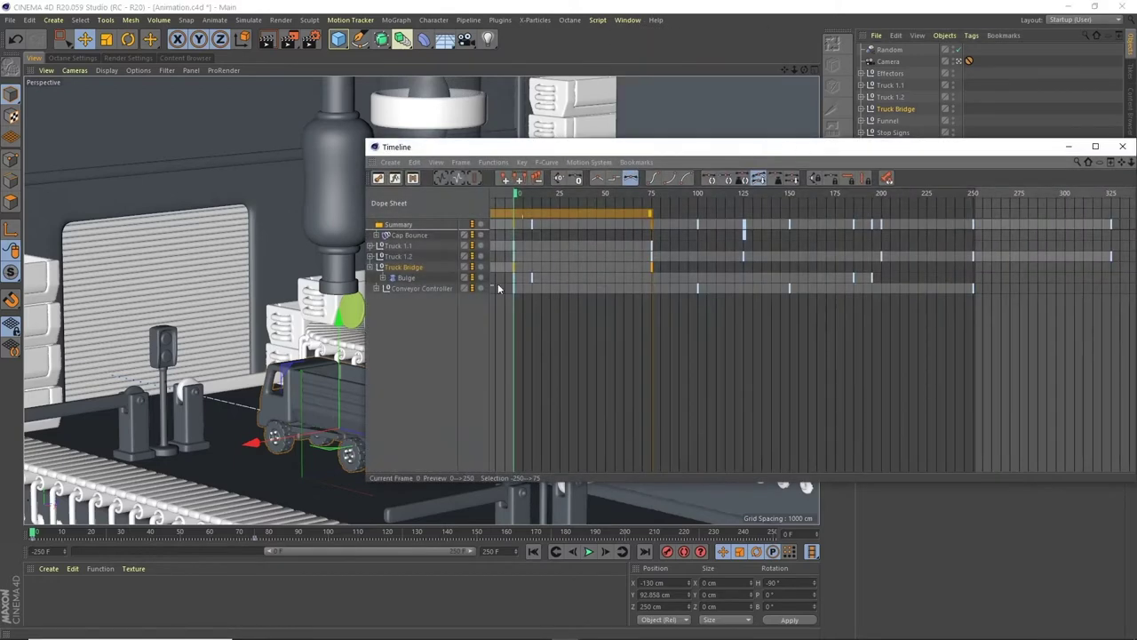
key(Delete)
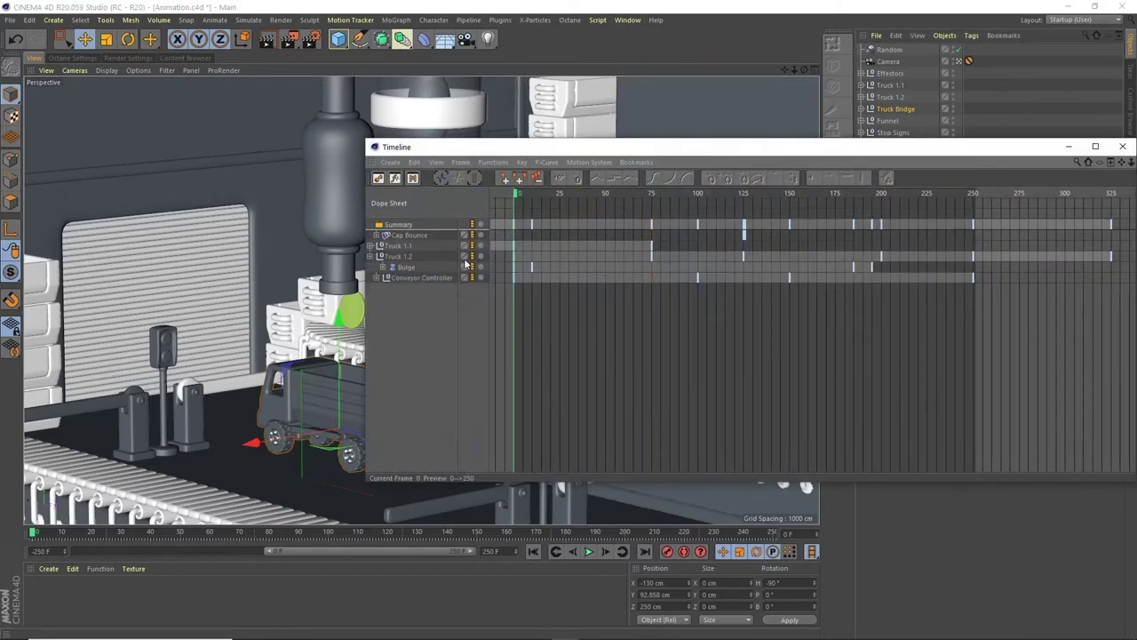
click(1122, 146)
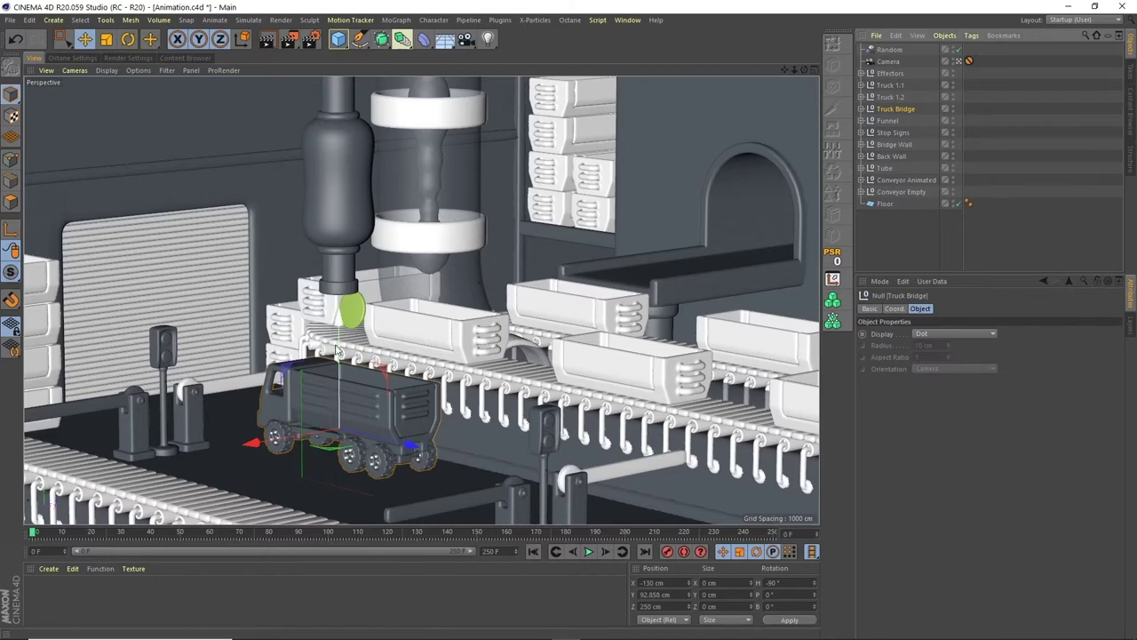
Step: Set the Truck Bridge's heading to -180° and move it onto the bridge at about Y 517 cm, Z 1842 cm
drag(340, 351, 477, 151)
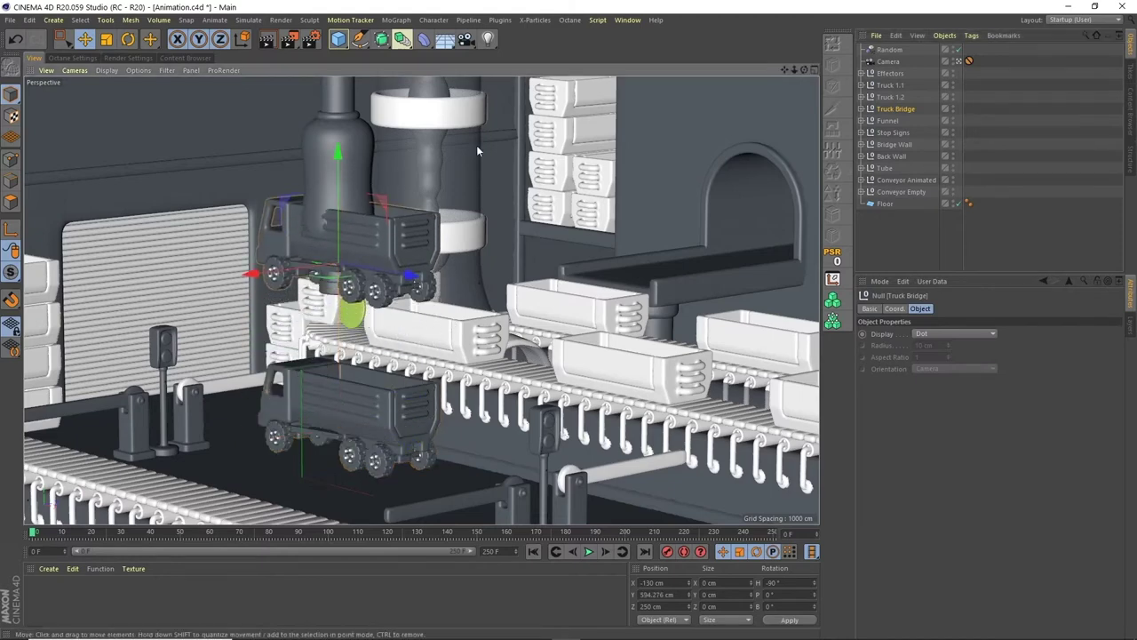
key(r)
drag(276, 267, 710, 546)
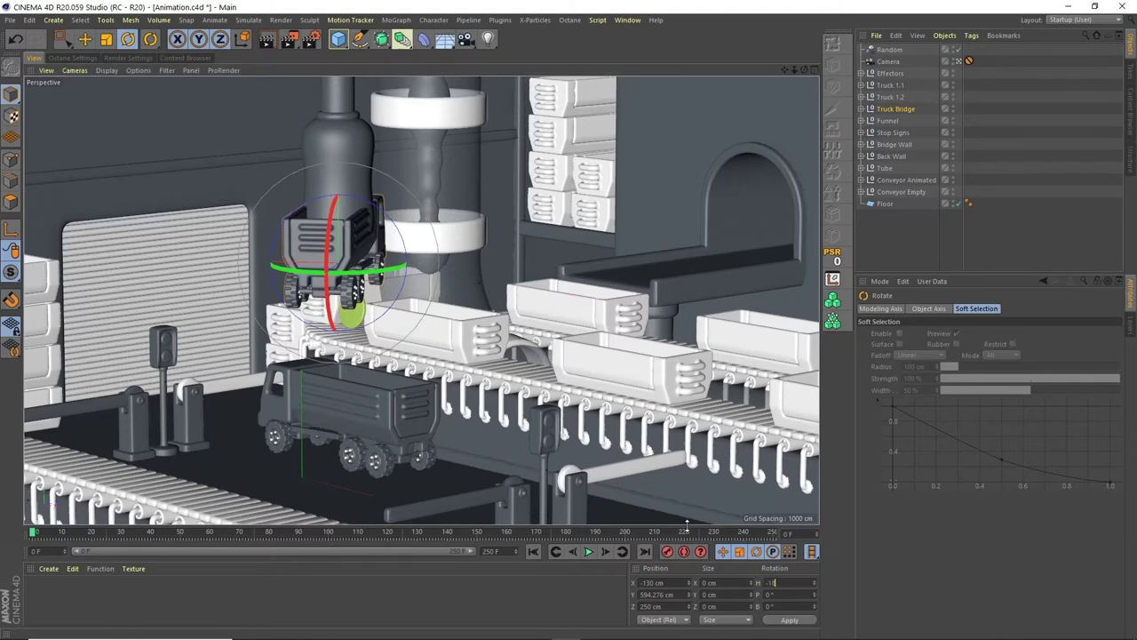
key(Return)
key(e)
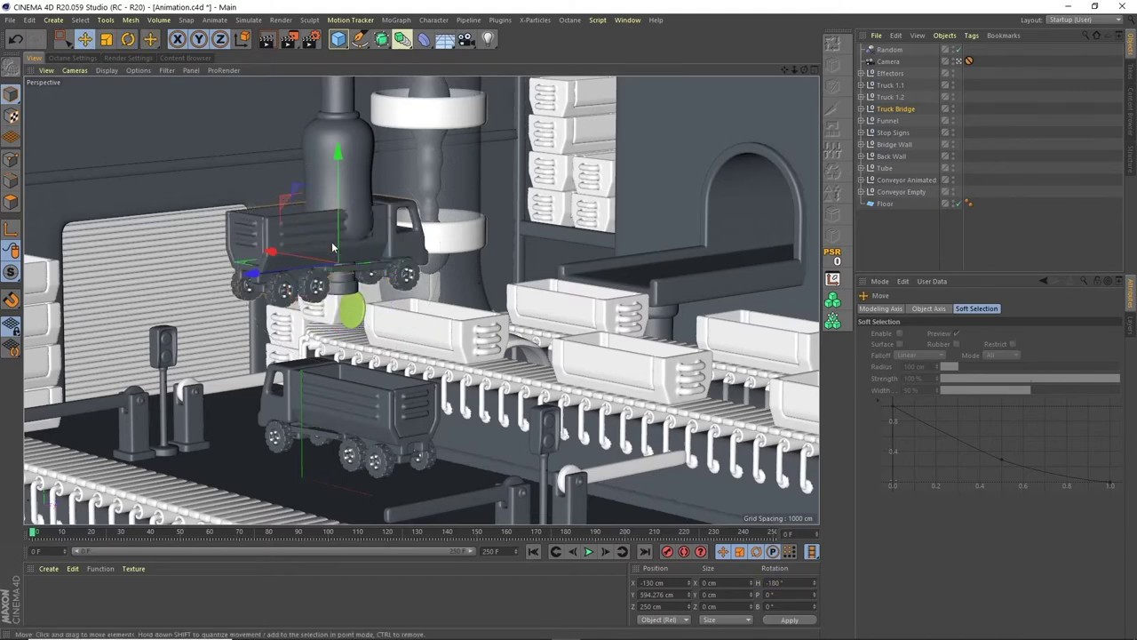
drag(275, 277, 645, 198)
drag(713, 142, 711, 167)
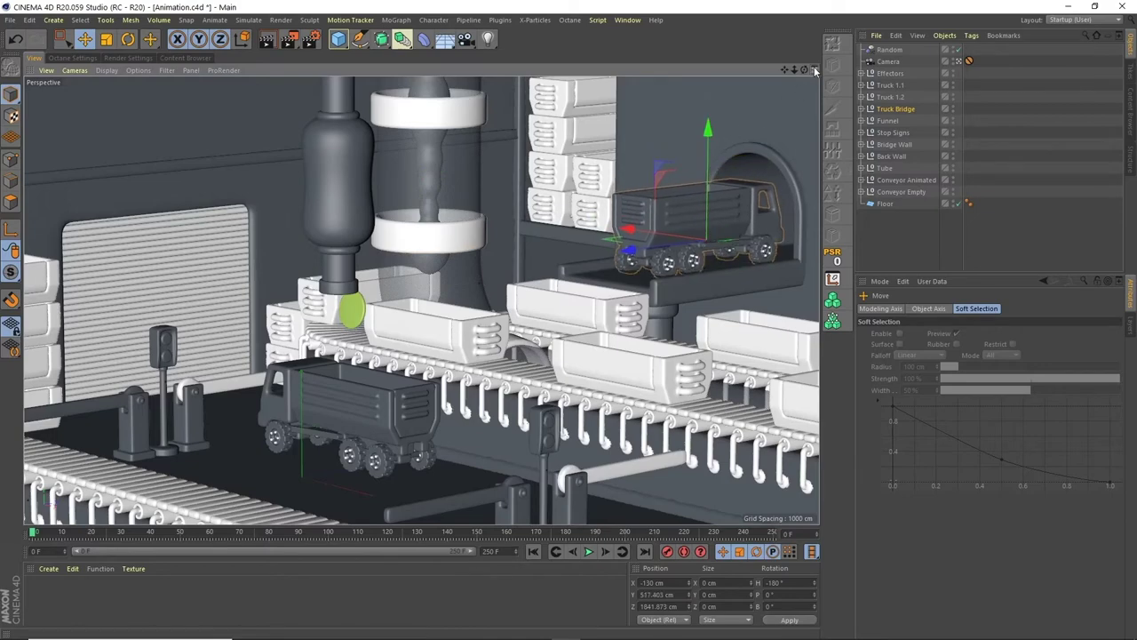
Step: In the front view, raise the Truck Bridge to about Y 531 cm and centre it in the tunnel at about X -73 cm
click(814, 69)
click(814, 303)
scroll(421, 387, up, 5)
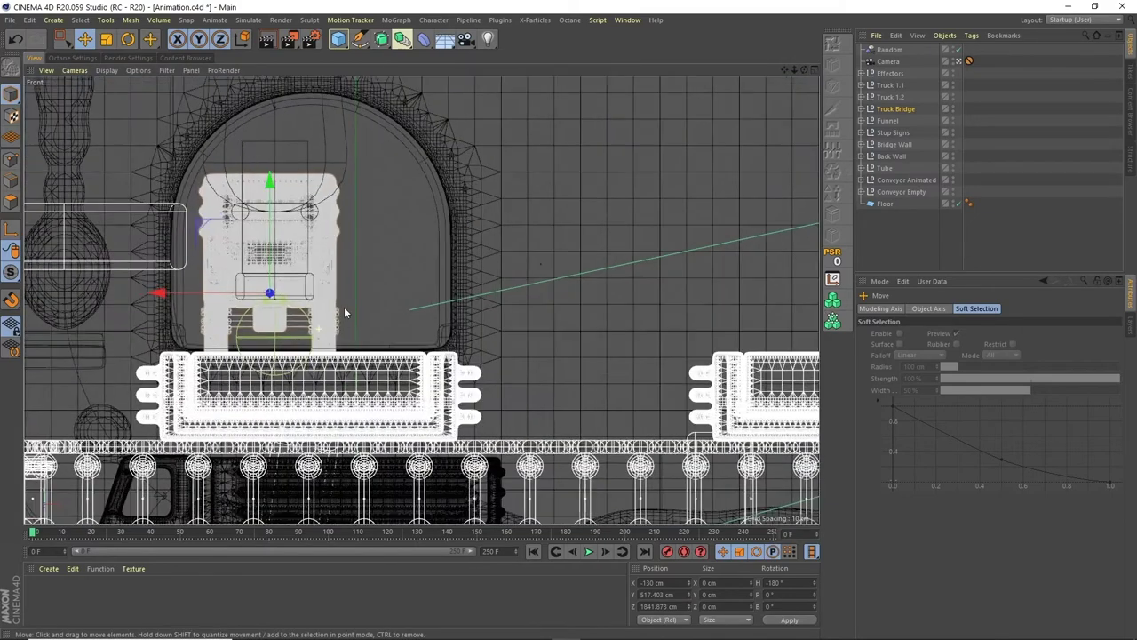
scroll(391, 315, up, 2)
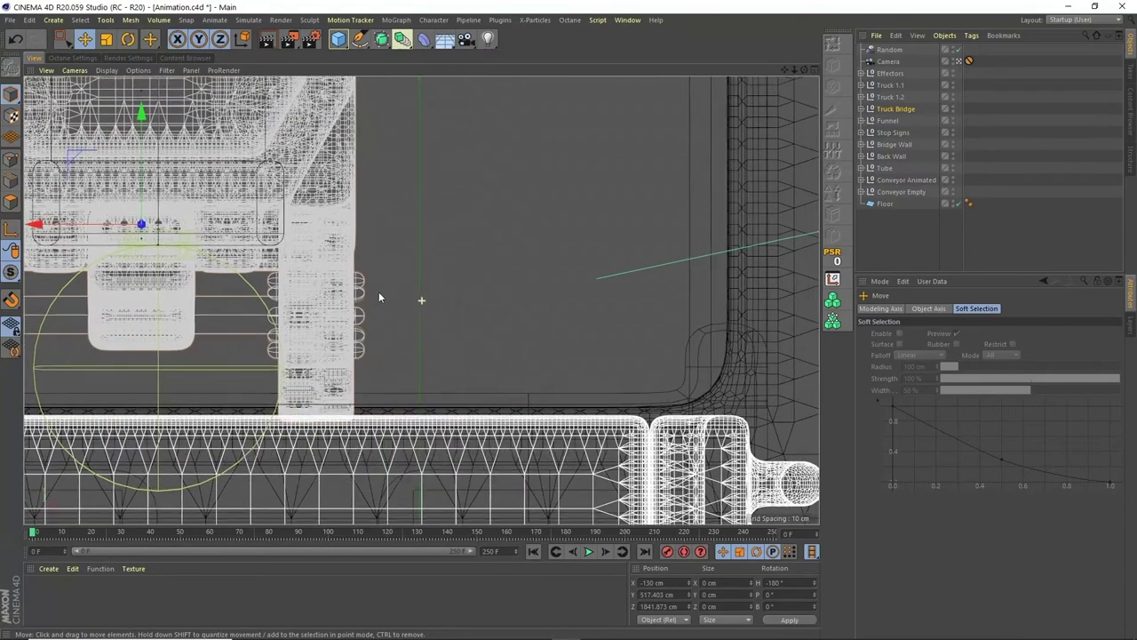
drag(143, 184, 142, 148)
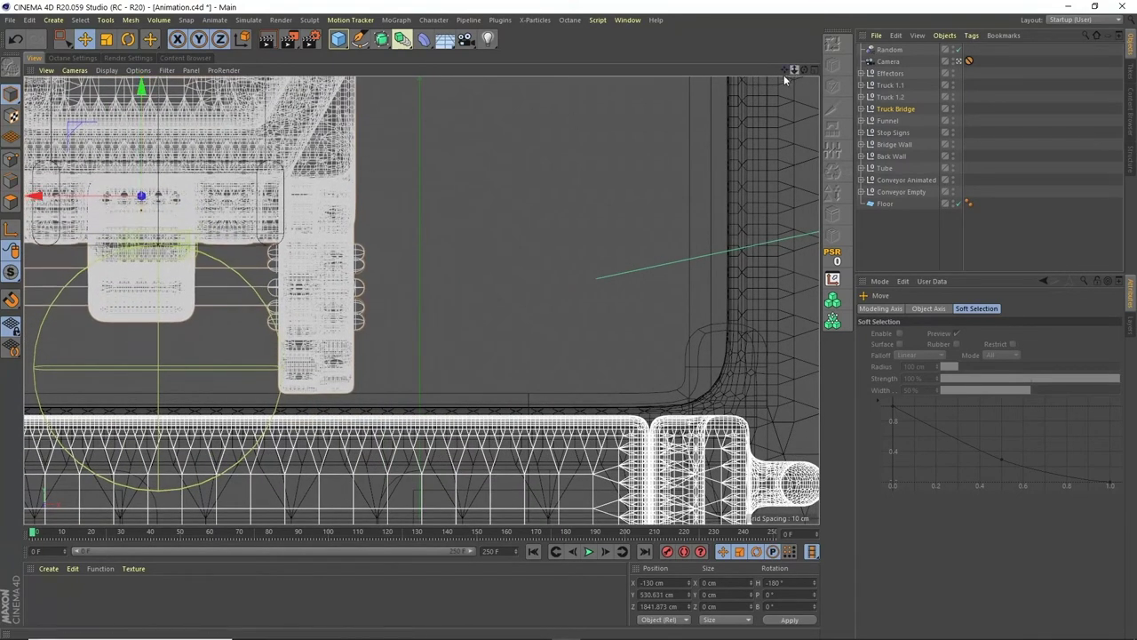
drag(794, 69, 702, 100)
drag(226, 252, 272, 255)
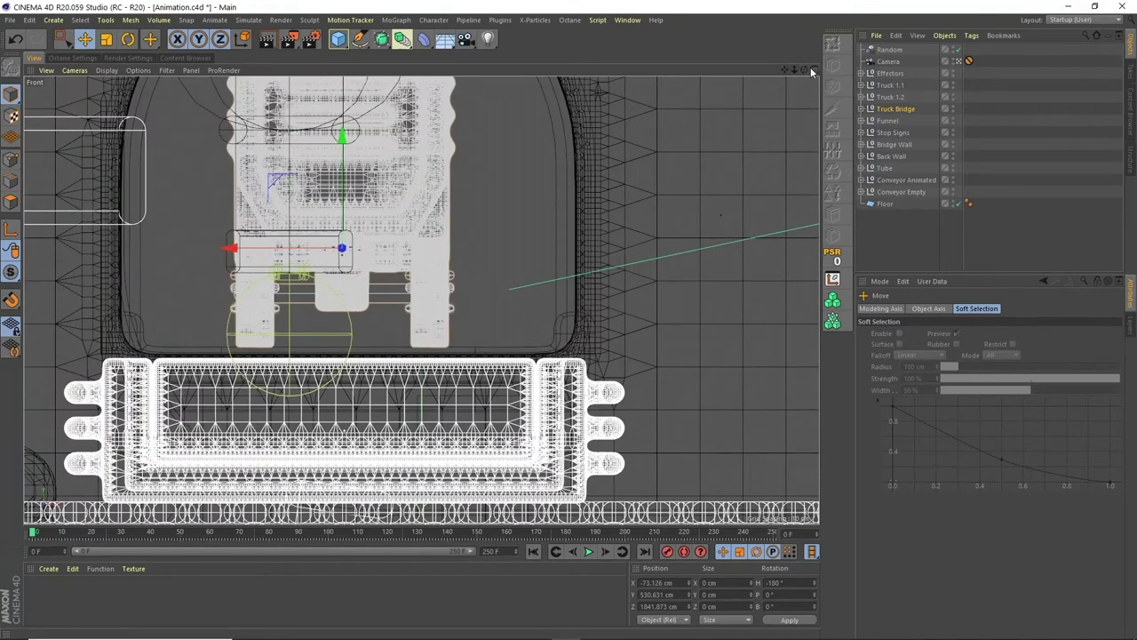
click(811, 69)
click(414, 69)
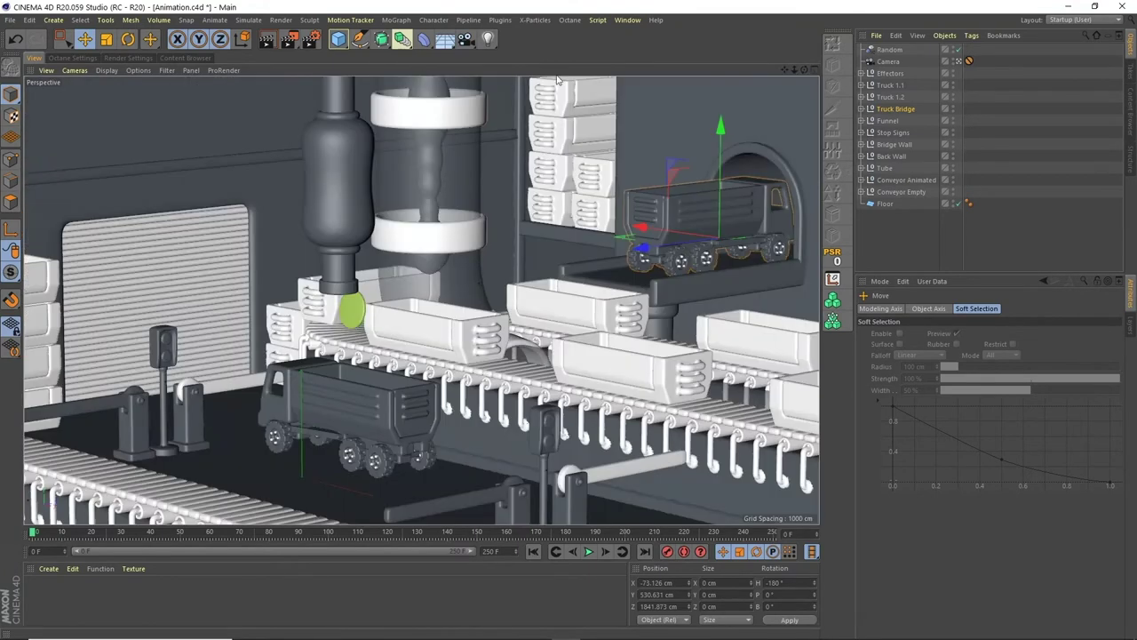
Step: In the side view, shift the Truck Bridge along the bridge deck to about Z 1667 cm
click(811, 70)
click(813, 302)
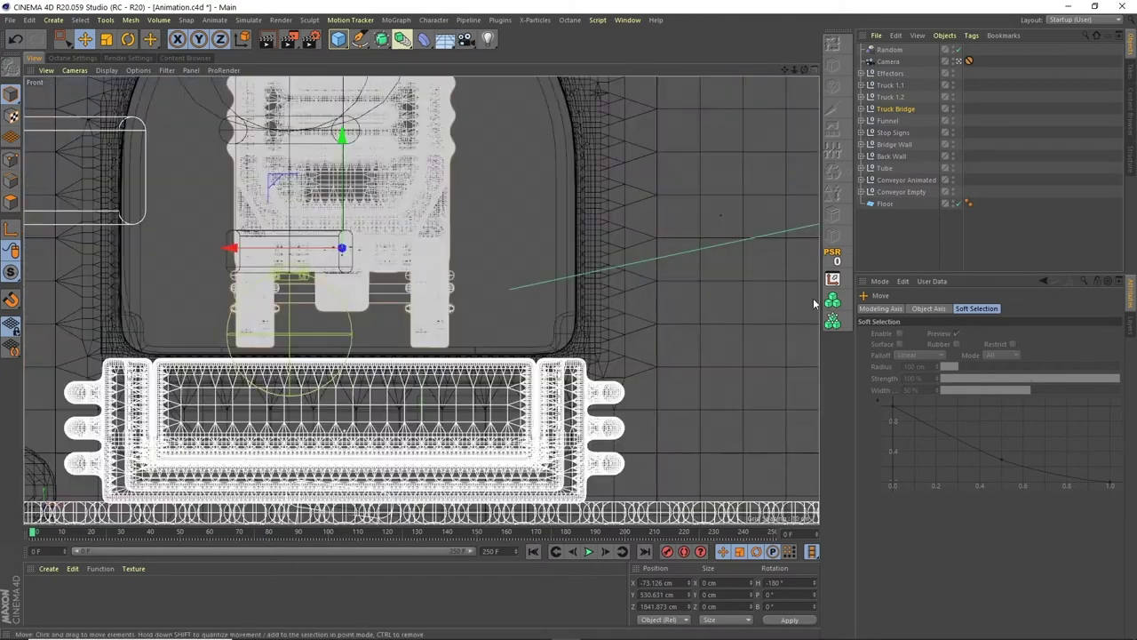
click(812, 69)
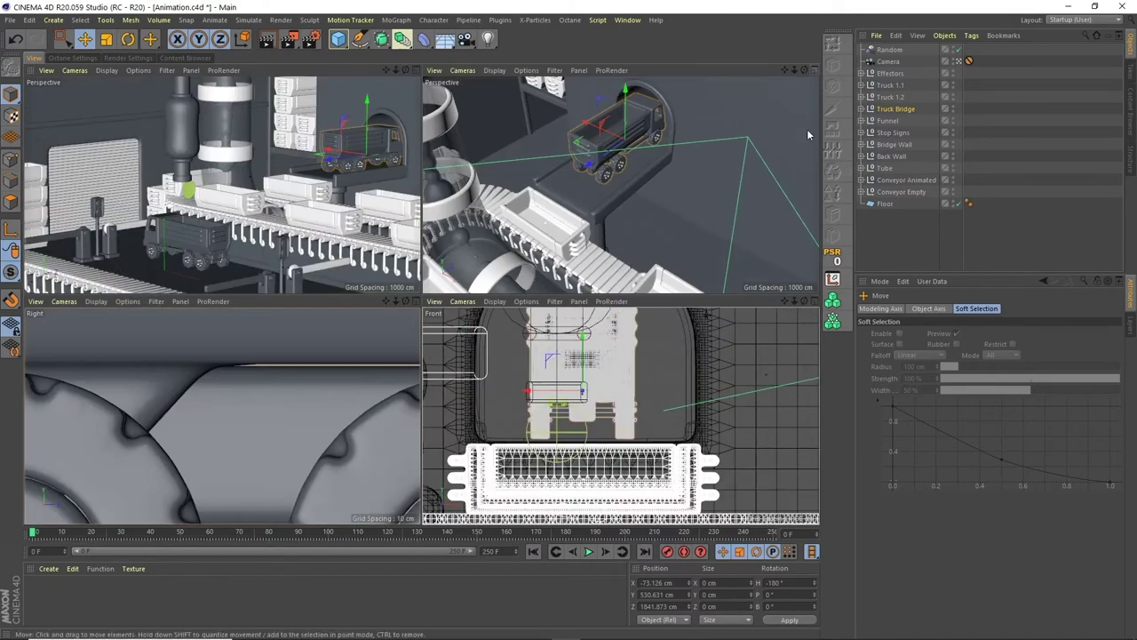
click(414, 301)
drag(805, 71, 709, 165)
drag(511, 297, 375, 299)
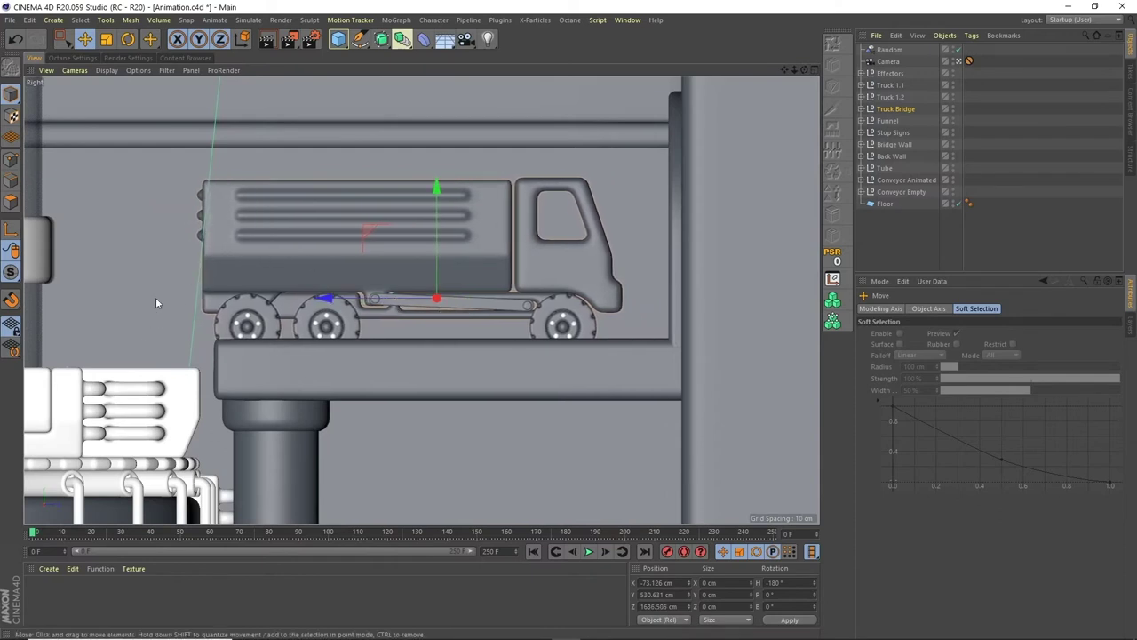
drag(342, 300, 365, 302)
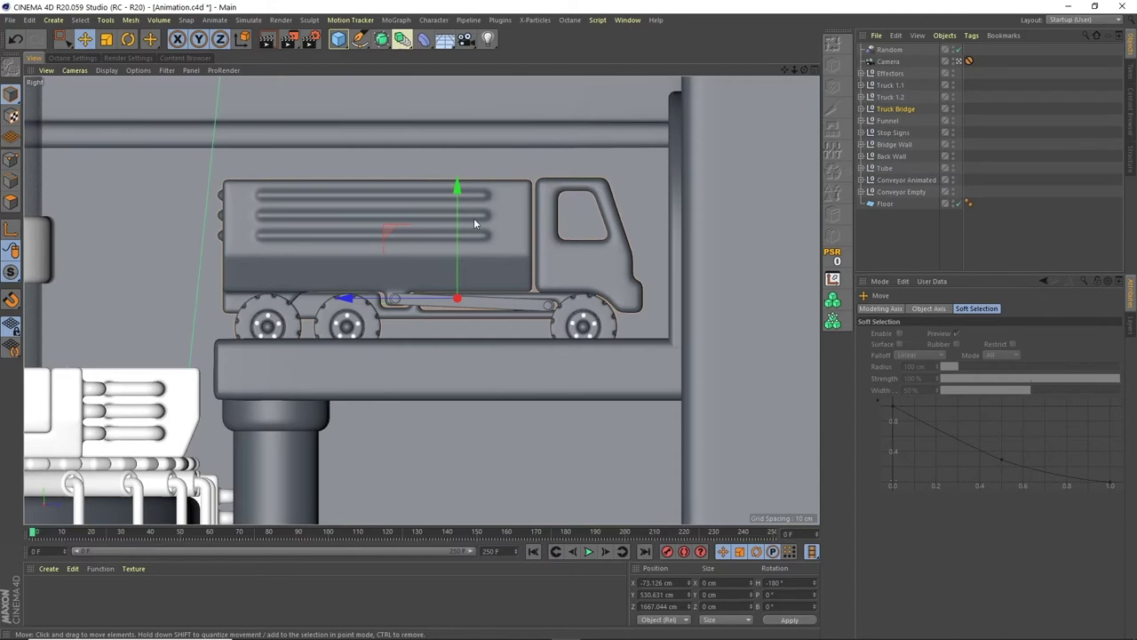
Step: Keyframe the Truck Bridge's Z position at frame 100
drag(300, 534, 329, 534)
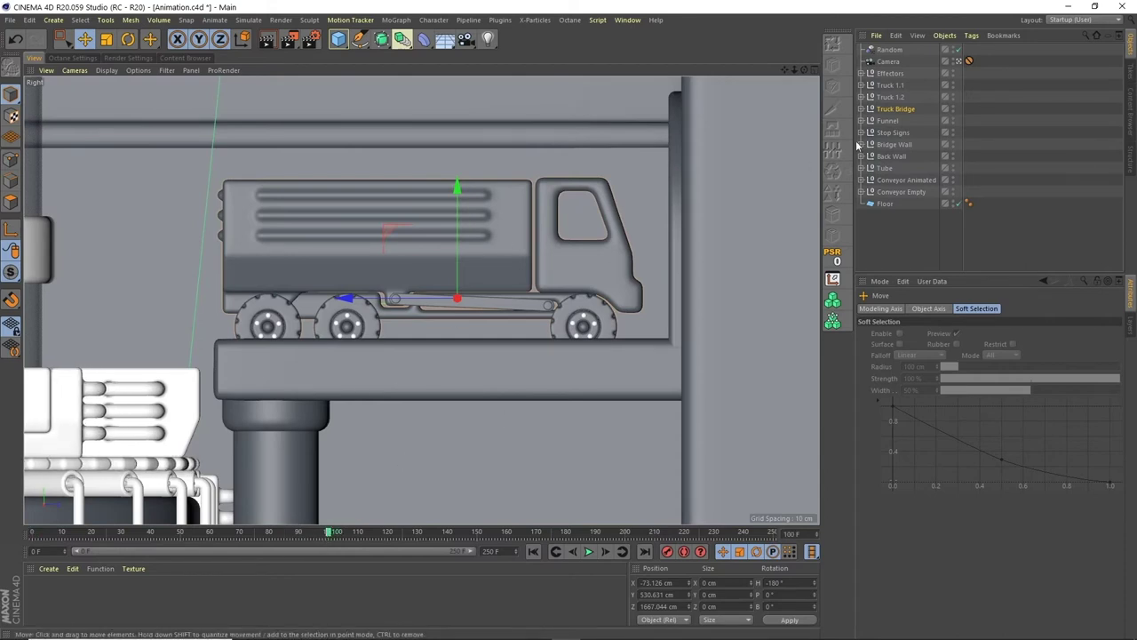
click(899, 110)
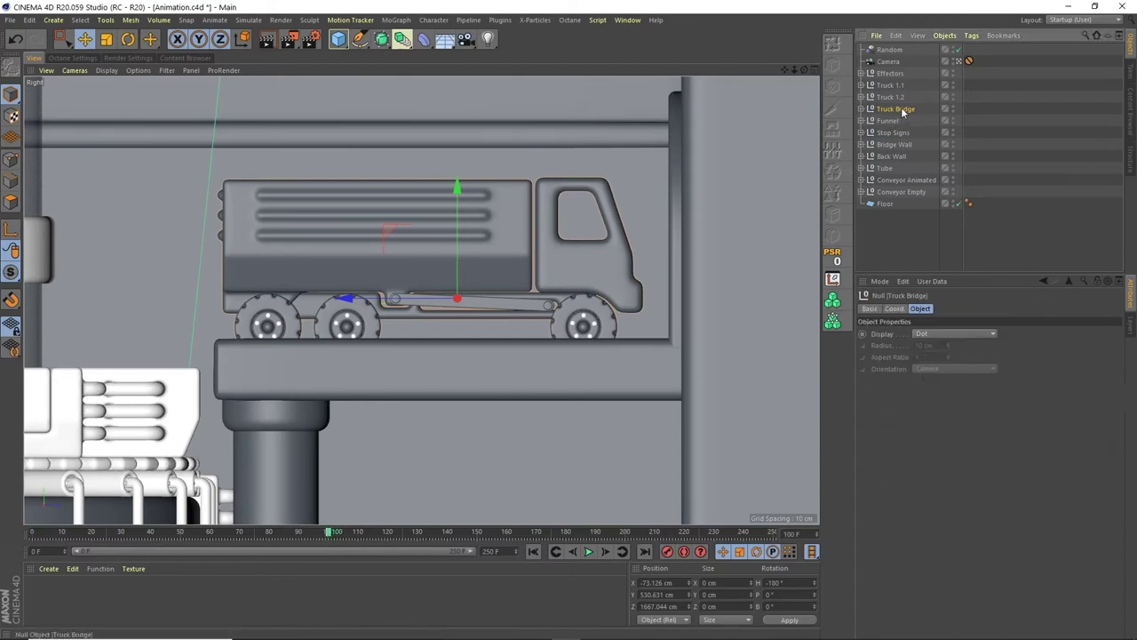
click(895, 310)
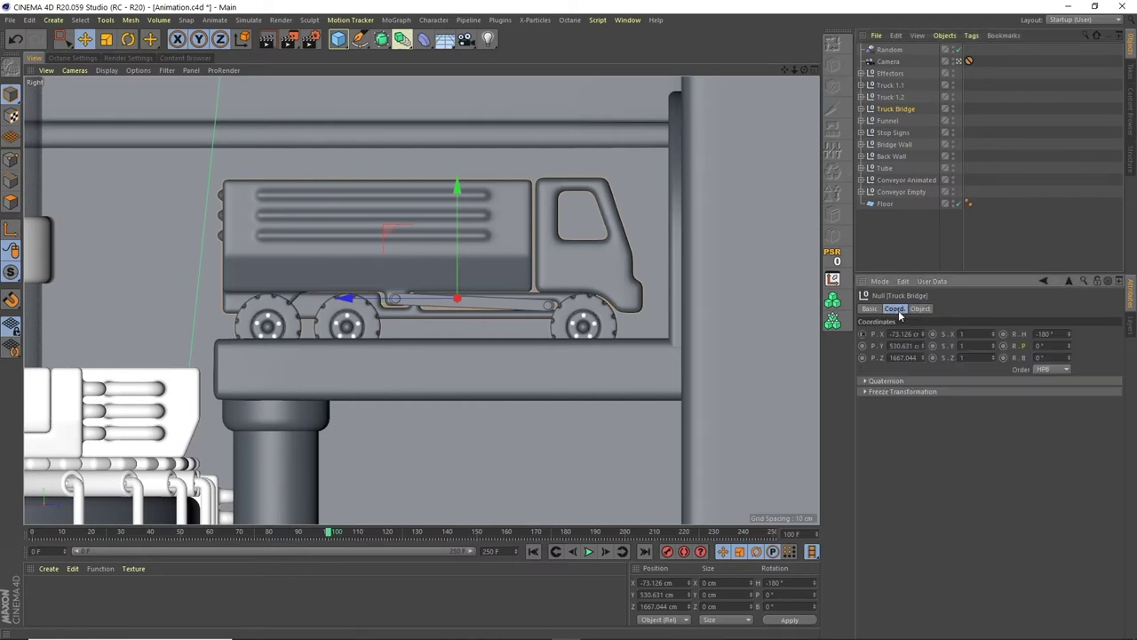
click(862, 358)
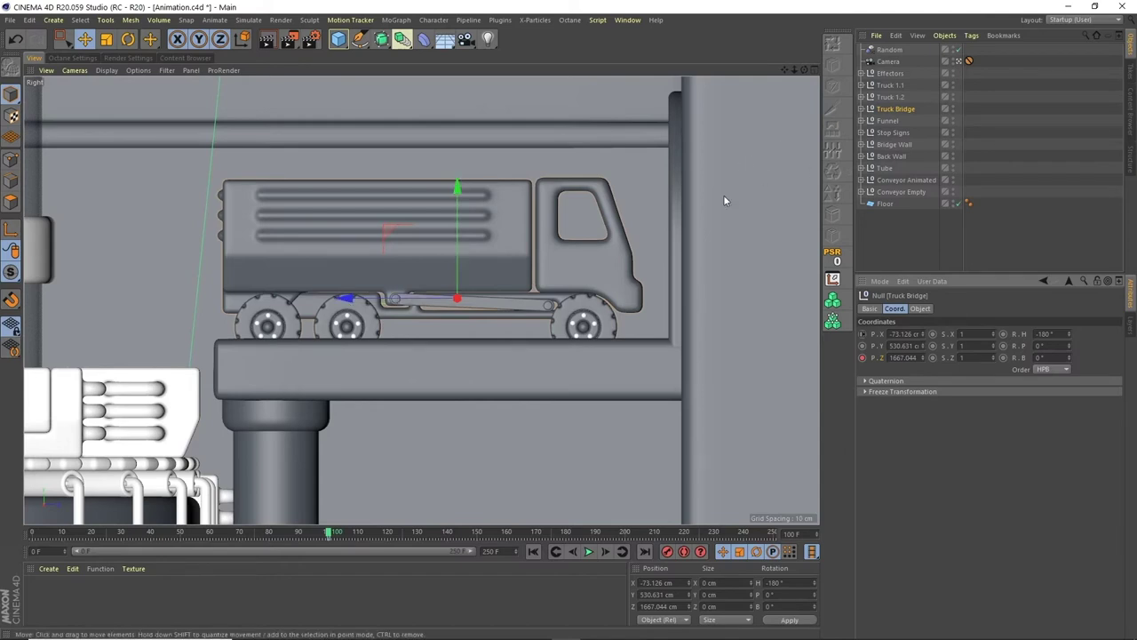
drag(381, 298, 408, 305)
key(ctrl+z)
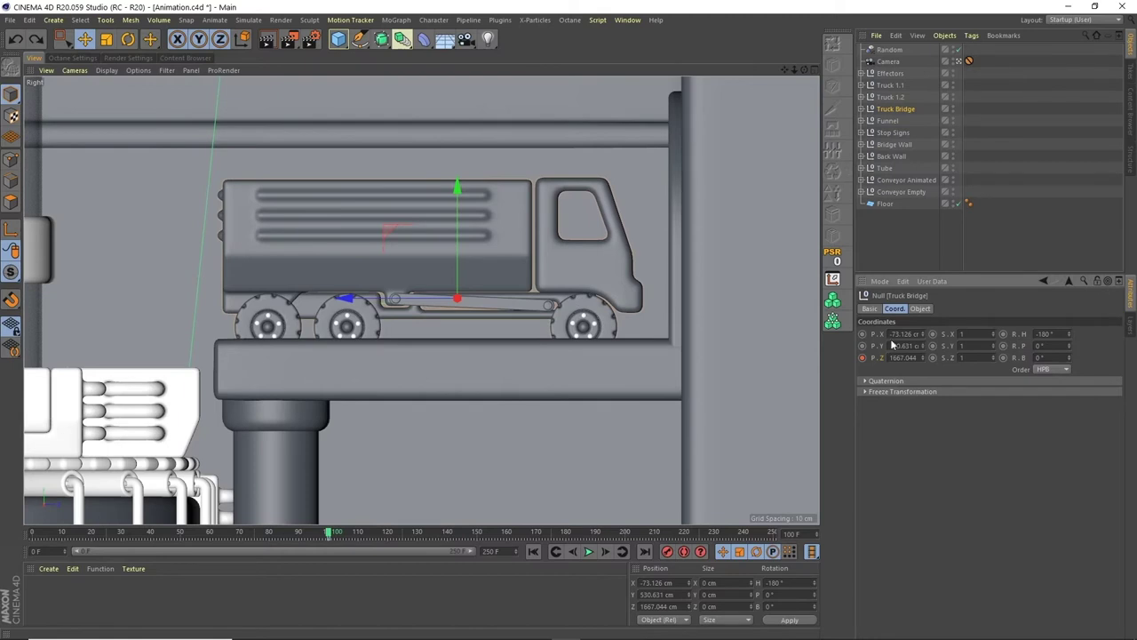
Step: In the front axle Wheel Instance's XPresso expression, connect the Truck Bridge's Position Z to the Range Mapper input instead of Position X
click(871, 109)
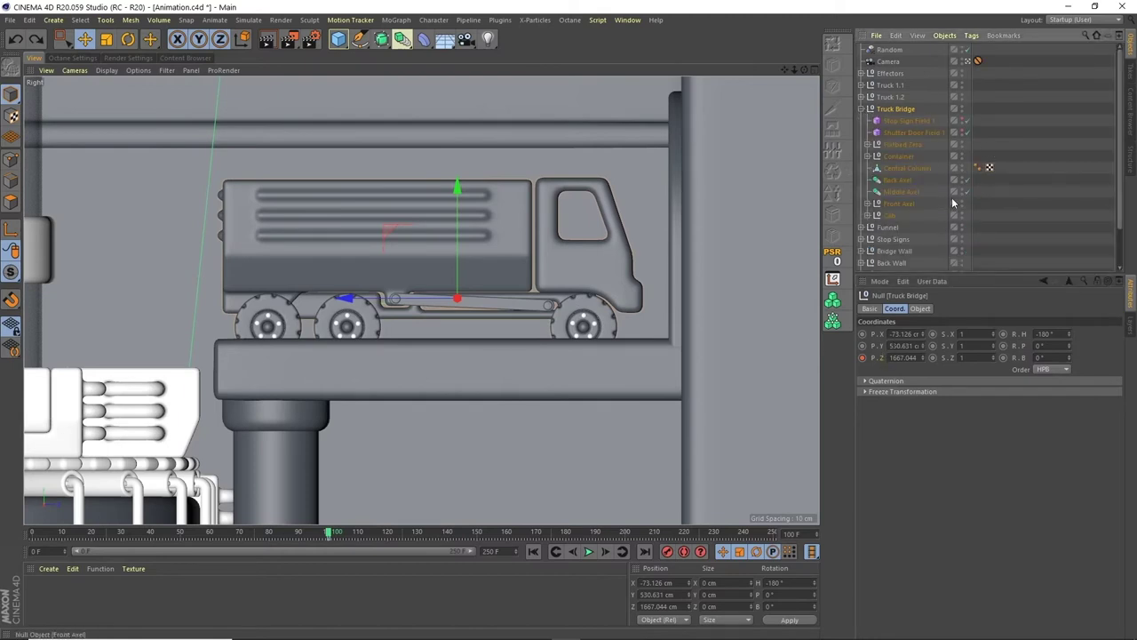
click(867, 205)
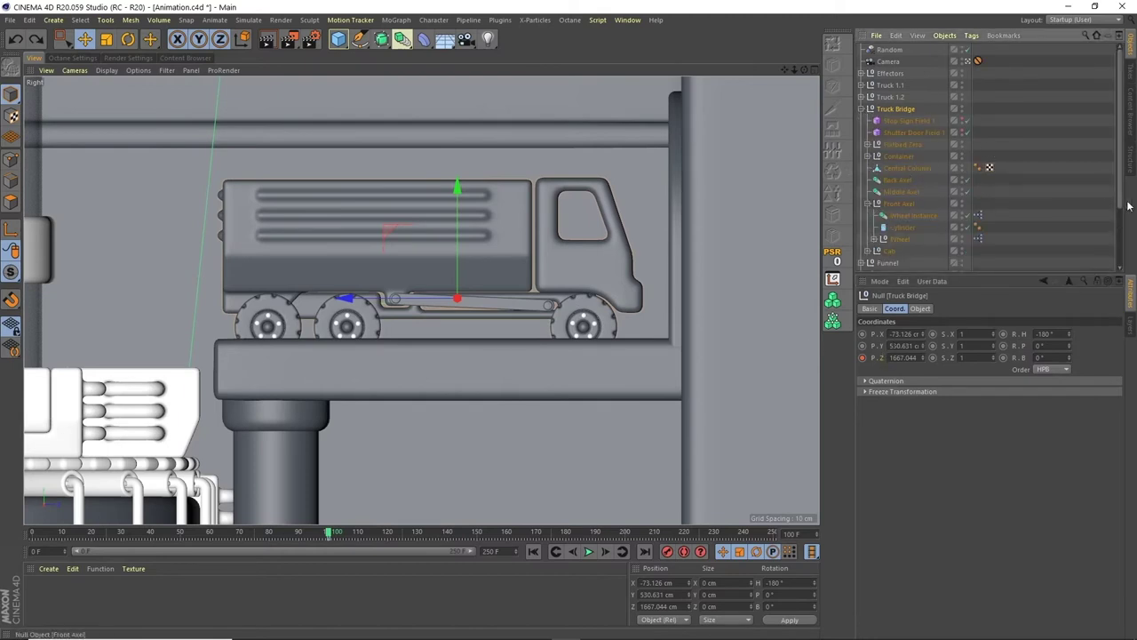
scroll(1016, 190, down, 3)
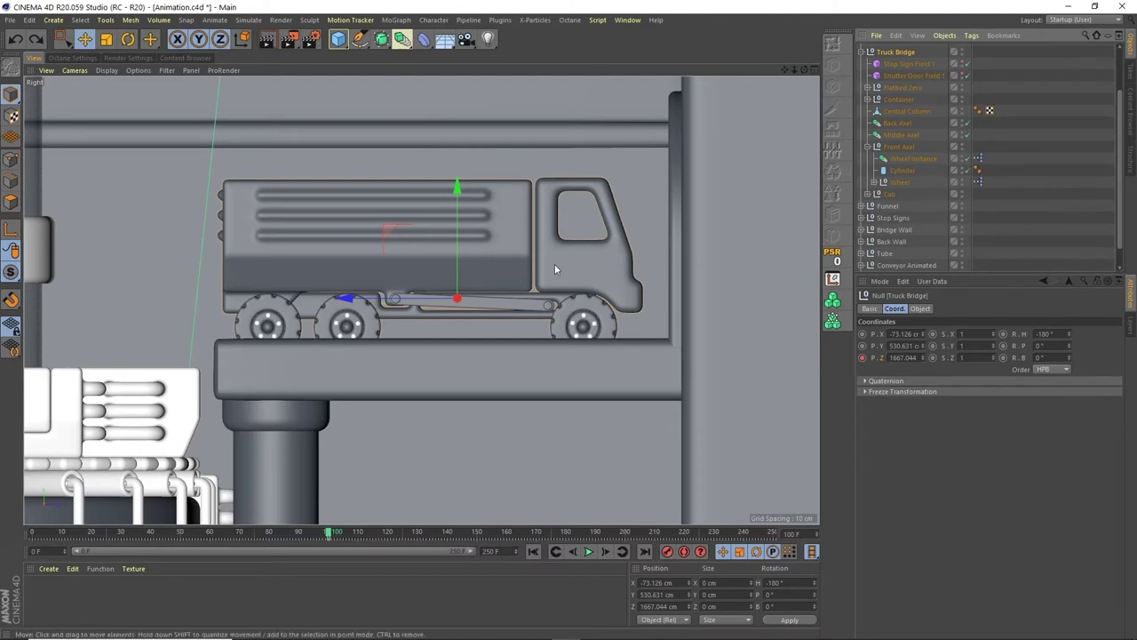
double_click(983, 161)
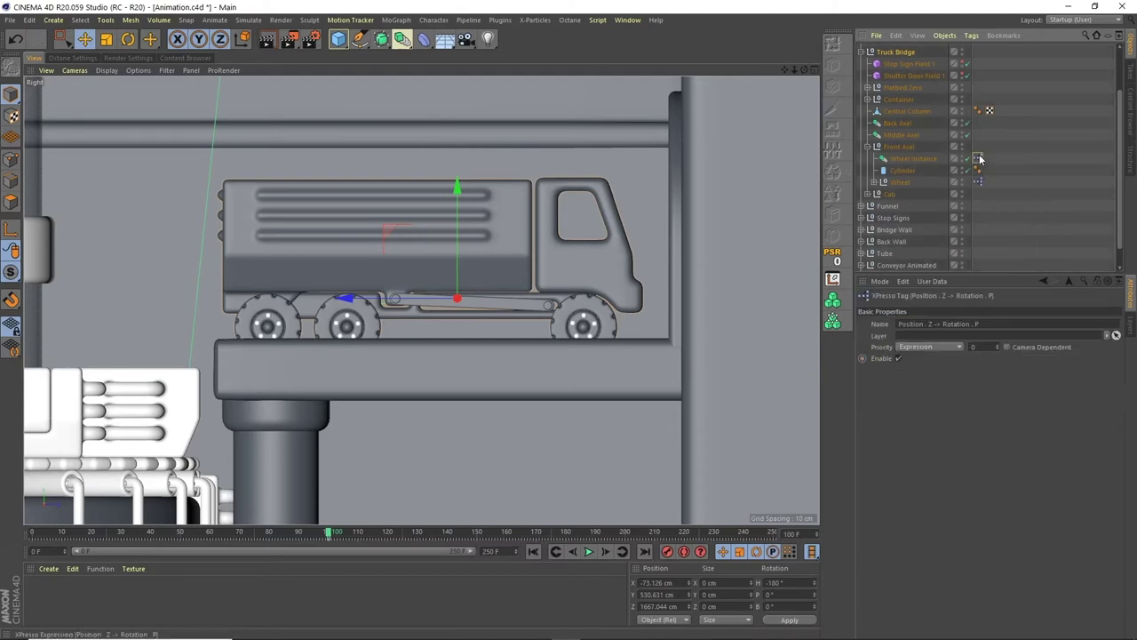
drag(964, 151, 267, 155)
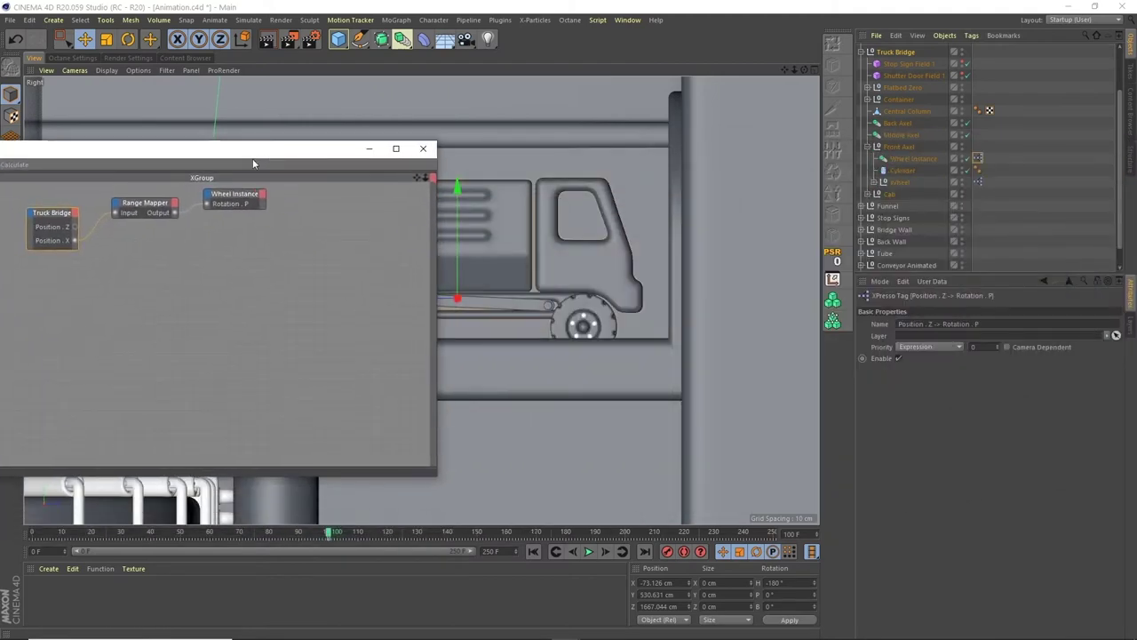
click(75, 228)
Step: In the front axle Wheel's XPresso expression, connect the Truck Bridge's Position Z output to the Range Mapper input
click(978, 183)
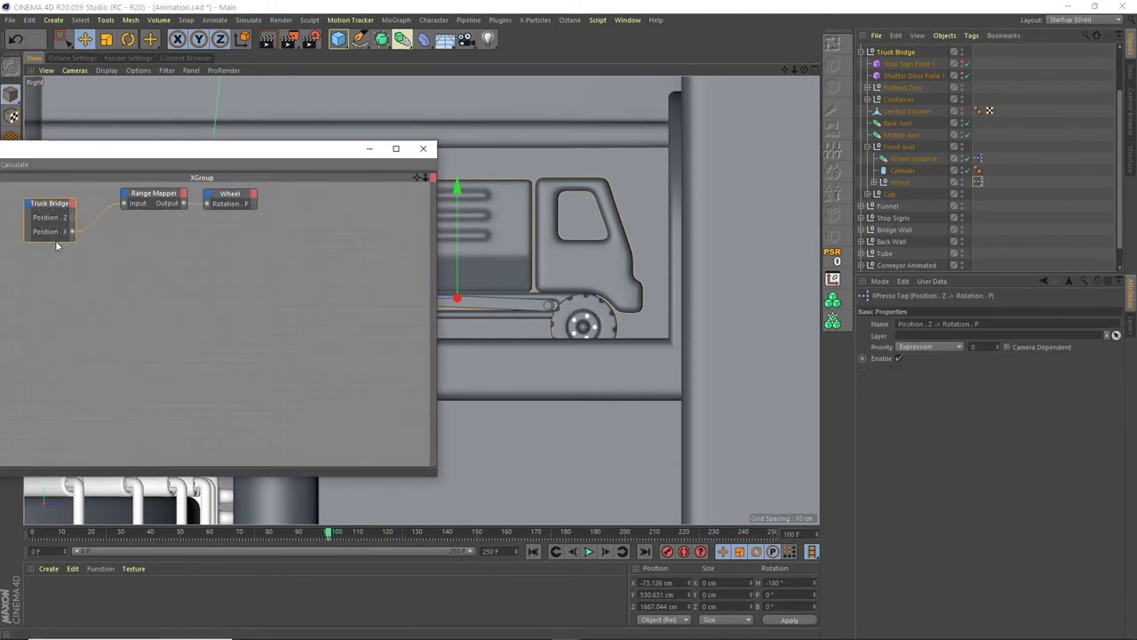
click(60, 232)
drag(76, 222, 83, 217)
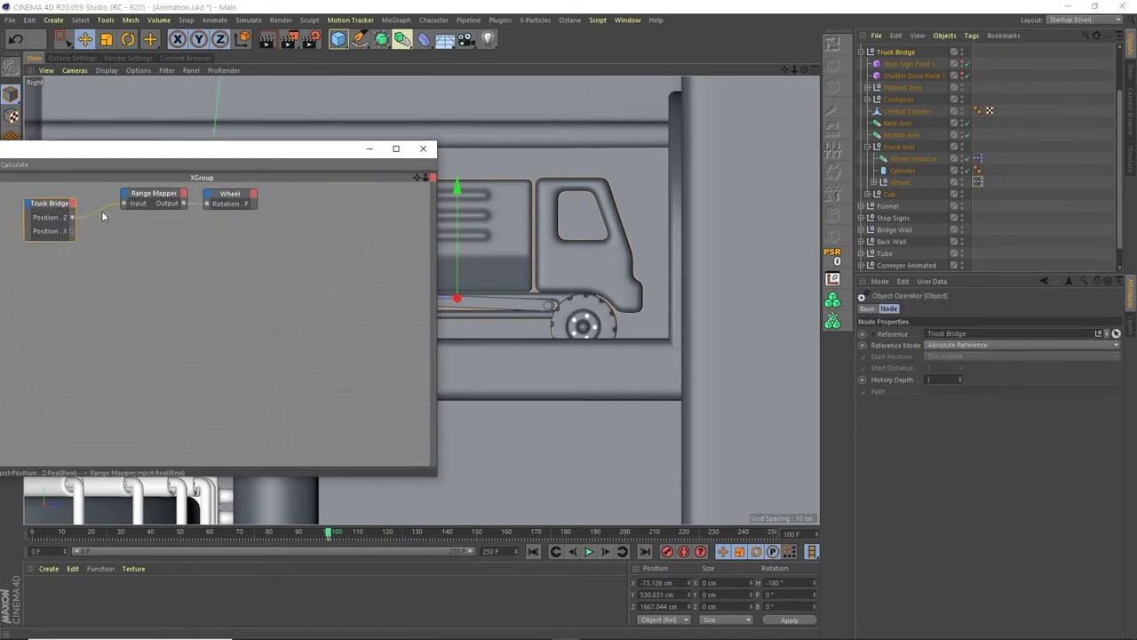
Step: Slide the Truck Bridge about 55 cm along Z to test its front wheel rotation, and undo the move
drag(262, 157, 185, 167)
drag(423, 306, 455, 306)
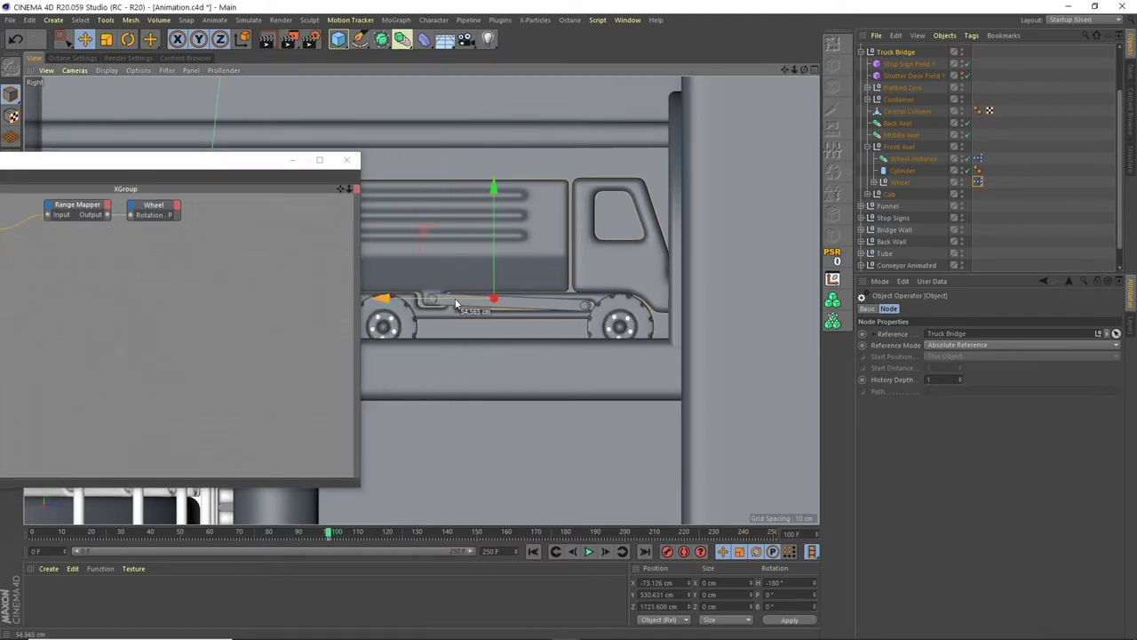
key(ctrl+z)
Step: Set the Range Mapper's Output Upper to 90° in the front Wheel and Wheel Instance expressions, and test the rotation by nudging the truck
click(85, 212)
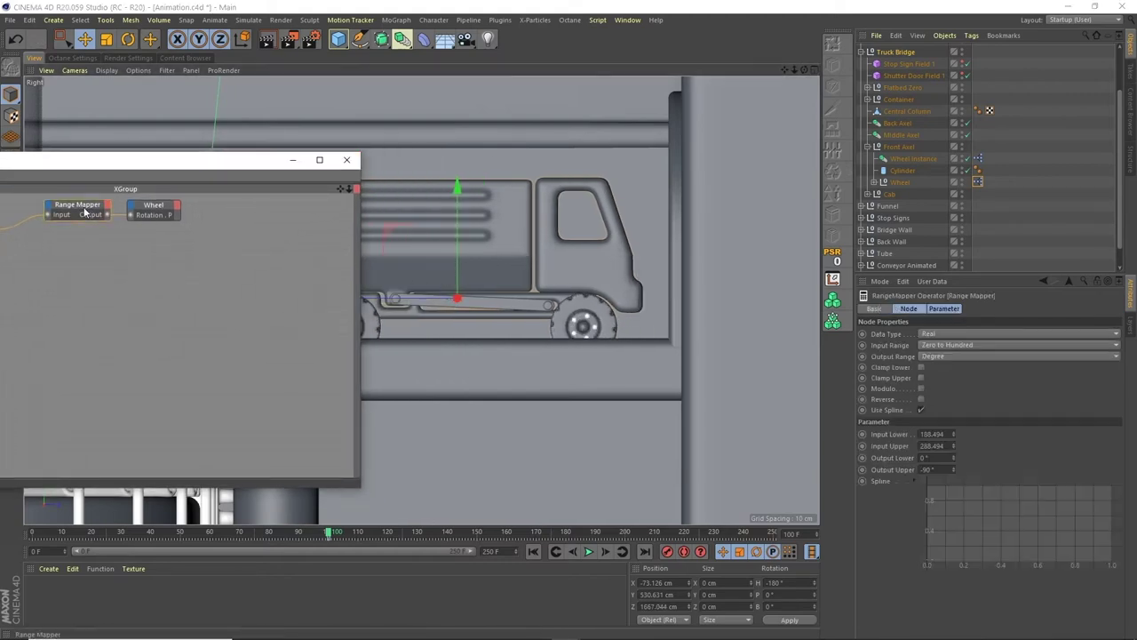
click(929, 469)
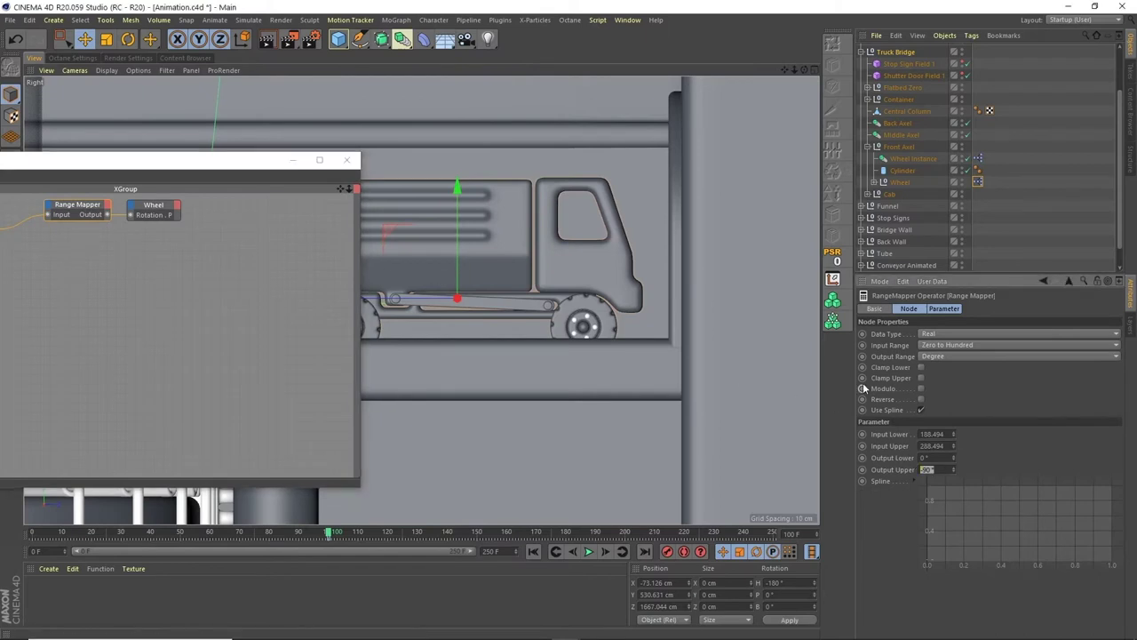
click(978, 158)
click(74, 222)
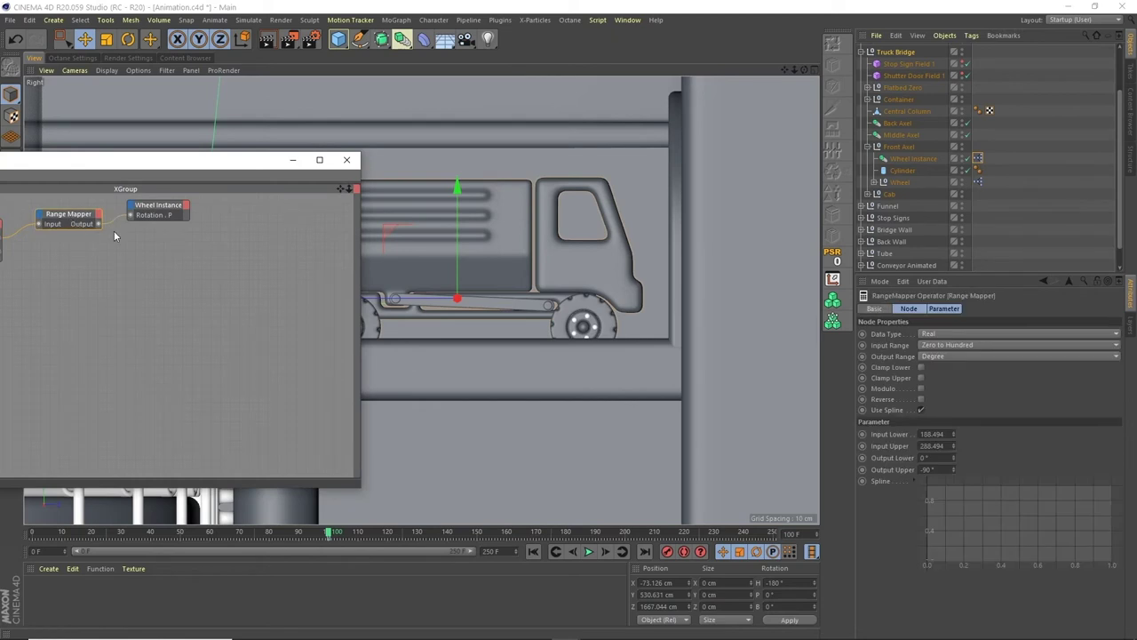
text(90)
key(Return)
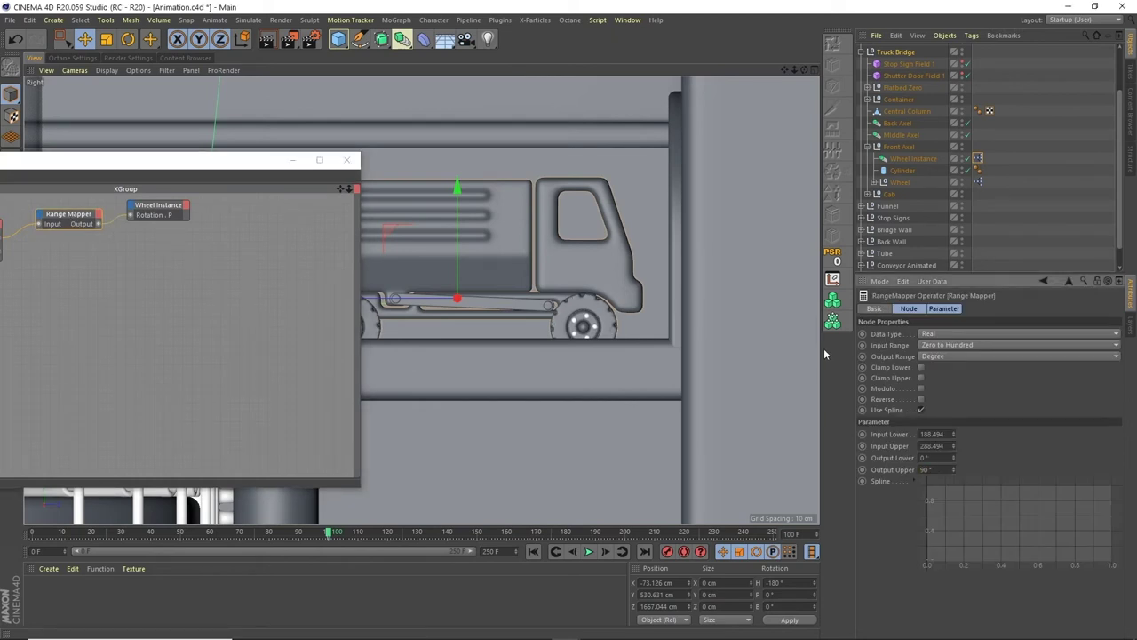
click(346, 160)
mouse_move(372, 302)
mouse_down()
mouse_move(409, 302)
mouse_move(388, 302)
mouse_up()
key(ctrl+z)
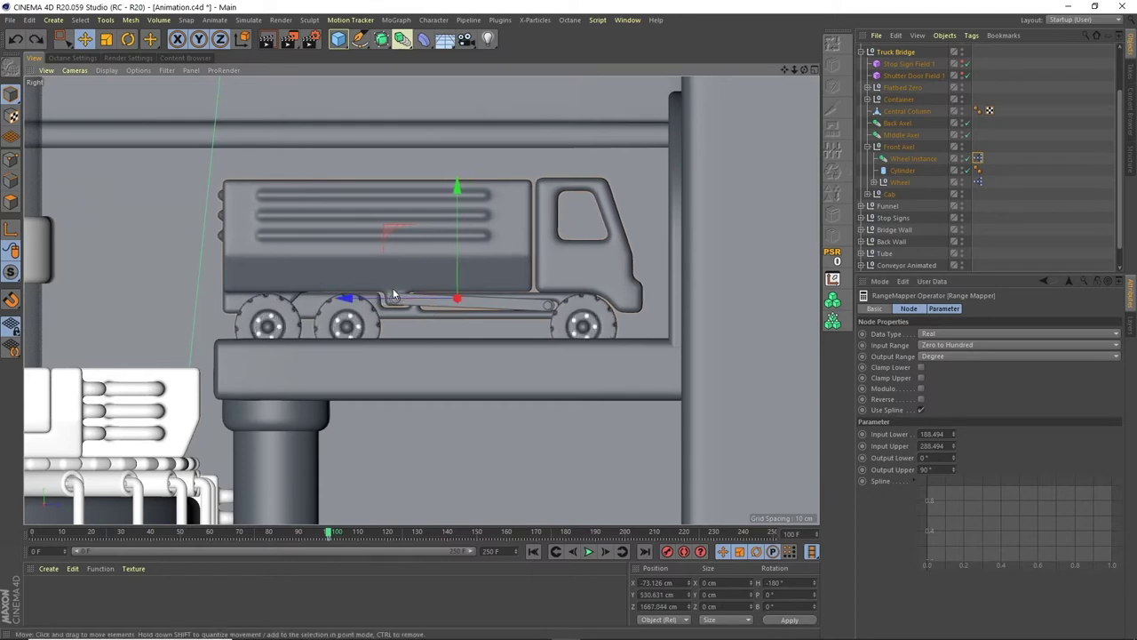
Step: Keyframe the Truck Bridge's Position Z at 2900 cm on frame 5
drag(328, 531, 49, 538)
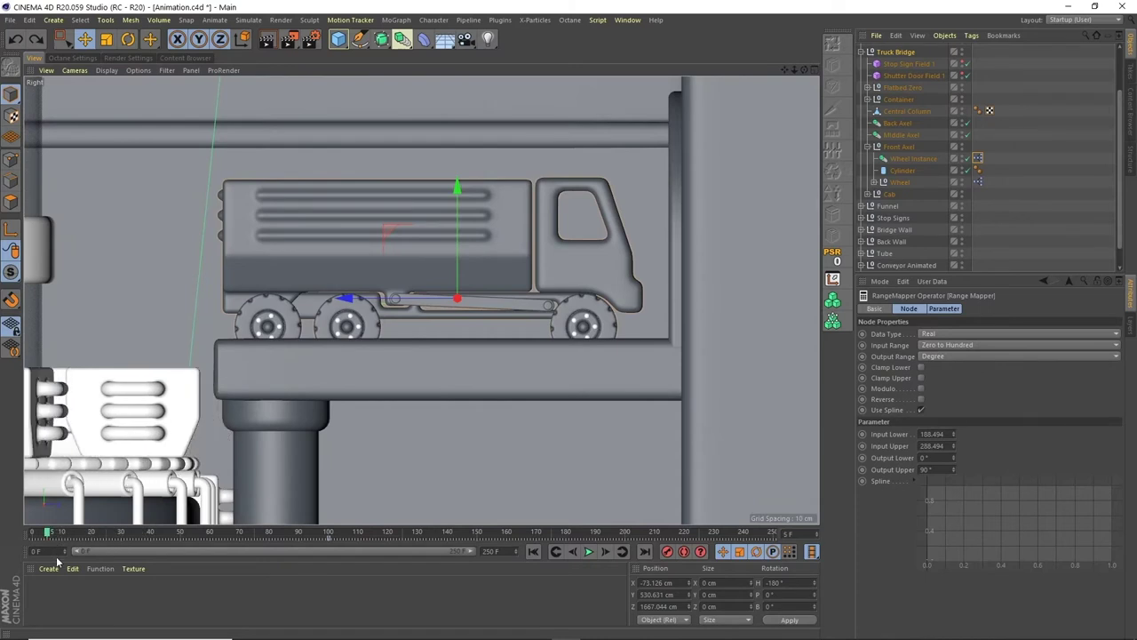
click(865, 147)
click(860, 64)
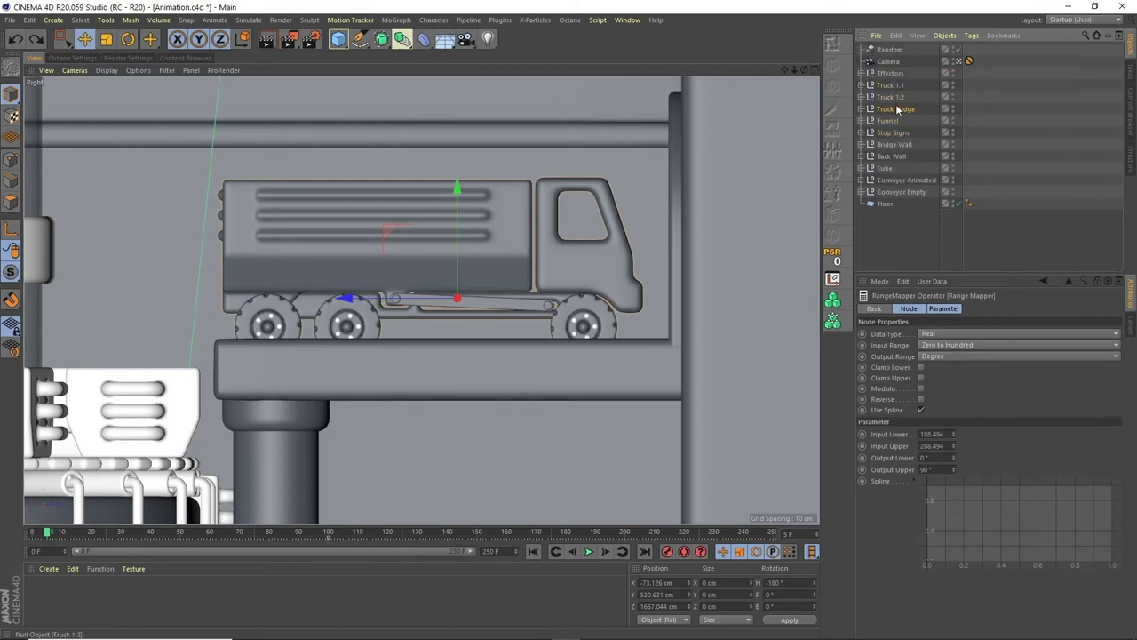
click(895, 109)
click(906, 358)
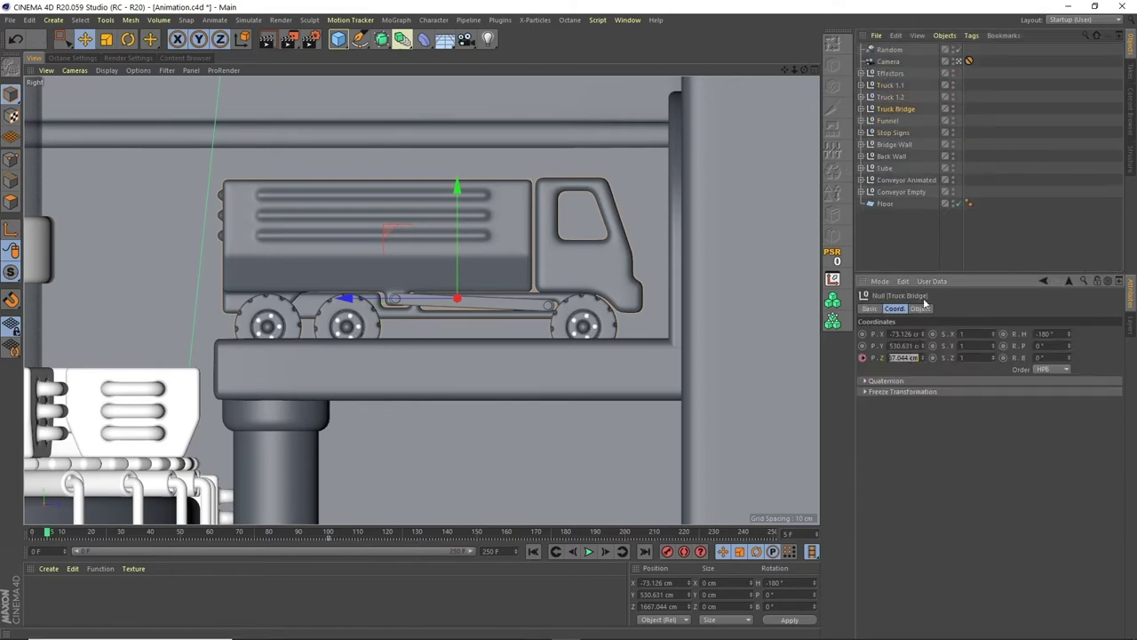
text(2900)
key(Return)
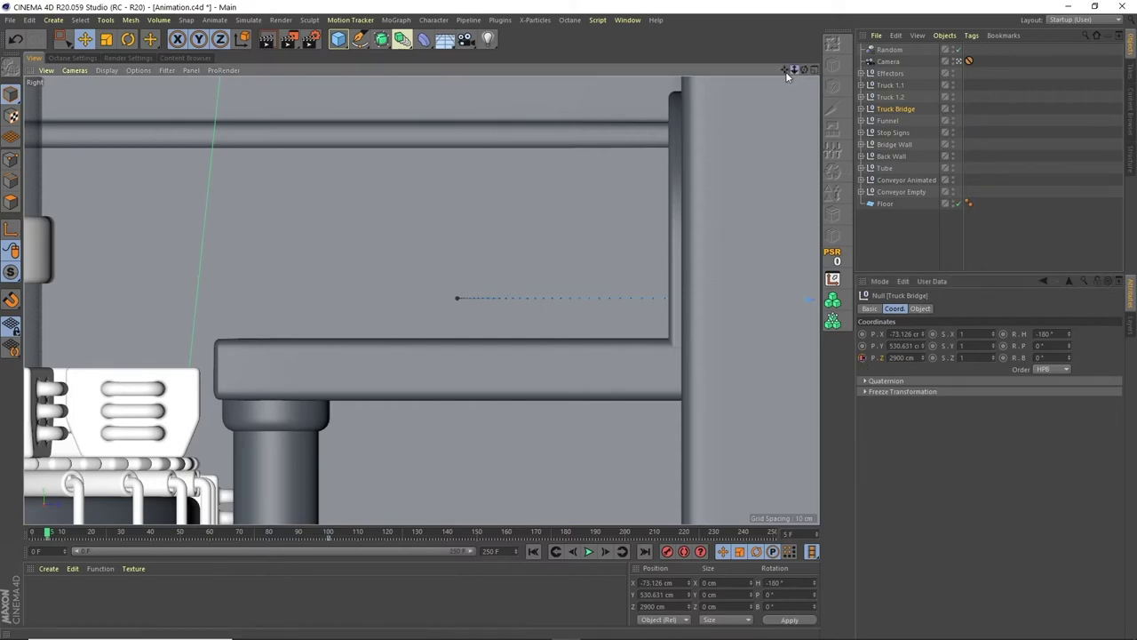
Step: Return to the perspective view and keyframe the Truck Bridge's parked Position Z at frame 150
key(h)
key(o)
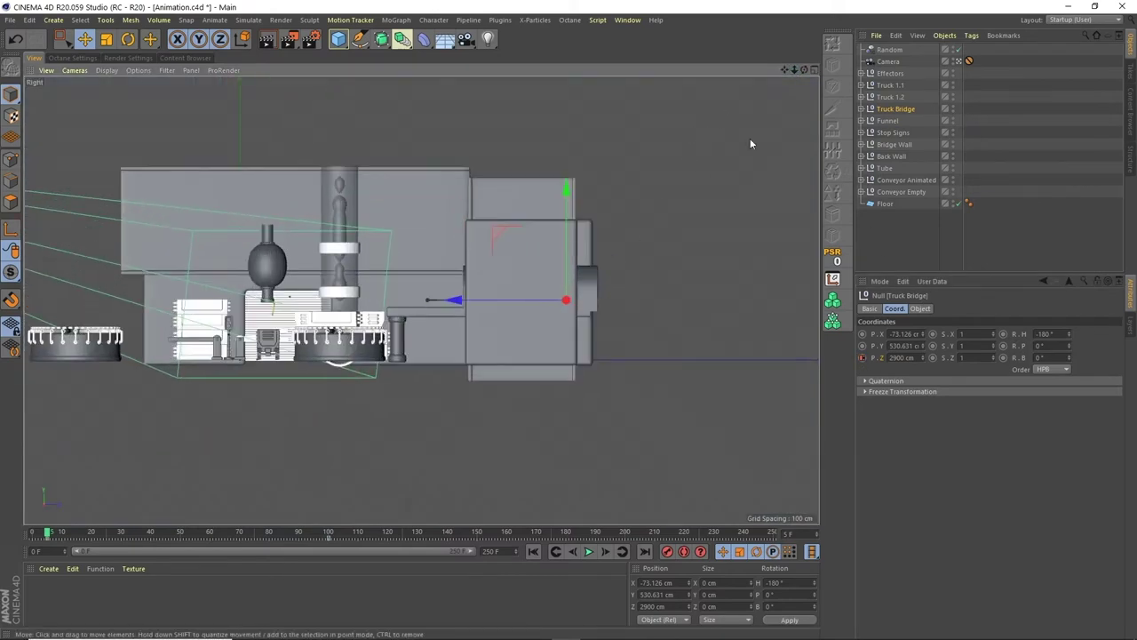
click(815, 71)
click(417, 69)
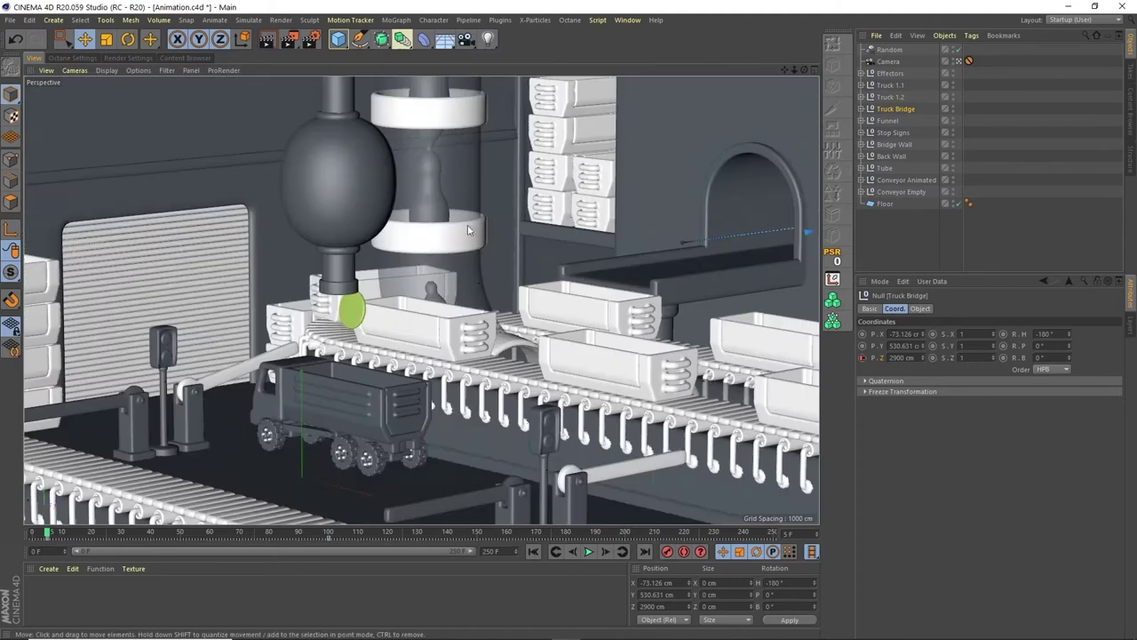
drag(85, 528, 478, 463)
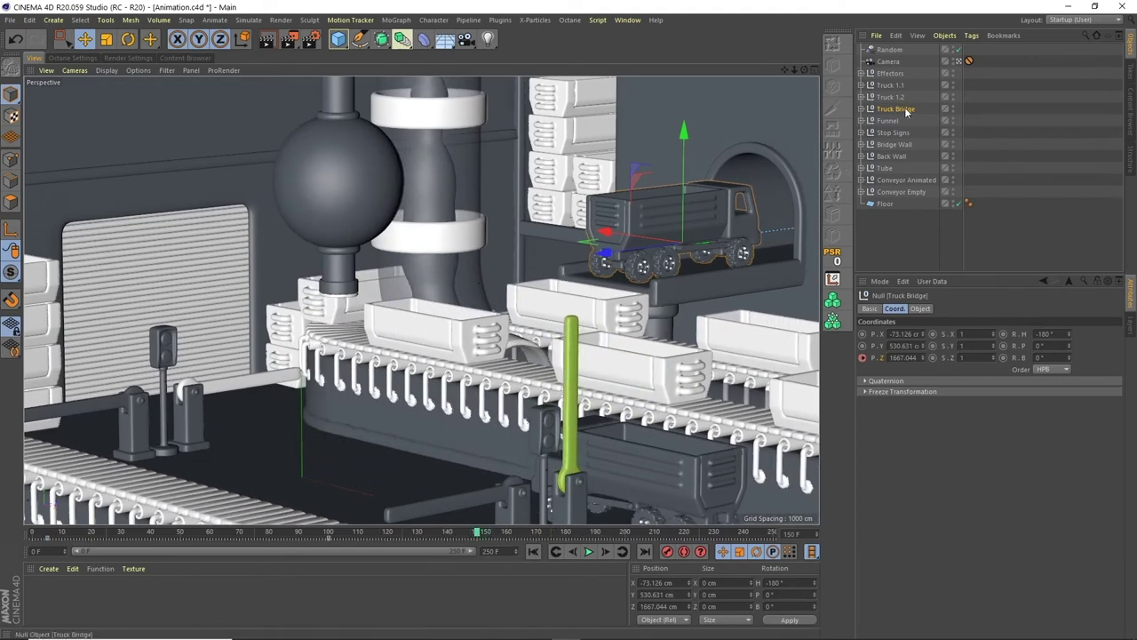
Step: Keyframe the Truck Bridge's Position Z at 2900 cm on frame 250 and play back the animation
drag(513, 531, 773, 531)
text(2900)
key(Return)
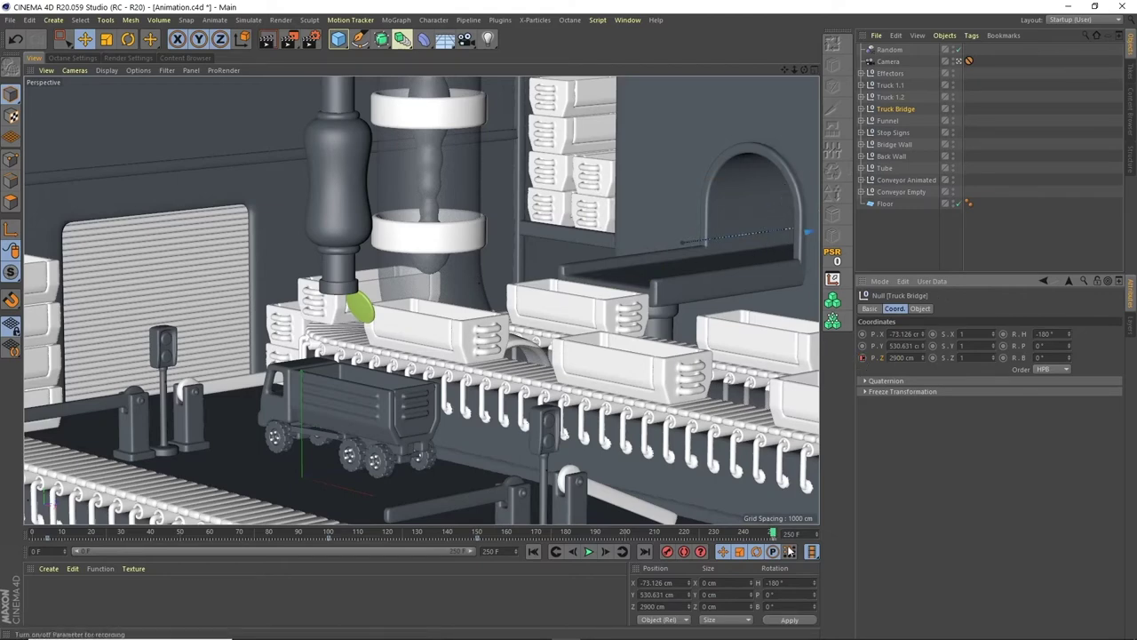
click(588, 552)
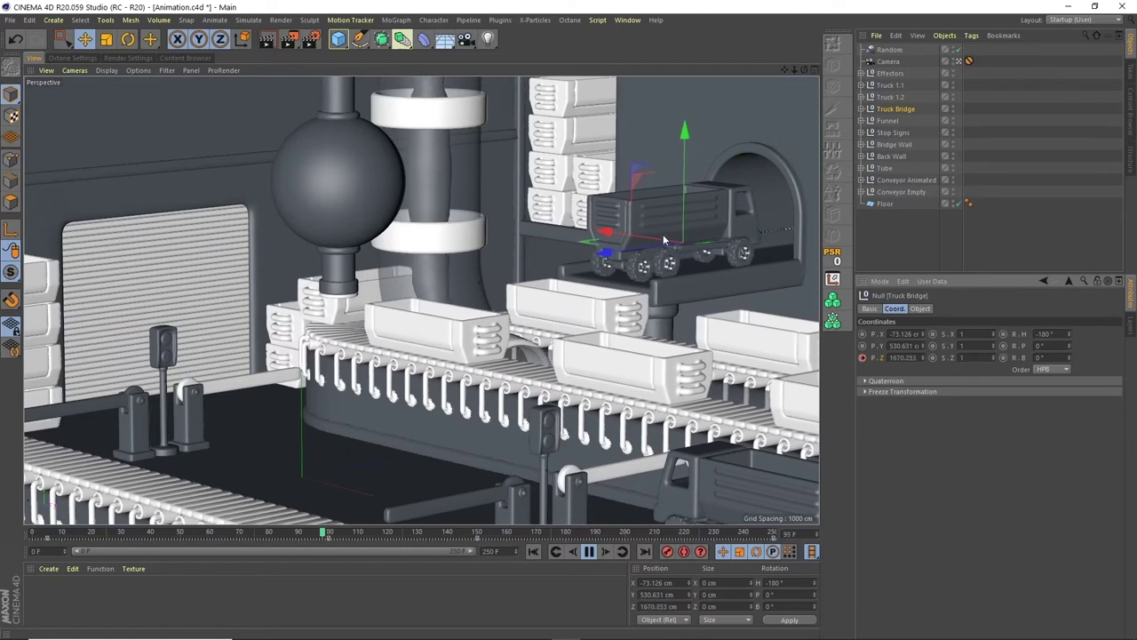
click(588, 551)
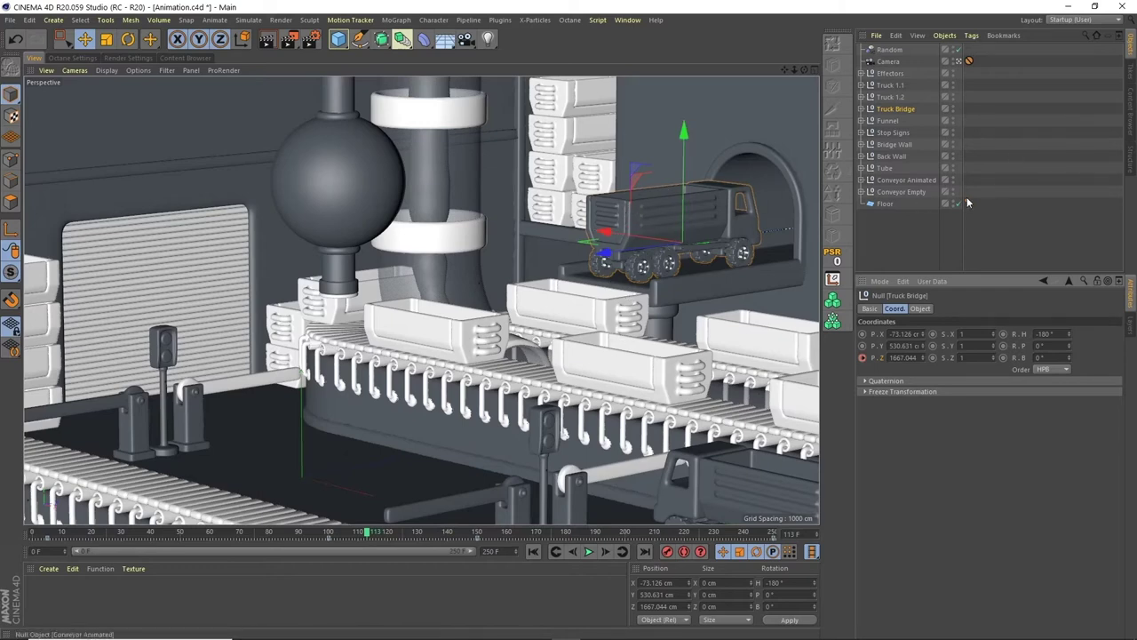
Step: Select Wrist.Goal inside the Truck Bridge's Flatbed Zero, test tipping the container by moving it along Z, and undo the move
click(816, 71)
click(815, 71)
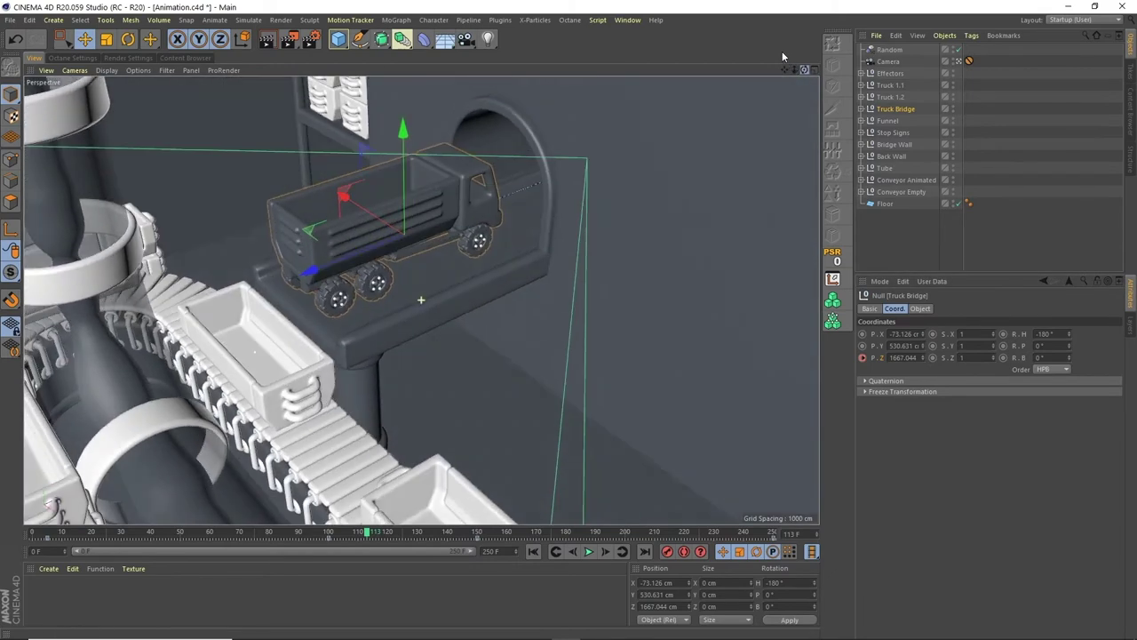
scroll(387, 217, up, 10)
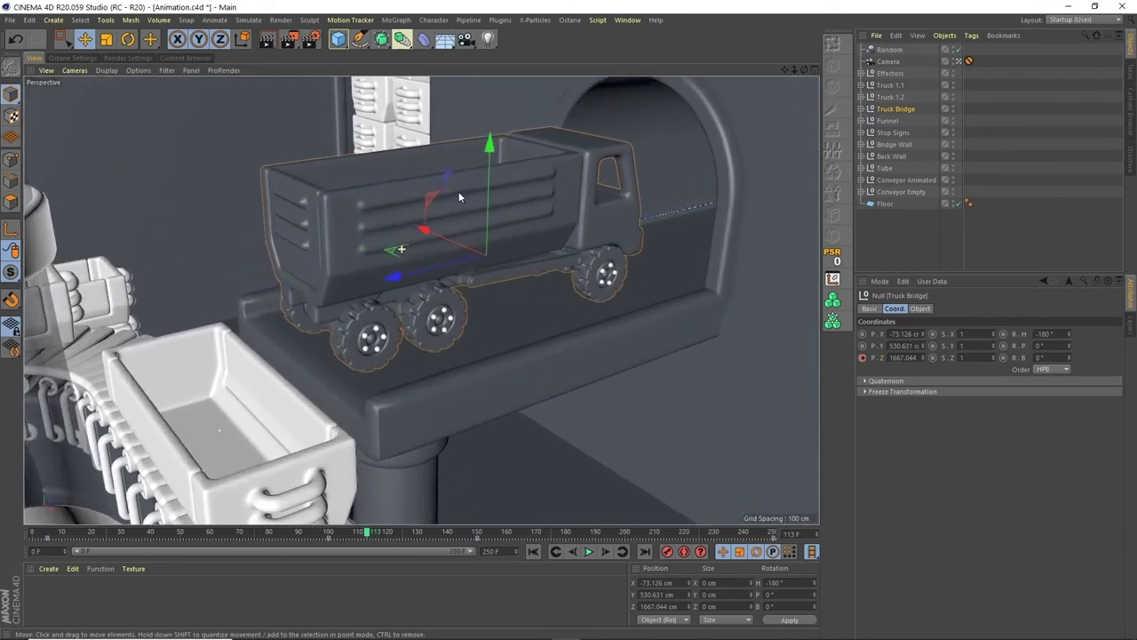
click(860, 108)
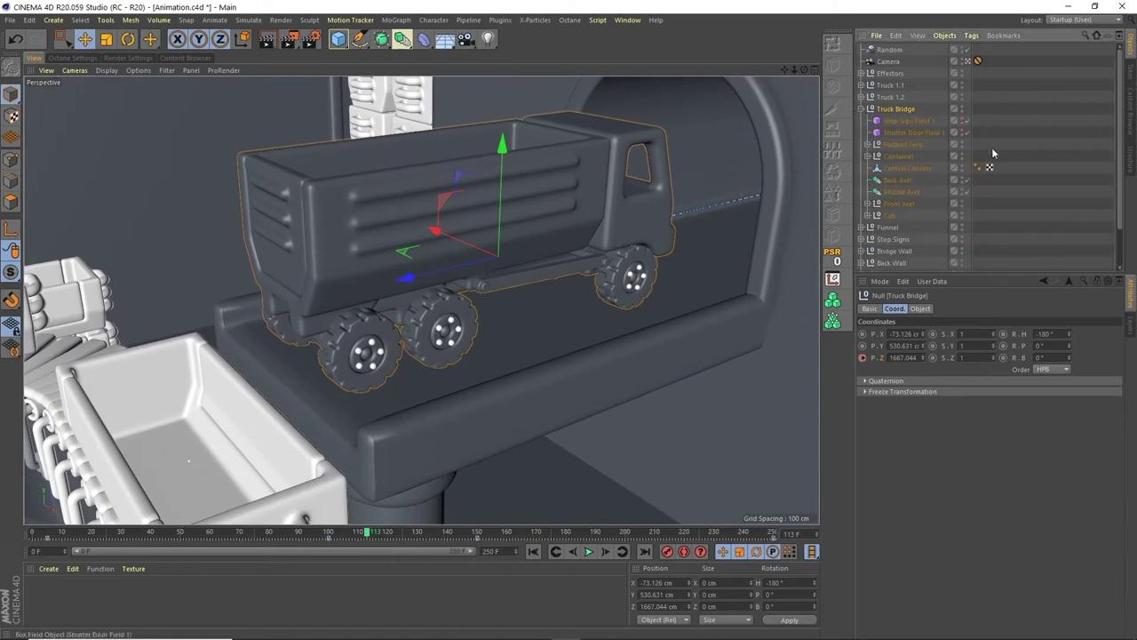
click(893, 157)
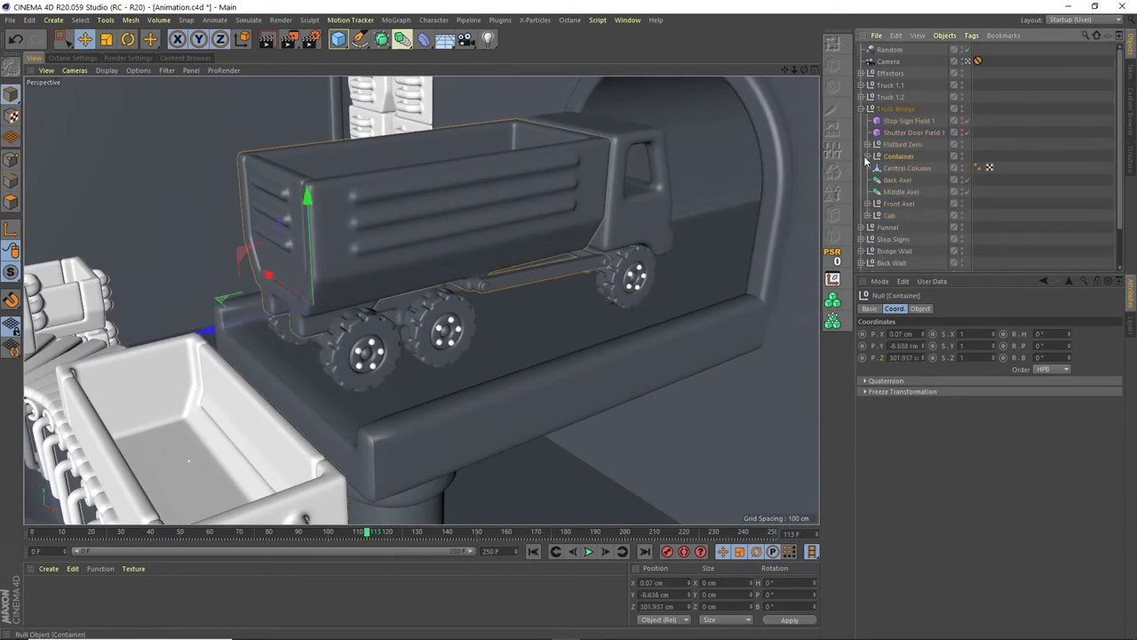
click(867, 145)
click(902, 157)
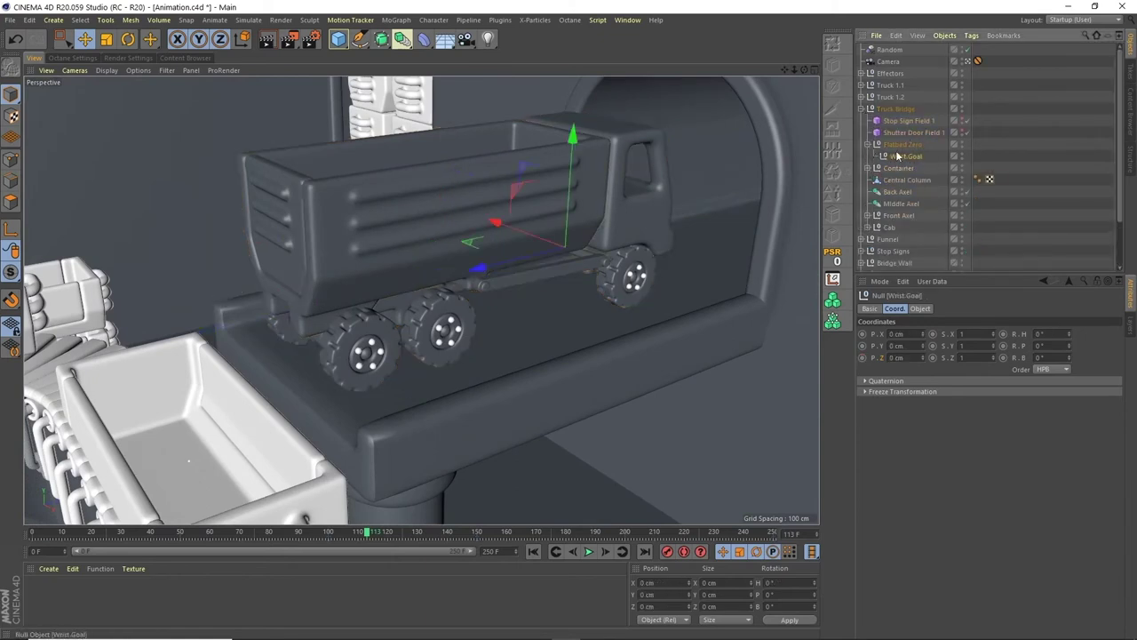
mouse_move(481, 265)
mouse_down()
mouse_move(452, 279)
mouse_move(492, 255)
mouse_move(469, 268)
mouse_up()
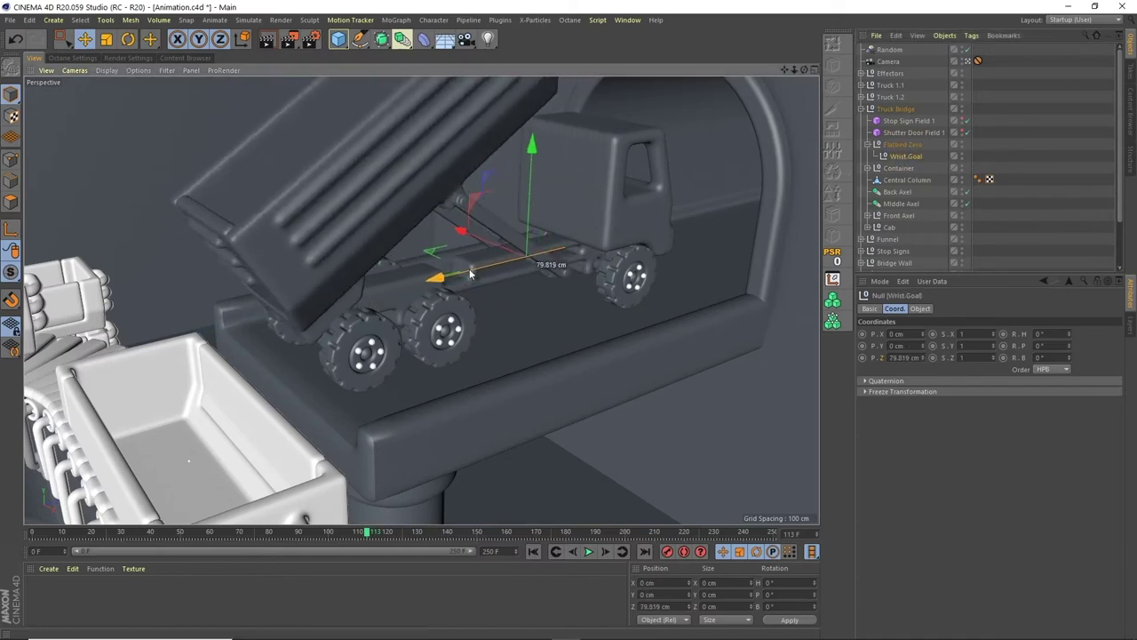
key(ctrl+z)
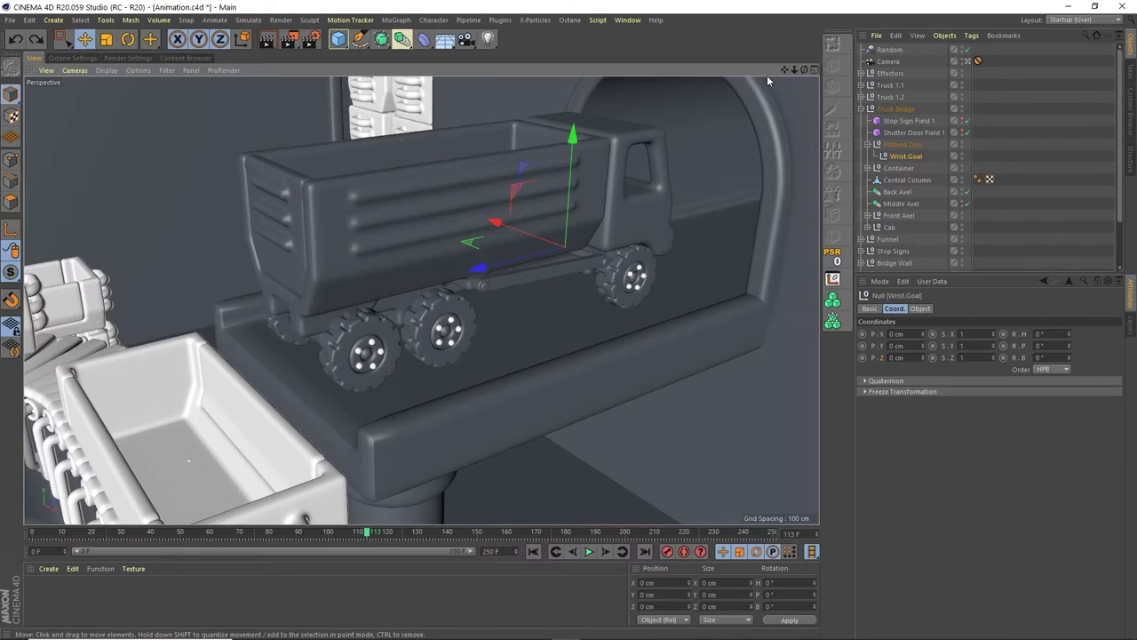
Step: Keyframe Wrist.Goal's Position Z at 0 cm on frame 95
click(335, 531)
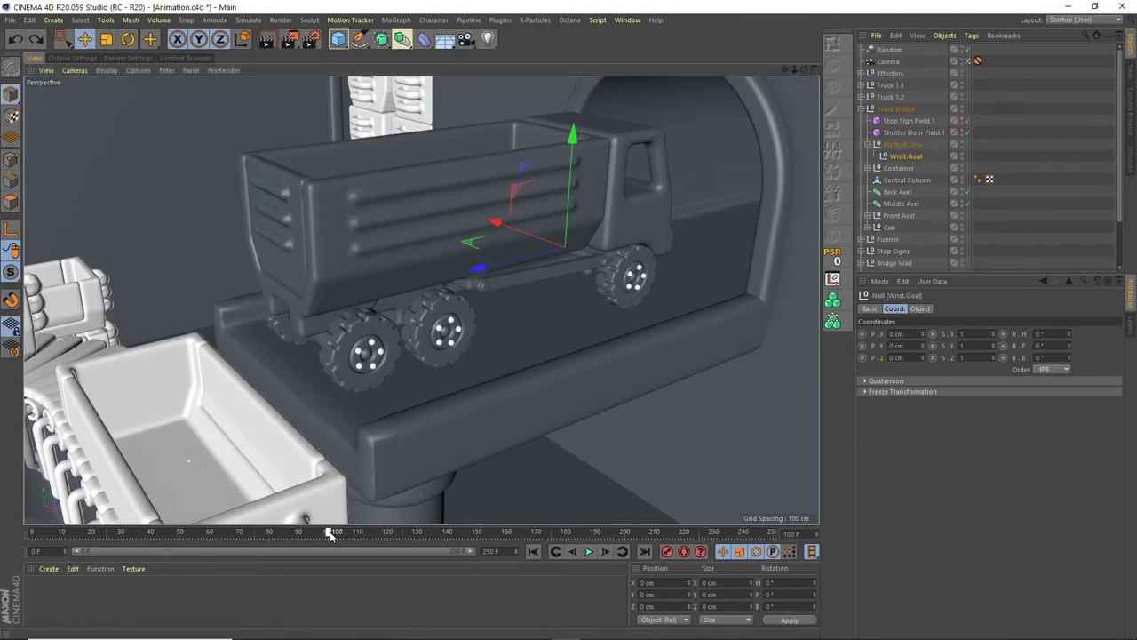
drag(330, 533, 315, 533)
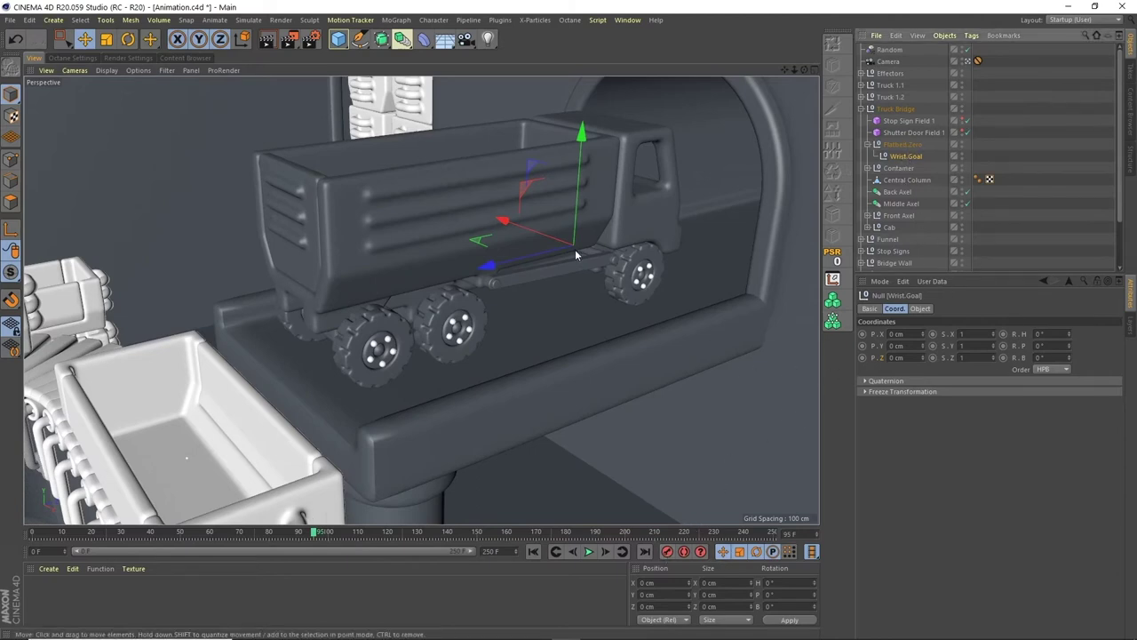
click(862, 358)
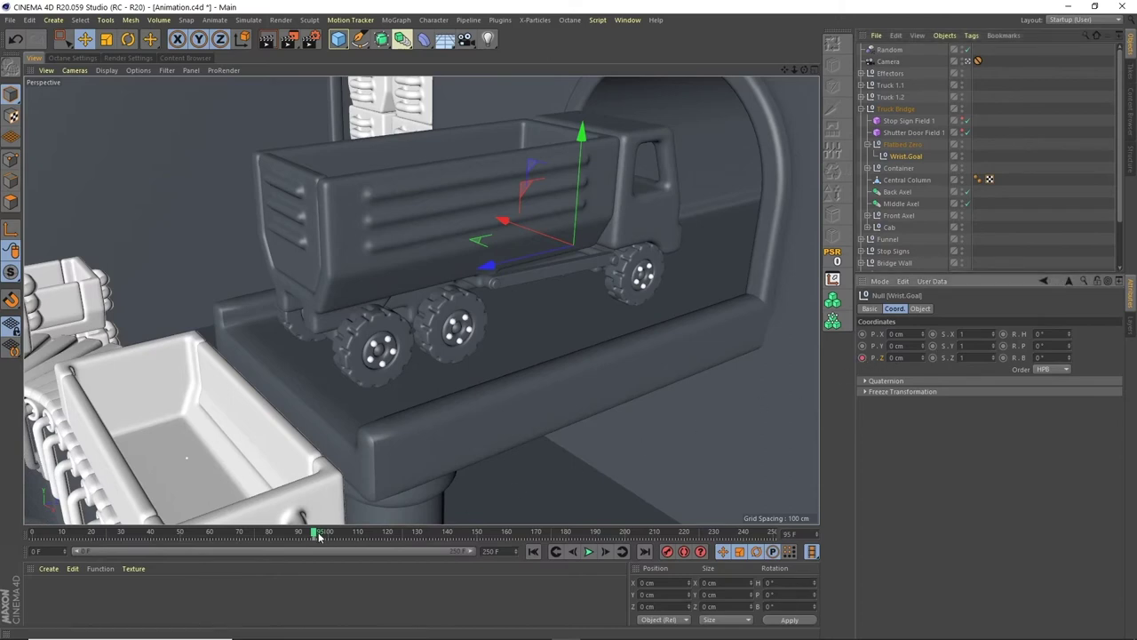
Step: At frame 130, tip the container by moving Wrist.Goal to about Z 182 cm, and keyframe the position
drag(317, 533, 364, 533)
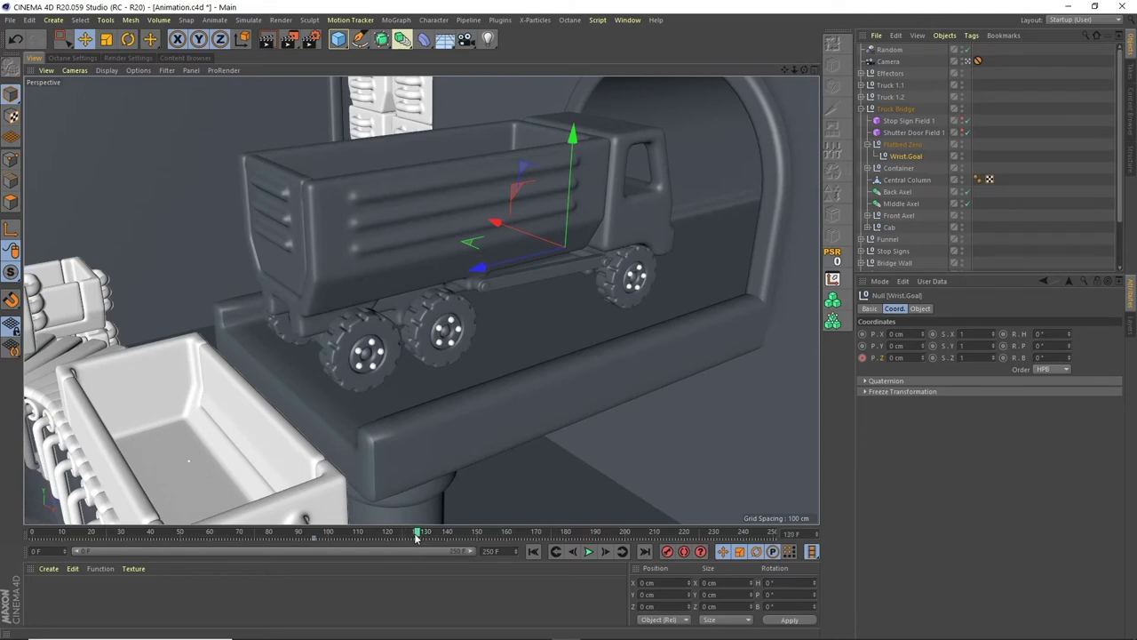
drag(522, 257, 430, 298)
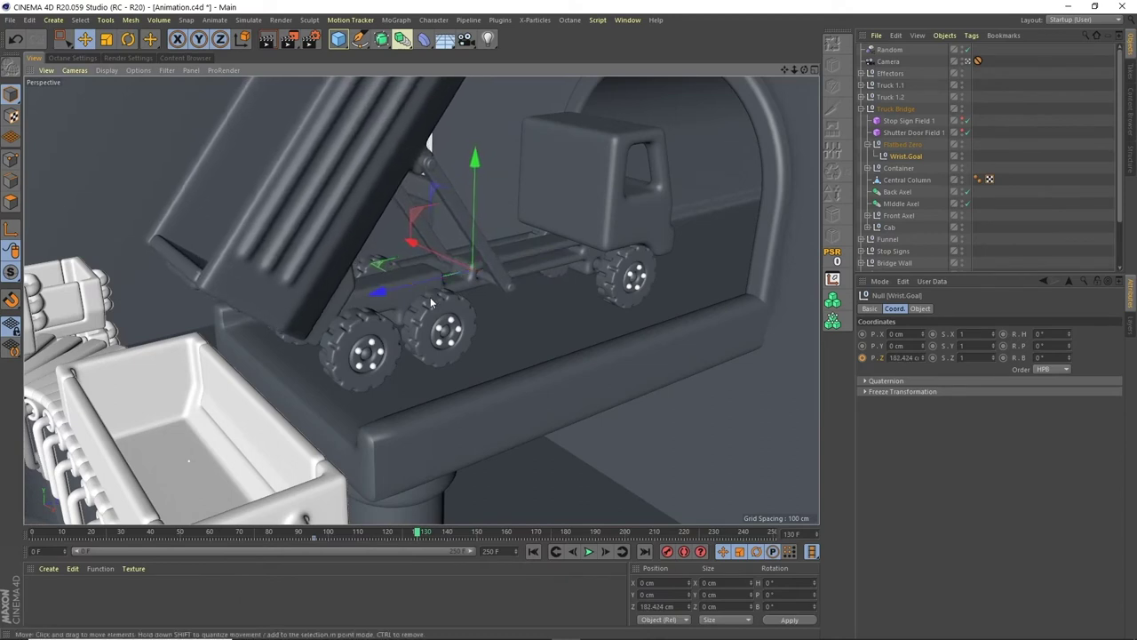
click(667, 551)
Step: Keyframe the Truck Bridge container Door's pitch rotation at 0° on frame 95
drag(416, 539, 313, 533)
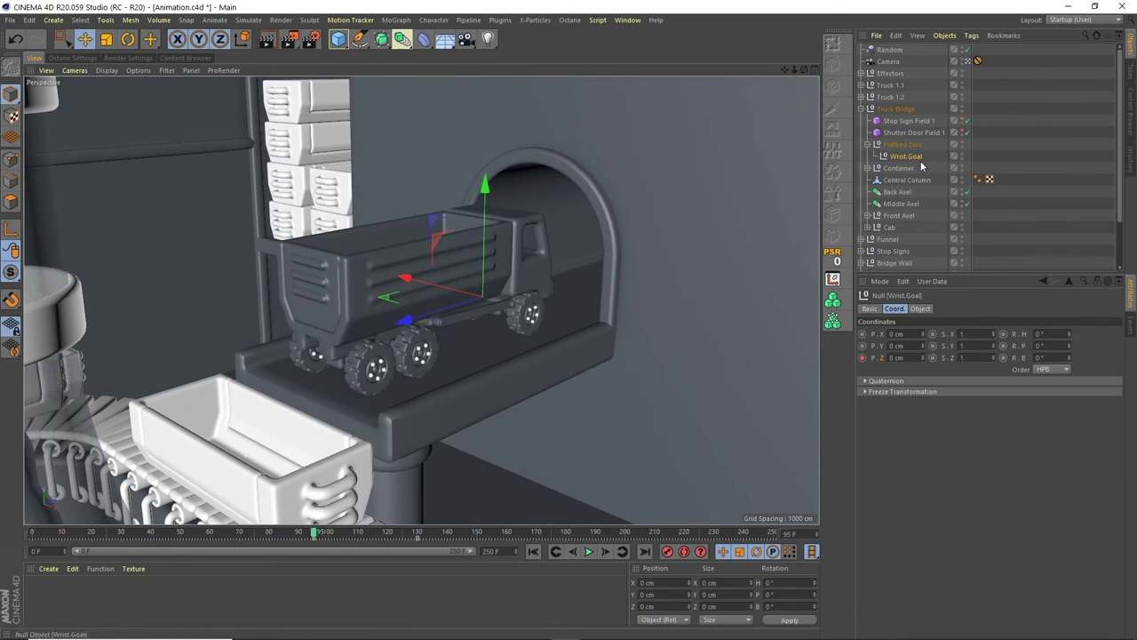
click(868, 169)
click(904, 191)
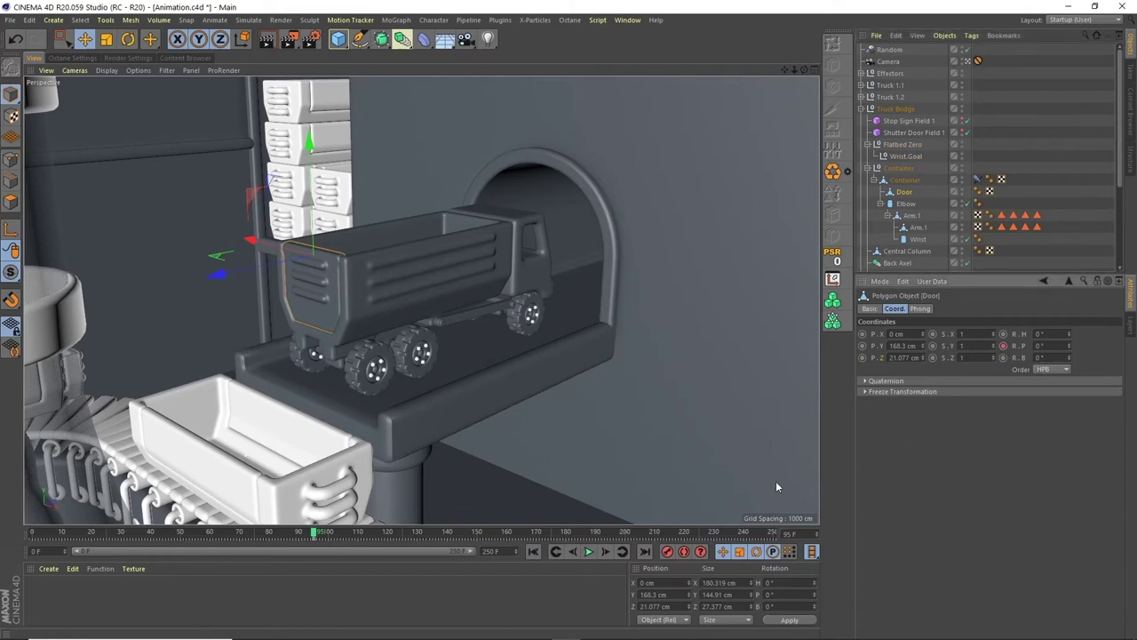
Step: At frame 130, swing the container Door open and set its pitch rotation to 140°
drag(322, 533, 418, 540)
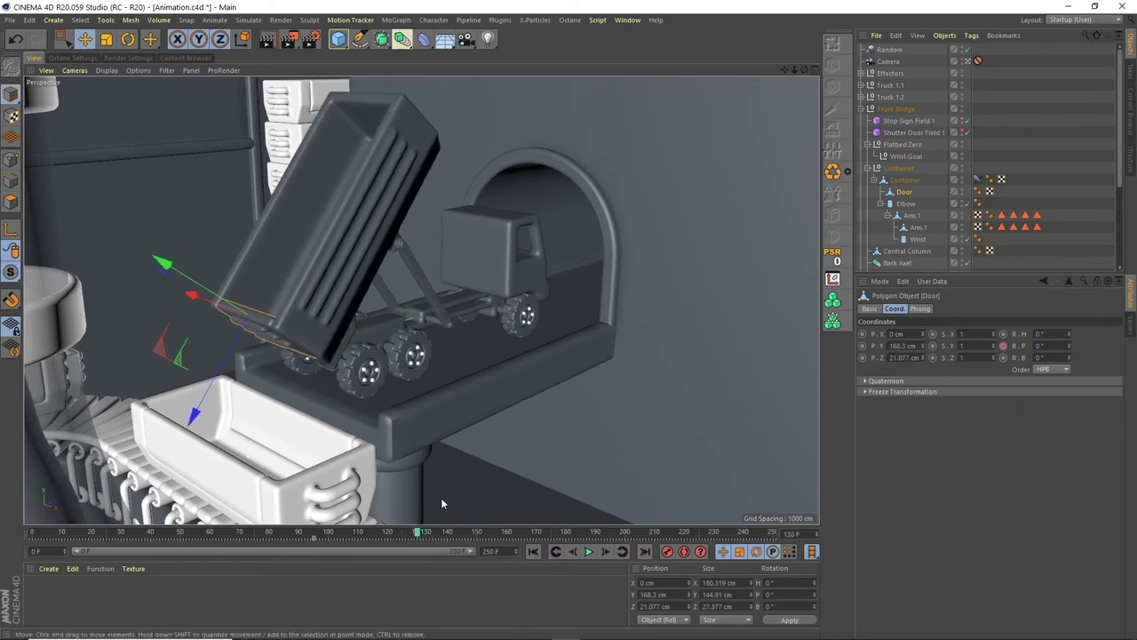
key(r)
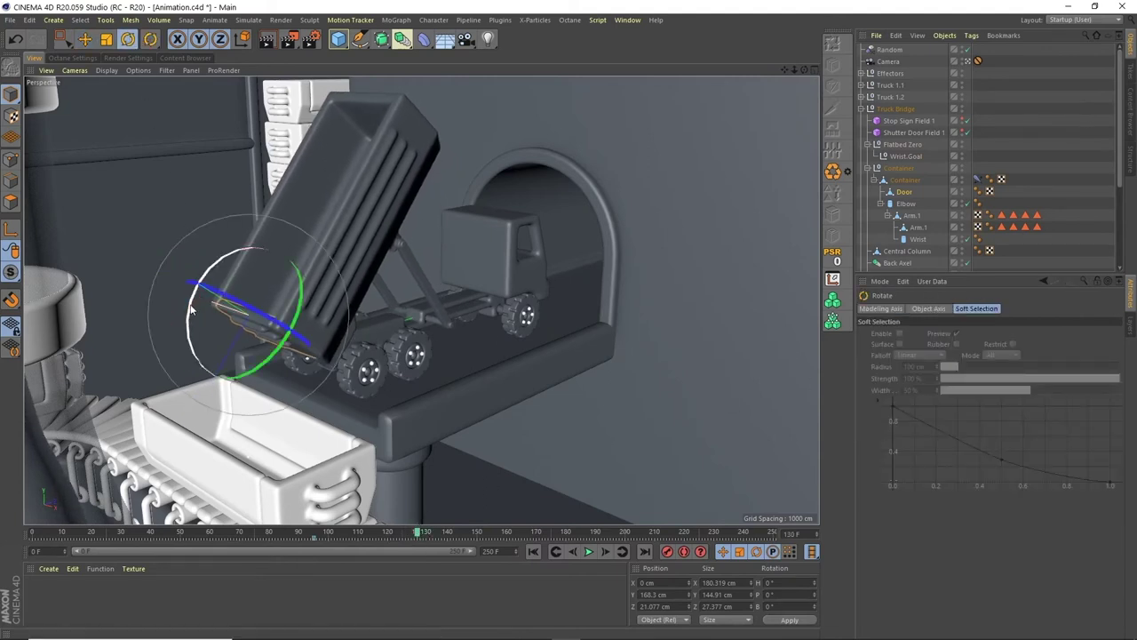
drag(192, 309, 267, 183)
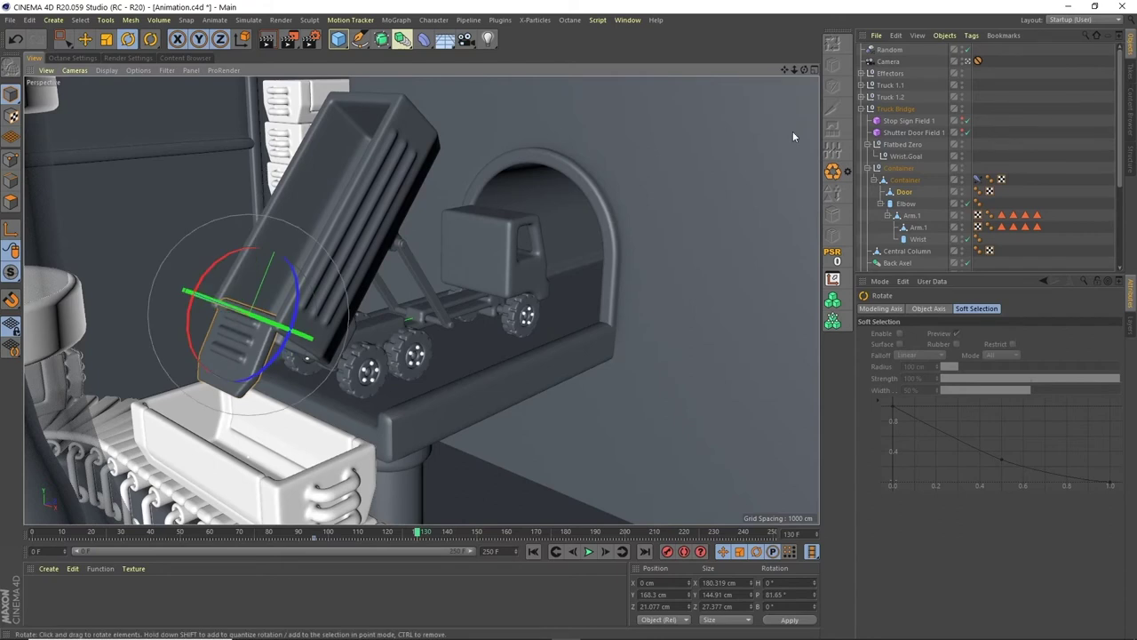
click(904, 192)
double_click(1050, 346)
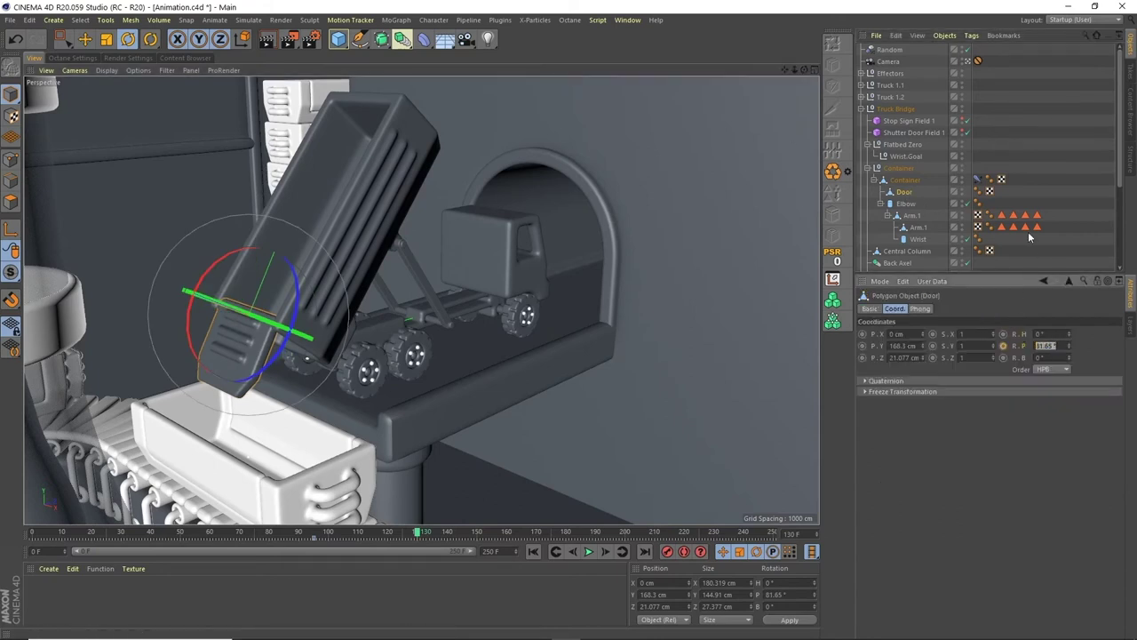
text(140)
key(Return)
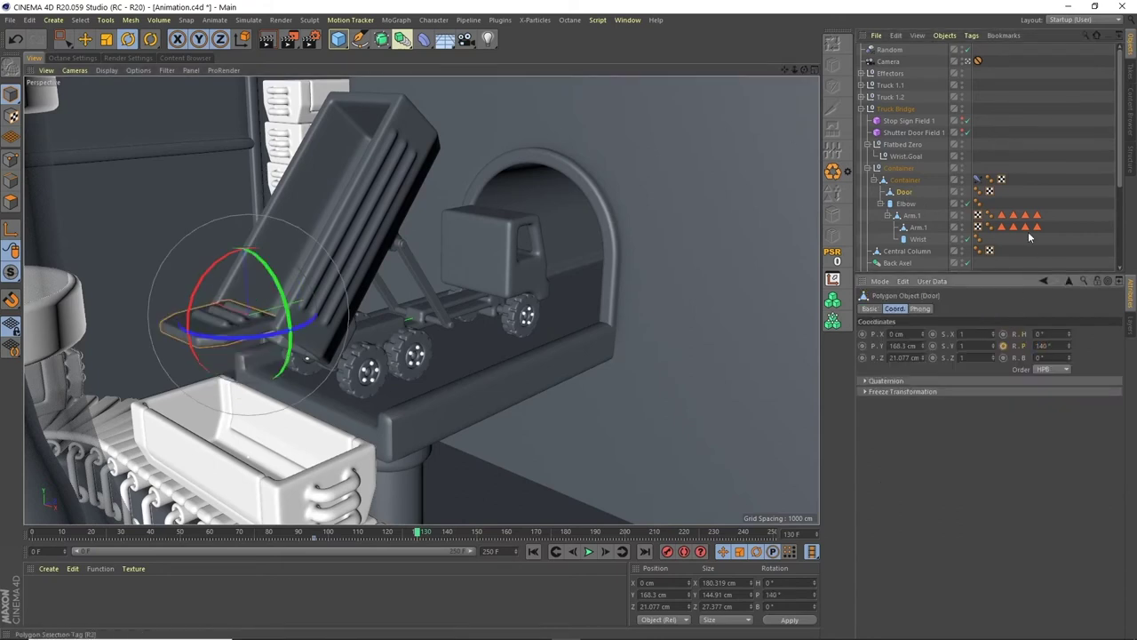
Step: Keyframe the Door's 140° pitch rotation on frame 130 and scrub back to frame 113 to check the movement
click(1003, 346)
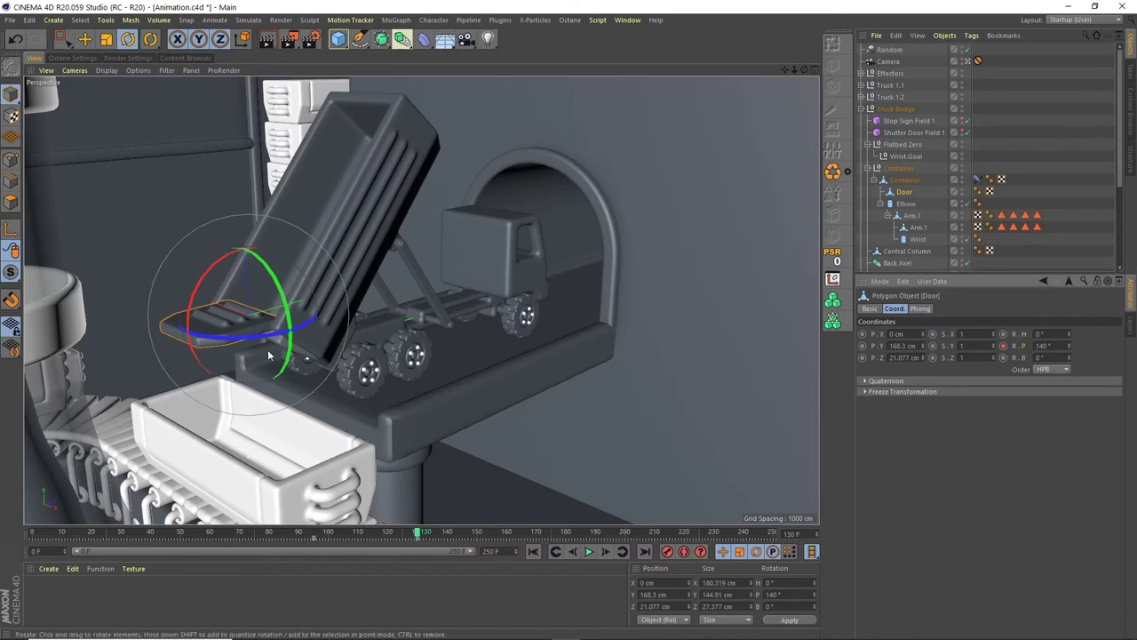
drag(418, 533, 368, 520)
Step: Open the Timeline's dope sheet and expand the Truck Bridge tracks down to the Wrist.Goal Position Z and Door Rotation P curves
click(628, 19)
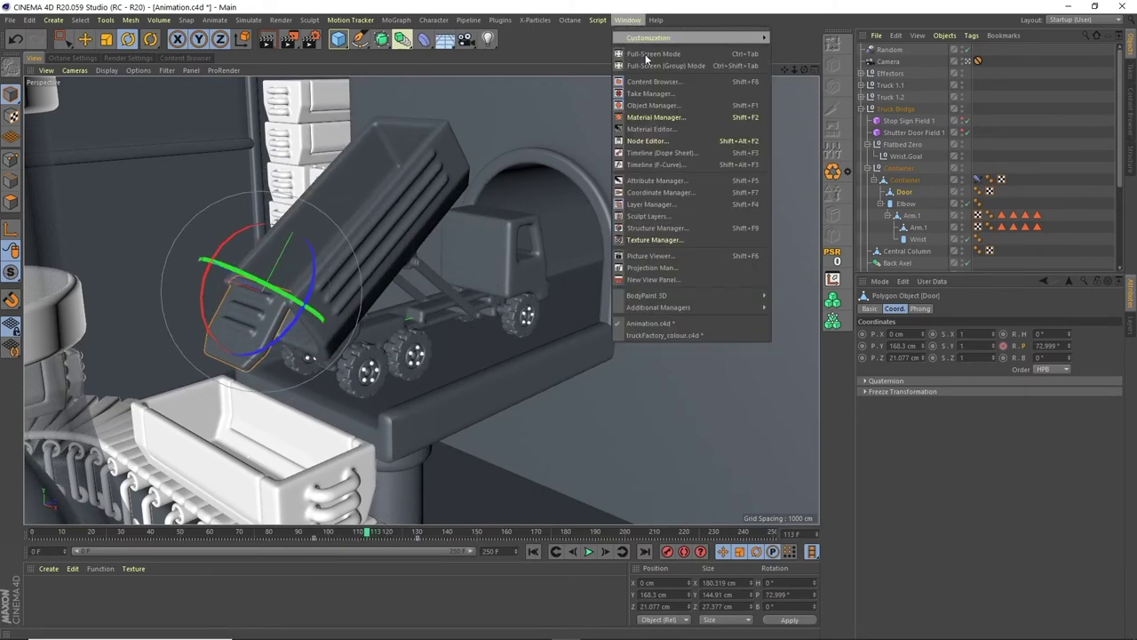
click(691, 160)
drag(691, 149, 570, 139)
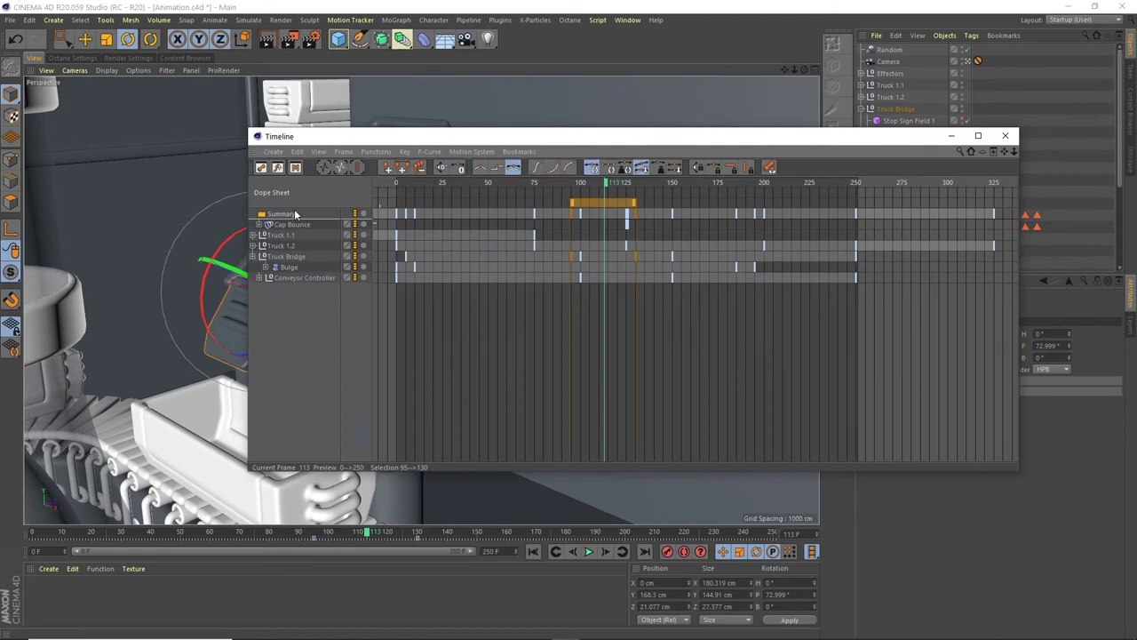
click(280, 257)
click(253, 256)
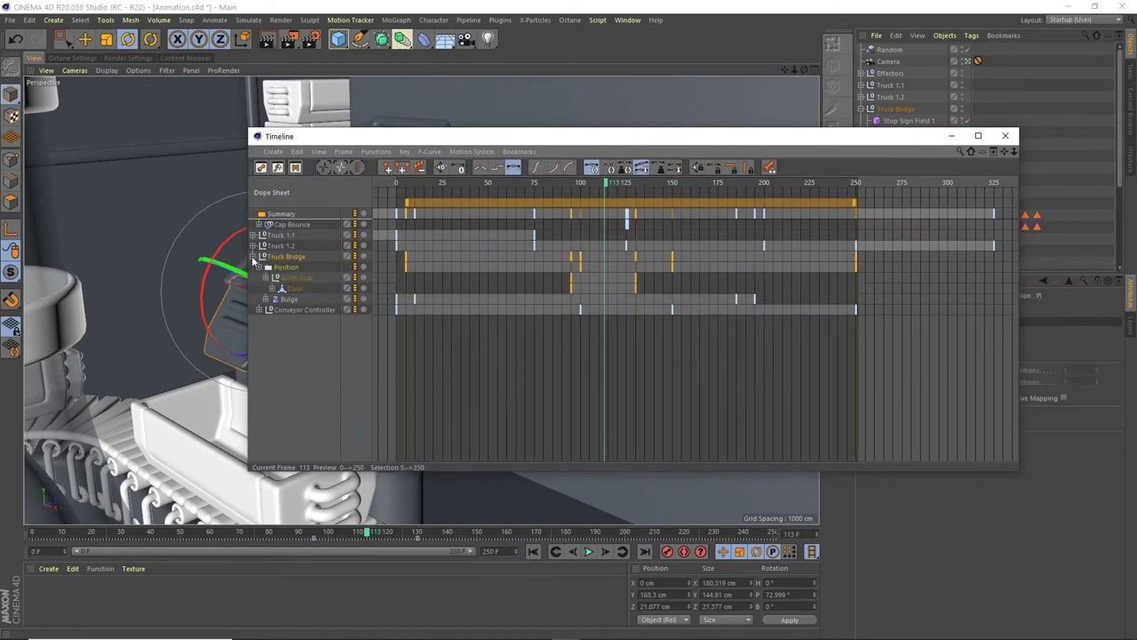
click(298, 289)
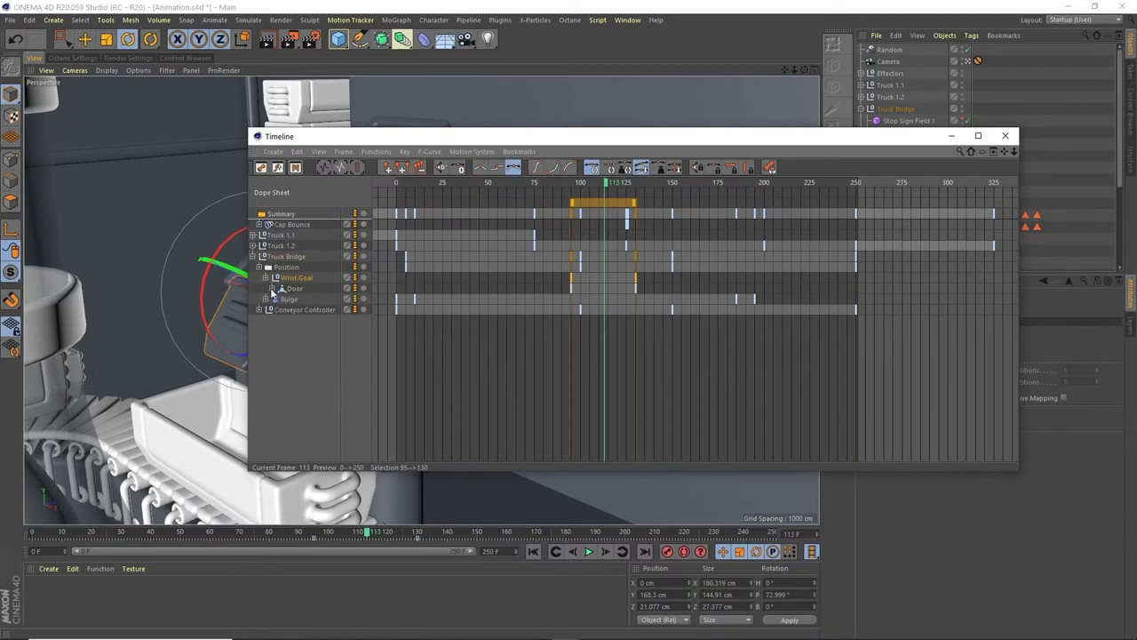
click(271, 288)
click(275, 289)
click(281, 300)
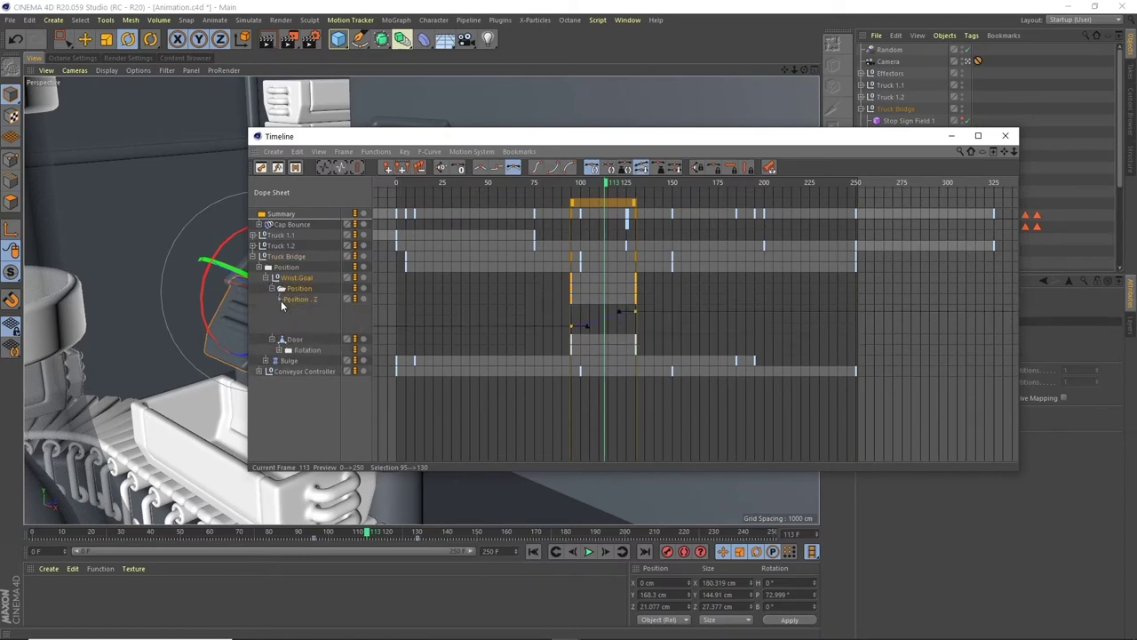
click(279, 350)
click(286, 362)
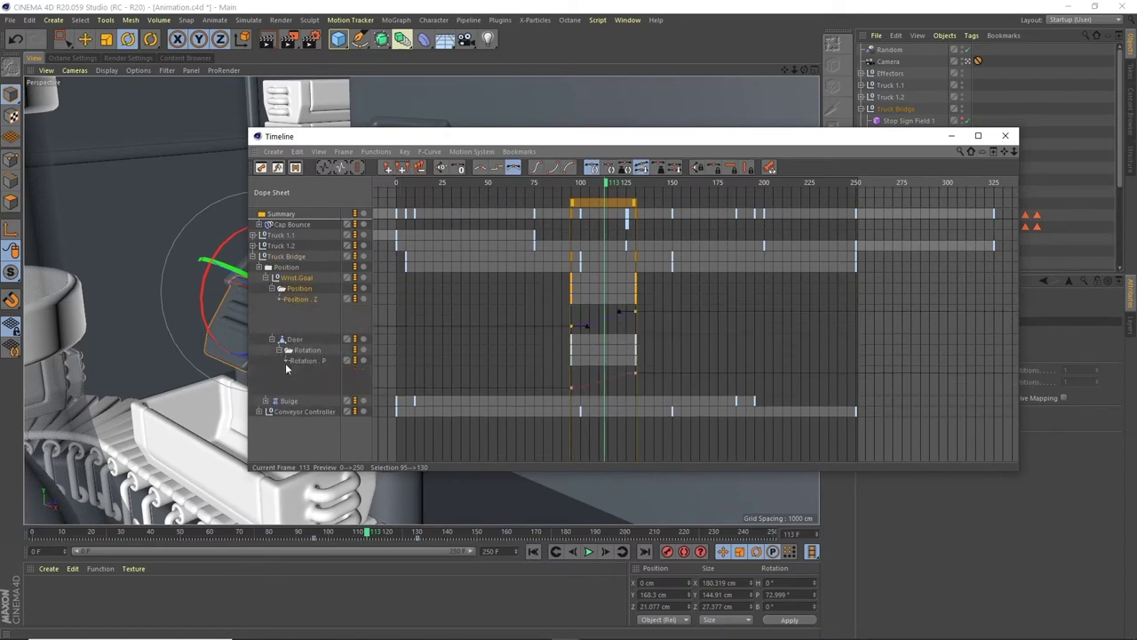
Step: Ease the Wrist.Goal Position Z and Door Rotation P keys and set their tangent times to 12 F
drag(563, 317, 665, 383)
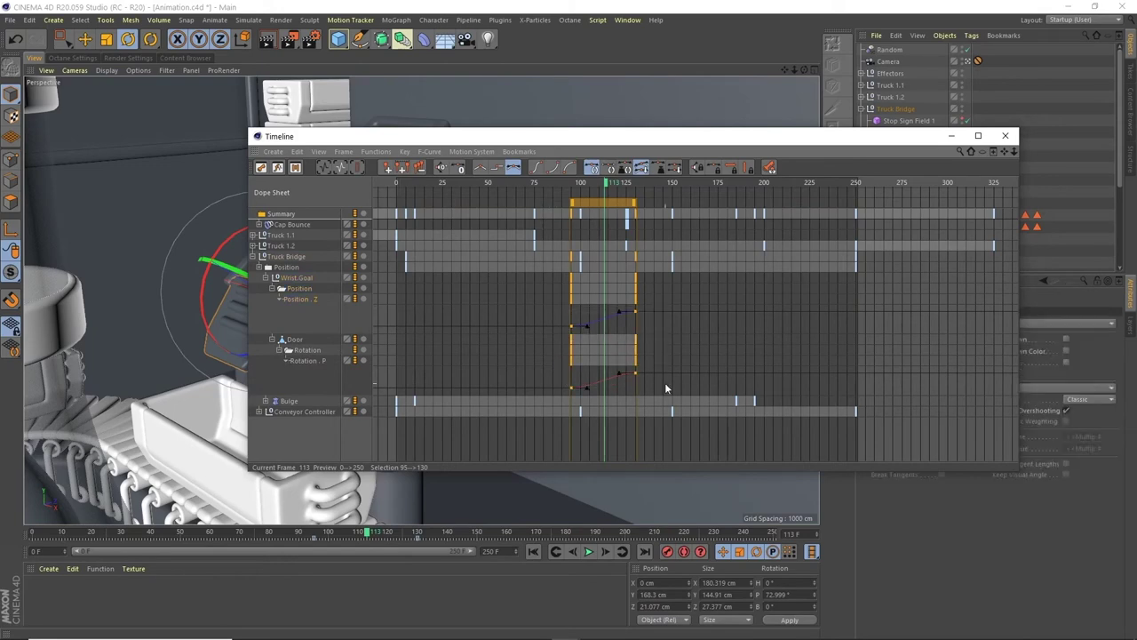
click(536, 169)
drag(792, 143, 413, 101)
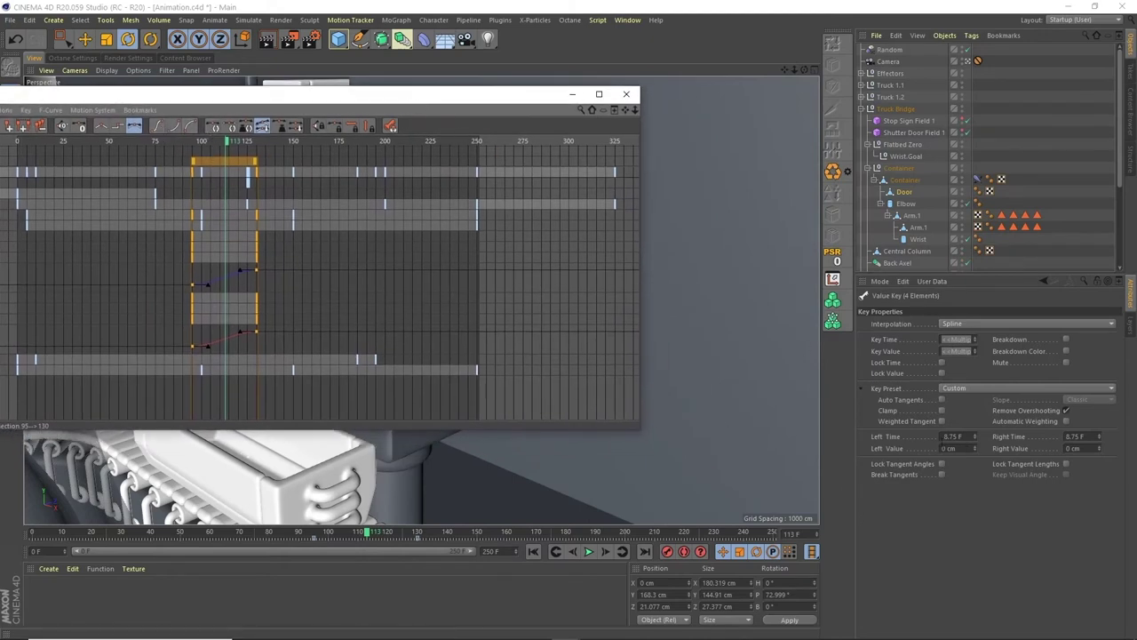
double_click(955, 437)
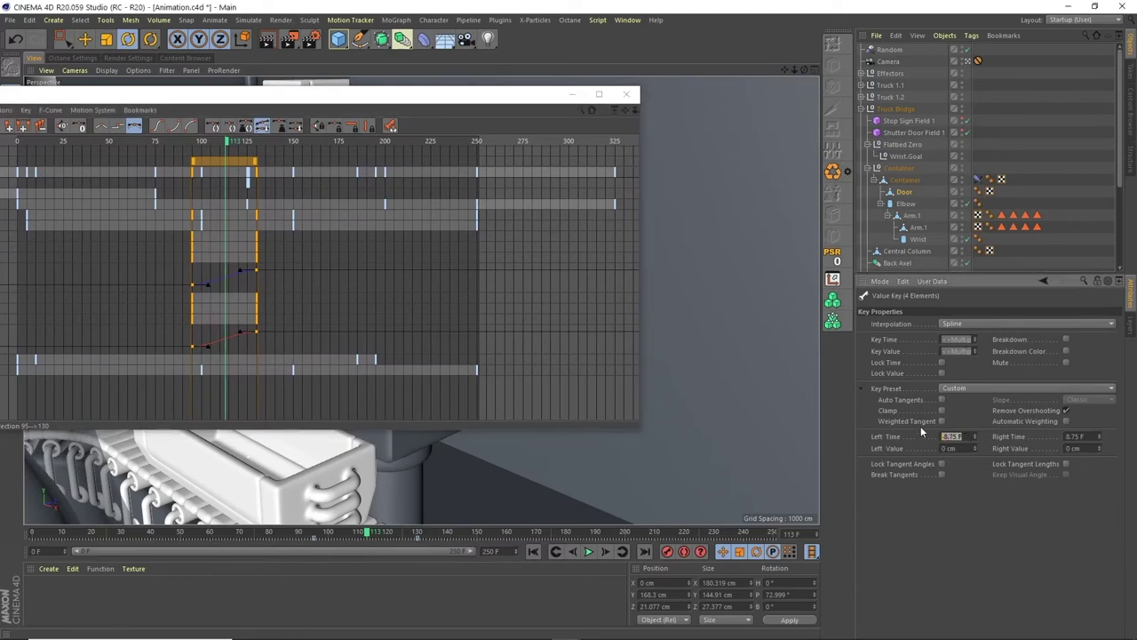
text(12)
key(Return)
Step: Expand the Truck Bridge's own Position Z curve and set the left tangent time of all its keys to -25 F
drag(382, 106, 565, 118)
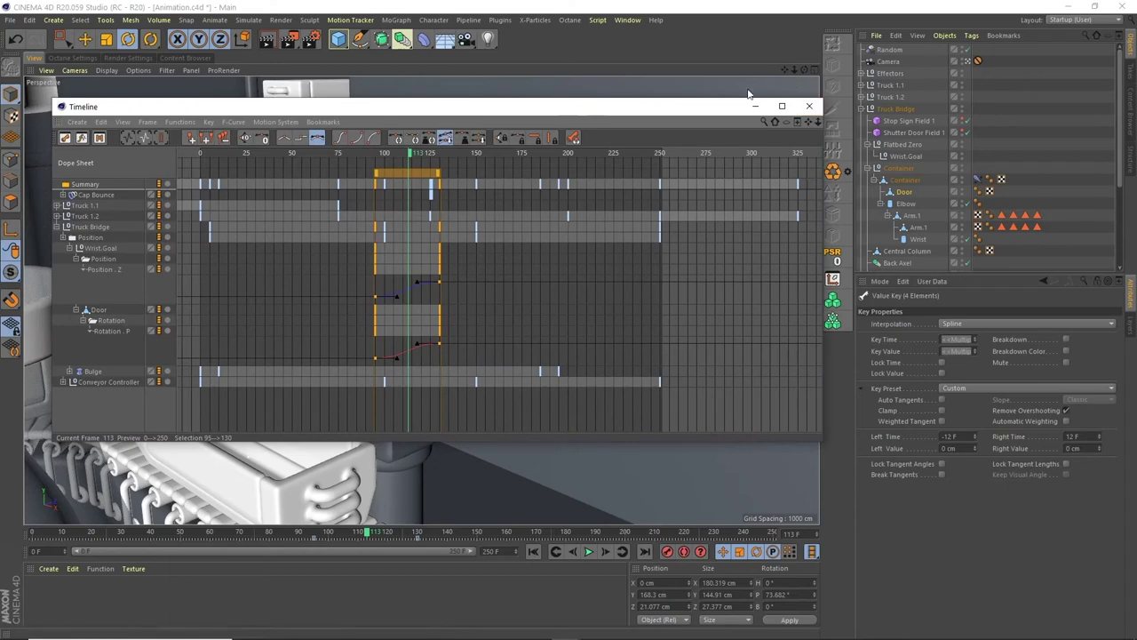
click(67, 238)
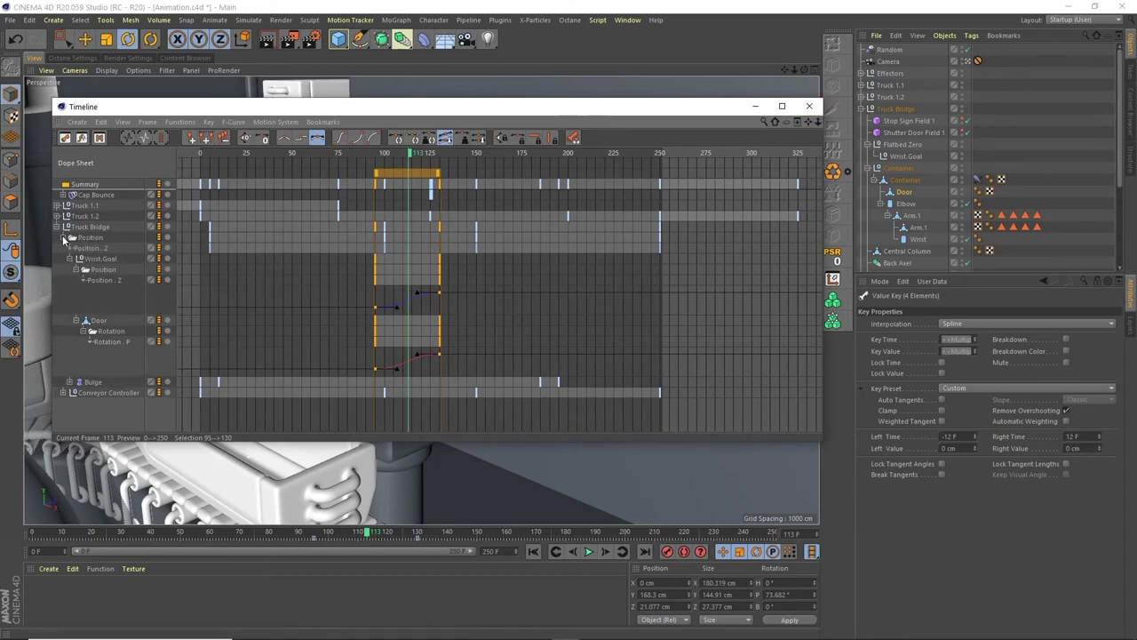
click(71, 249)
drag(197, 260, 705, 282)
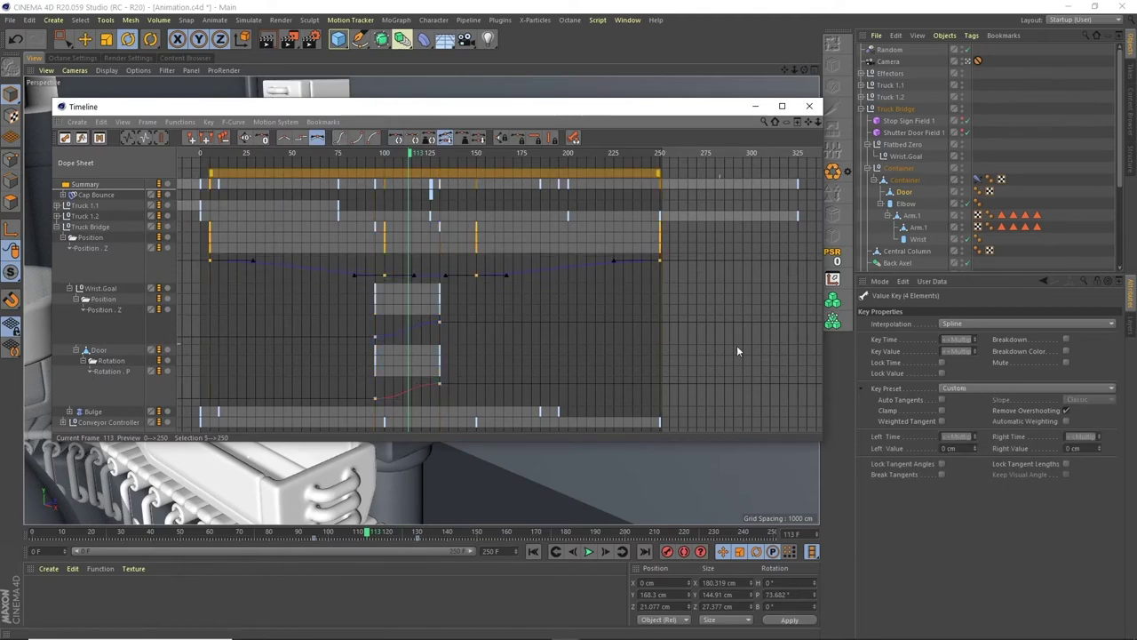
click(383, 275)
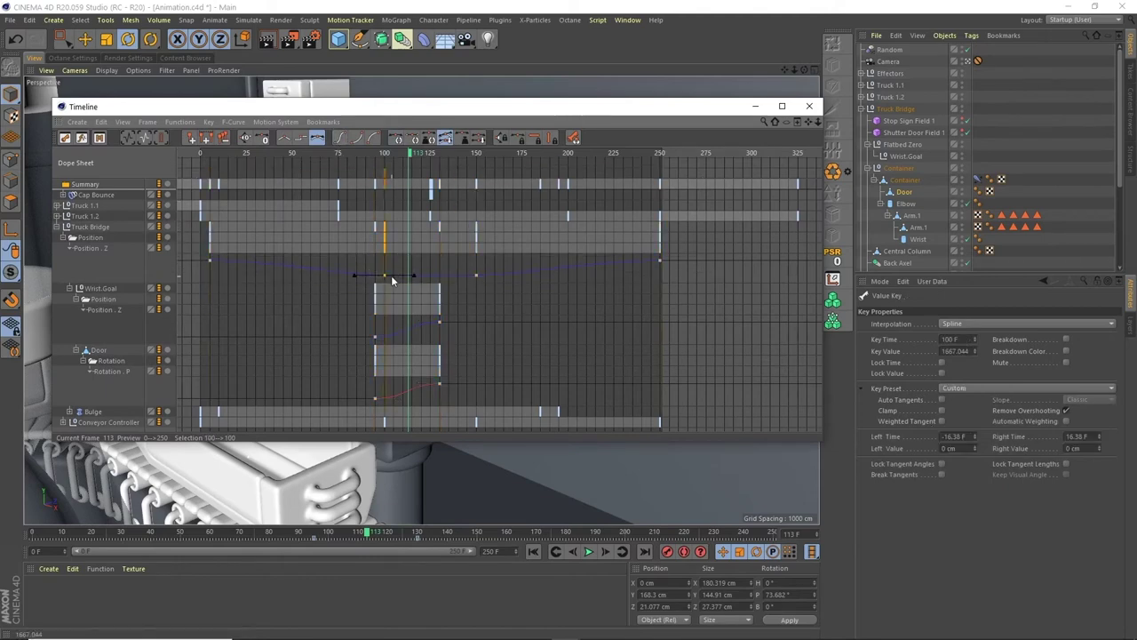
click(98, 248)
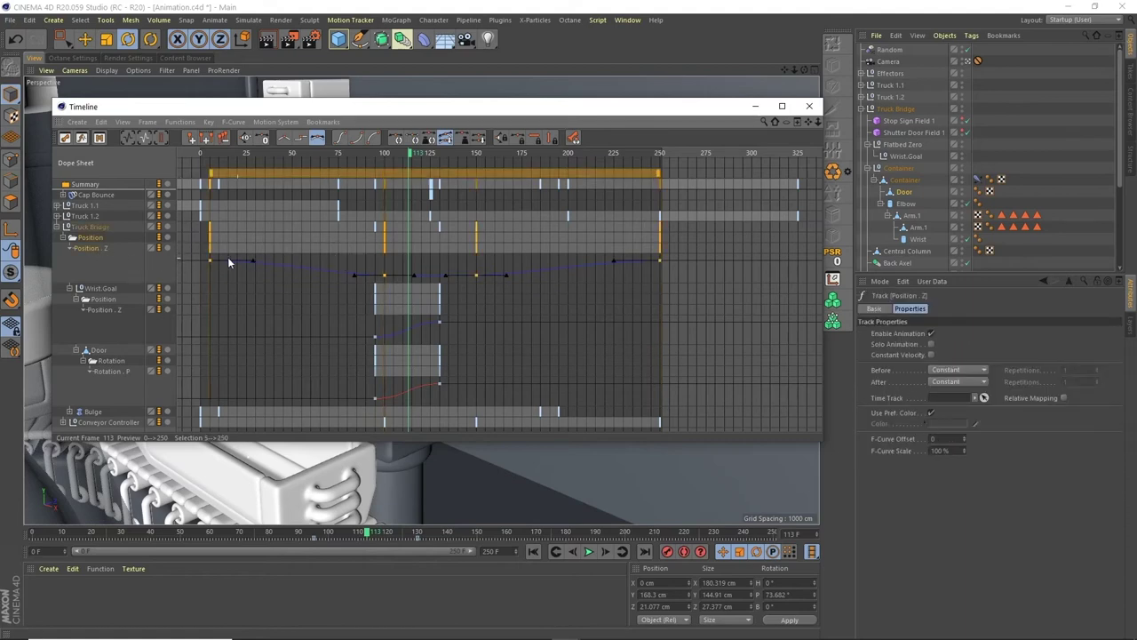
drag(253, 267, 686, 281)
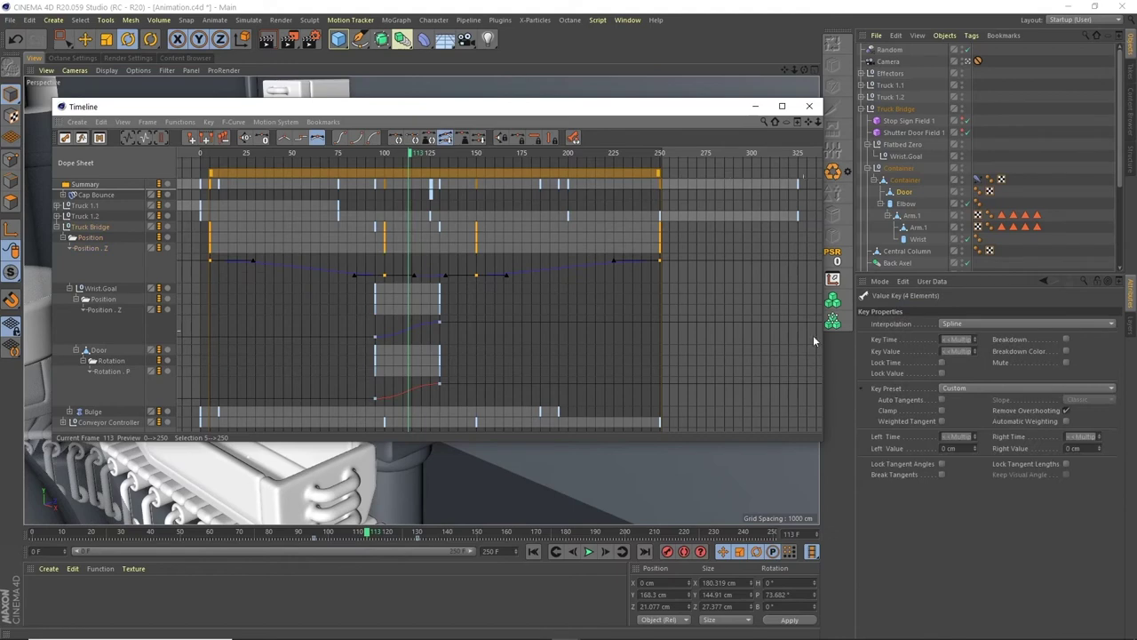
click(961, 415)
text(-25)
key(Return)
Step: Close the Timeline and play back the animation to check the bridge truck's eased movement
key(shift+F3)
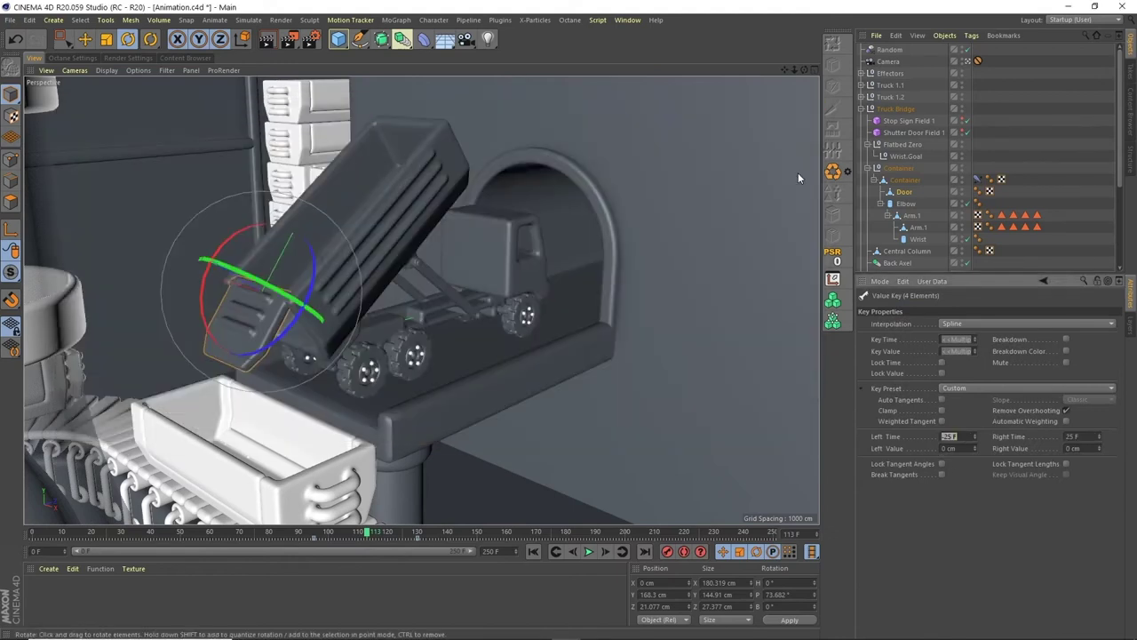
click(582, 548)
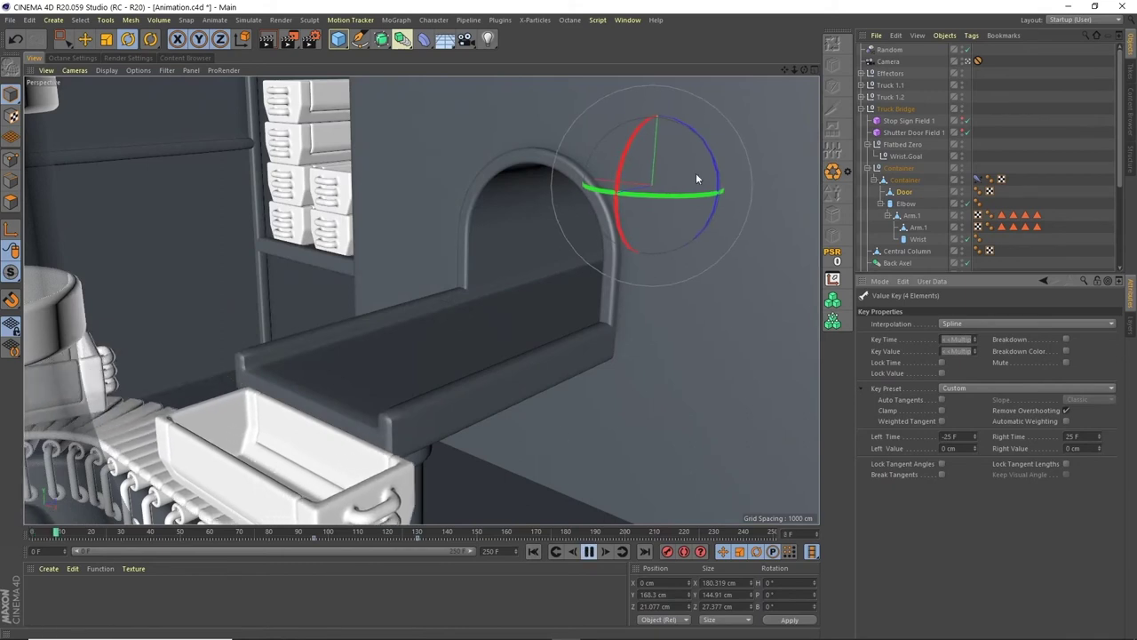
click(1081, 111)
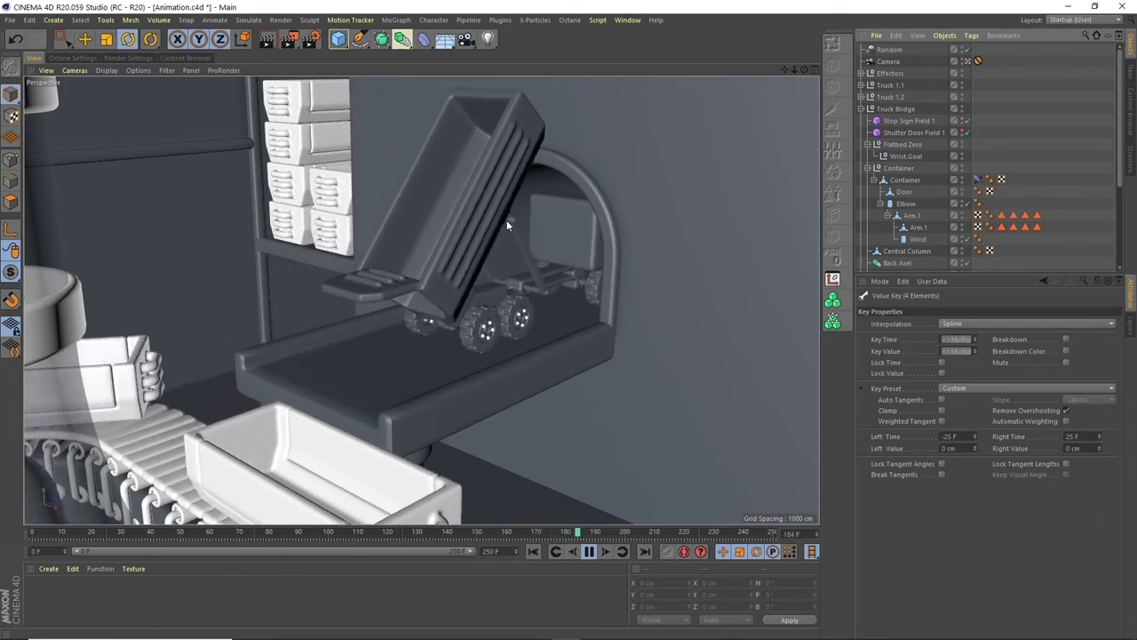
key(F8)
Step: Reopen the Timeline's dope sheet and collapse the Wrist.Goal and Door tracks under Truck Bridge
click(627, 20)
click(704, 156)
drag(851, 152, 668, 109)
click(197, 245)
click(201, 255)
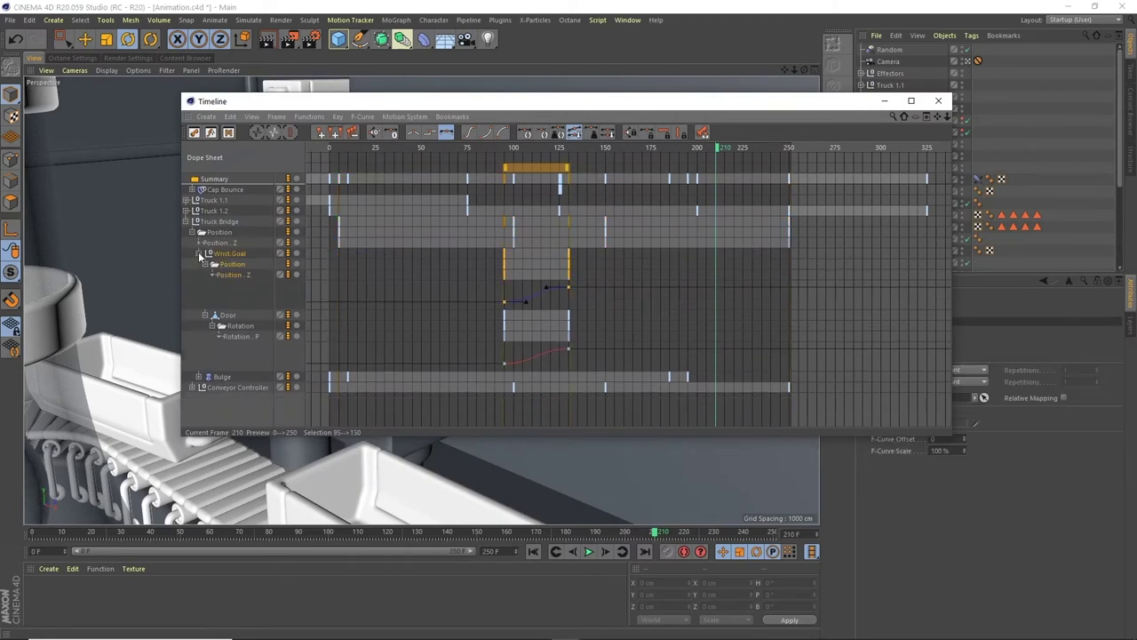
click(198, 255)
click(203, 265)
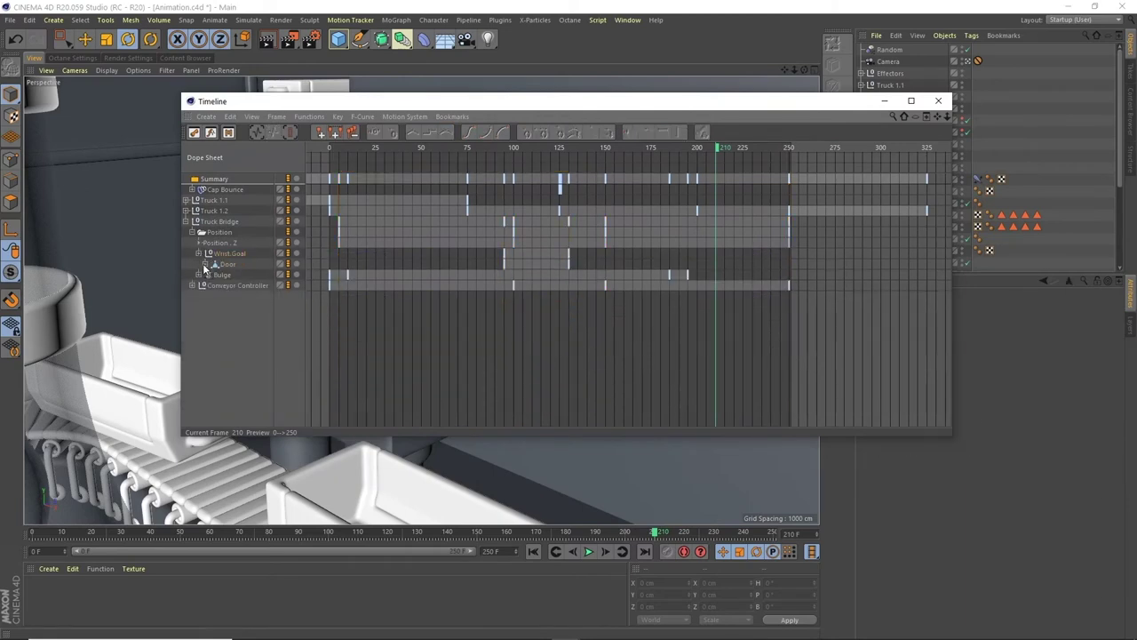
Step: Duplicate the Wrist.Goal and Door keys from frames 95 and 130 to frames 175 and 210
drag(516, 253, 584, 260)
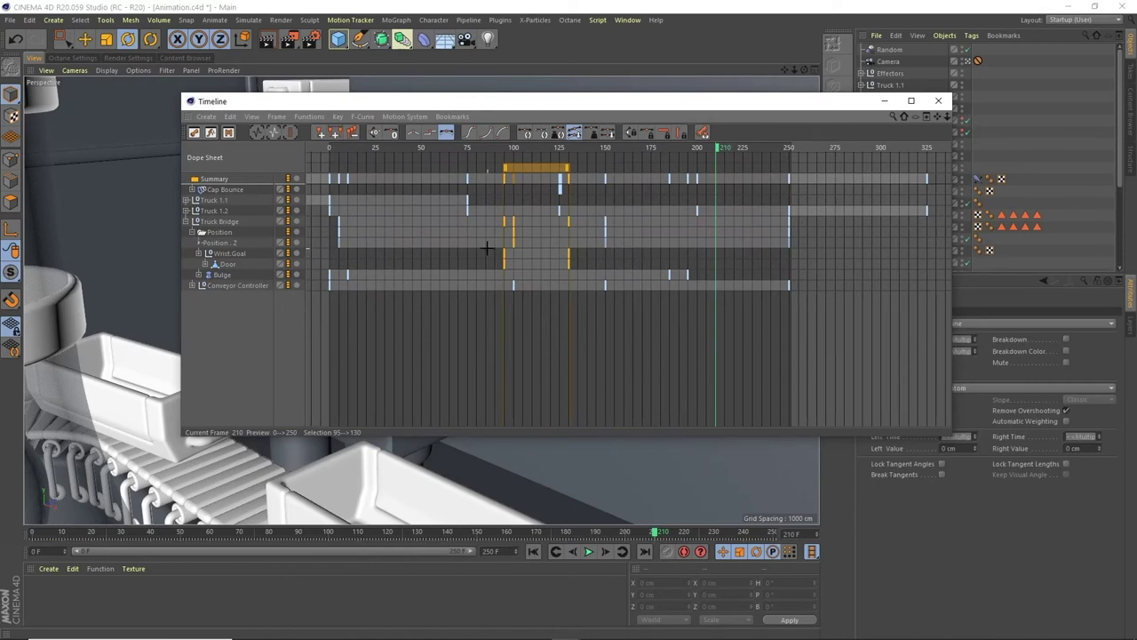
mouse_move(537, 169)
mouse_down()
mouse_move(559, 169)
mouse_move(537, 168)
mouse_up()
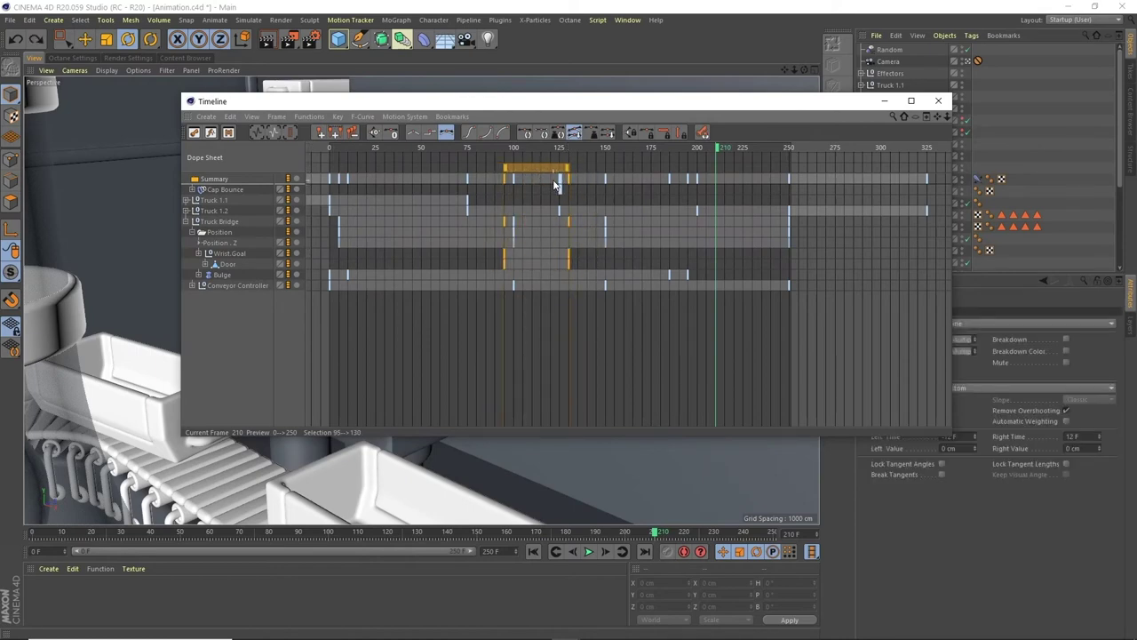
drag(545, 171, 691, 171)
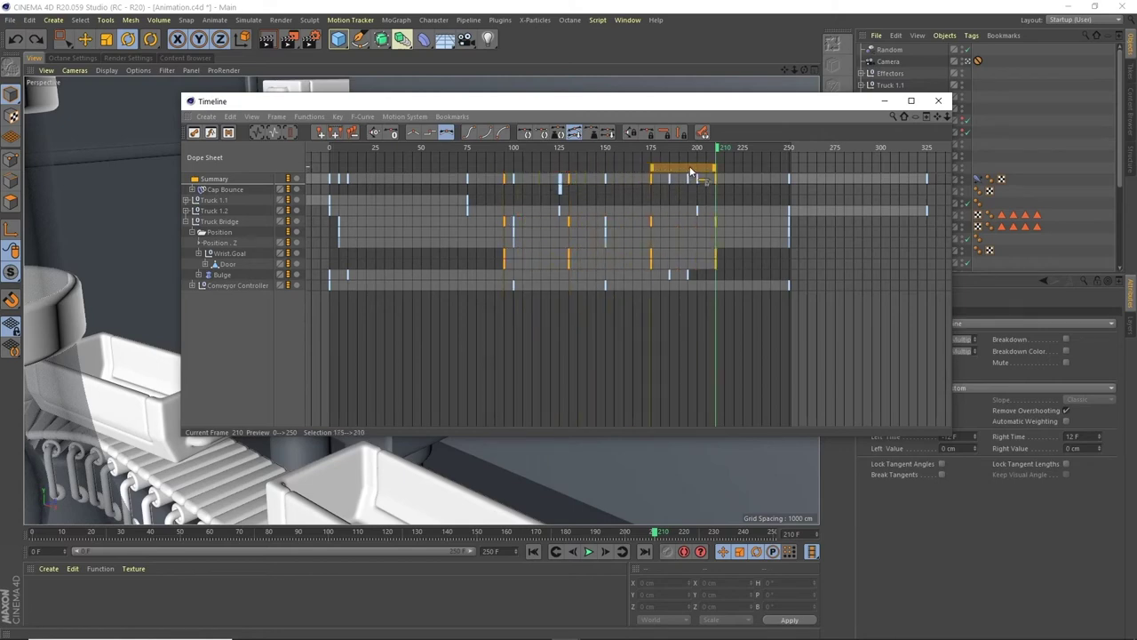
Step: Reverse the order of the copied Wrist.Goal and Door keys and shift them to frames 147 and 179
click(714, 280)
click(715, 258)
drag(717, 269, 693, 272)
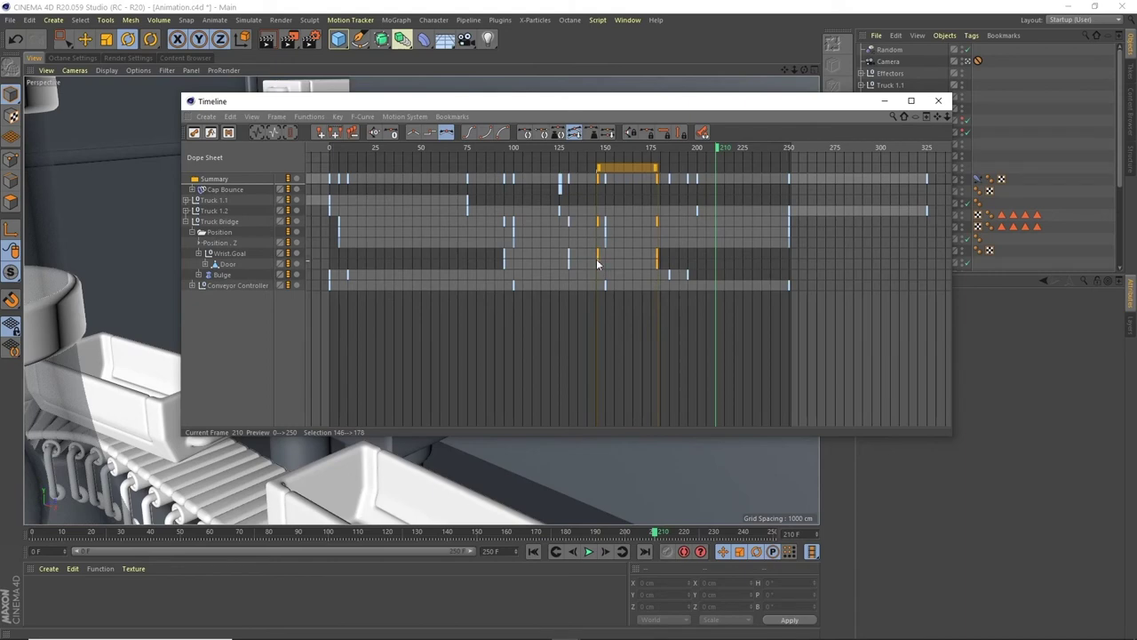
drag(616, 170, 632, 172)
mouse_move(605, 242)
drag(620, 167, 621, 169)
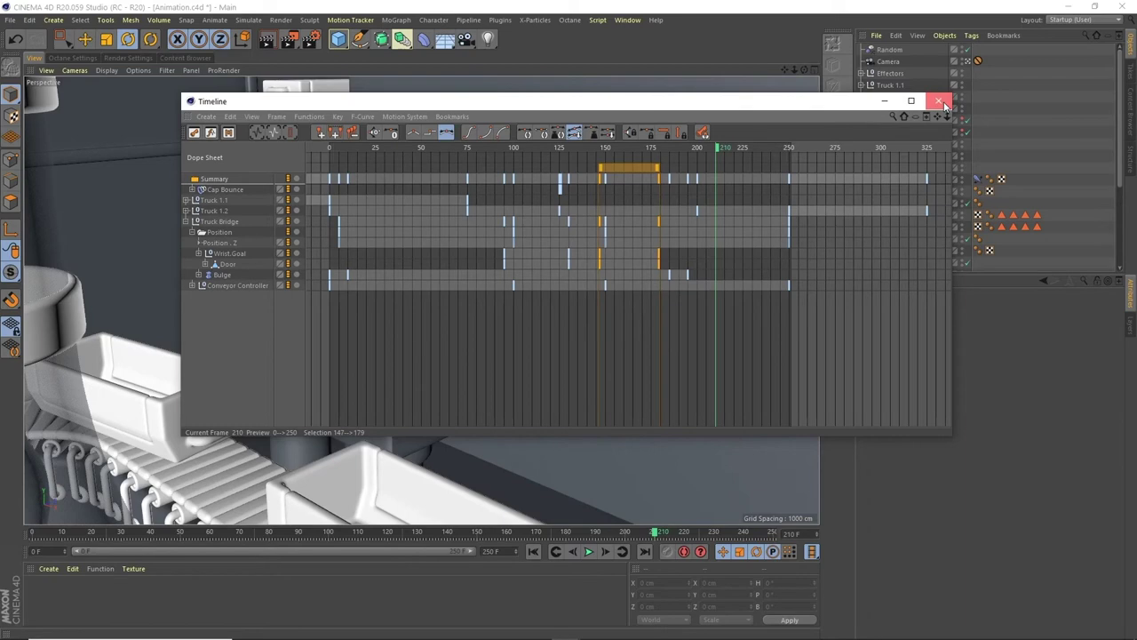
Step: Shift all of the Door's keys about 5 frames later so they span frames 100 to 184, and close the Timeline
click(227, 264)
drag(547, 167, 557, 170)
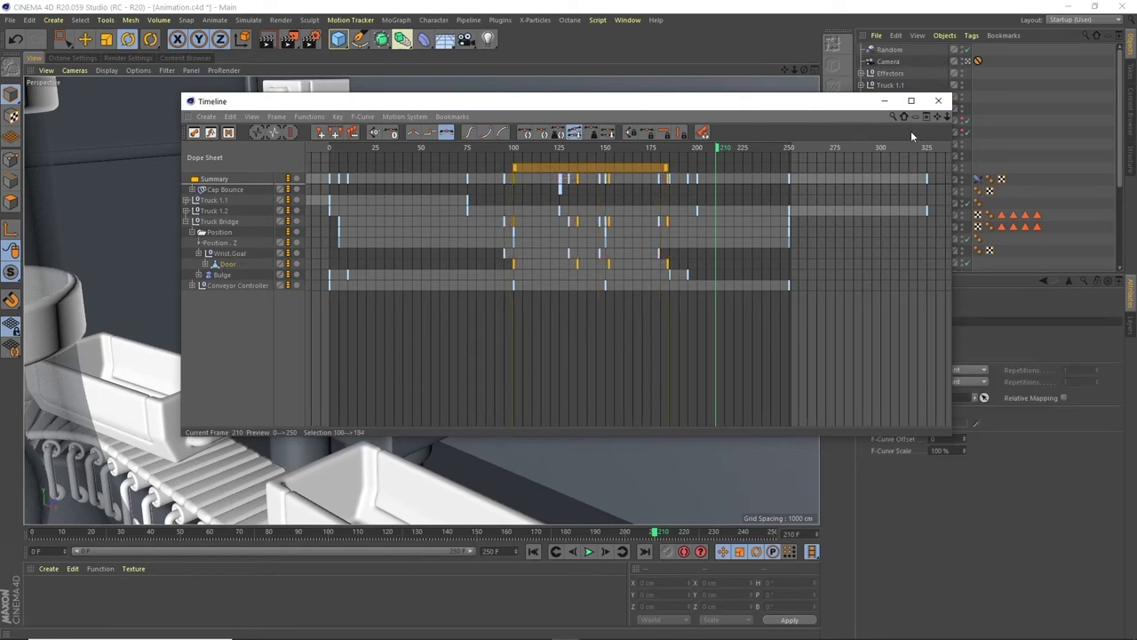
click(938, 100)
Step: Play back the animation to check the truck's tipping and departure, and return the viewport to the whole factory
drag(402, 533, 190, 539)
click(588, 552)
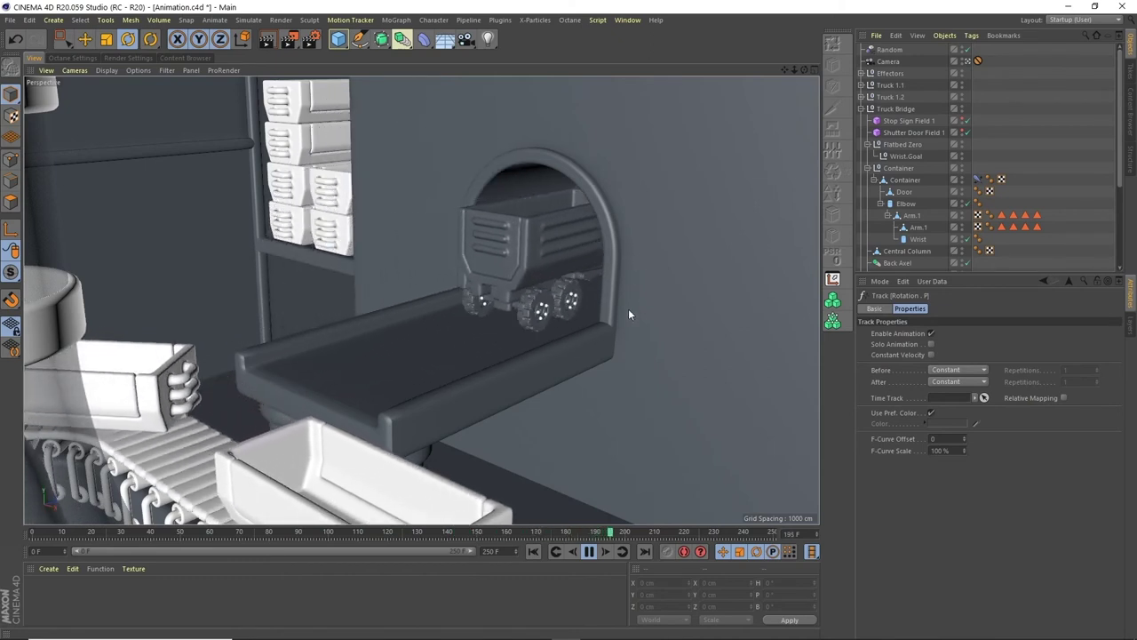
key(F8)
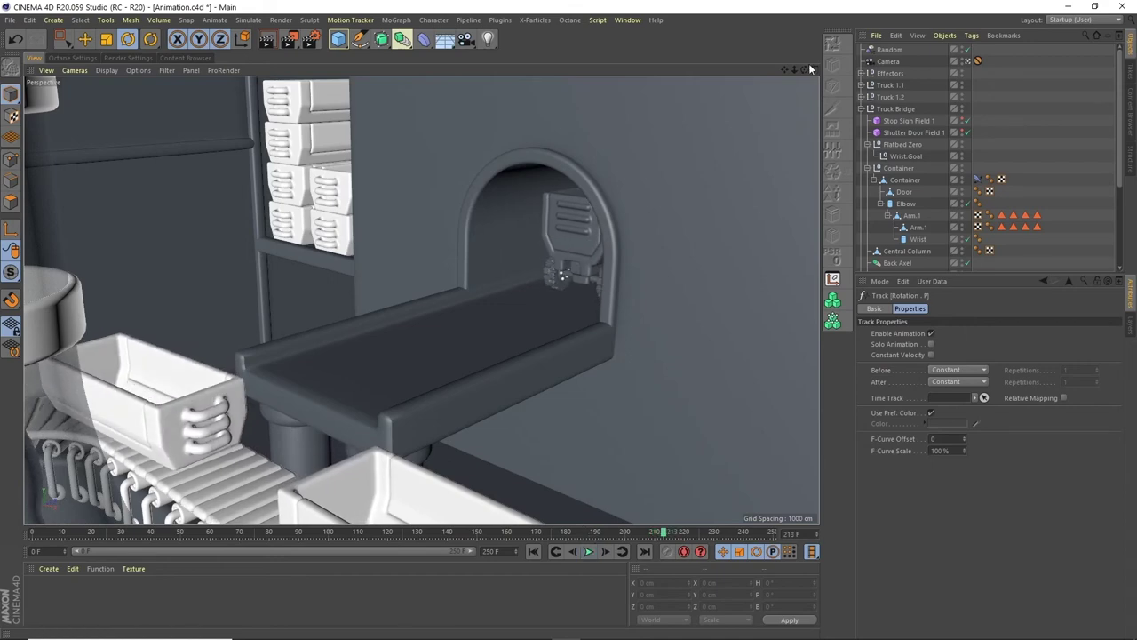
click(810, 69)
middle_click(333, 86)
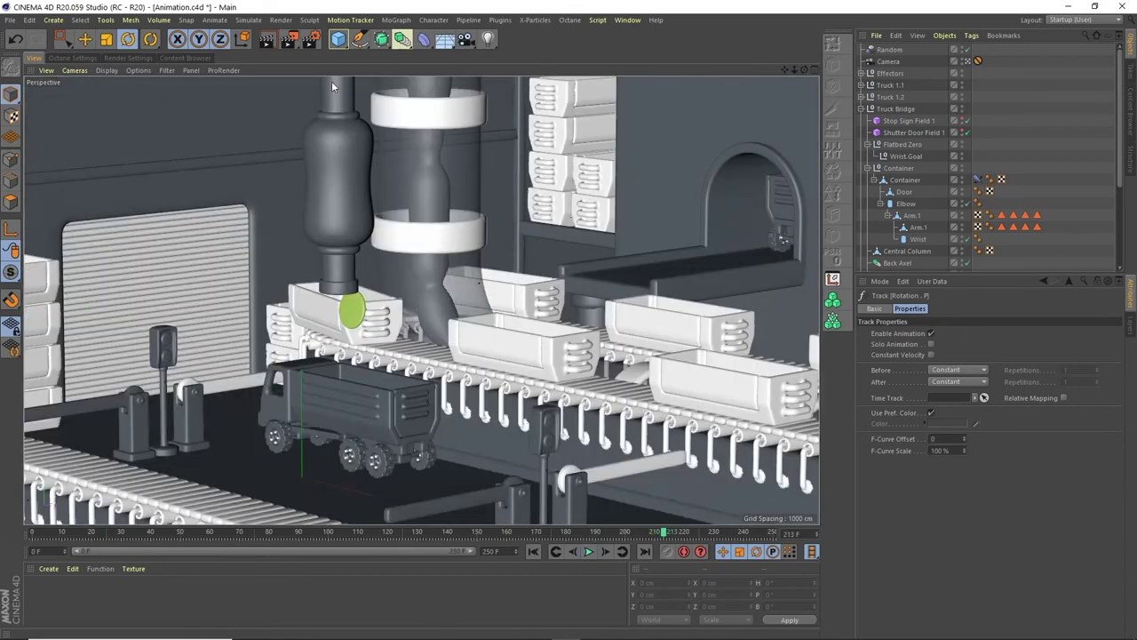
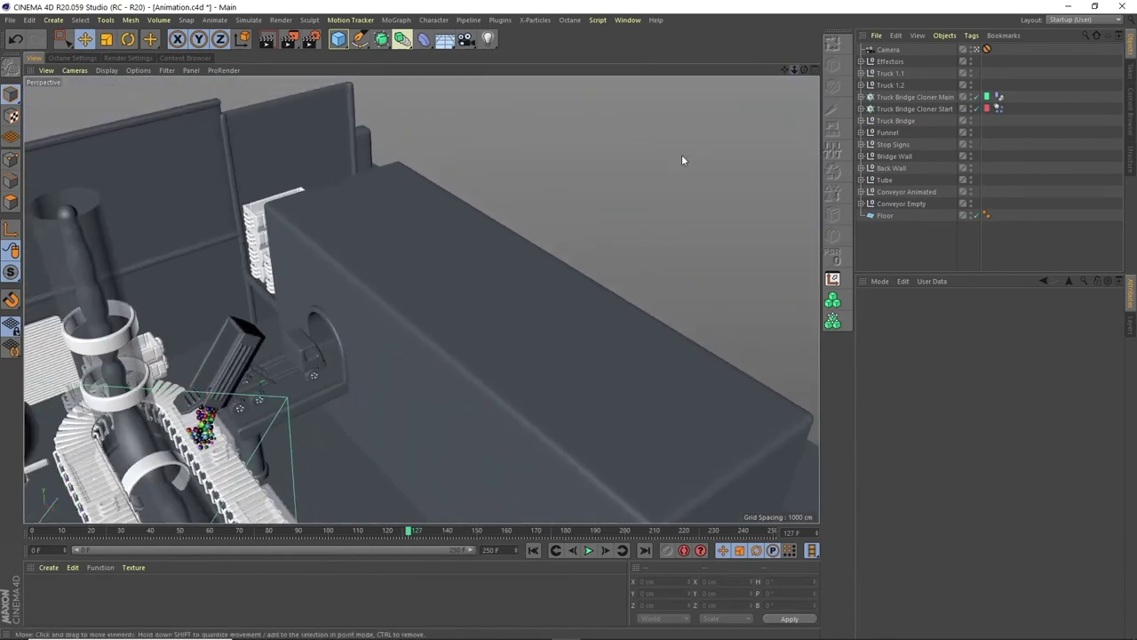
Step: In a top view of the factory, place a copy of the Tube group's Tube Spline at the start of the object hierarchy
click(75, 70)
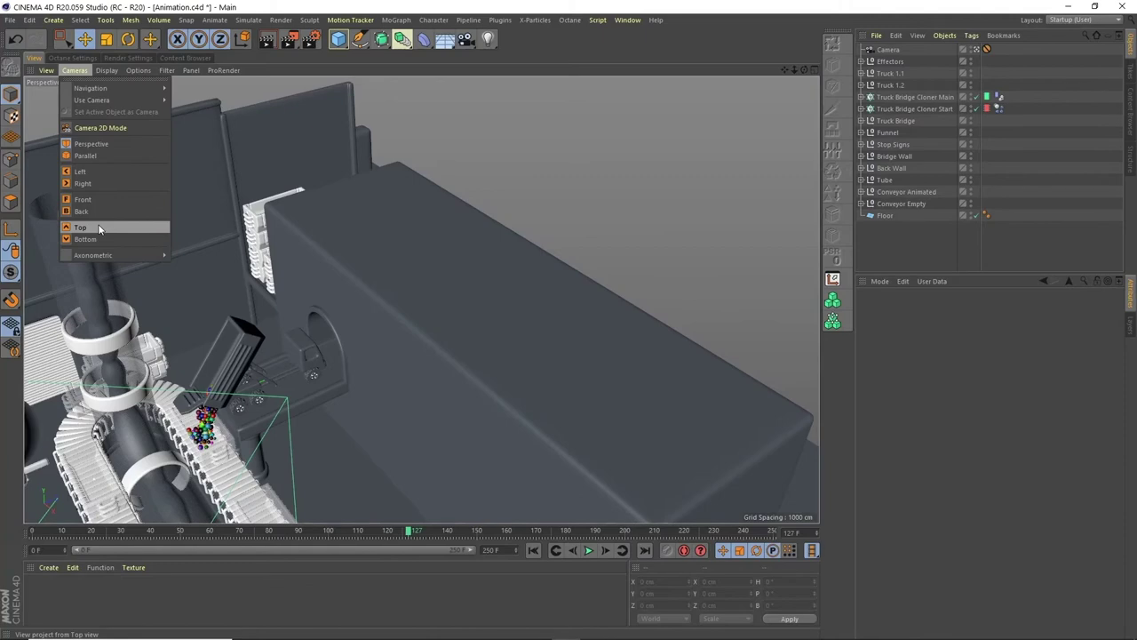
click(151, 227)
drag(795, 69, 367, 222)
scroll(367, 222, up, 5)
scroll(422, 297, down, 6)
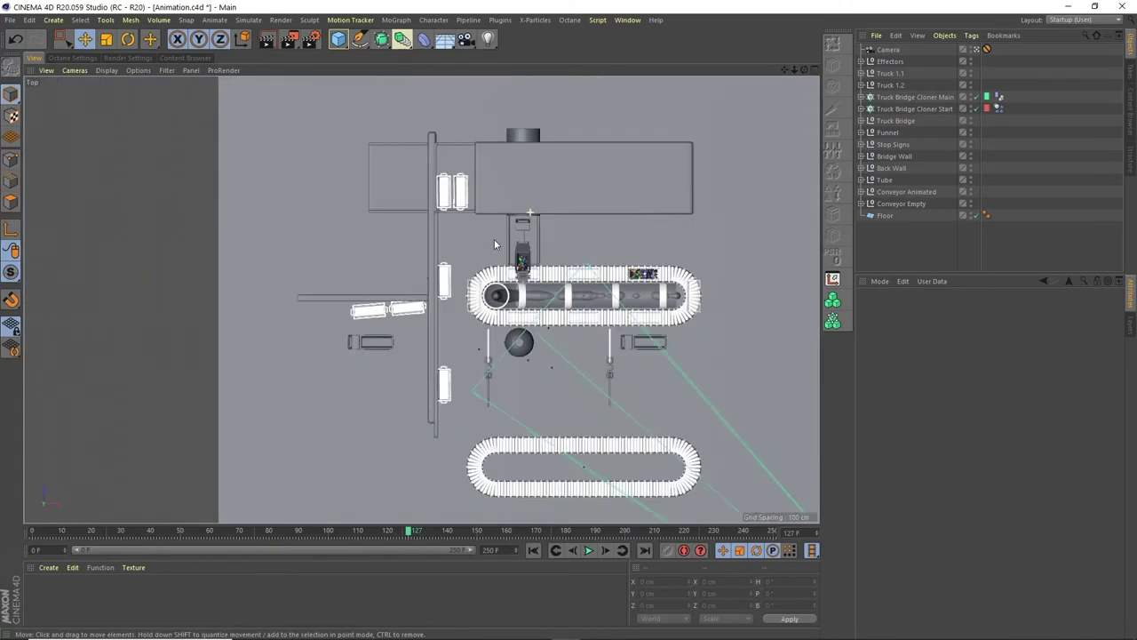
middle_drag(518, 257, 479, 270)
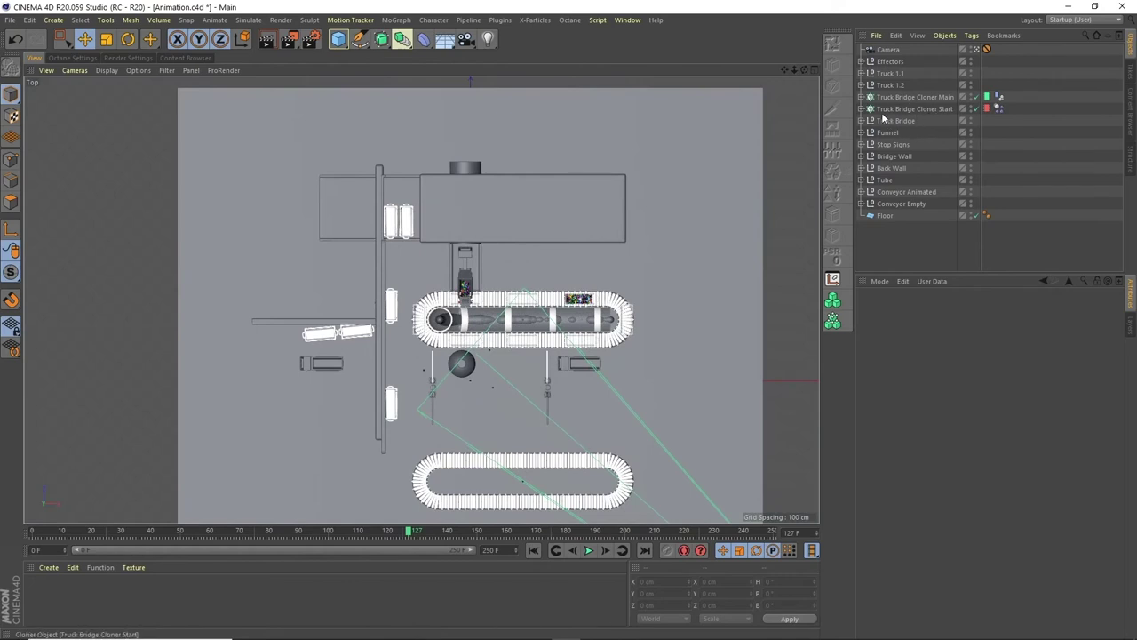
click(861, 179)
click(868, 228)
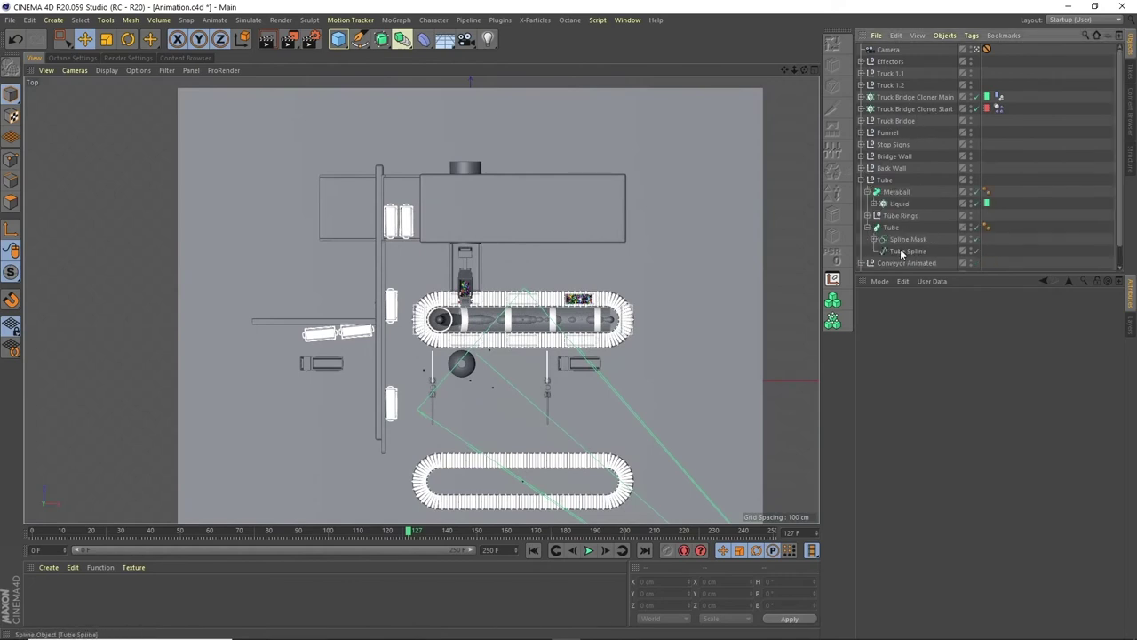
click(907, 251)
drag(907, 250, 900, 51)
Step: Lay the copied Tube Spline flat with a pitch of -90° and move it to about X 4 cm, Z 2611 cm
drag(517, 252, 517, 169)
click(128, 39)
drag(488, 206, 622, 285)
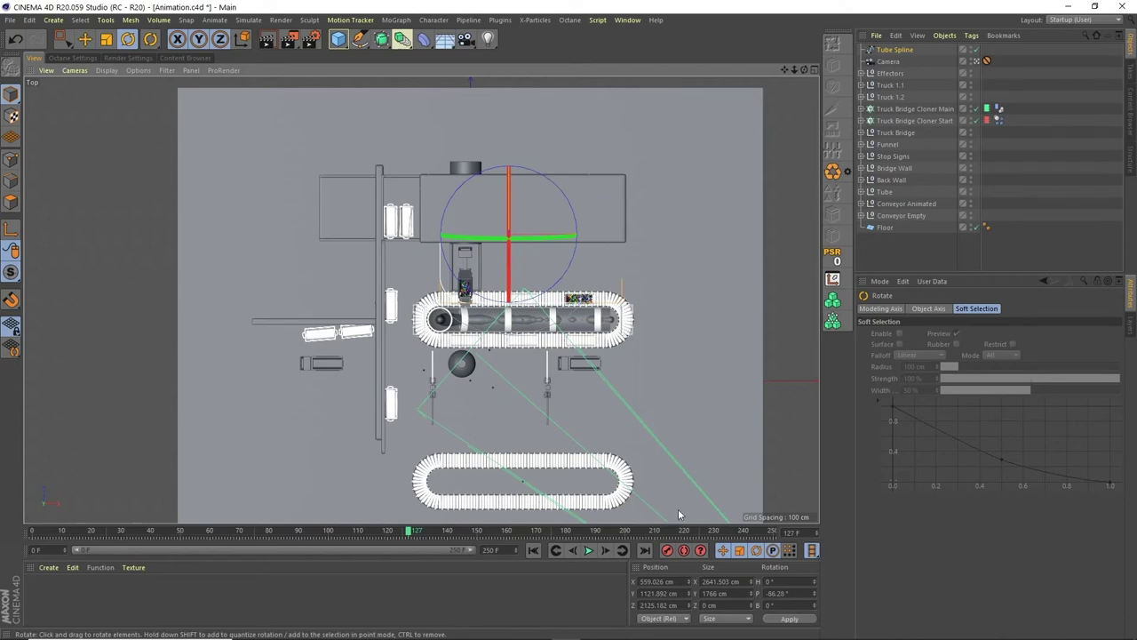
text(-90)
key(Return)
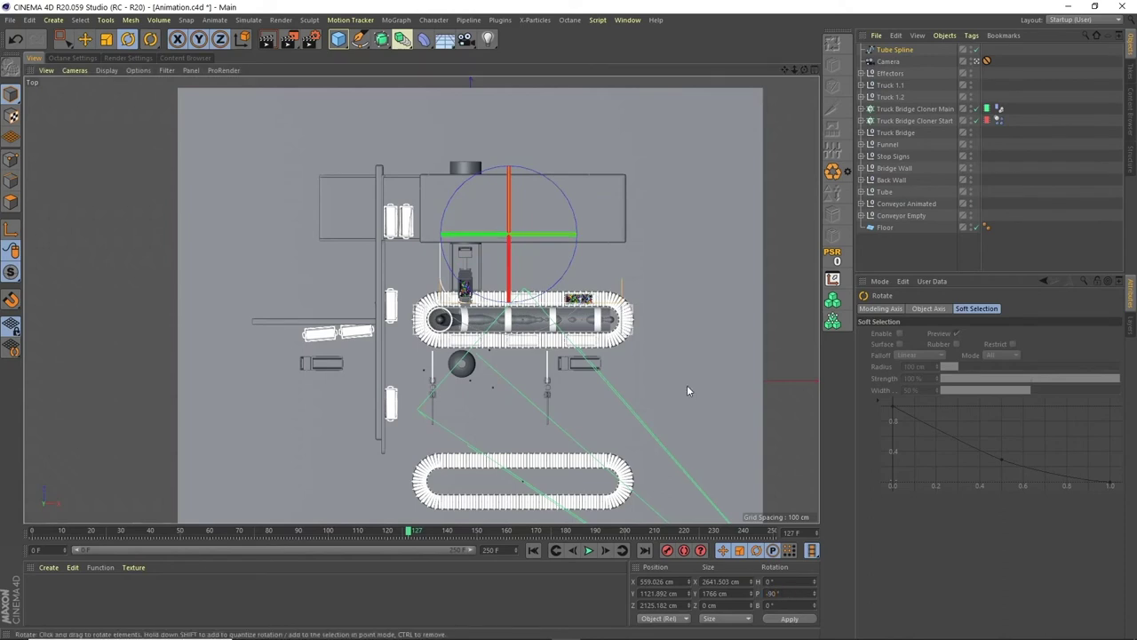
key(e)
drag(465, 287, 435, 257)
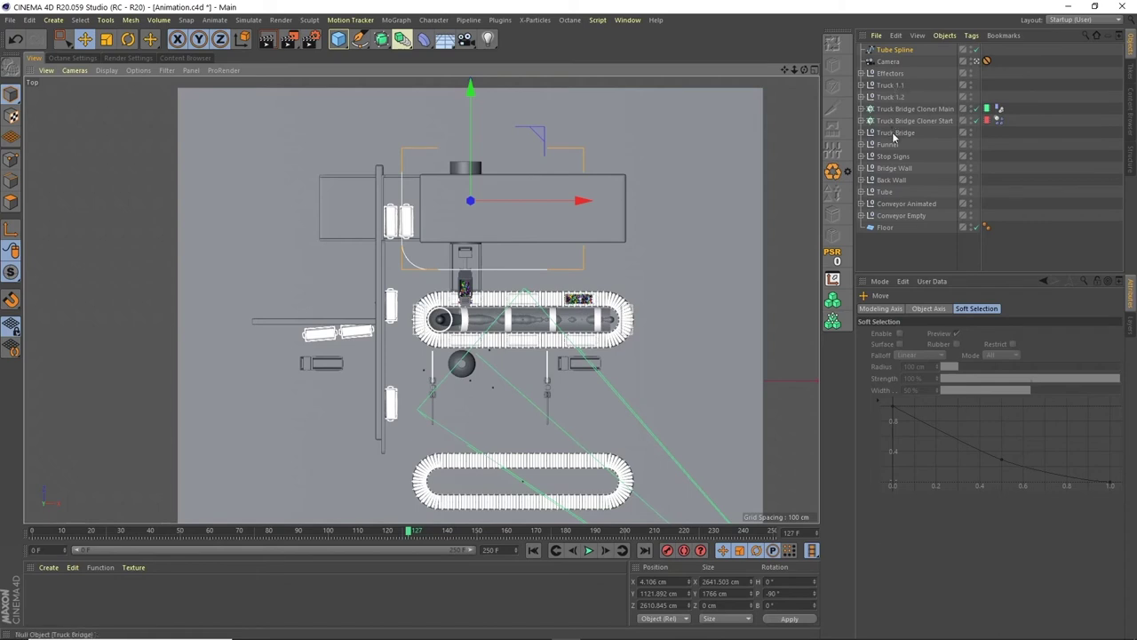
Step: Duplicate Truck 1.1, rename the copy Truck 3 and place it directly below Truck Bridge in the object hierarchy
click(893, 86)
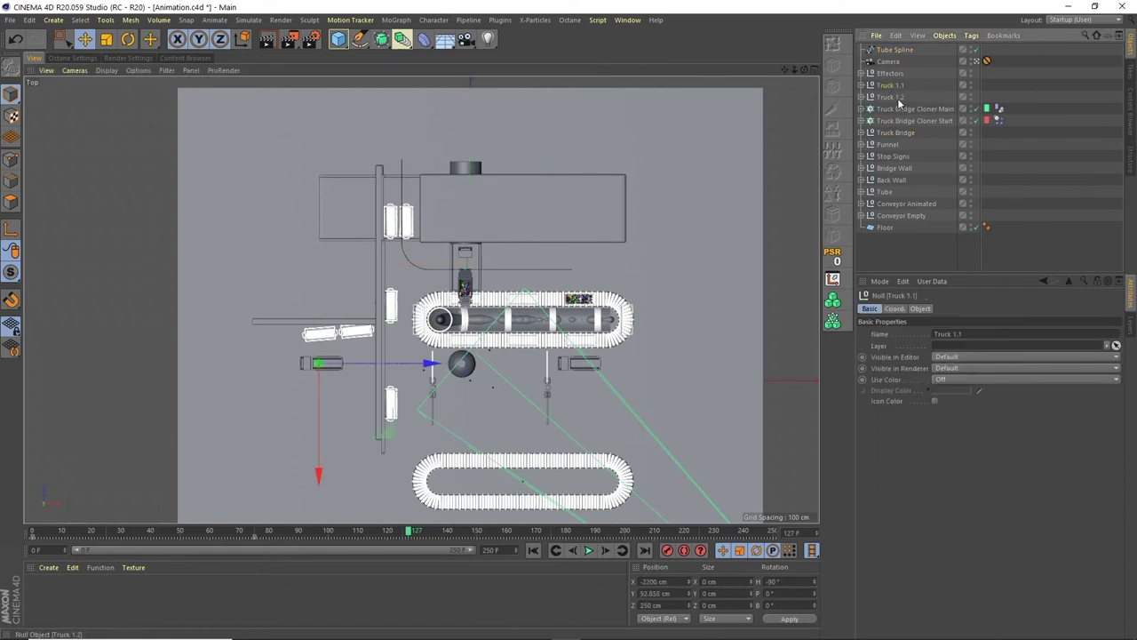
key(ctrl+z)
mouse_move(902, 87)
mouse_down()
mouse_move(901, 98)
mouse_move(893, 91)
mouse_up()
double_click(890, 85)
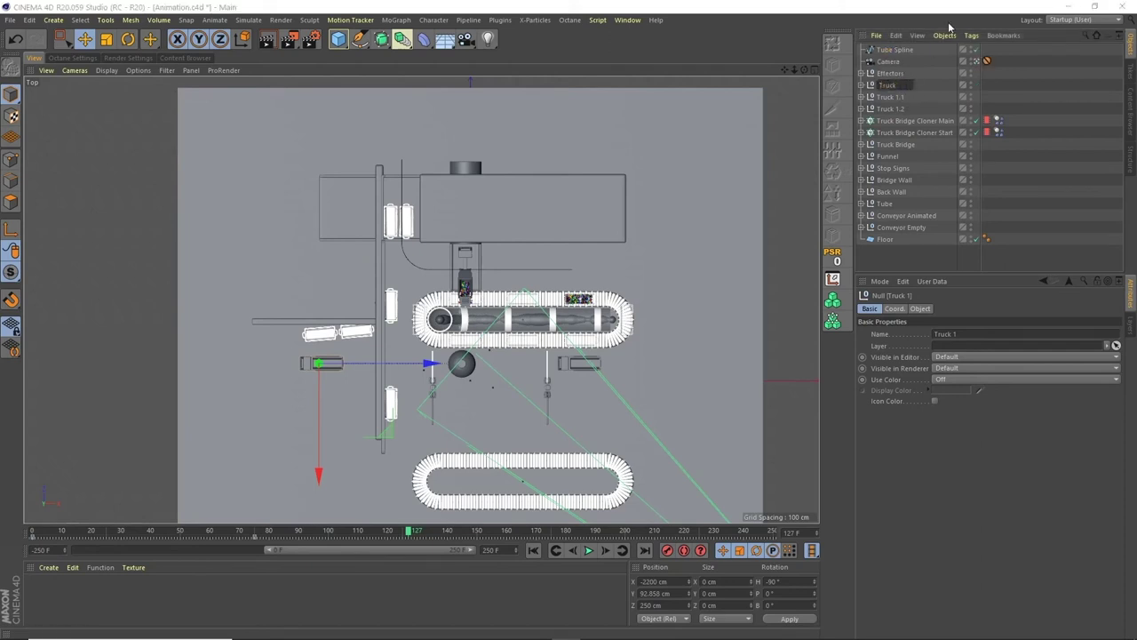
text(3)
key(Return)
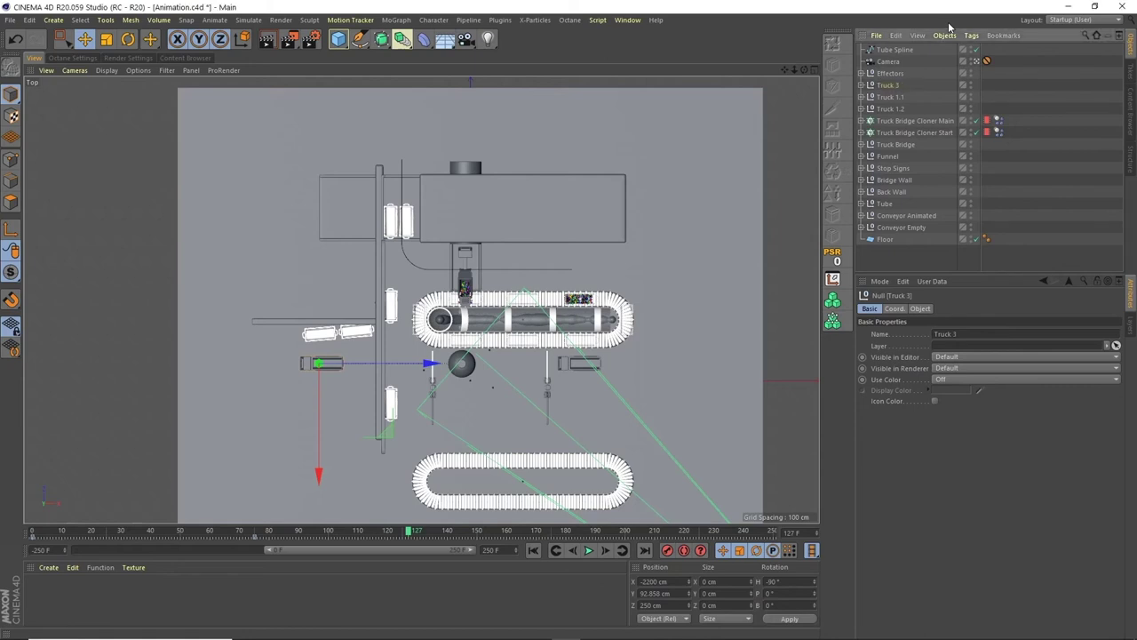
drag(899, 113, 898, 112)
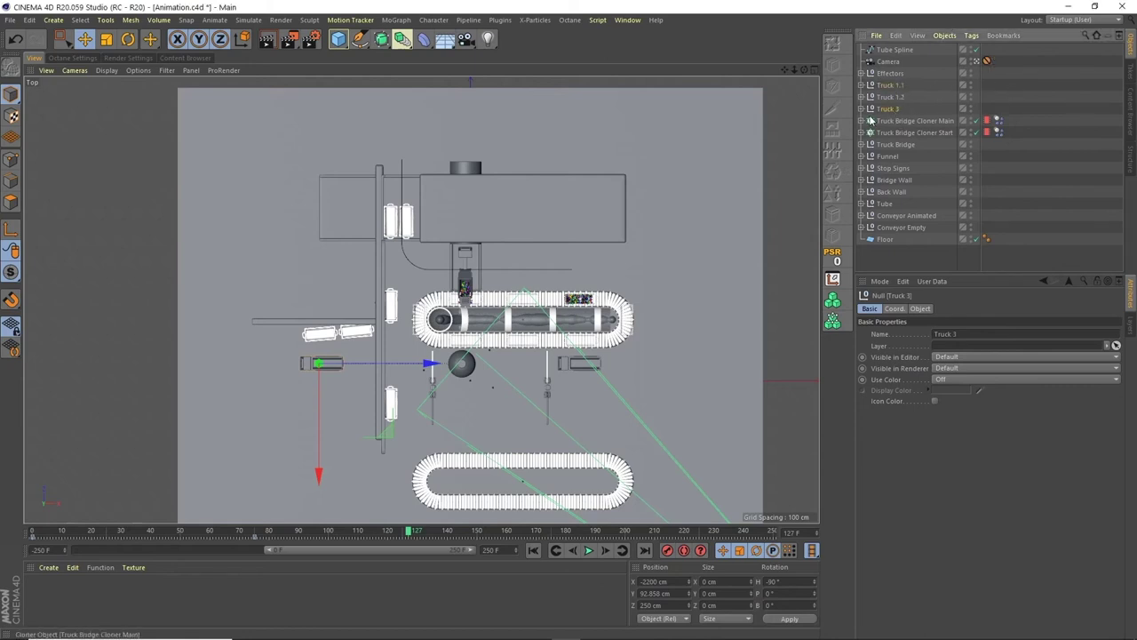
drag(896, 155, 897, 154)
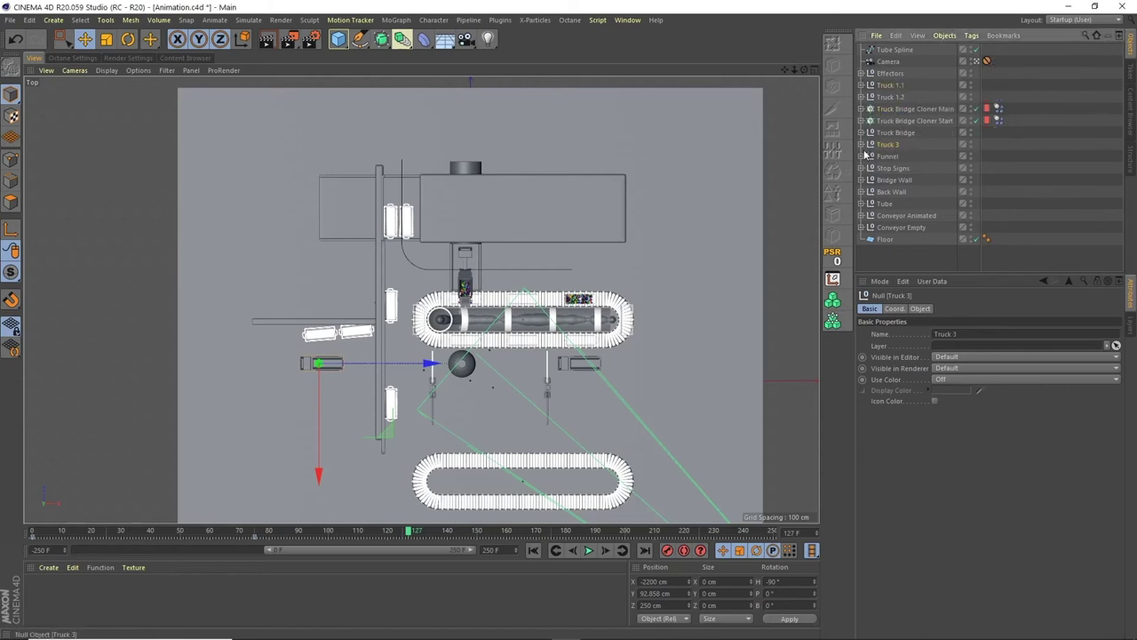
Step: Remove Truck 3's copied animation keys in the Timeline, and close the Timeline
click(861, 144)
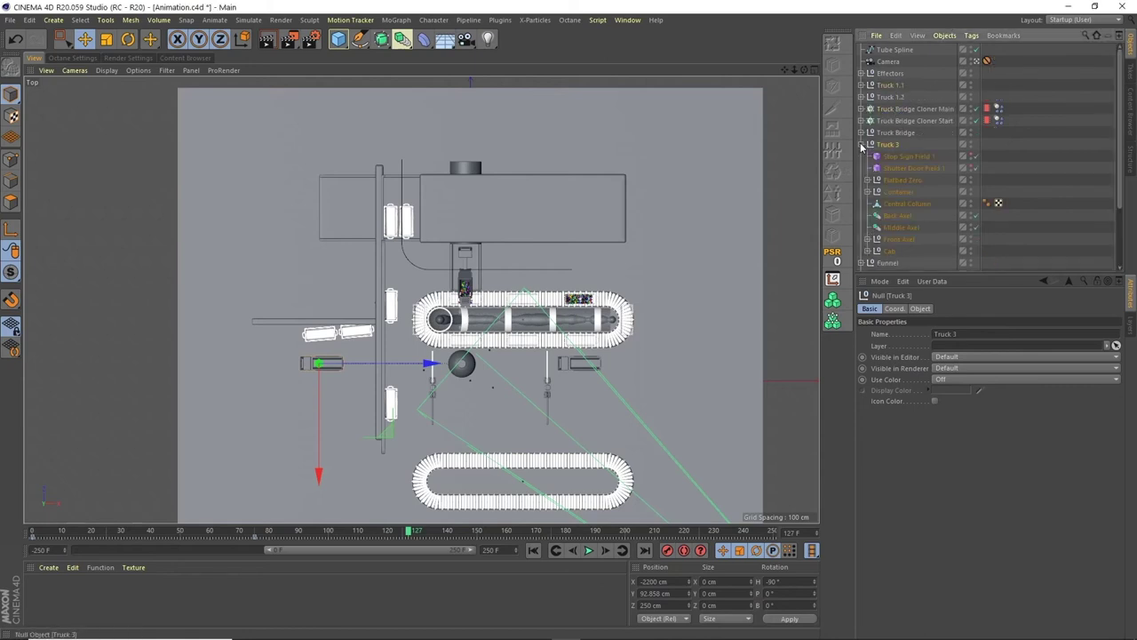
click(627, 20)
click(675, 154)
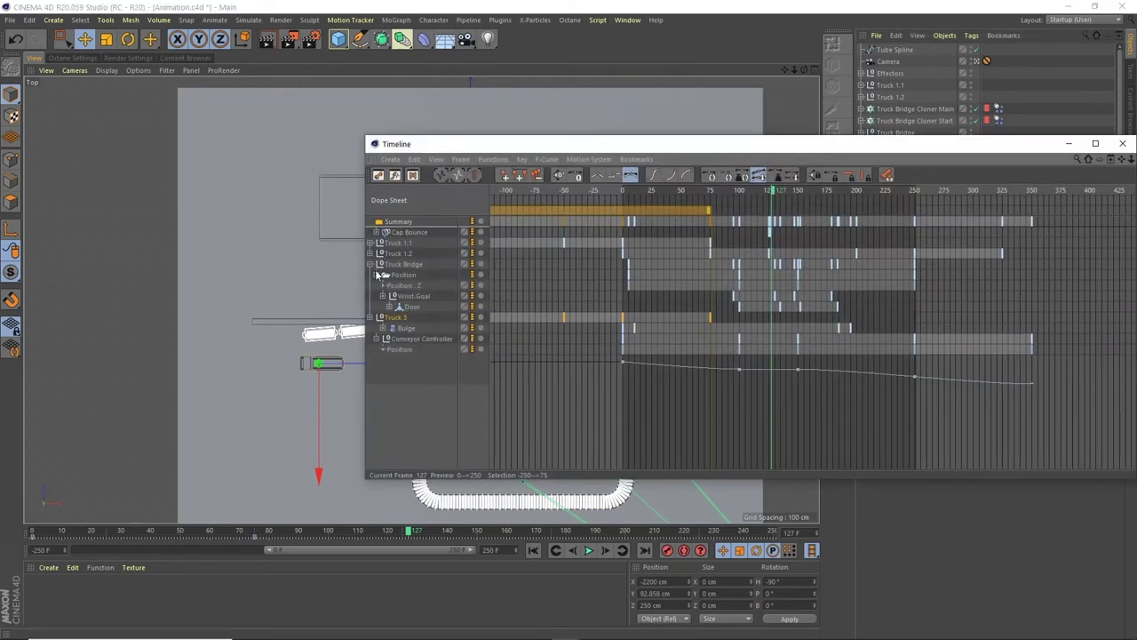
click(371, 265)
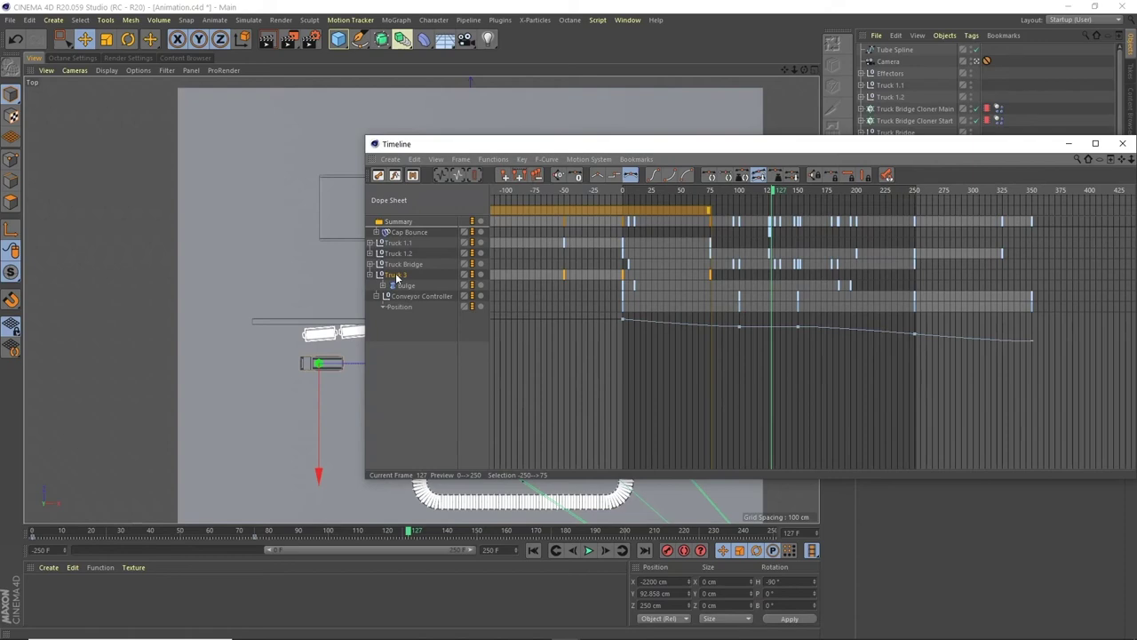
click(397, 278)
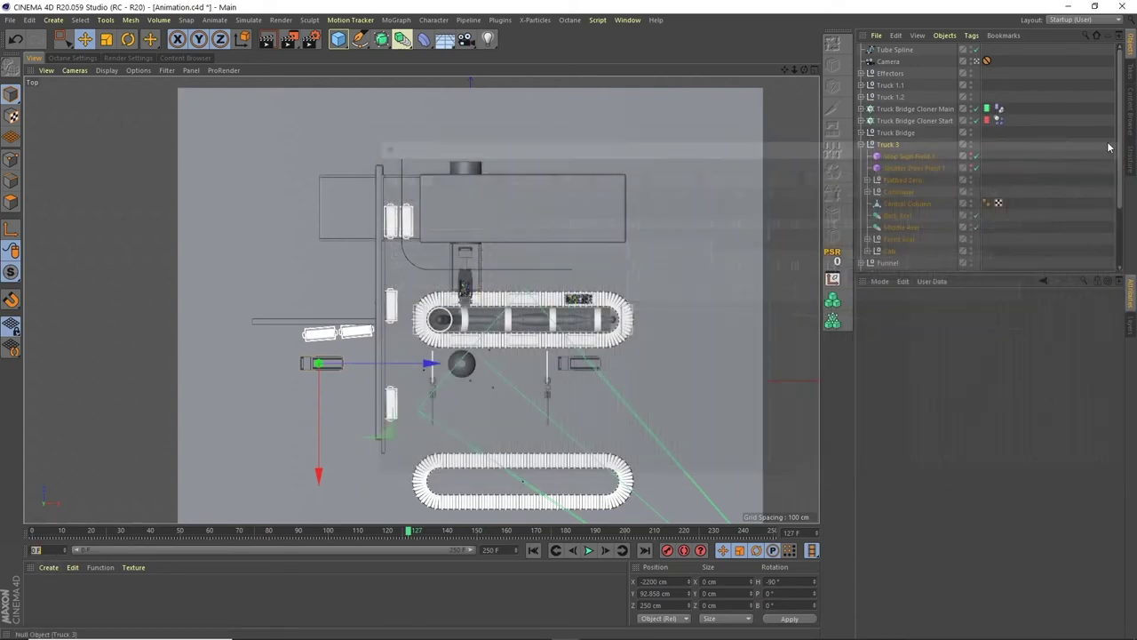
click(1122, 143)
click(861, 144)
Step: Move Truck 3 to the spline's start behind the building and group it with the copied Tube Spline as Truck 3 Motion
click(889, 144)
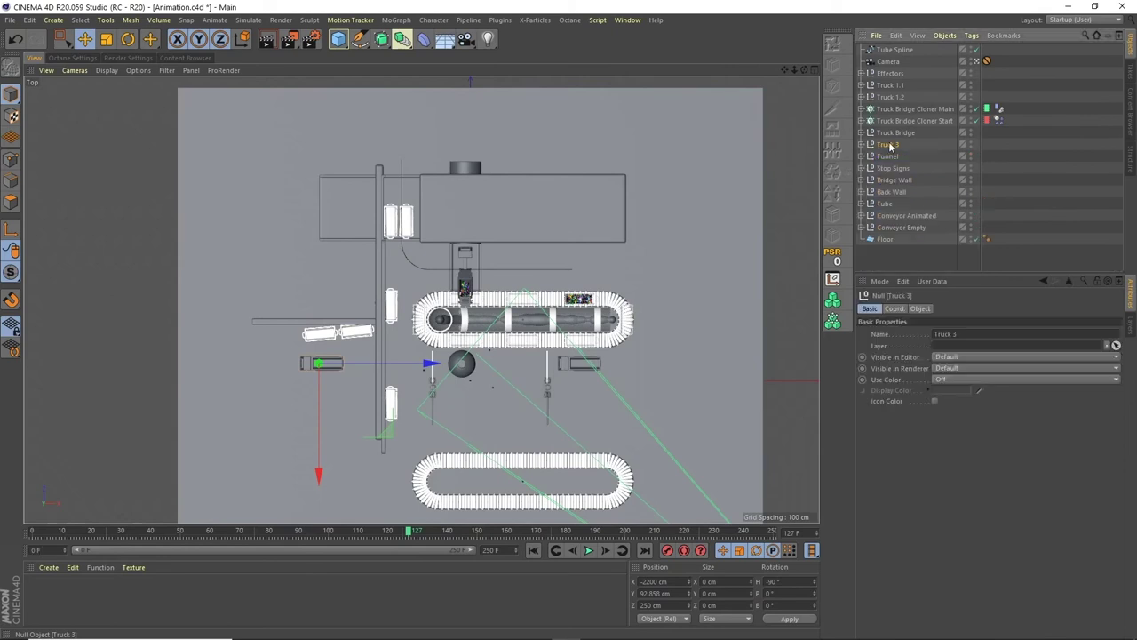
drag(351, 394, 441, 191)
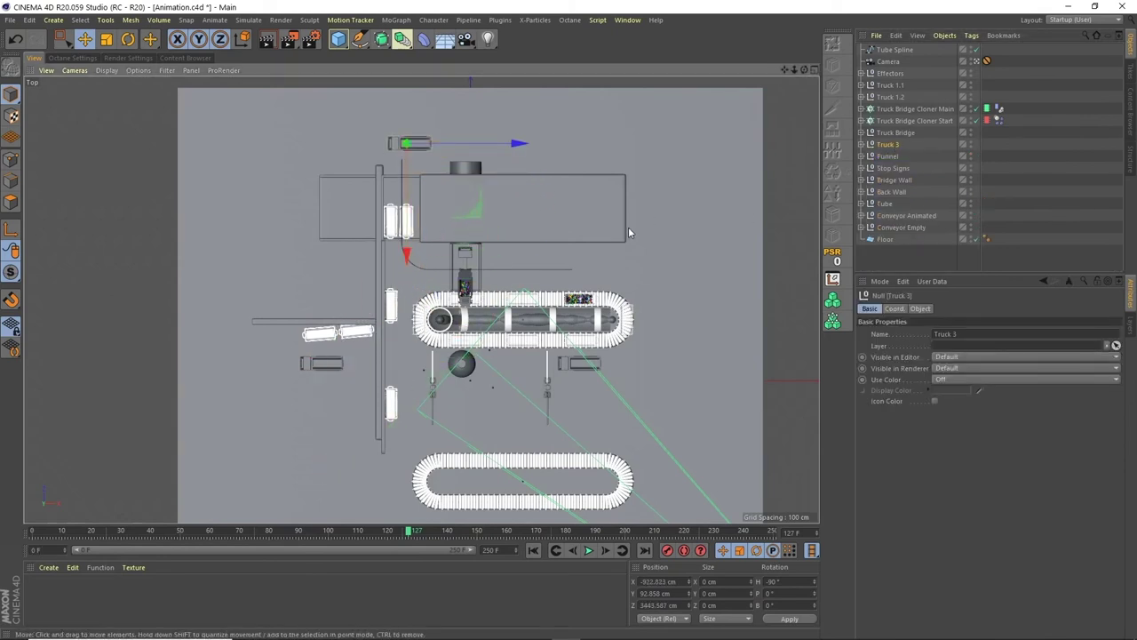
drag(893, 50, 890, 155)
ctrl+click(888, 132)
click(945, 36)
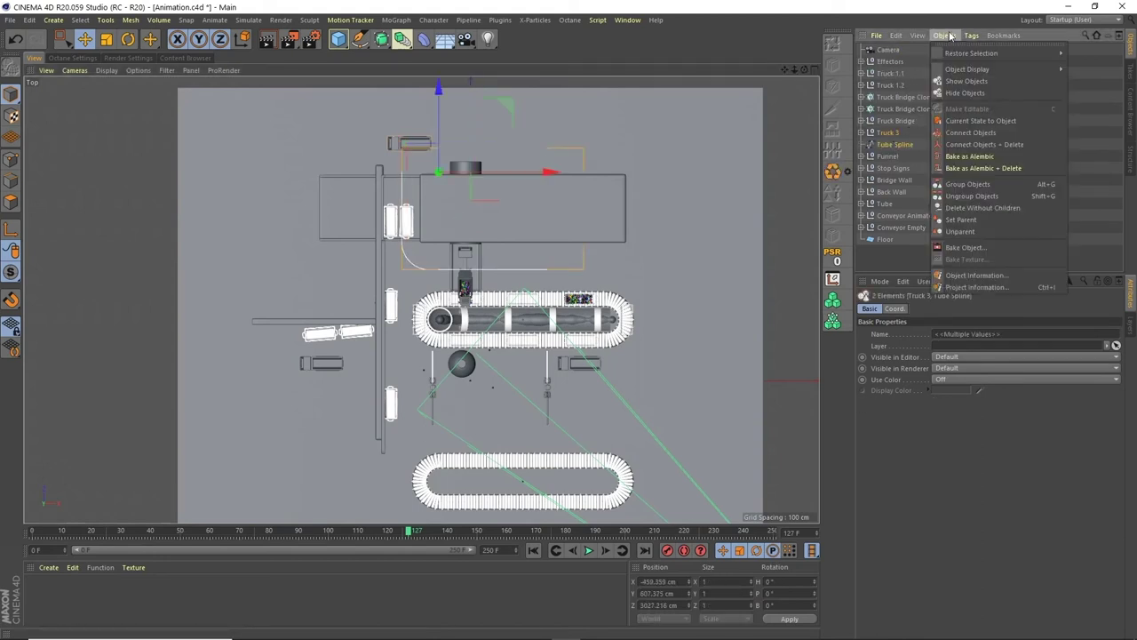
click(975, 185)
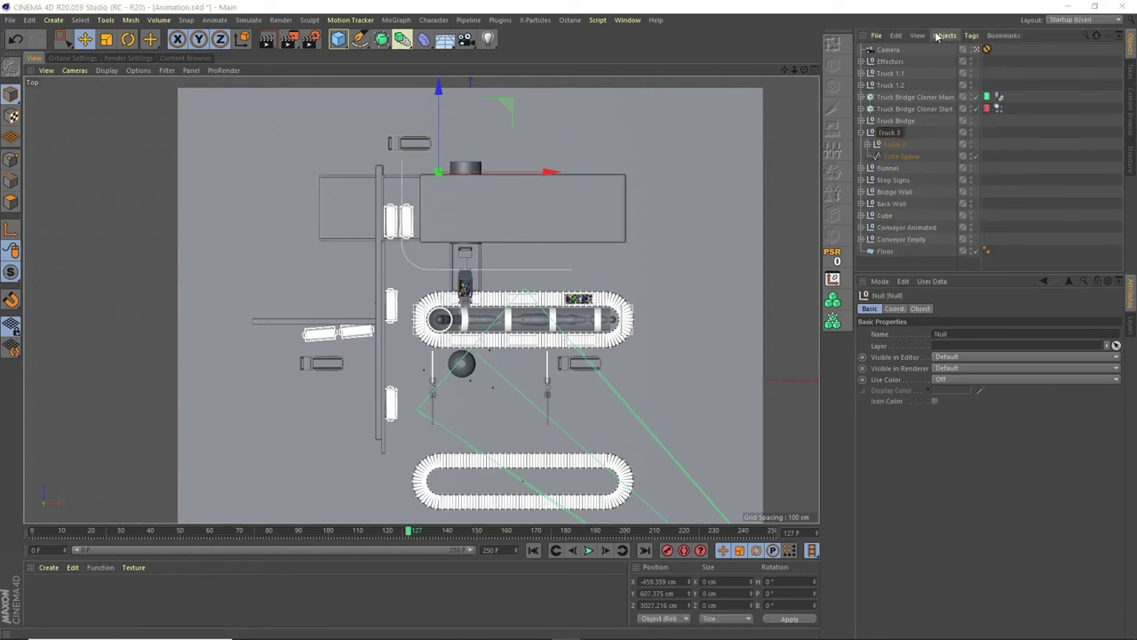
text(n)
key(Return)
Step: In the right view, lower the copied Tube Spline towards the floor, to about Y -501 cm
click(901, 156)
click(805, 69)
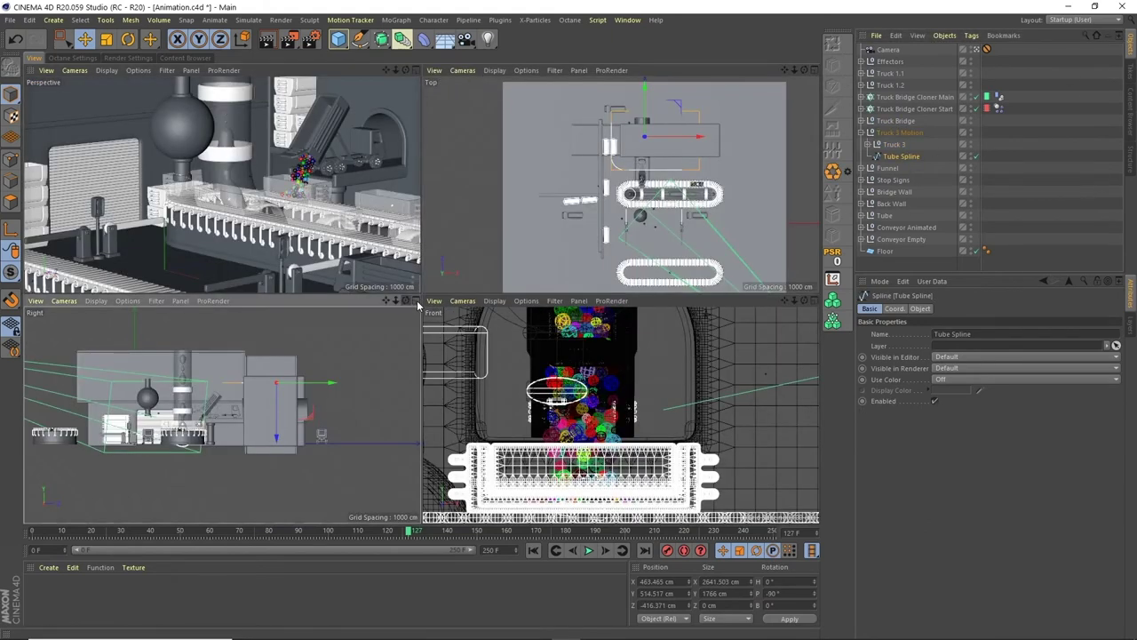
click(415, 301)
drag(533, 258, 534, 372)
scroll(472, 340, up, 8)
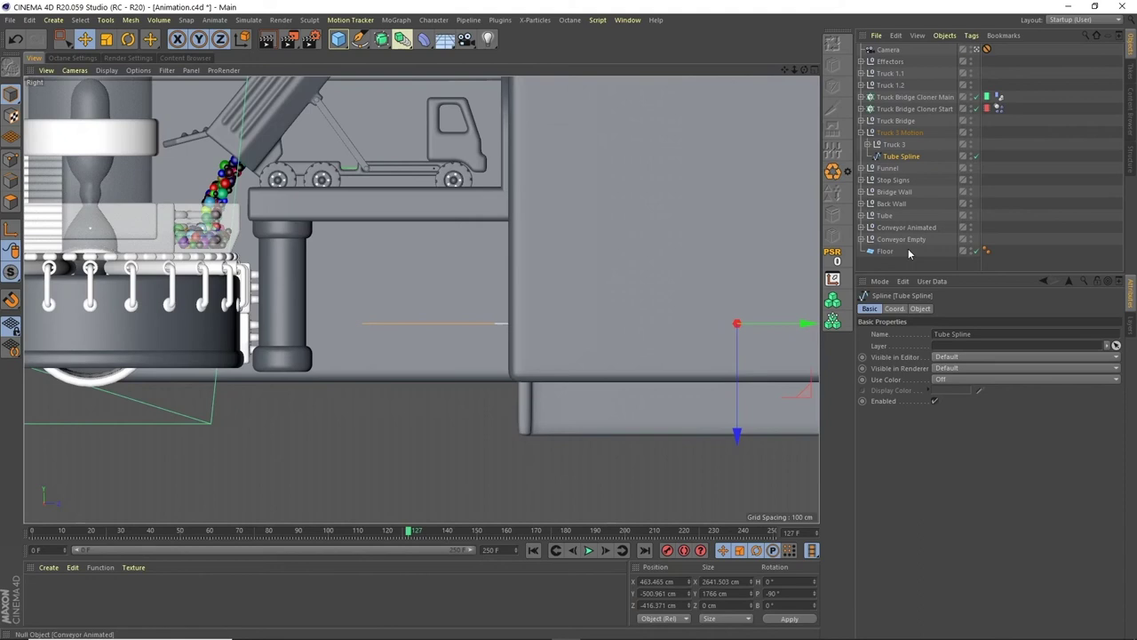
Step: Add an Align to Spline tag to Truck 3 with the copied Tube Spline as its Spline Path
click(896, 144)
click(971, 36)
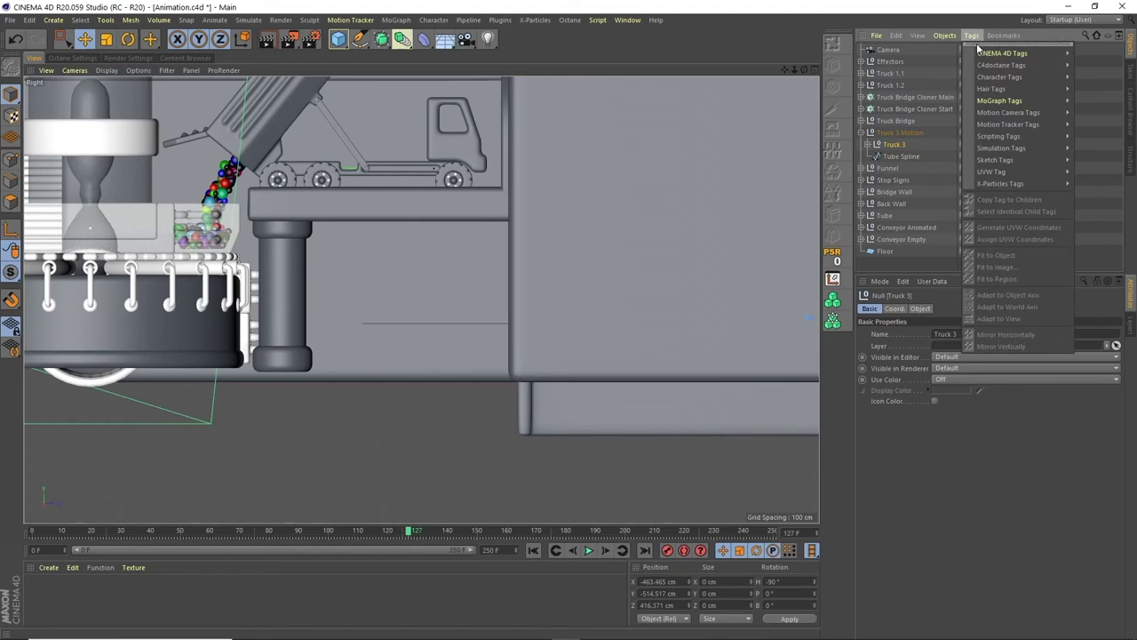
mouse_move(1038, 60)
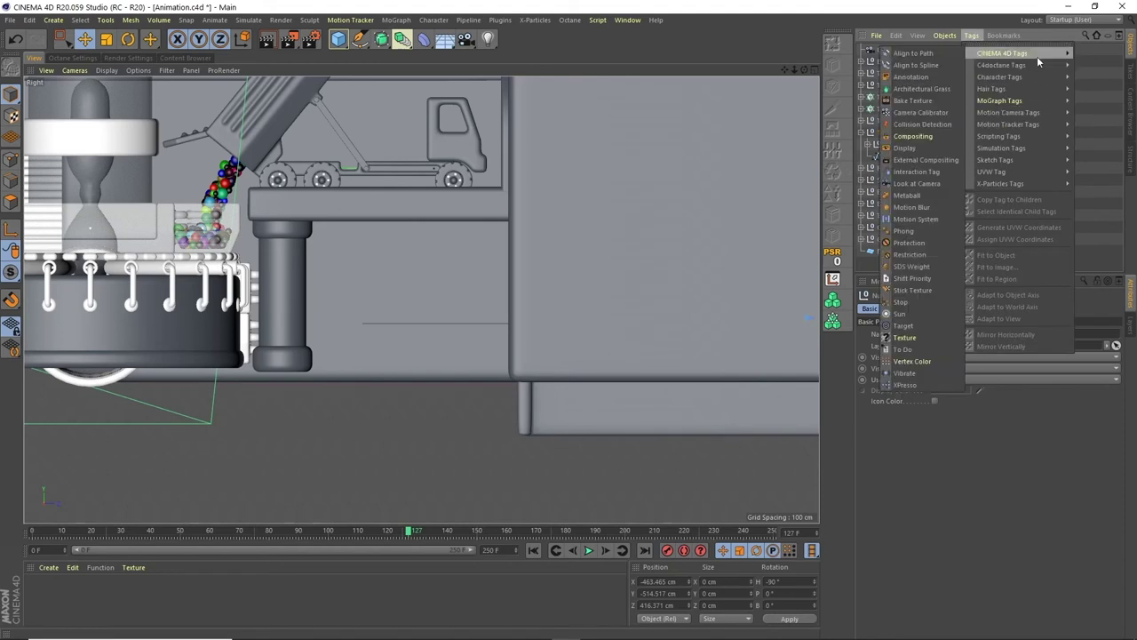
click(930, 66)
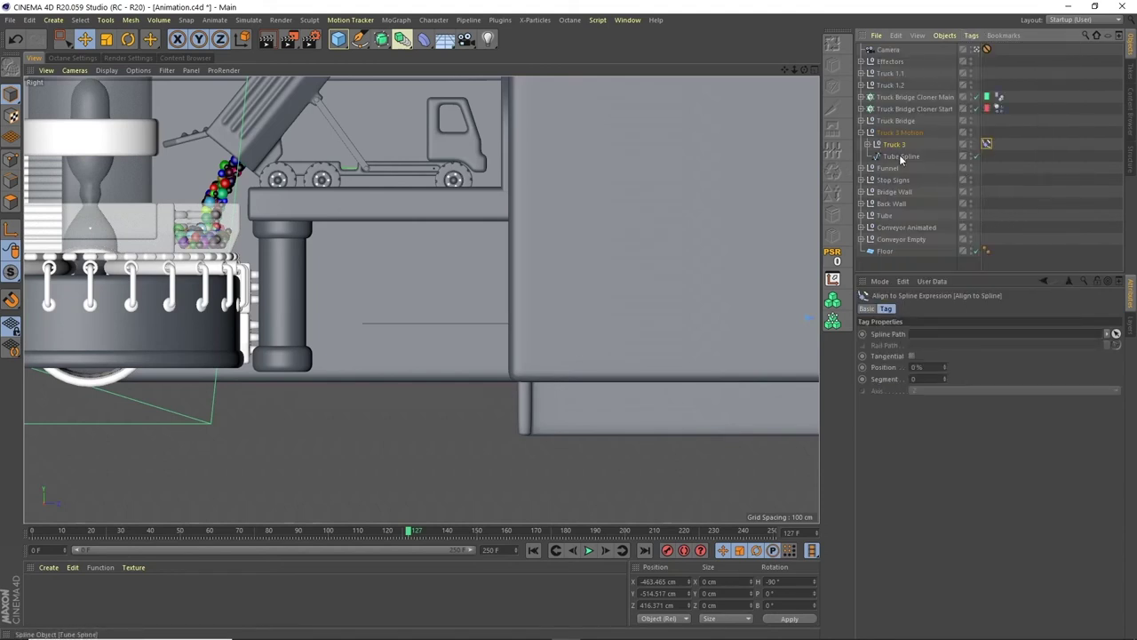
drag(903, 161, 934, 335)
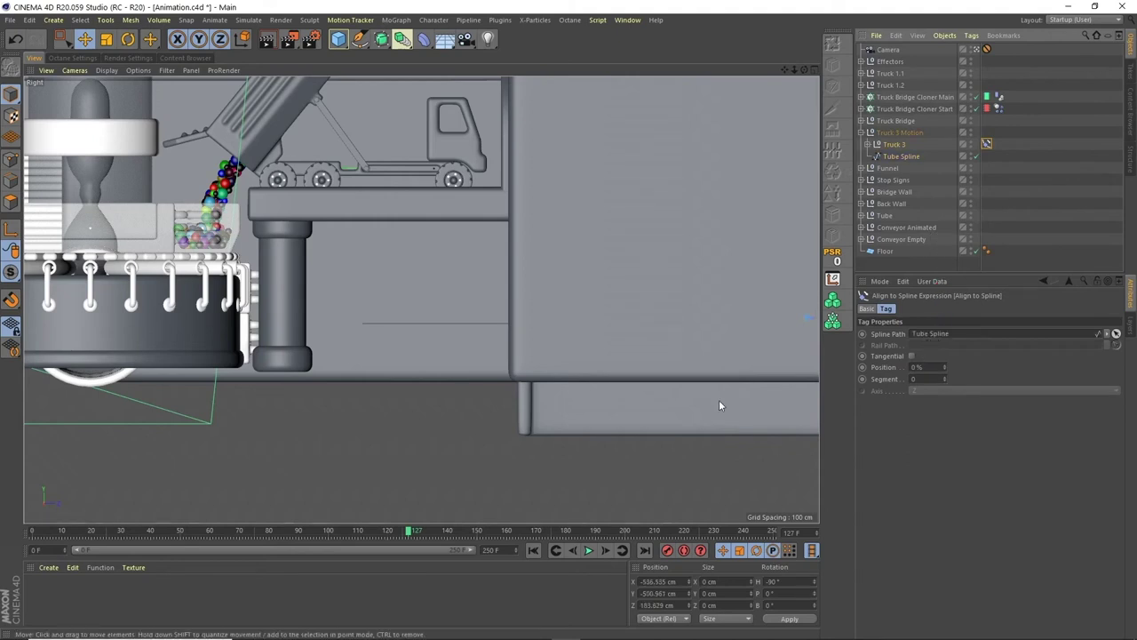
Step: Rename the copied Tube Spline in the Truck 3 Motion group to Truck Route
click(813, 69)
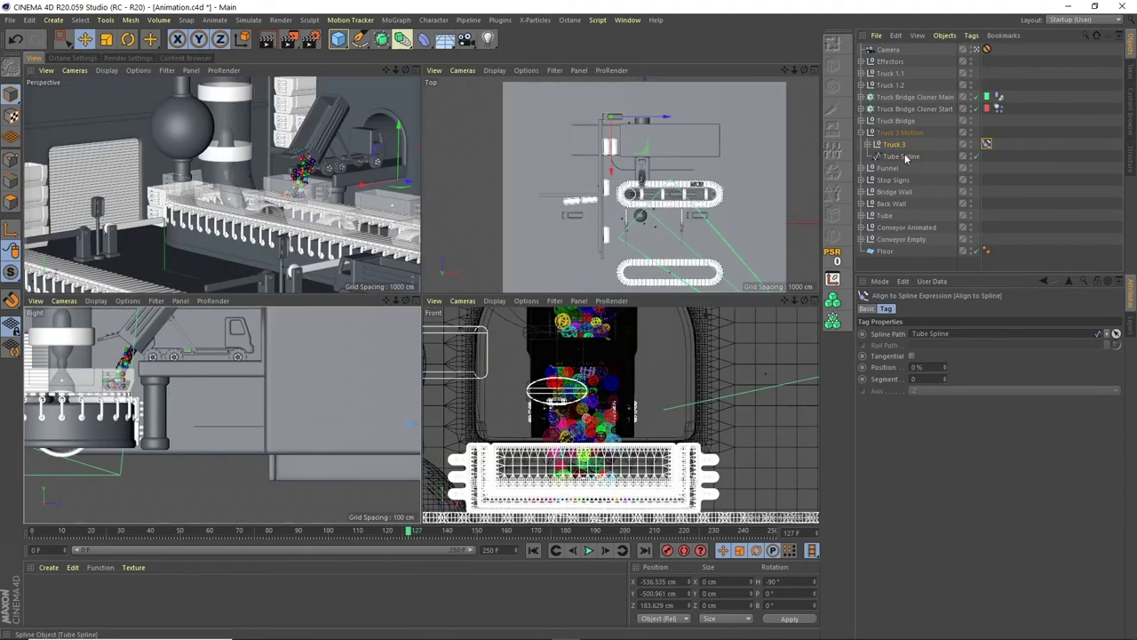
click(902, 156)
text(Truck)
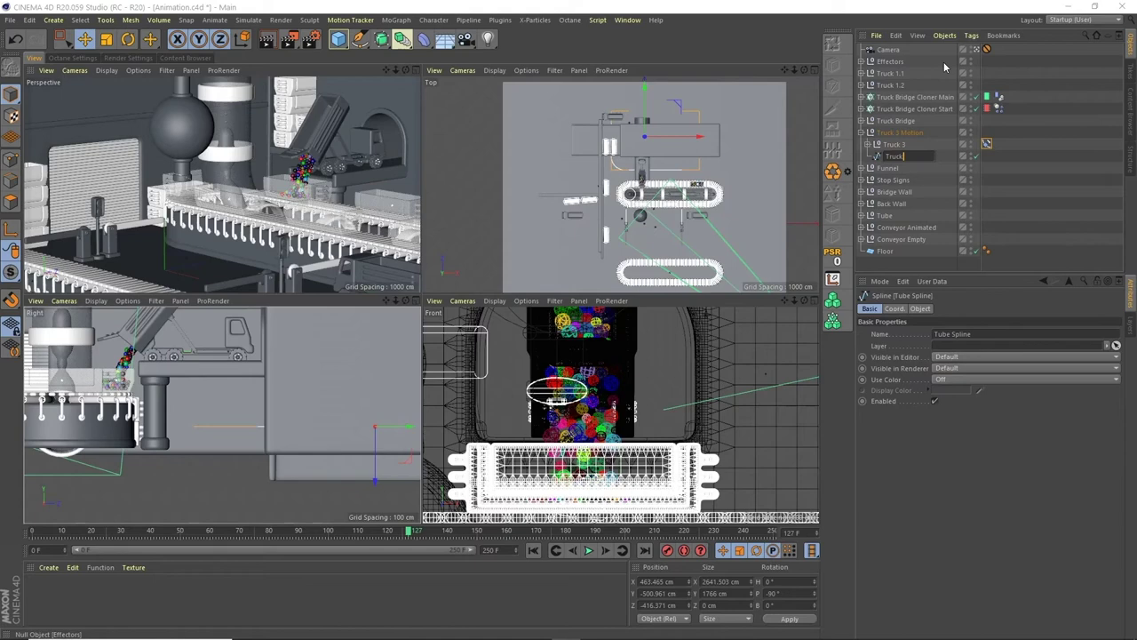
text( Route)
key(Return)
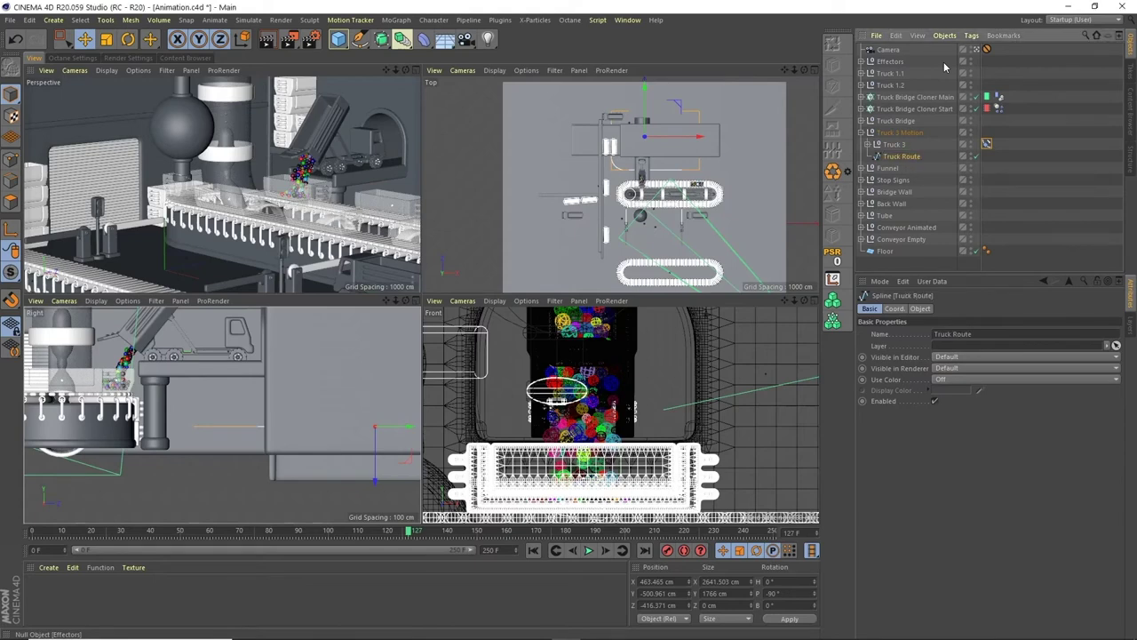
Step: Enable Tangential on Truck 3's Align to Spline tag and advance its Position to 5%
click(805, 69)
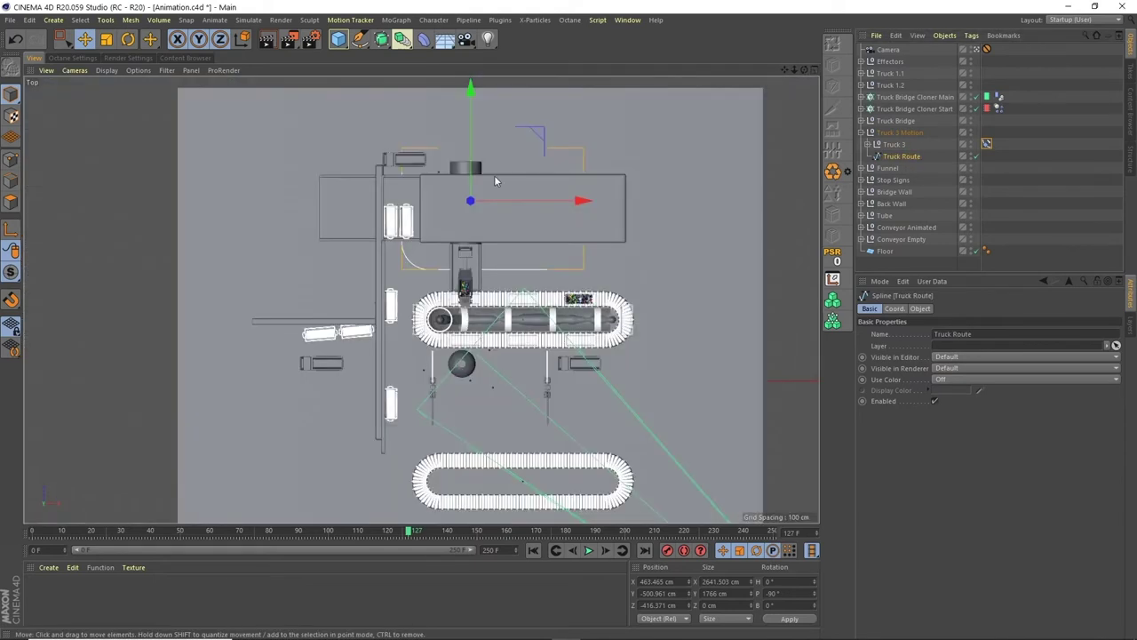
scroll(522, 166, up, 6)
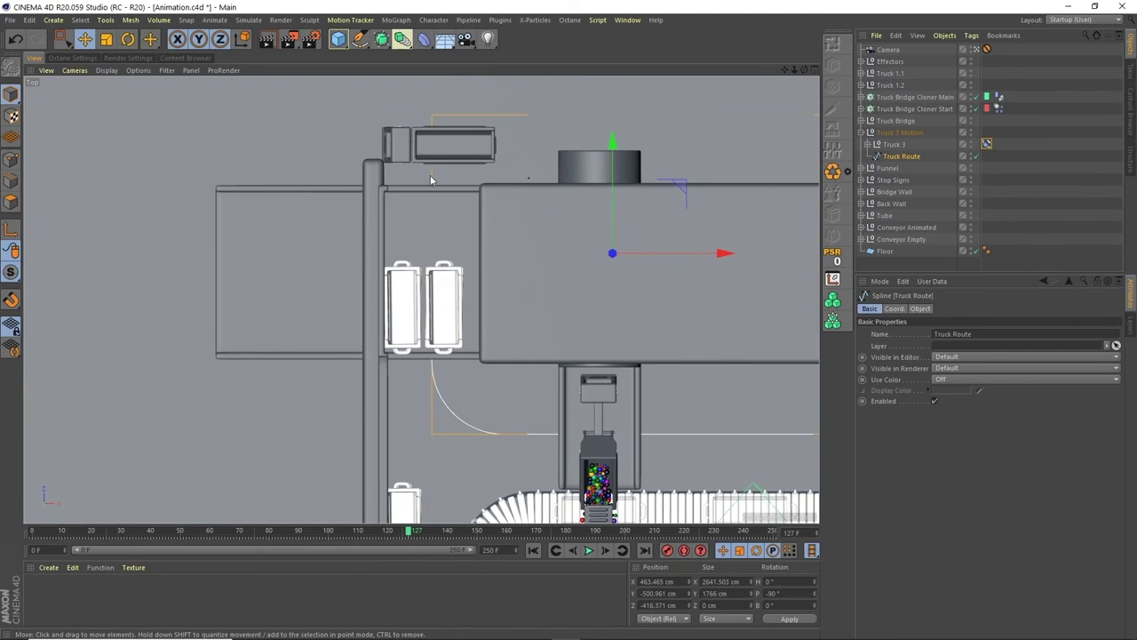
click(986, 143)
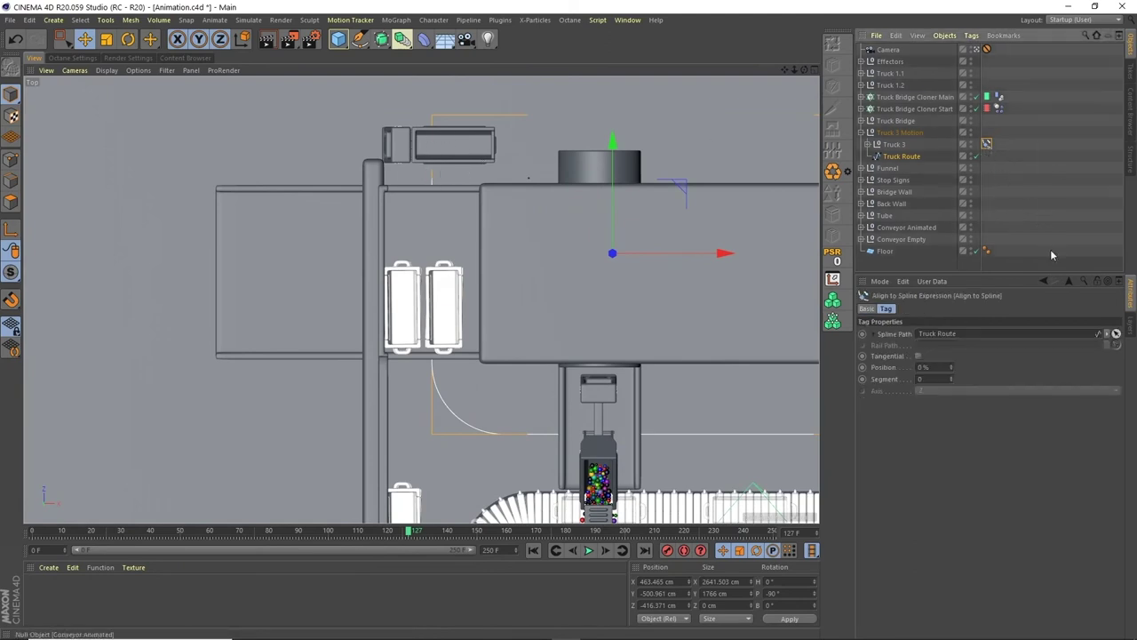
click(918, 356)
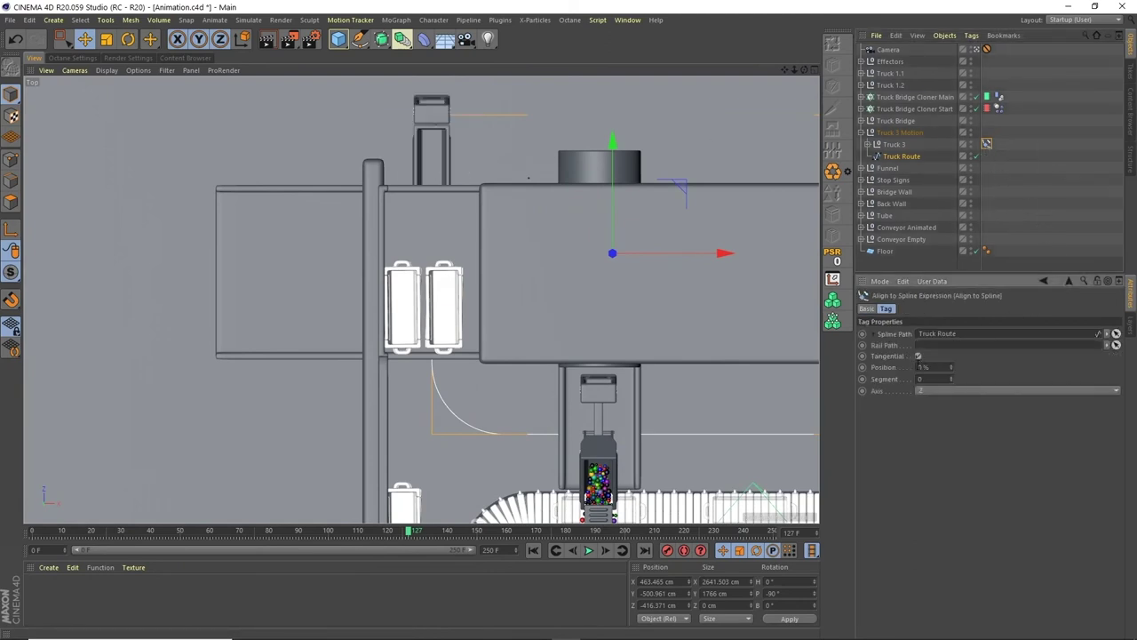
Step: Delete the stop sign field and the shutter door field from Truck 3's children
click(893, 144)
click(867, 144)
click(915, 157)
shift+click(910, 168)
key(Delete)
Step: Group all of Truck 3's children, from Flatbed Zero to Cab, under one Null inside Truck 3
click(907, 157)
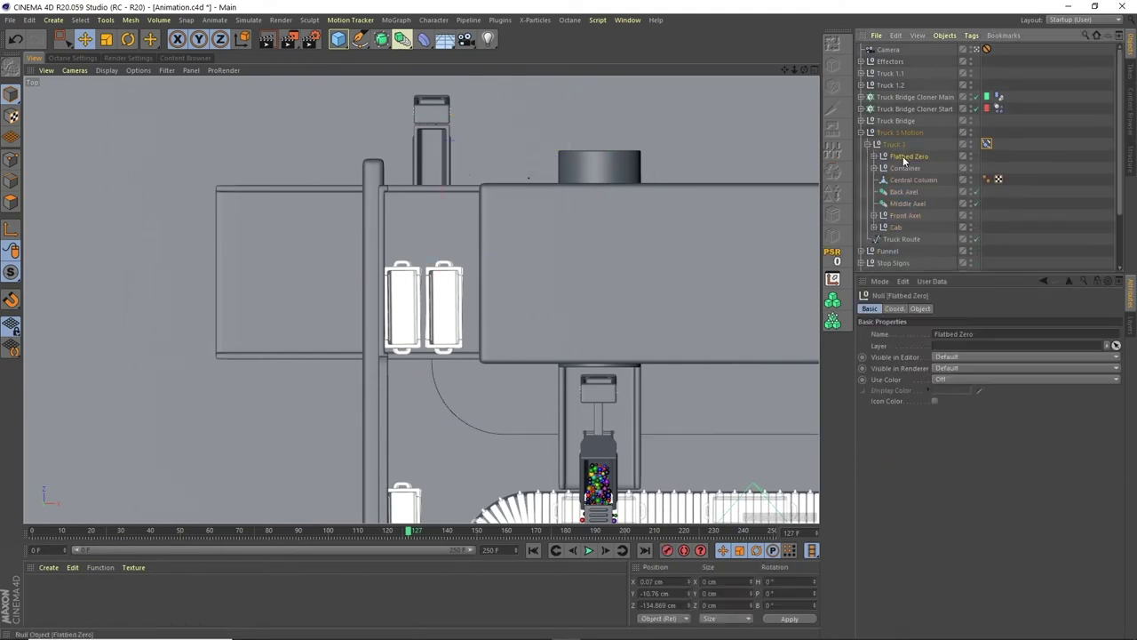
shift+click(896, 227)
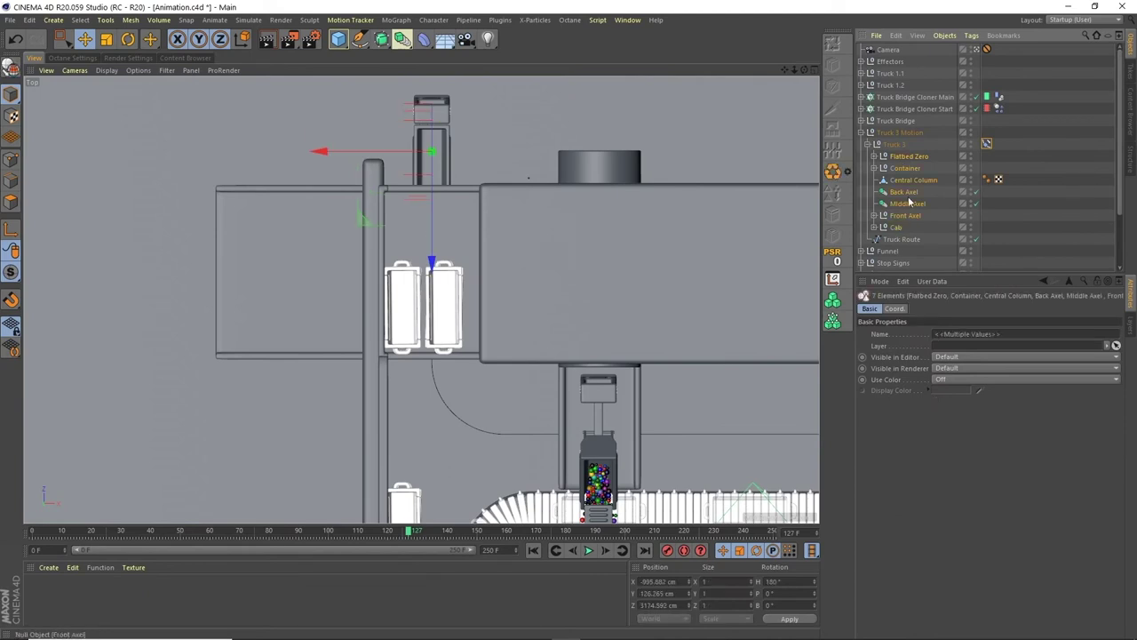
click(945, 35)
click(982, 185)
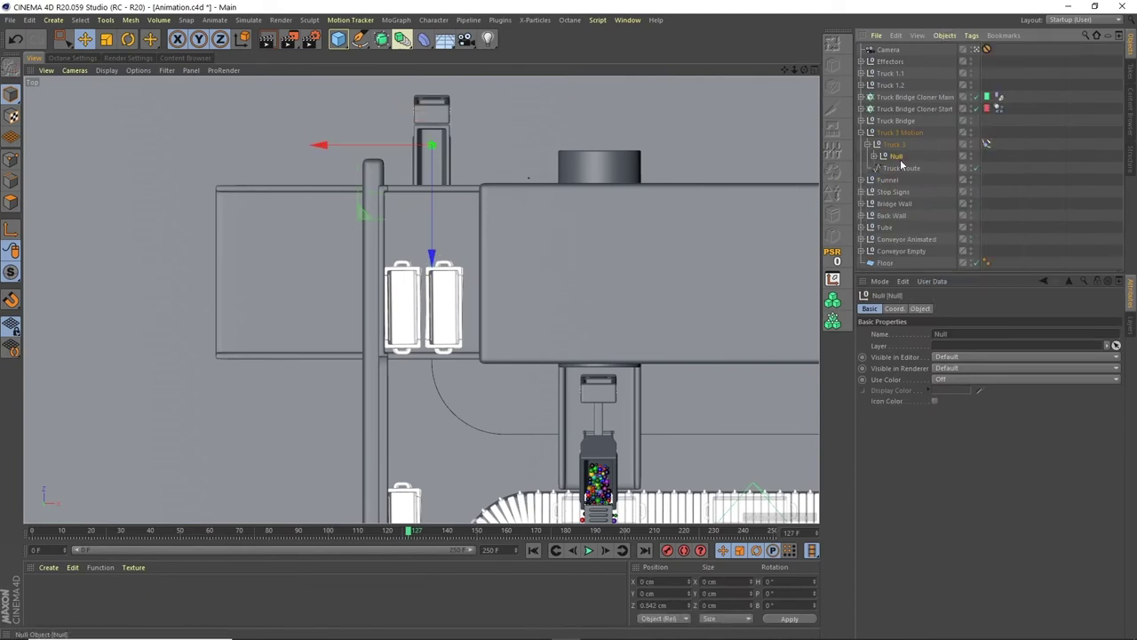
Step: Rotate the Null inside Truck 3 to a heading of -180°
key(r)
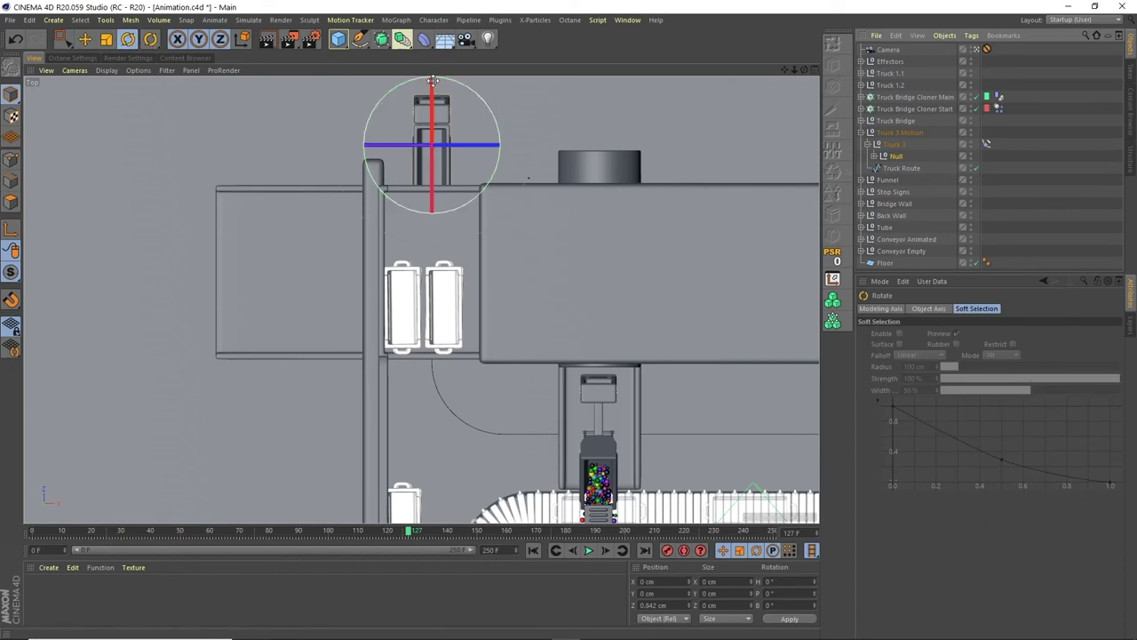
drag(474, 92, 375, 222)
key(Return)
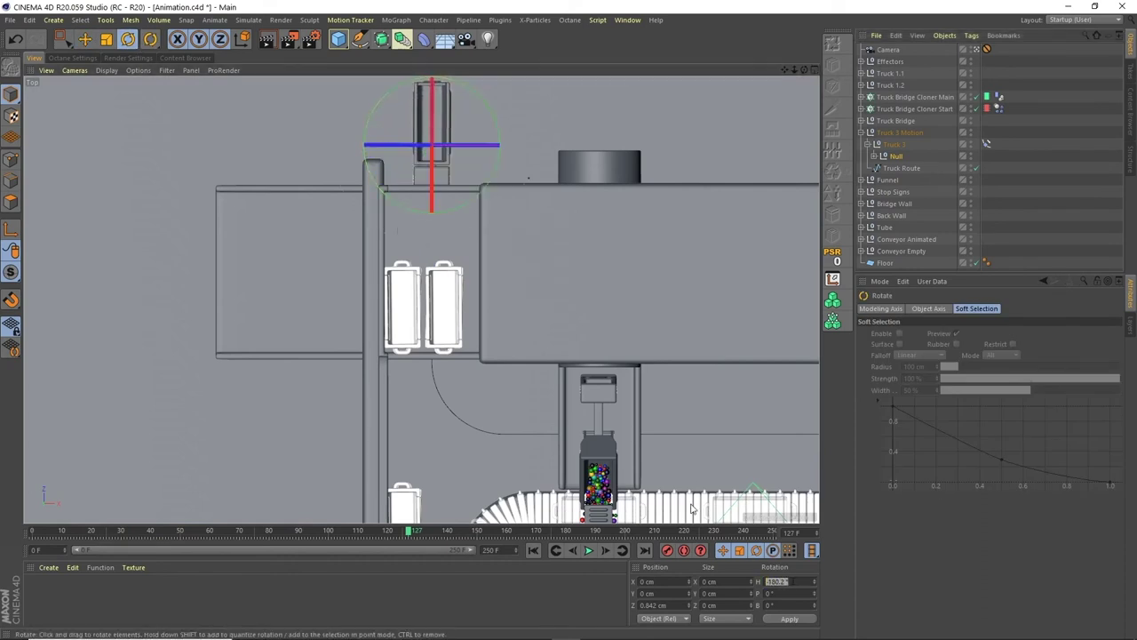
Step: Delete the two XPresso tags from the wheel objects inside Truck 3's Front Axel group and collapse the hierarchy
click(873, 155)
click(880, 227)
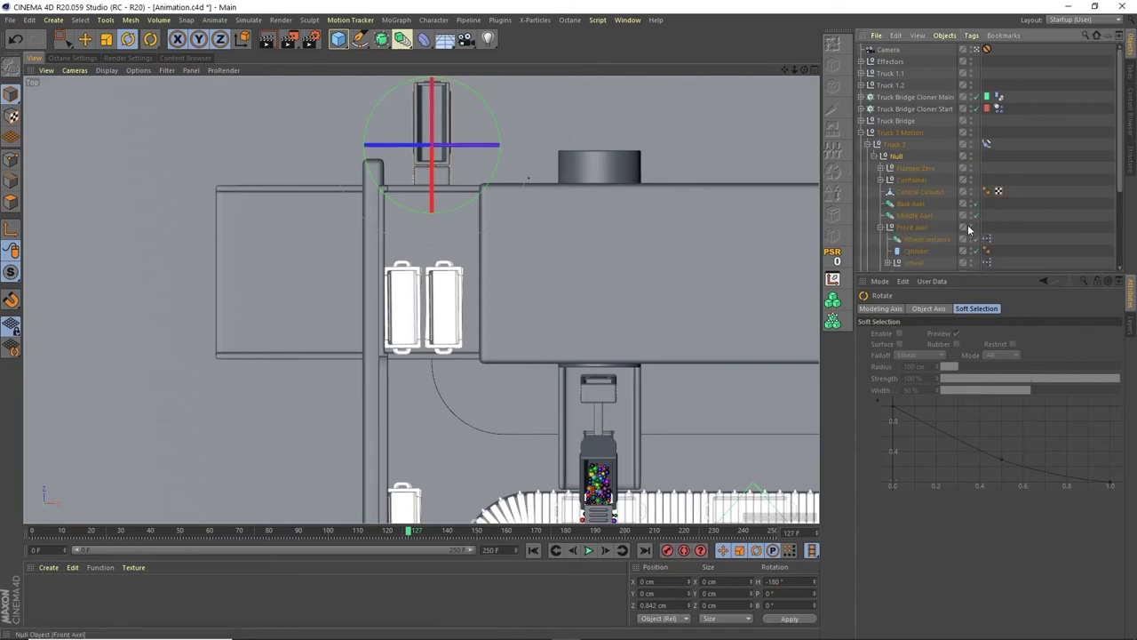
scroll(933, 222, down, 3)
click(986, 159)
ctrl+click(986, 181)
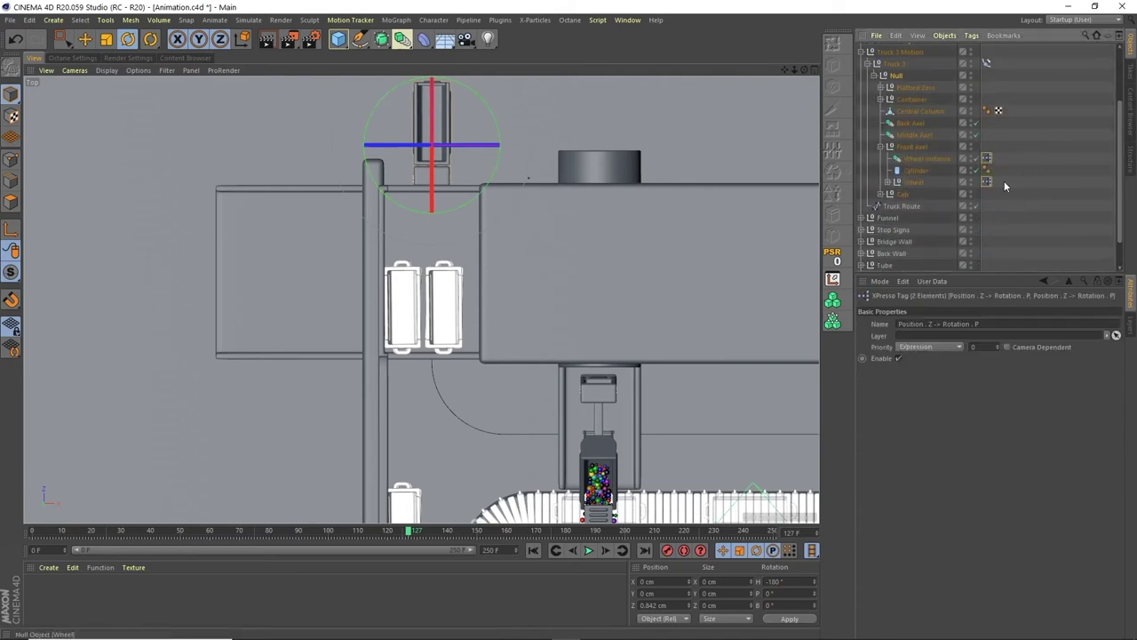
key(Delete)
scroll(1112, 127, up, 5)
click(870, 124)
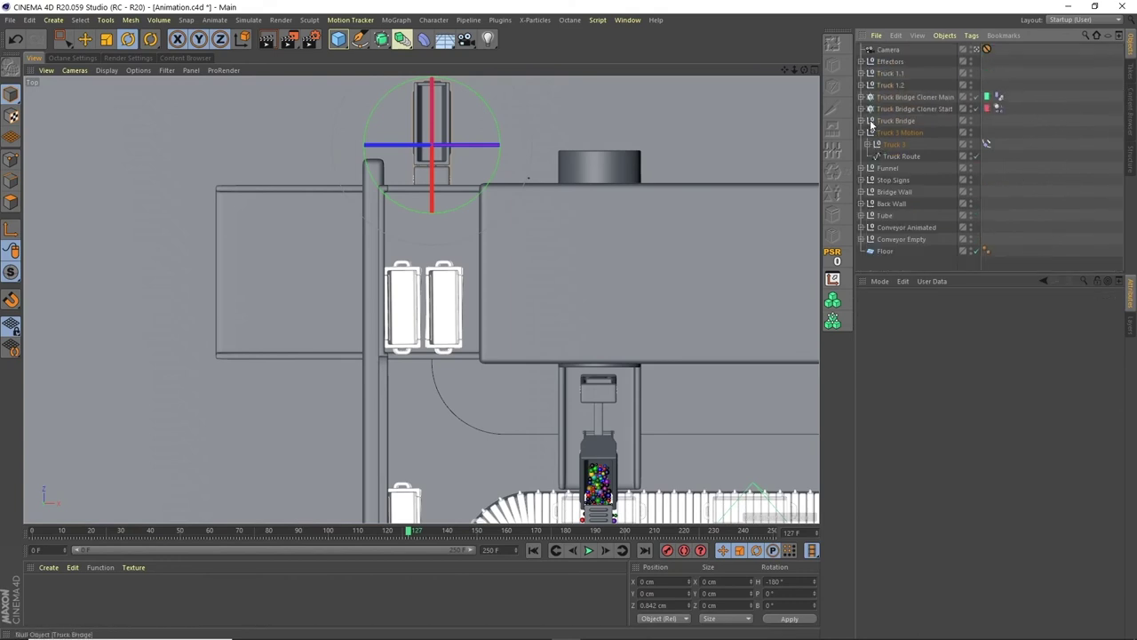
Step: Keyframe the Position of Truck 3's Align to Spline tag at 0% on frame 0
click(986, 144)
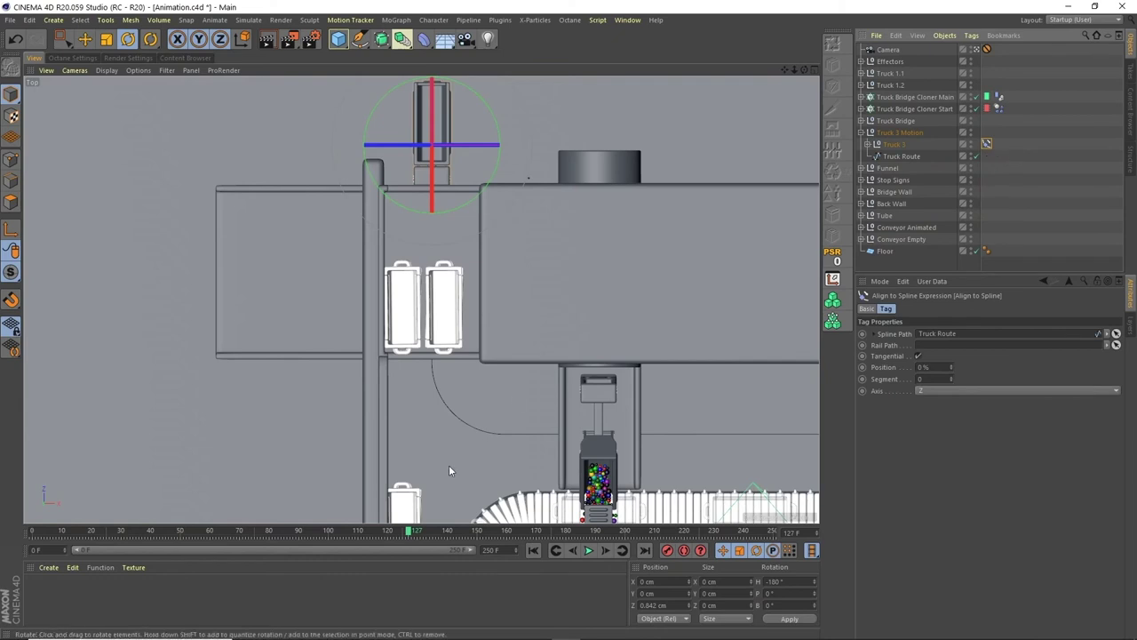
drag(387, 528, 5, 553)
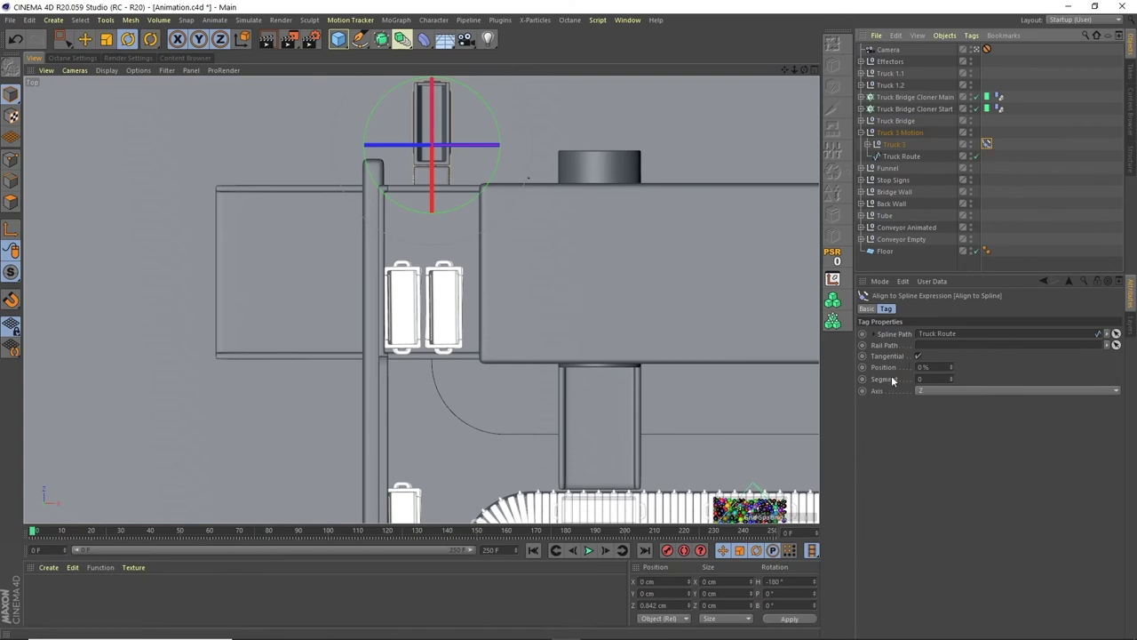
click(862, 367)
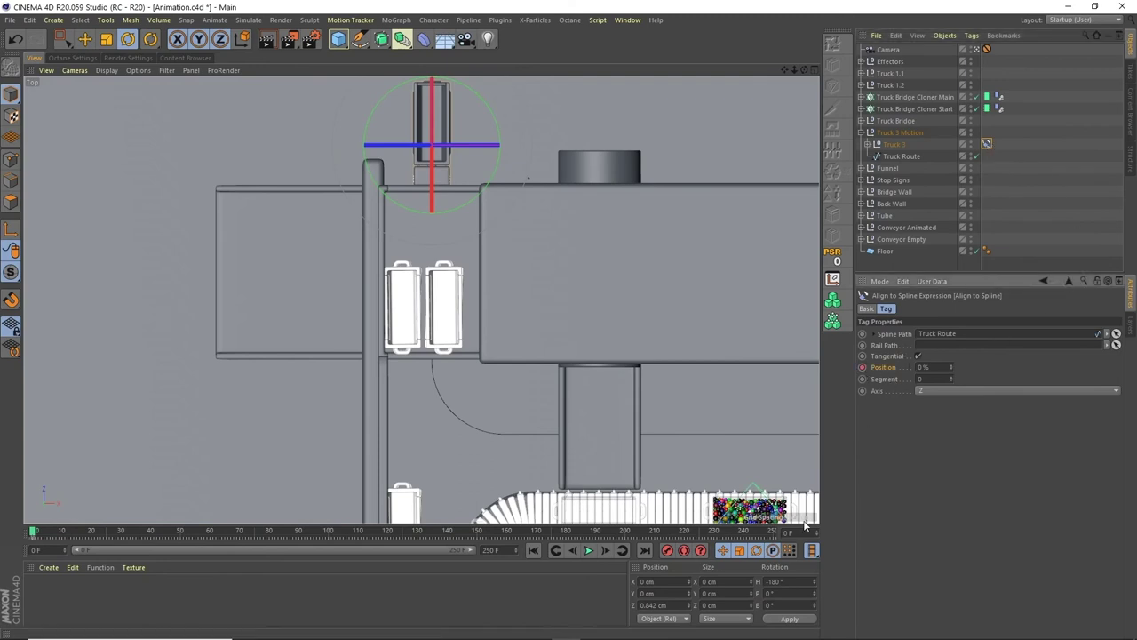
Step: Keyframe the Position of Truck 3's Align to Spline tag at 100% on frame 250 and scrub back to frame 97
drag(543, 531, 794, 530)
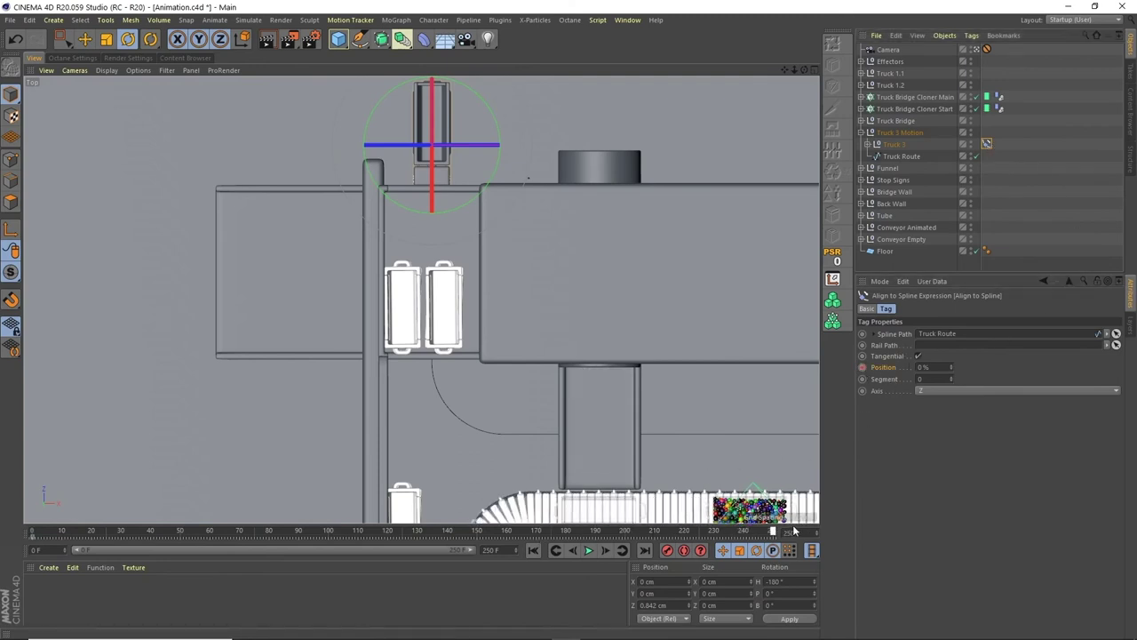
click(925, 367)
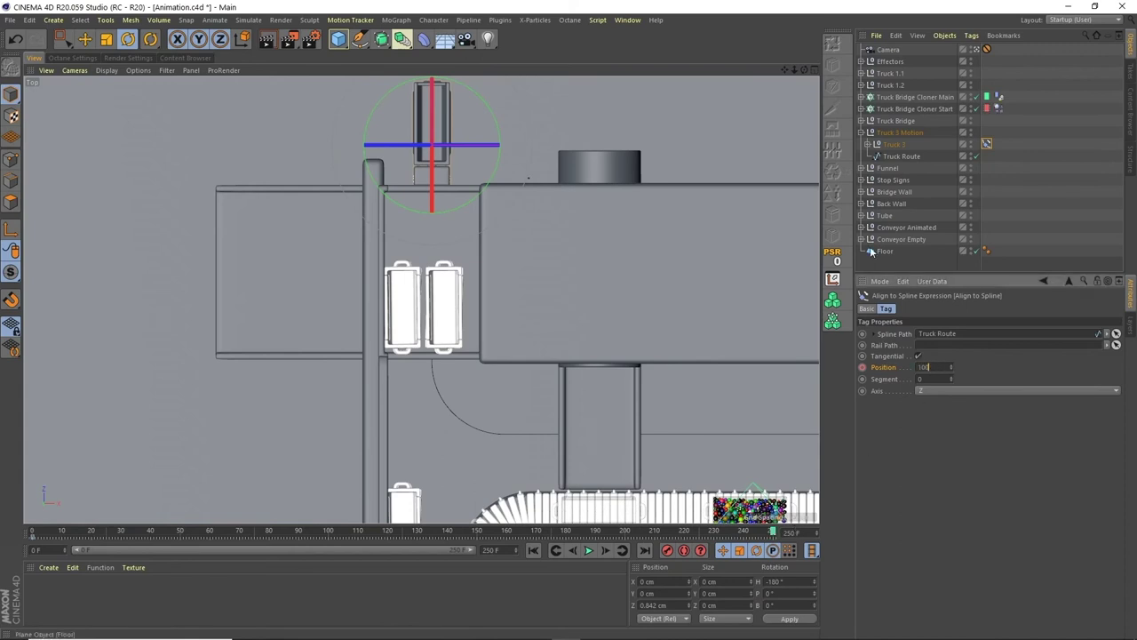
text(100)
key(Return)
drag(796, 69, 774, 94)
click(861, 356)
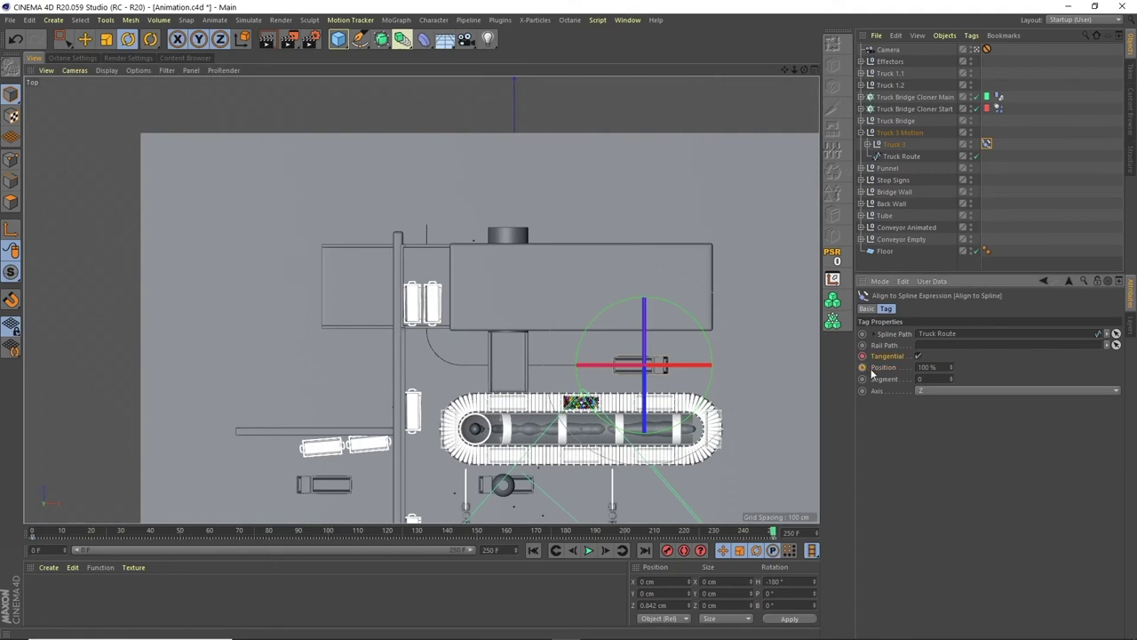
click(862, 367)
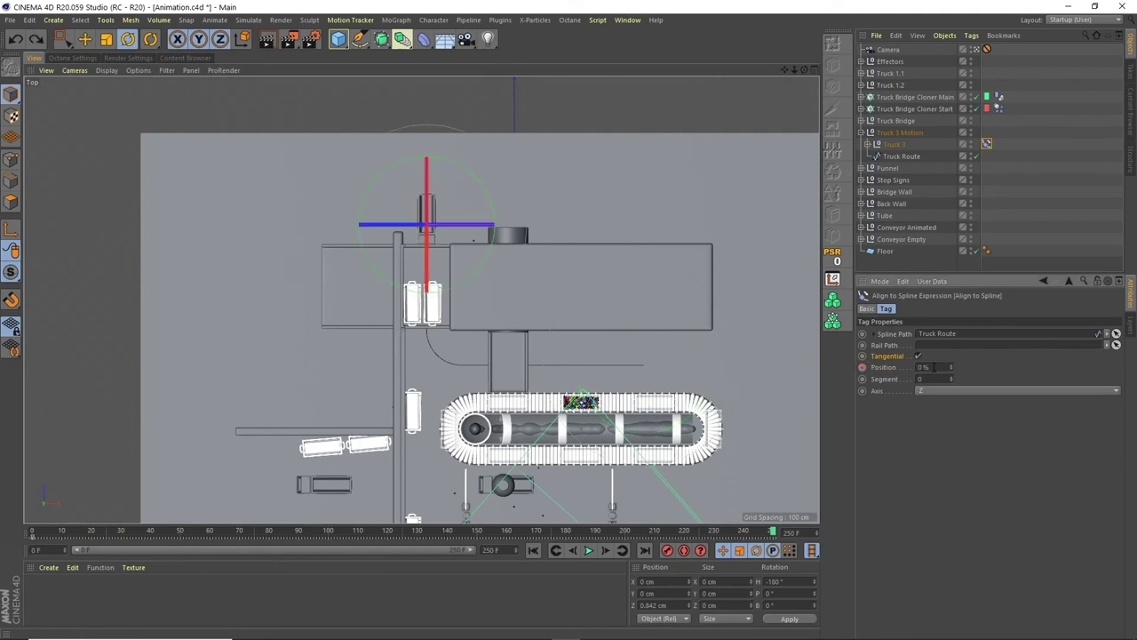
text(0)
key(Return)
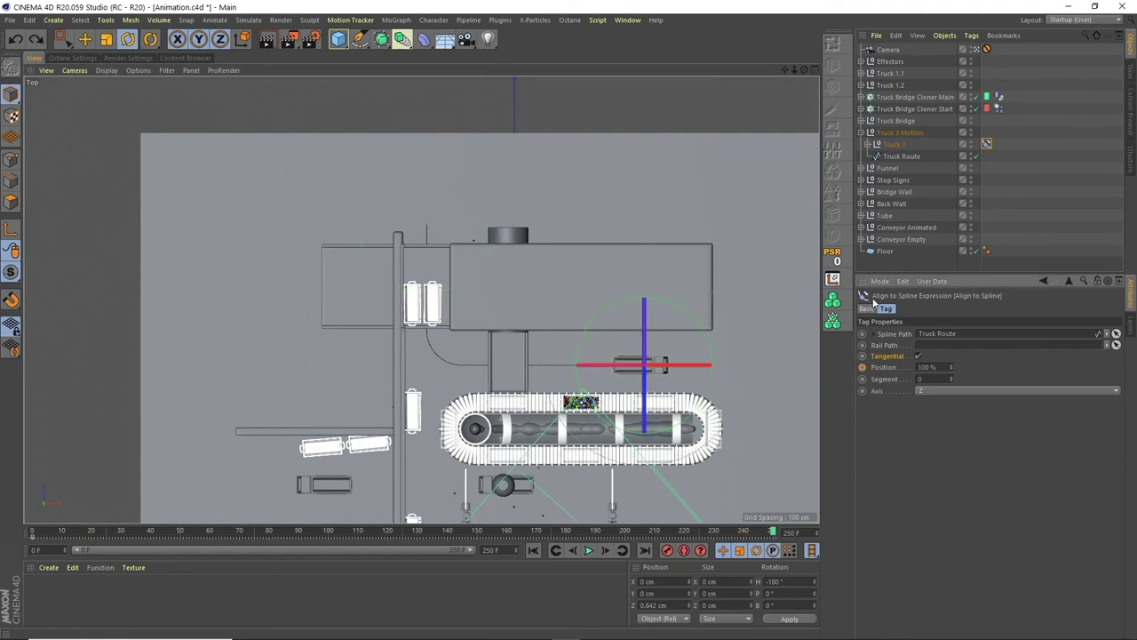
drag(770, 535, 321, 536)
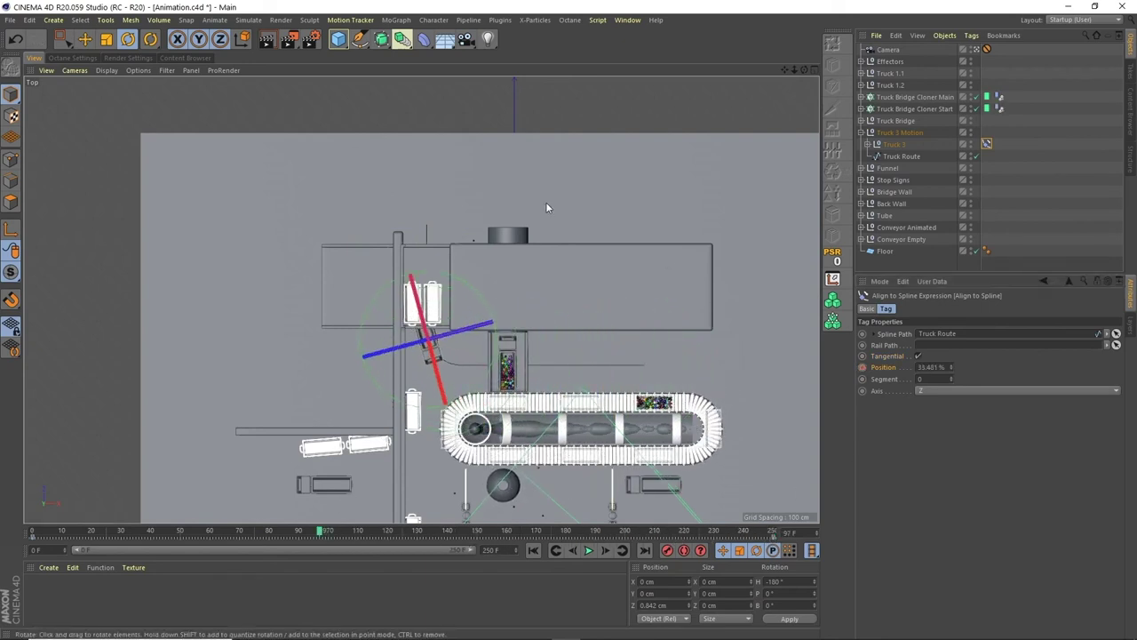
Step: Open the Timeline's Dope Sheet and expand the Align to Spline Position track with its curve
click(628, 20)
click(693, 152)
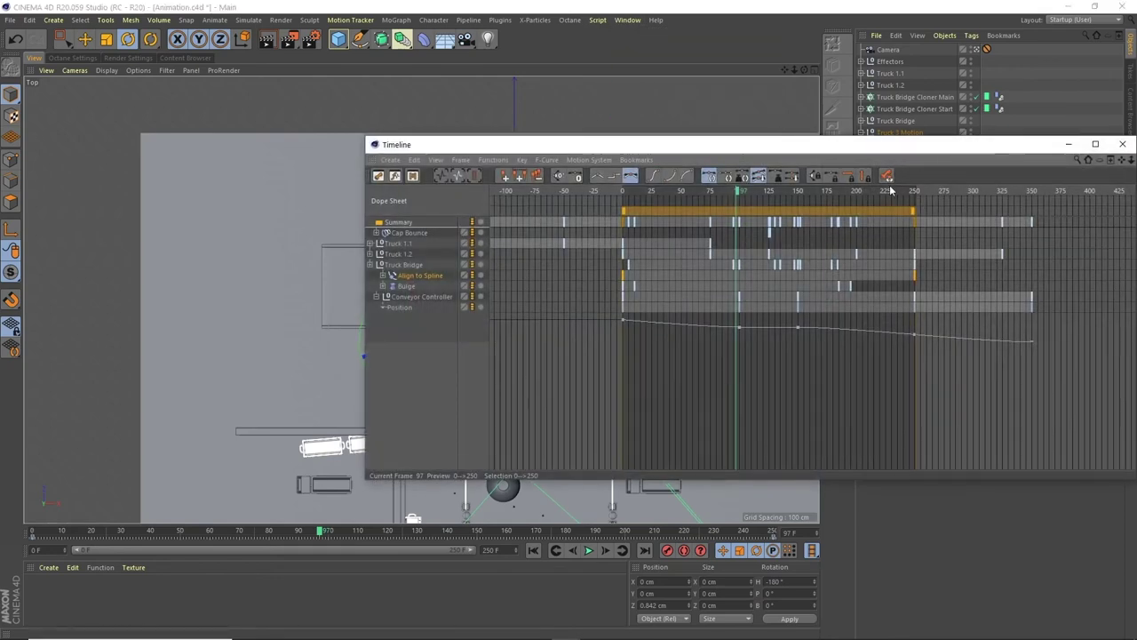
click(383, 277)
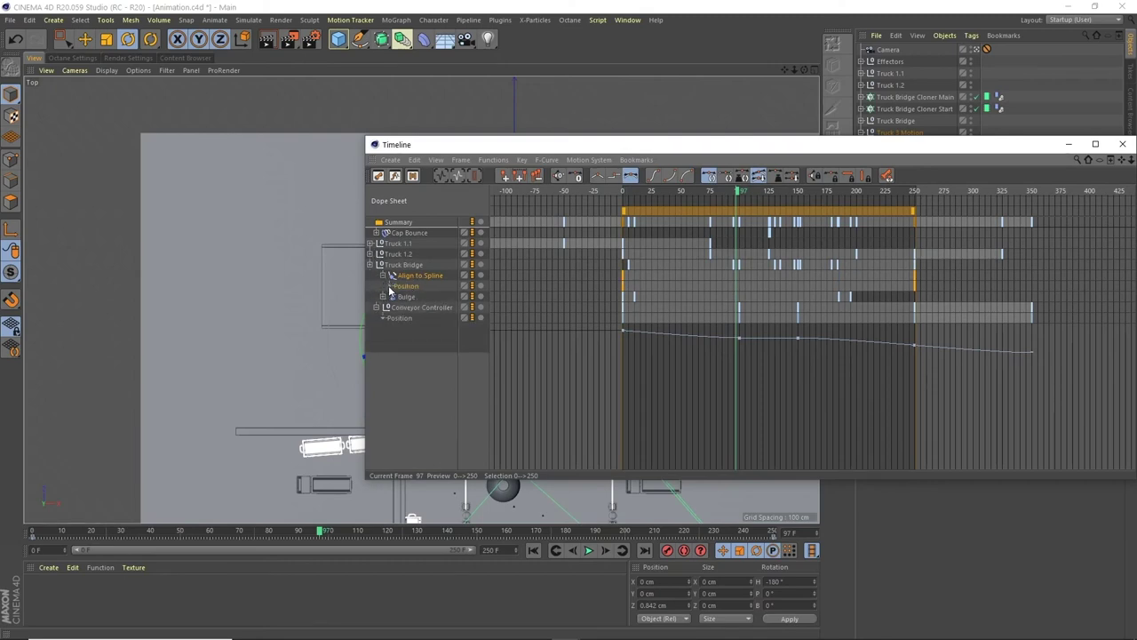
click(389, 287)
drag(942, 150, 619, 193)
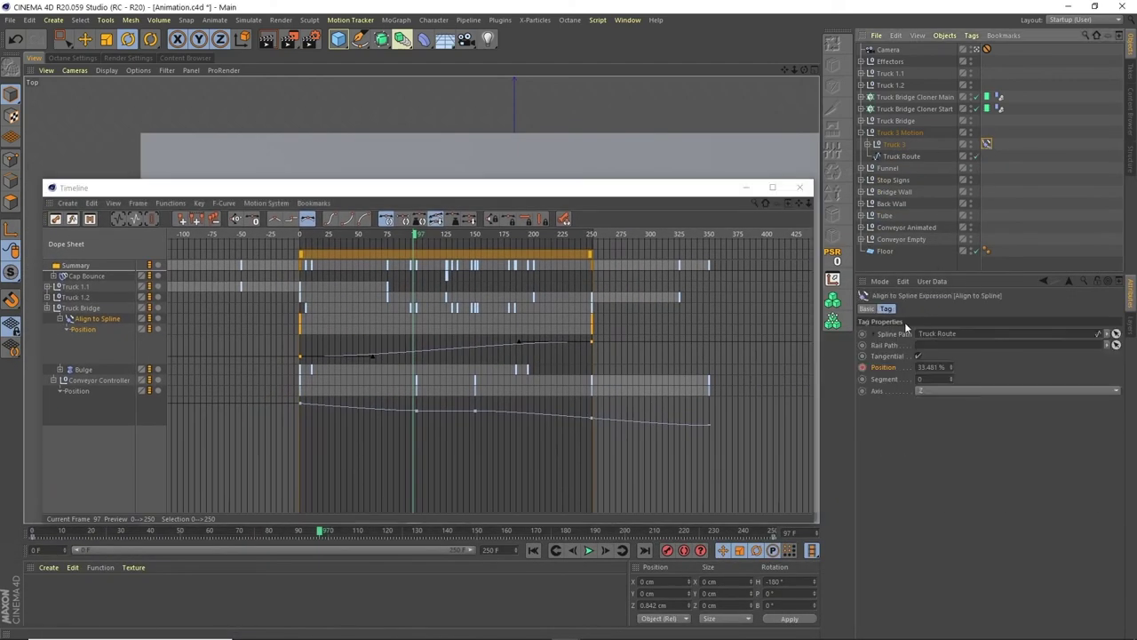
Step: Rename Truck 3's Align to Spline tag to Truck 3 Align to Spline
click(866, 308)
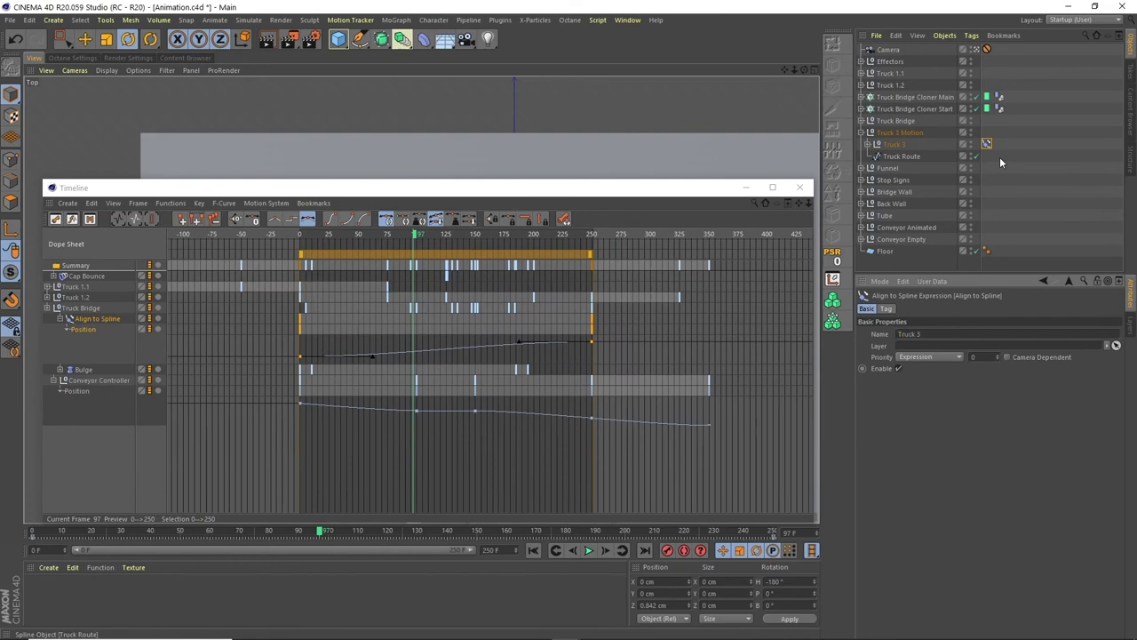
text(Align to Spline)
key(Return)
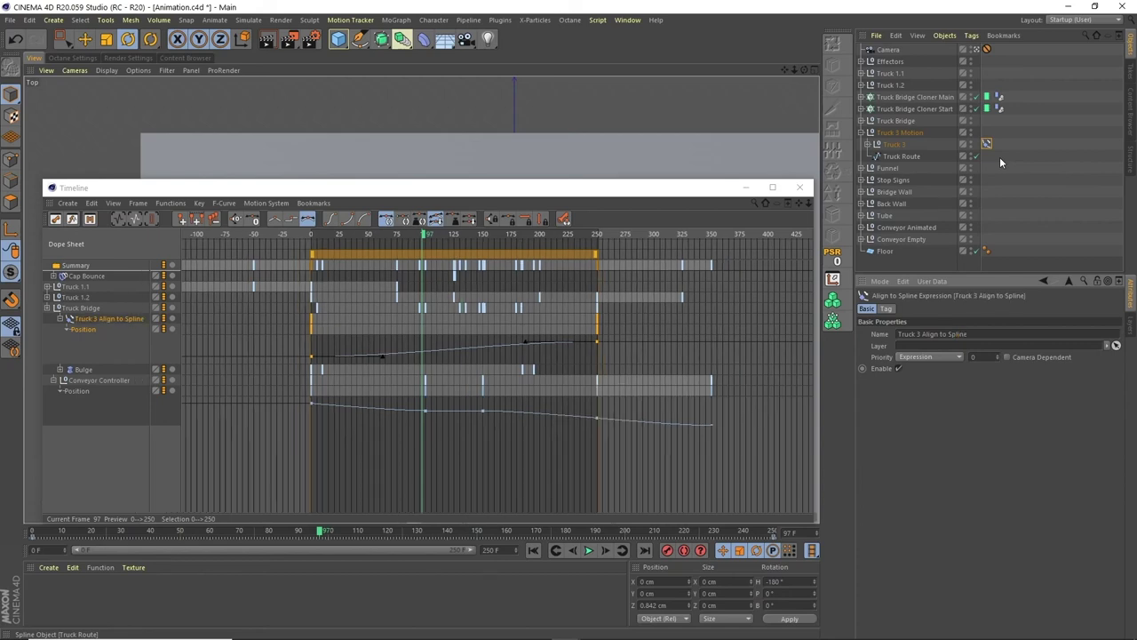
Step: Set the Truck 3 Align to Spline Position track to linear interpolation and close the Timeline
click(77, 329)
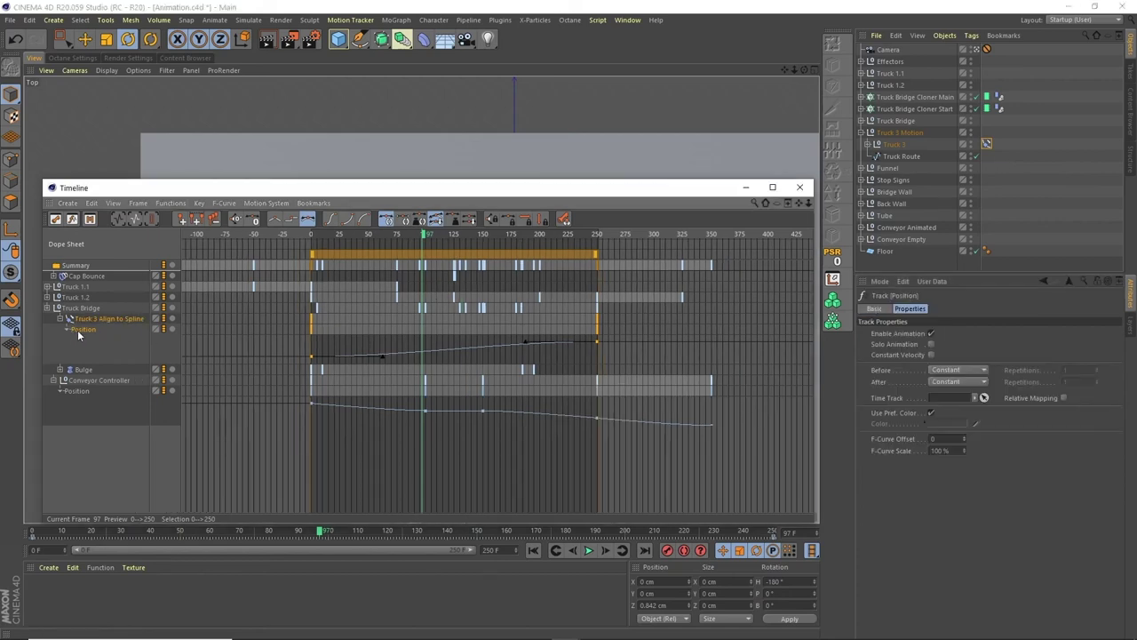
click(275, 218)
click(800, 187)
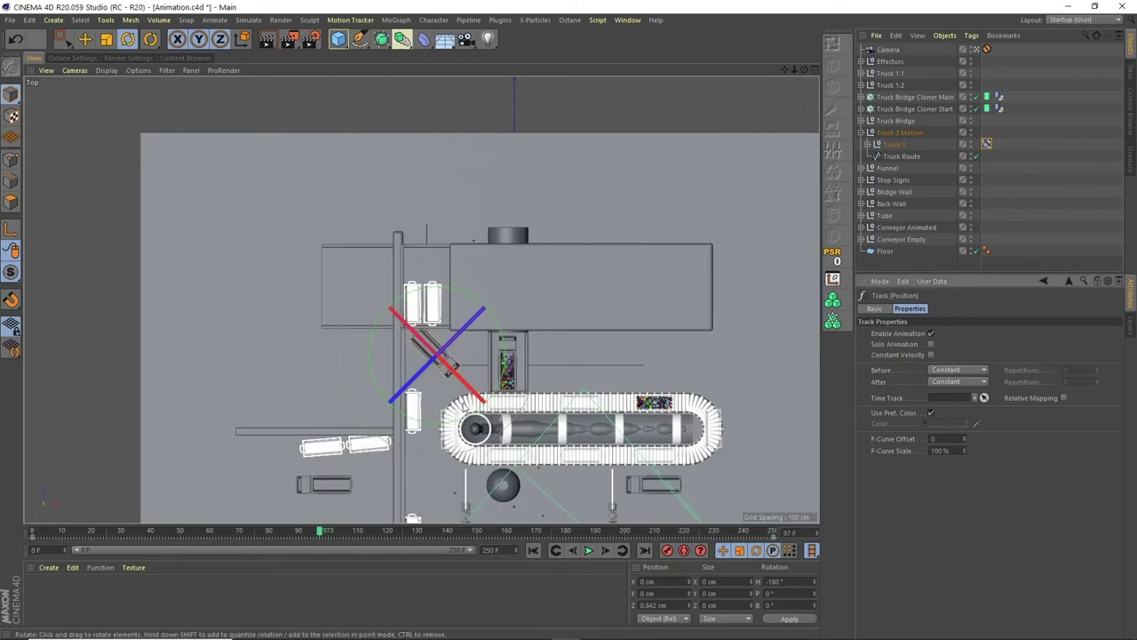
Step: Play the animation from frame 0 in the Perspective view with nothing selected to check Truck 3's movement
middle_click(563, 83)
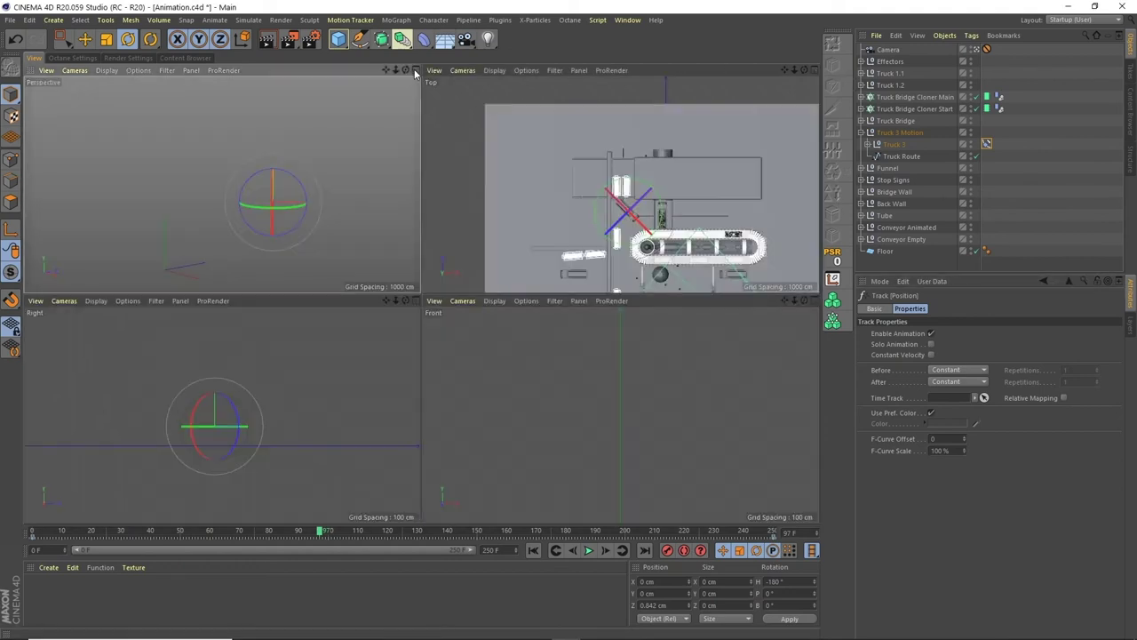
key(F1)
click(533, 550)
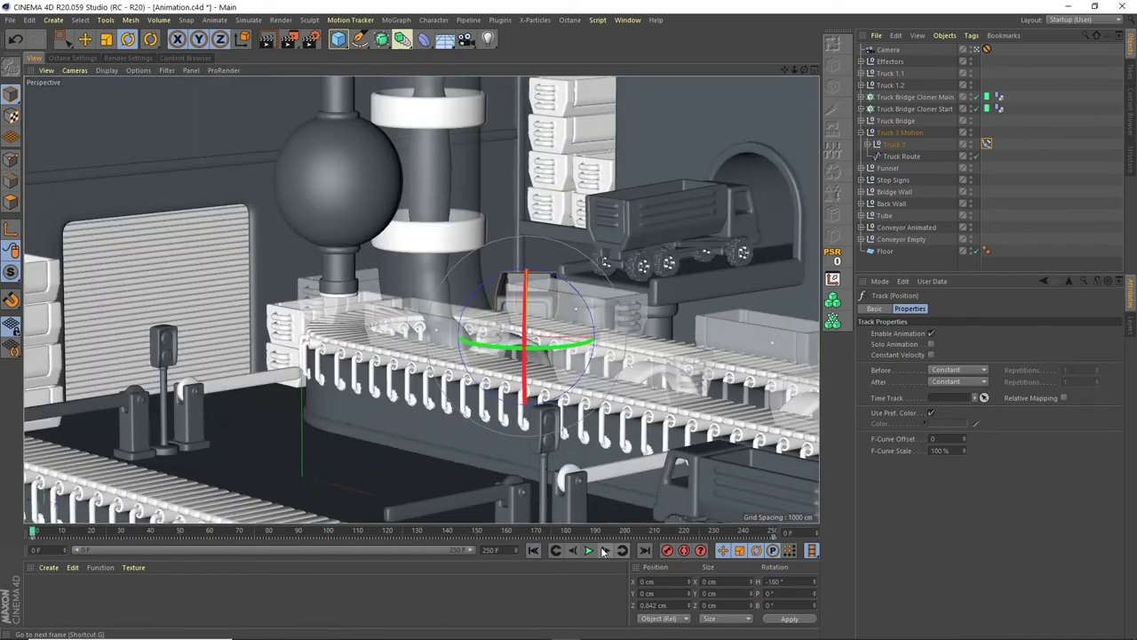
click(588, 550)
click(1029, 212)
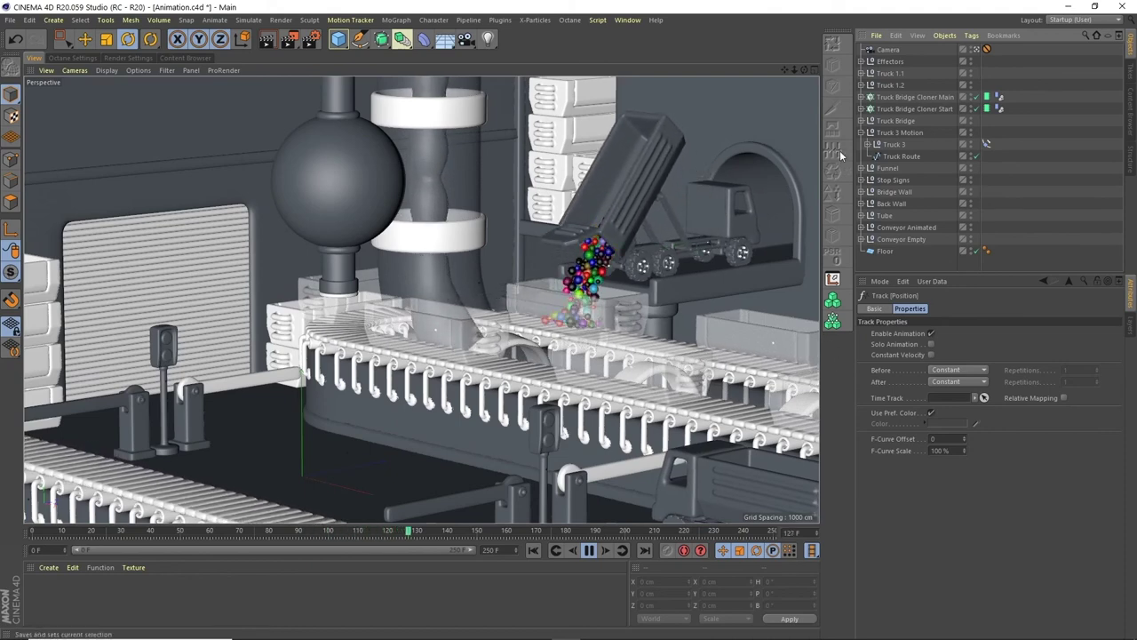
Step: Stop playback in the Right view and examine the height of Truck 3's wheels against the Floor plane
click(805, 69)
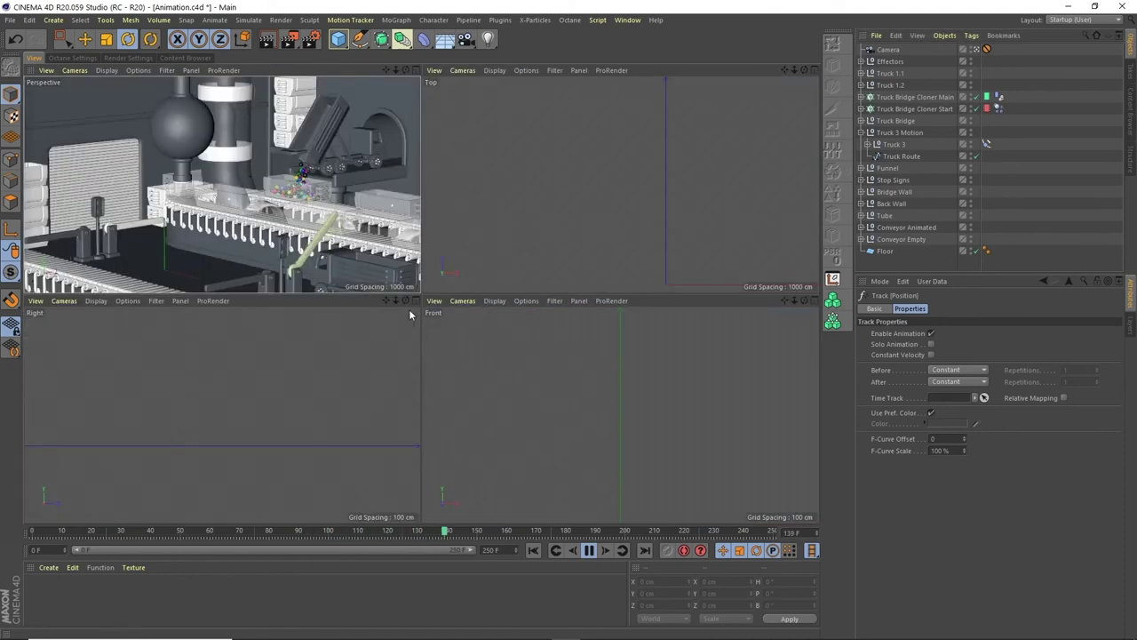
click(414, 301)
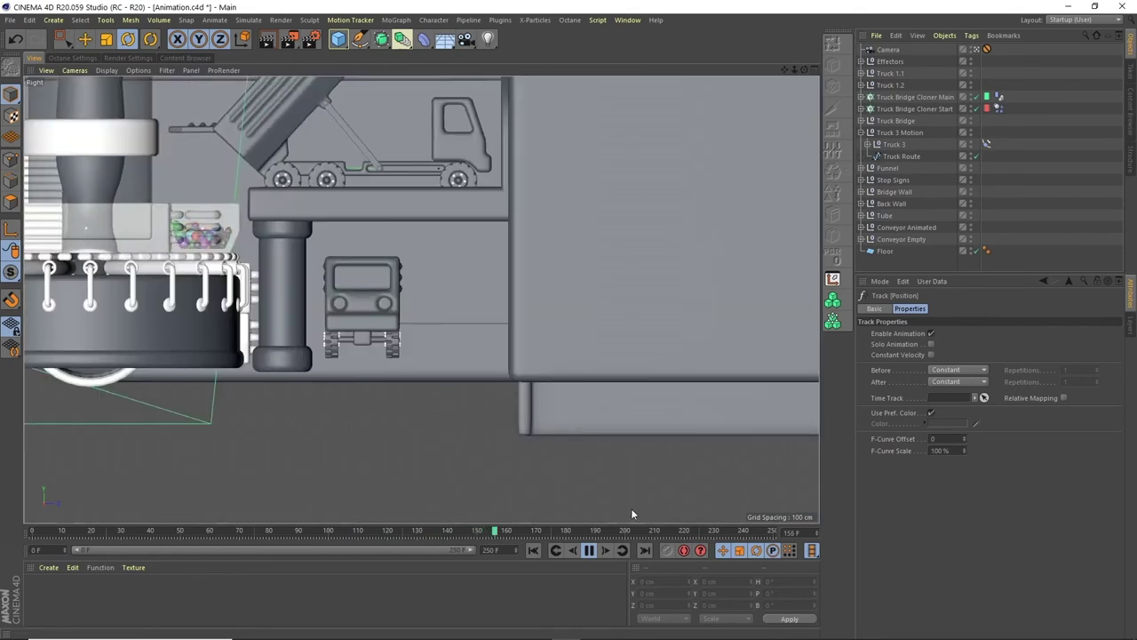
click(587, 550)
click(876, 254)
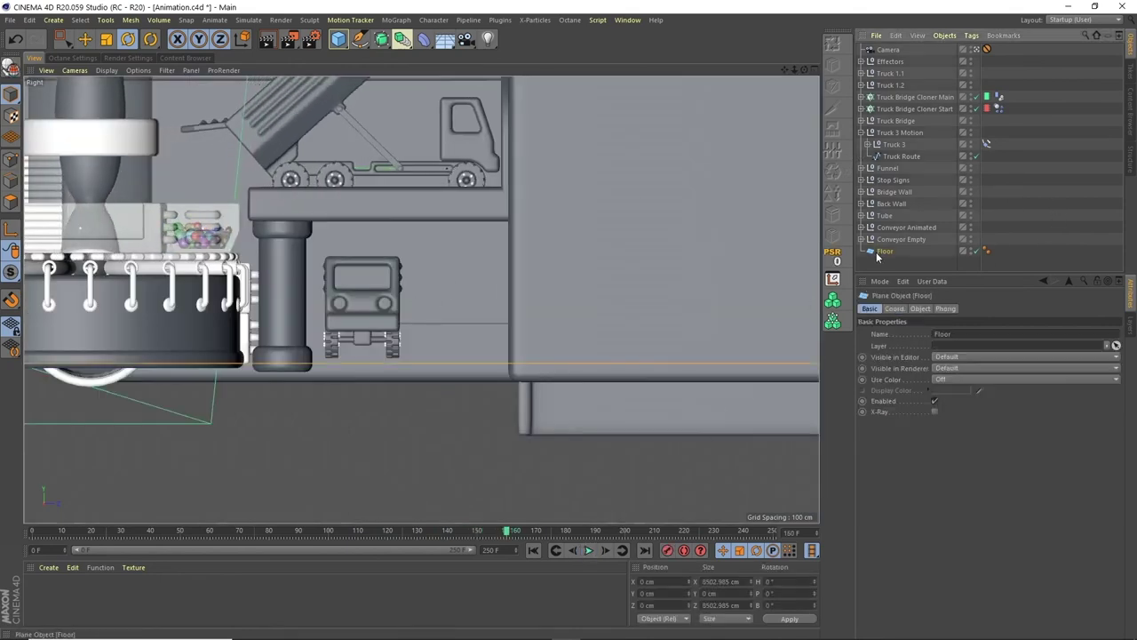
scroll(389, 328, up, 5)
scroll(407, 378, up, 5)
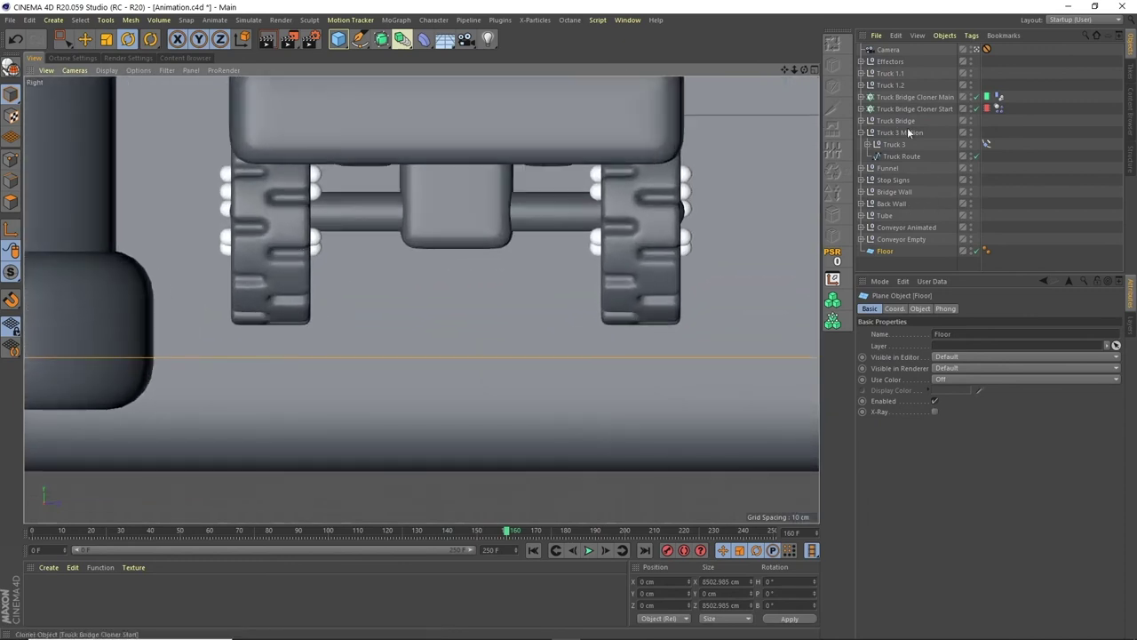
Step: Lower the Truck Route spline along the Y axis only to about -527.9 cm, bringing Truck 3 down towards the floor
click(901, 155)
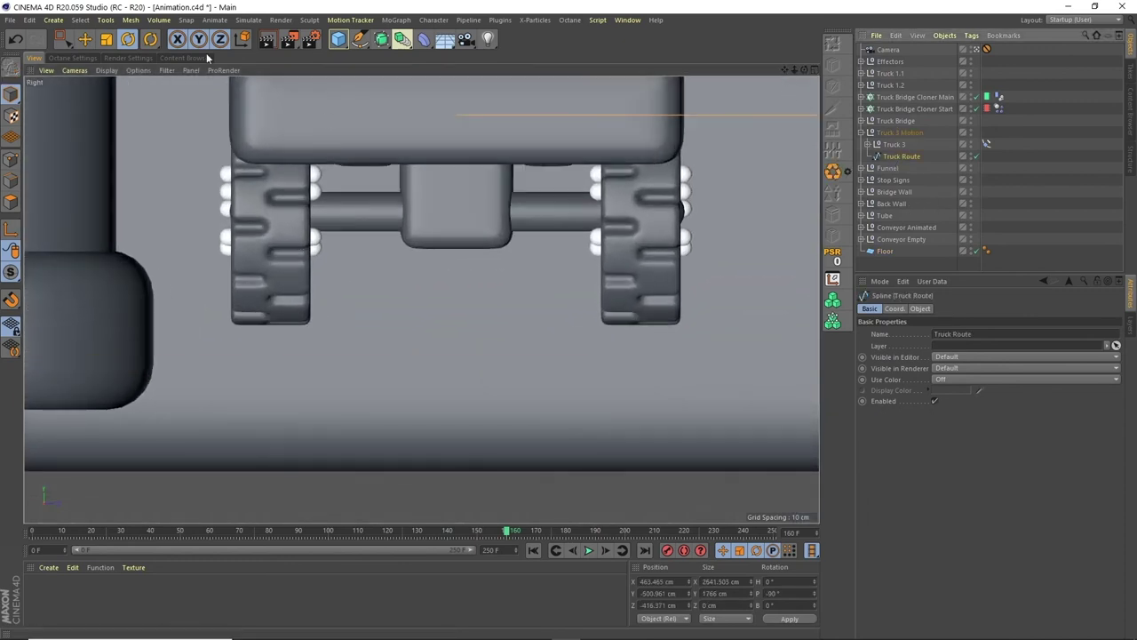
scroll(714, 101, down, 6)
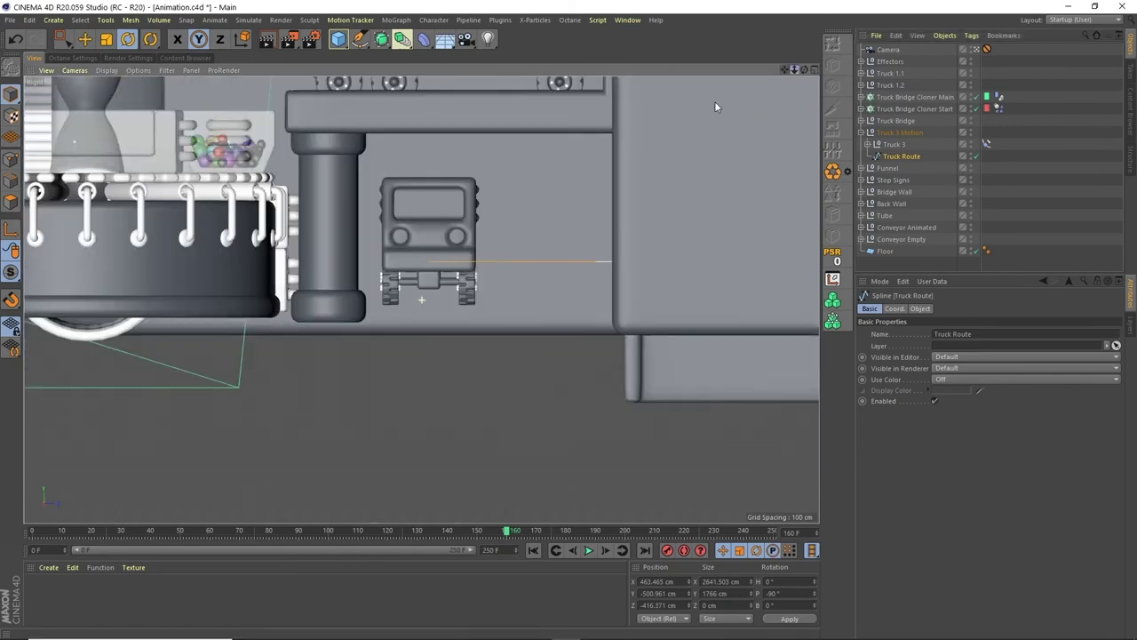
scroll(702, 113, up, 2)
key(e)
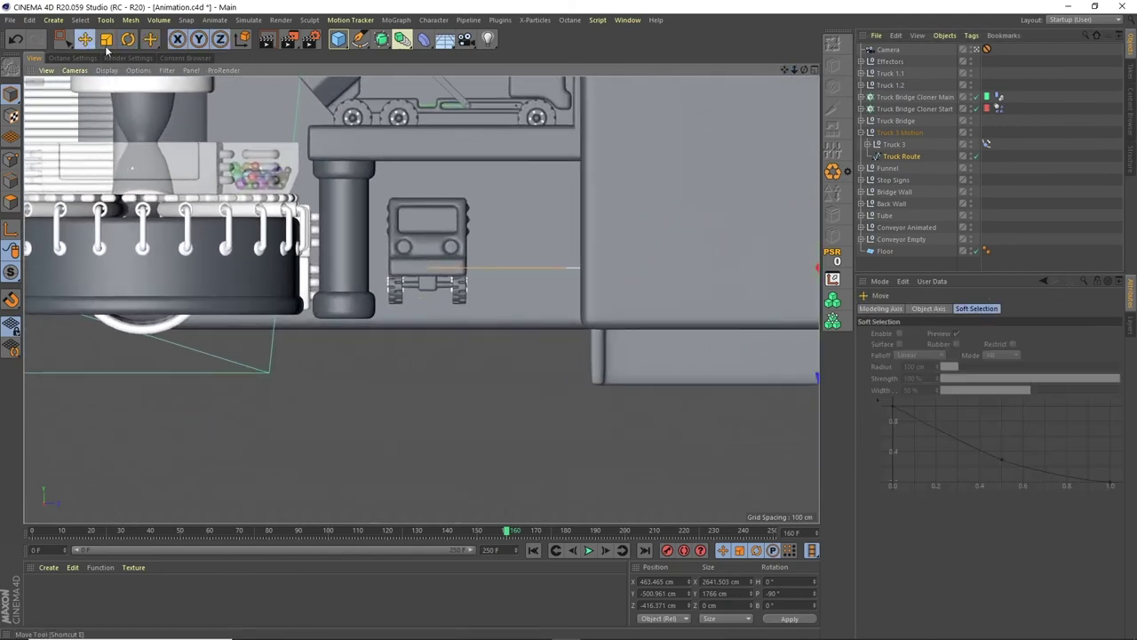
key(x)
key(z)
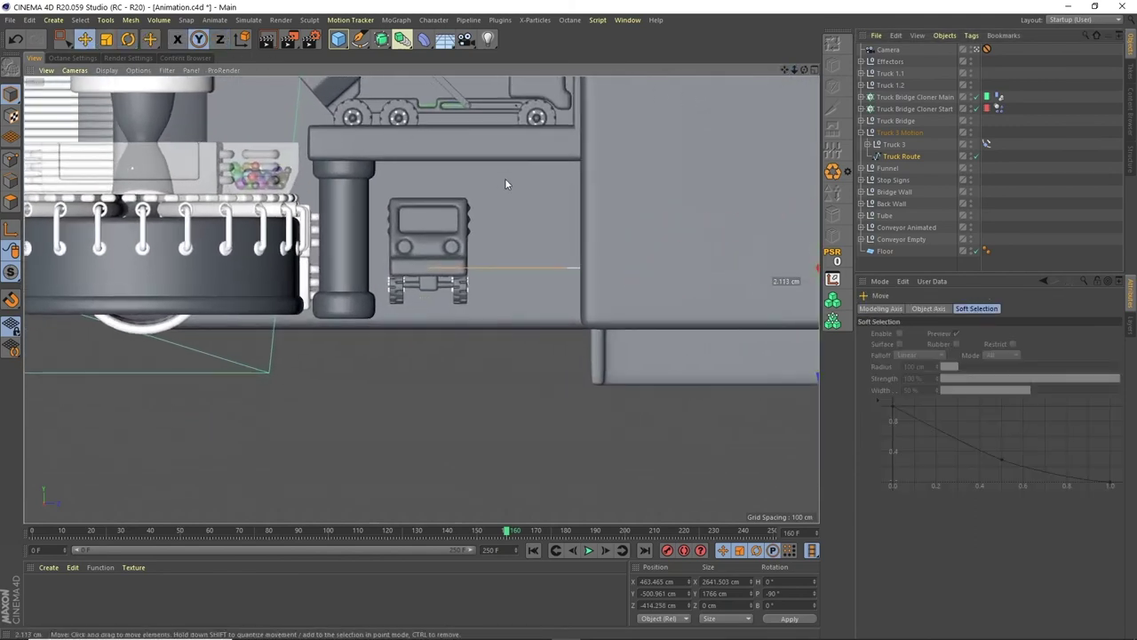
click(201, 41)
drag(352, 137, 352, 138)
scroll(573, 307, up, 10)
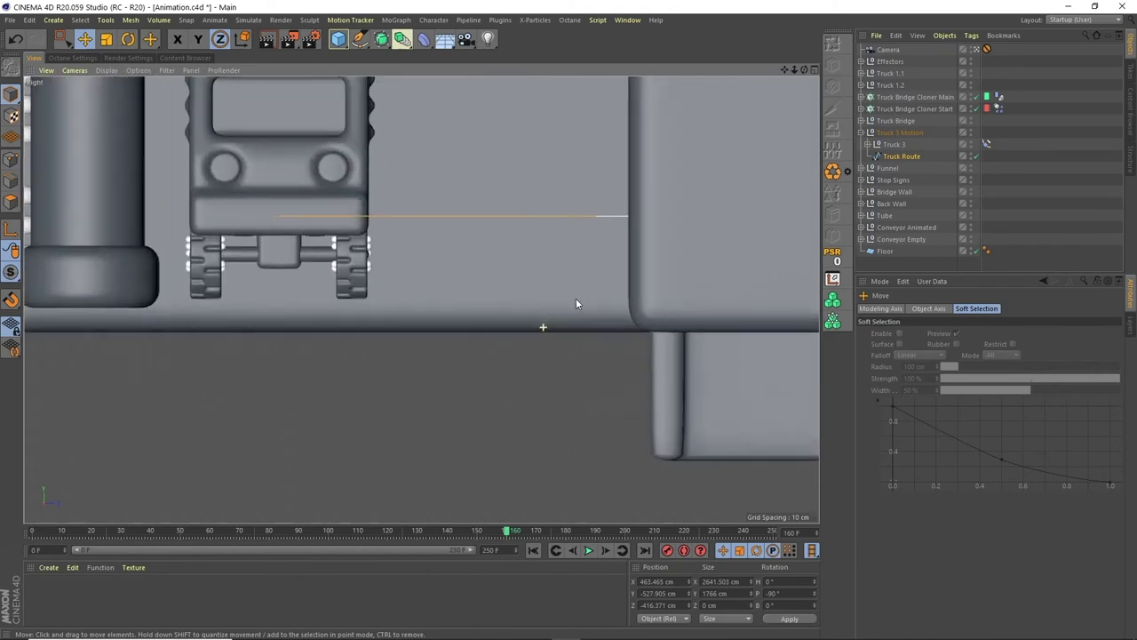
Step: Fine-tune the Truck Route spline's height against the Floor plane until Truck 3's wheels rest on it
click(885, 252)
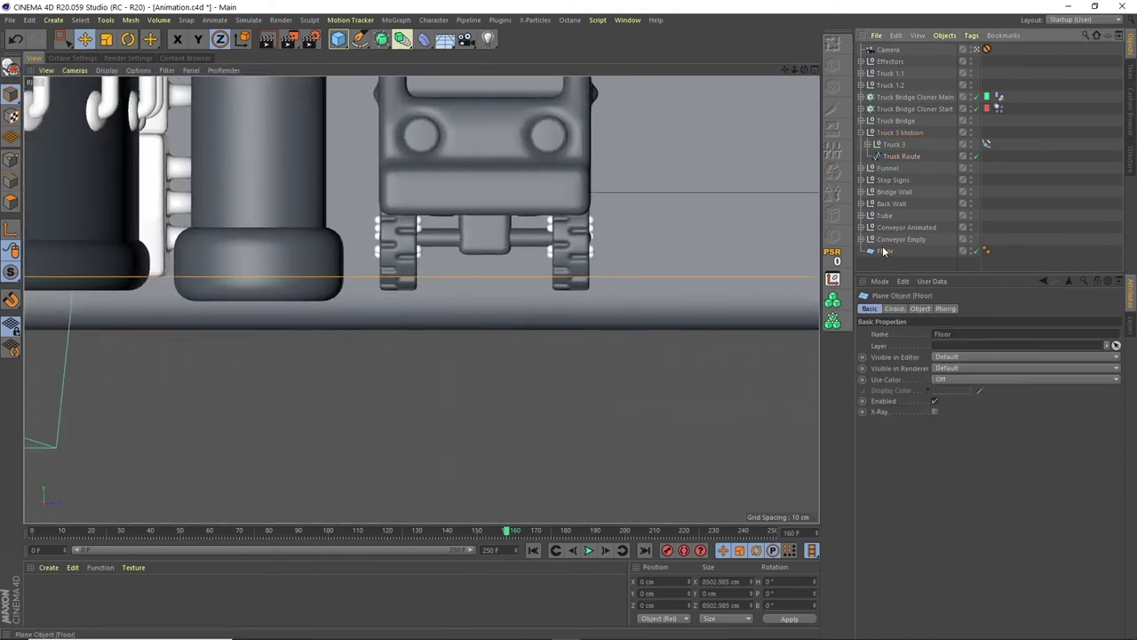
click(900, 158)
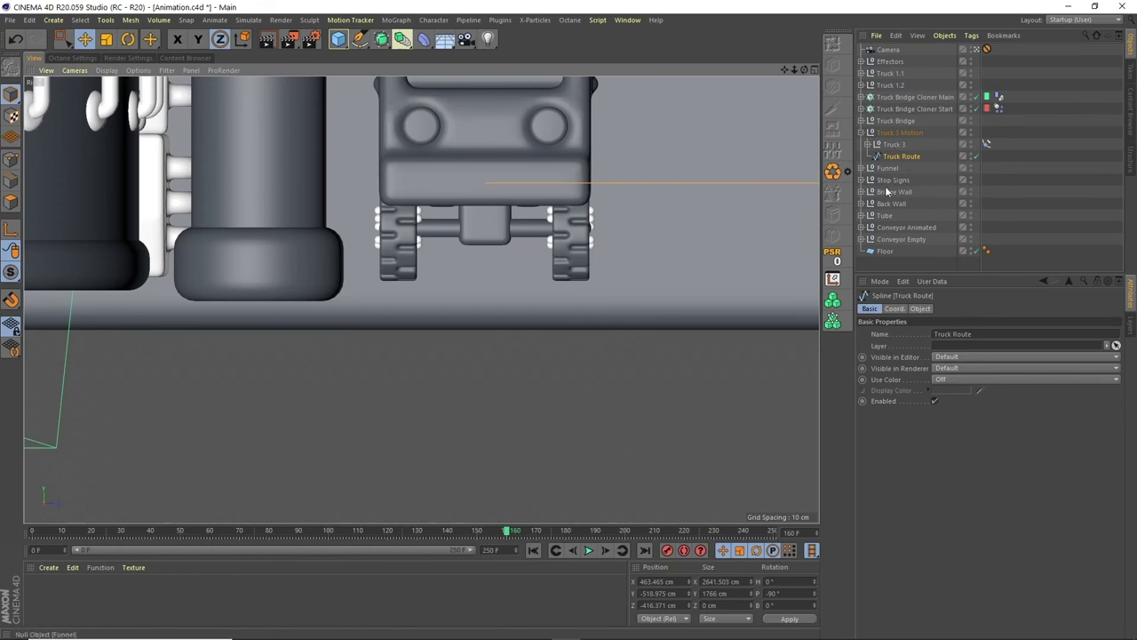
click(885, 252)
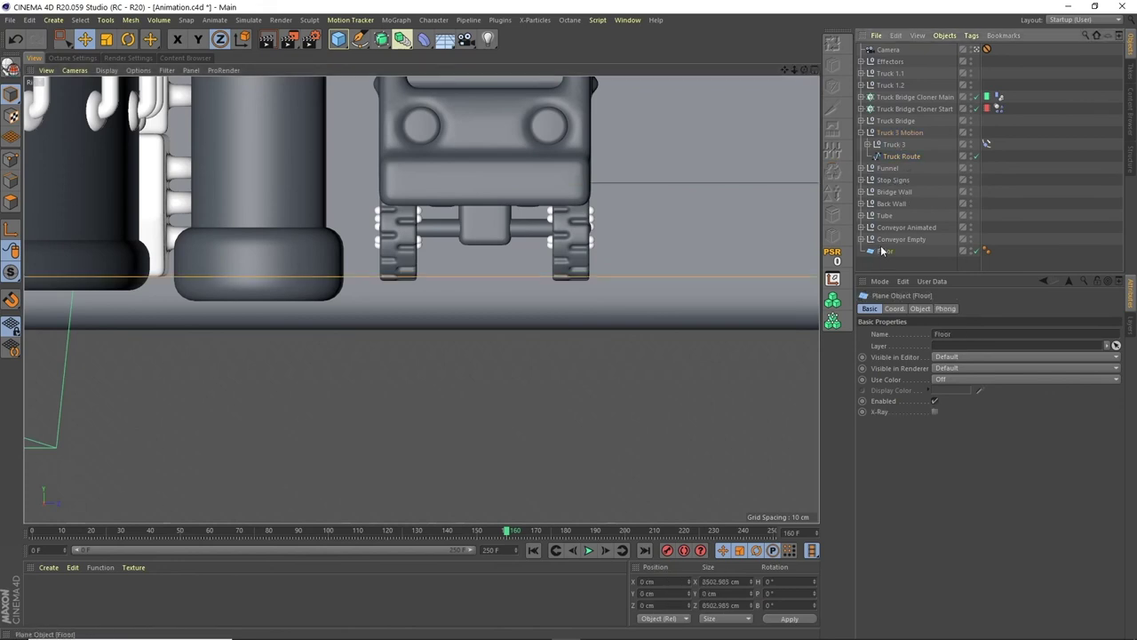
click(899, 157)
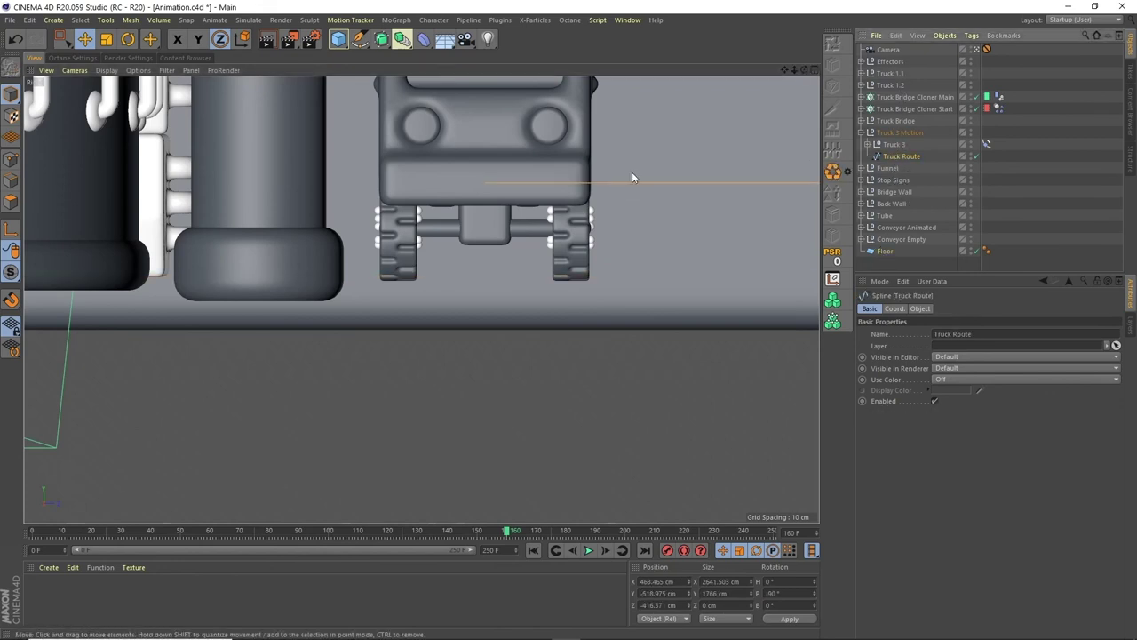
click(884, 253)
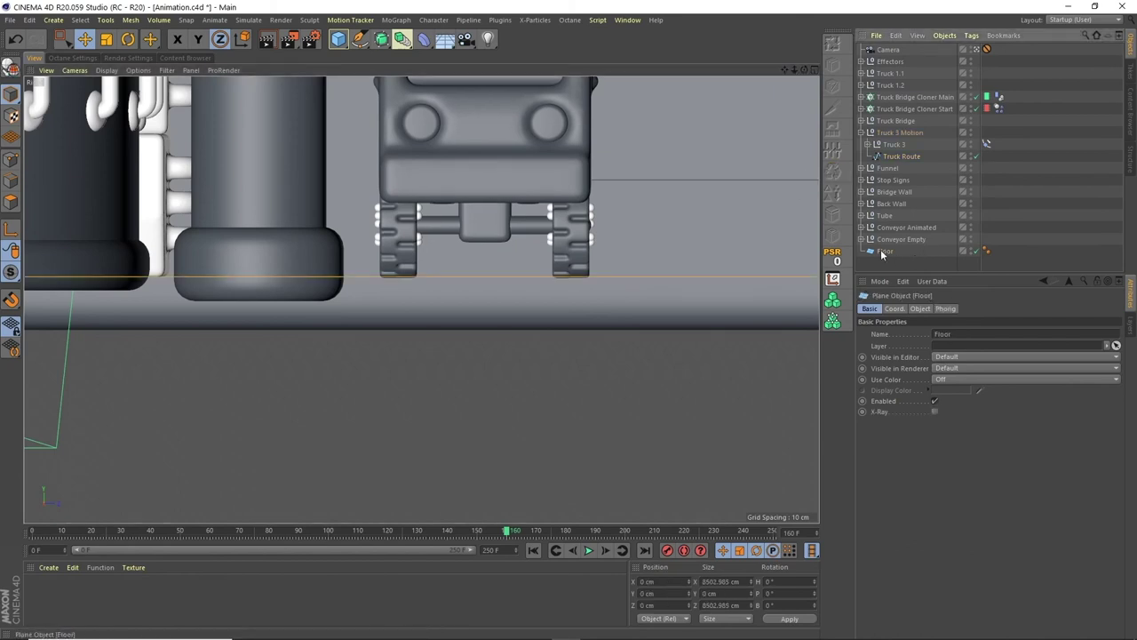
click(882, 259)
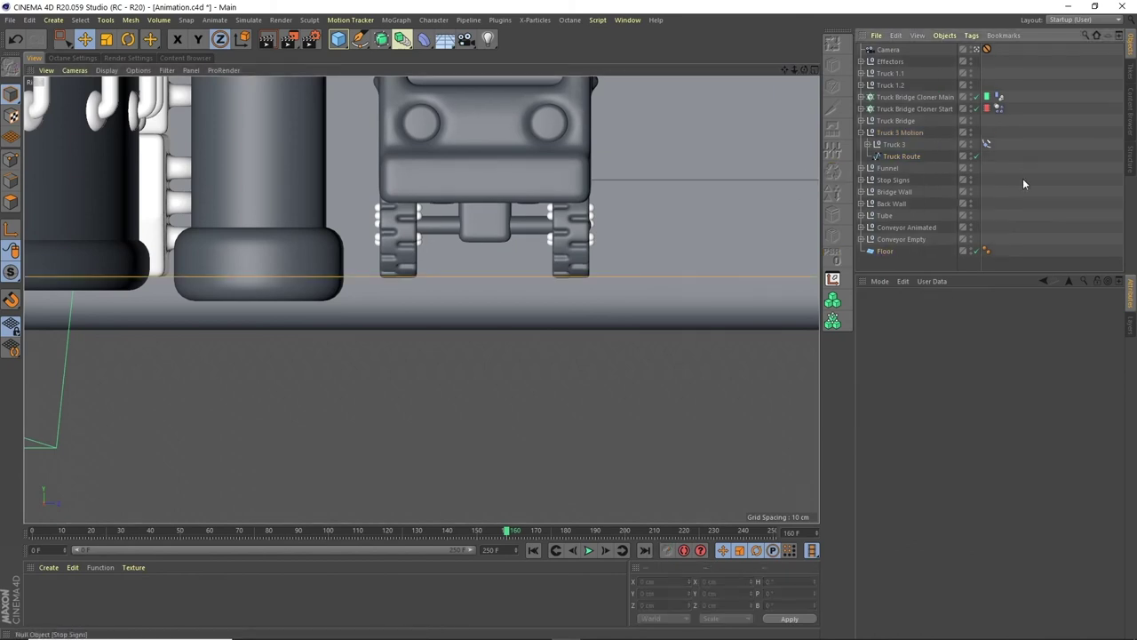
Step: Change the Top viewport to a Perspective camera and frame Truck 3 up close
click(814, 70)
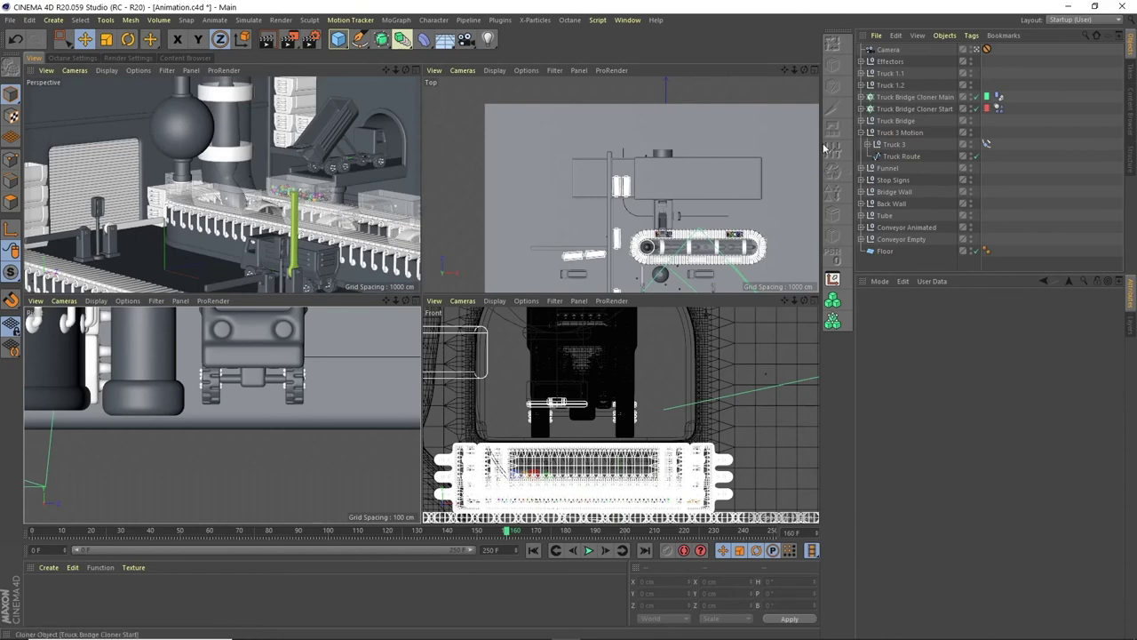
middle_click(445, 172)
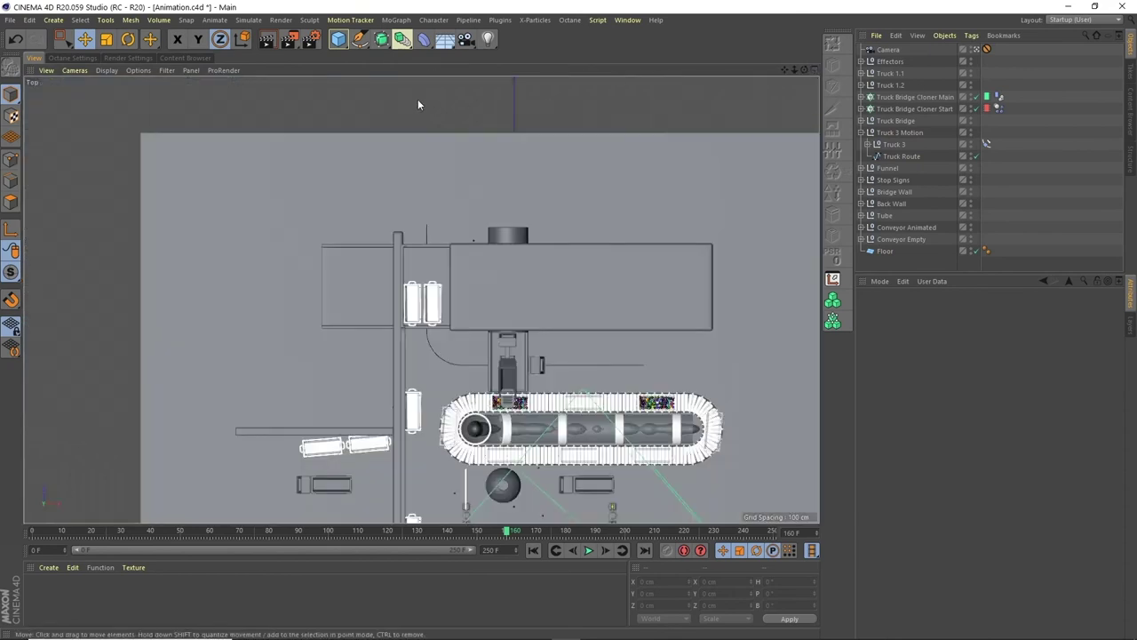
click(75, 70)
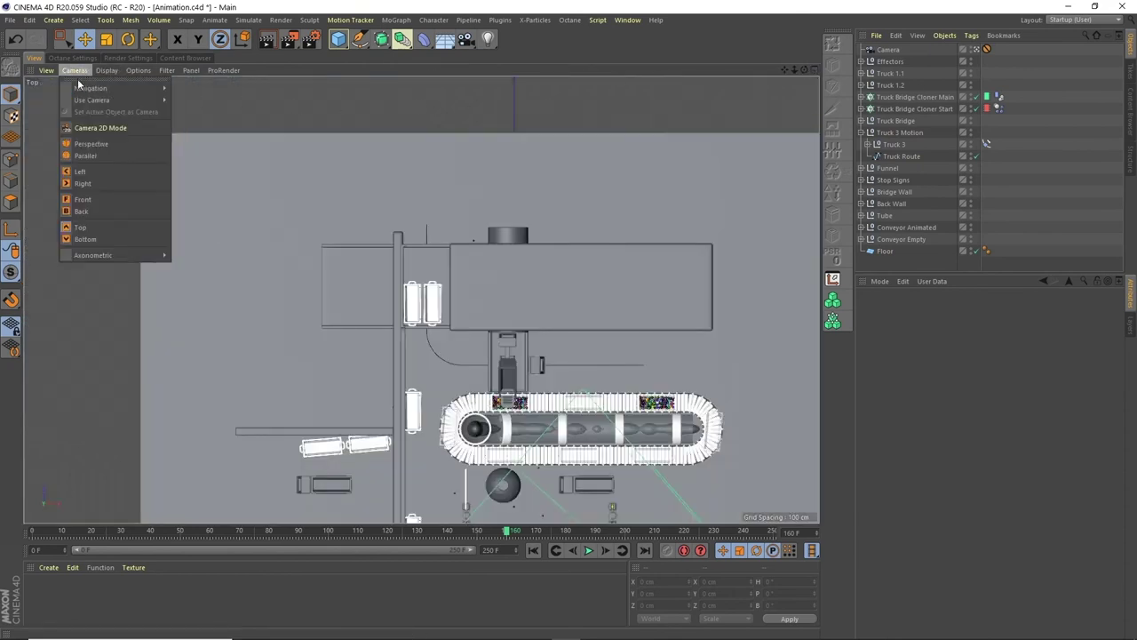
click(125, 144)
alt+drag(534, 160, 532, 260)
alt+right_drag(531, 259, 483, 264)
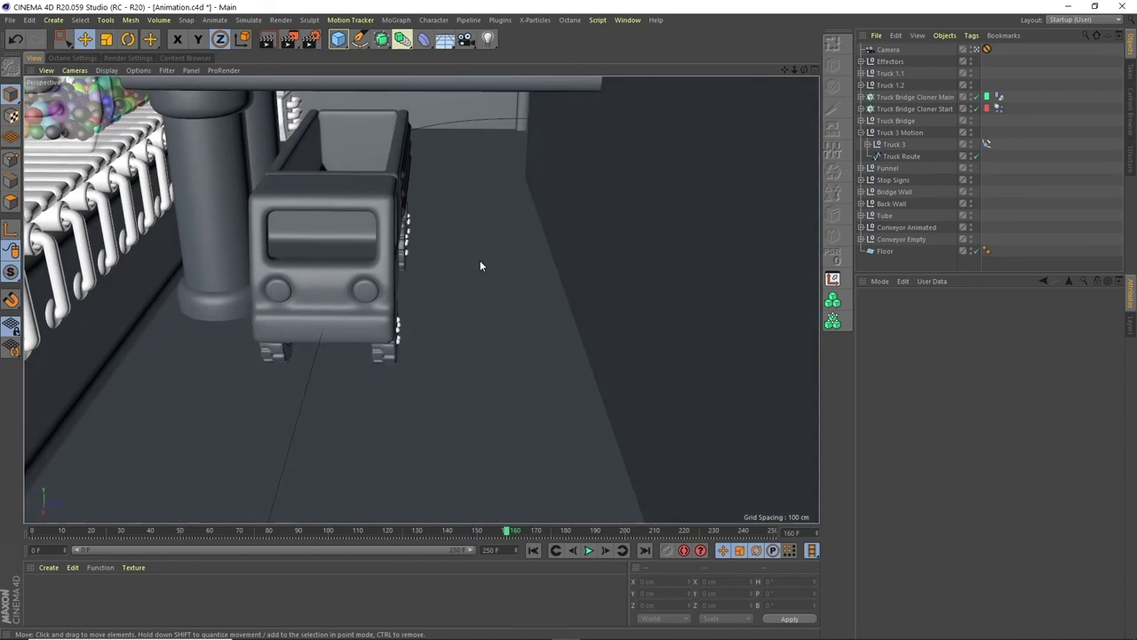
Step: Collapse the Truck 3 Motion group and hide the Bridge Wall in the viewport for a clear view of the truck
click(861, 132)
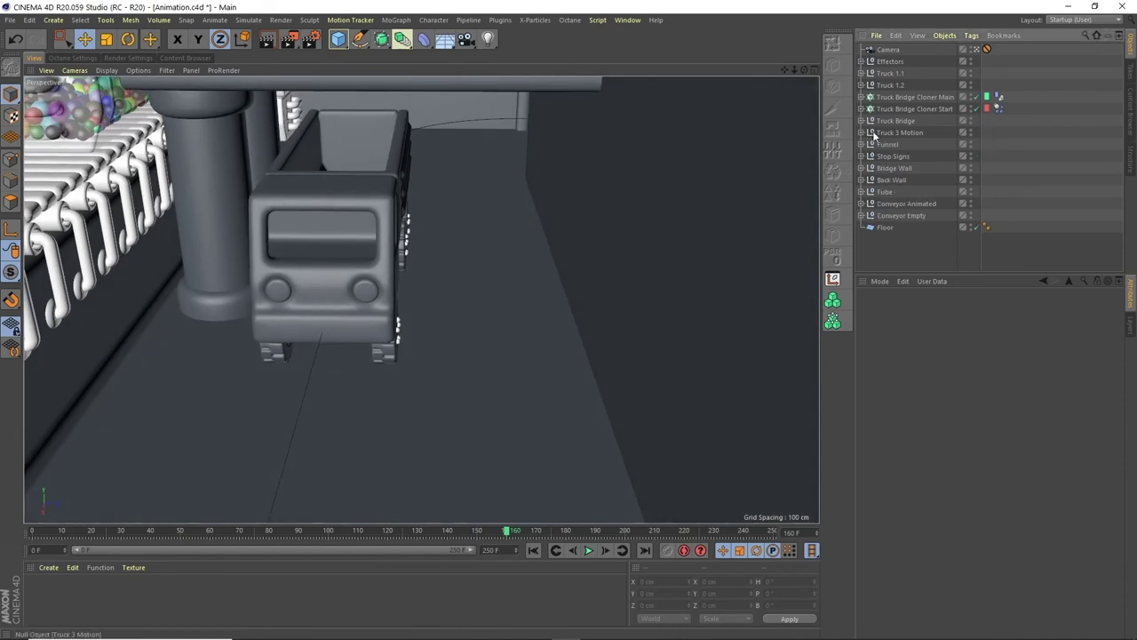
click(971, 167)
alt+drag(705, 222, 494, 266)
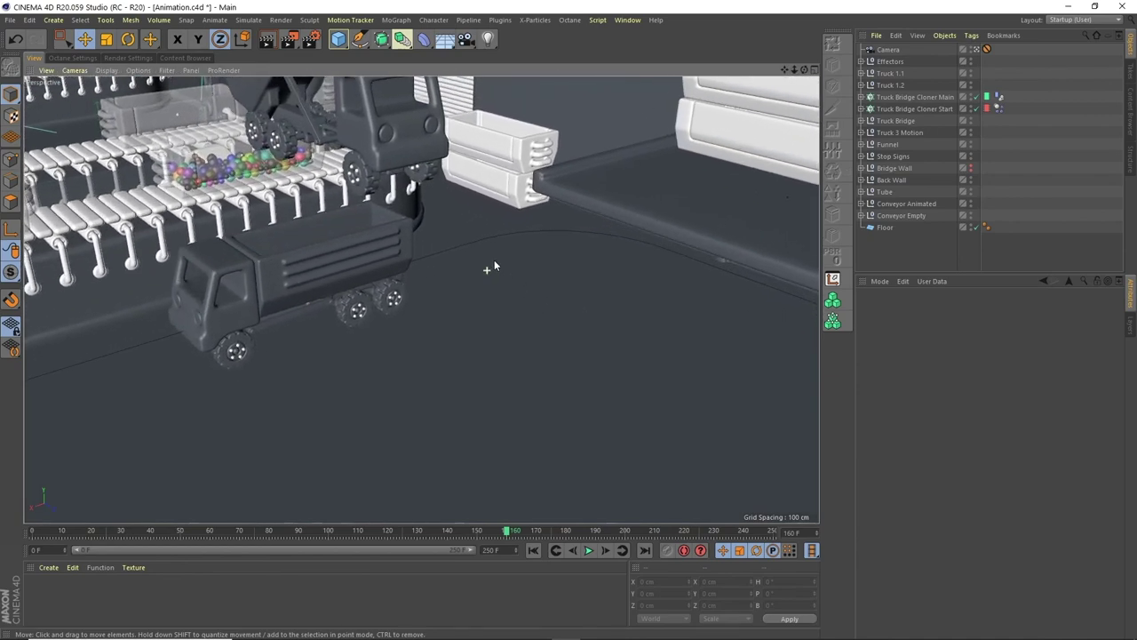
alt+drag(586, 391, 613, 463)
Step: Play the animation from frame 0, stop at frame 17 and examine Truck 3's wheels from the side
click(534, 550)
mouse_move(777, 361)
alt+mouse_down()
mouse_move(736, 381)
mouse_move(640, 358)
mouse_move(299, 229)
mouse_move(373, 293)
alt+mouse_up()
click(589, 550)
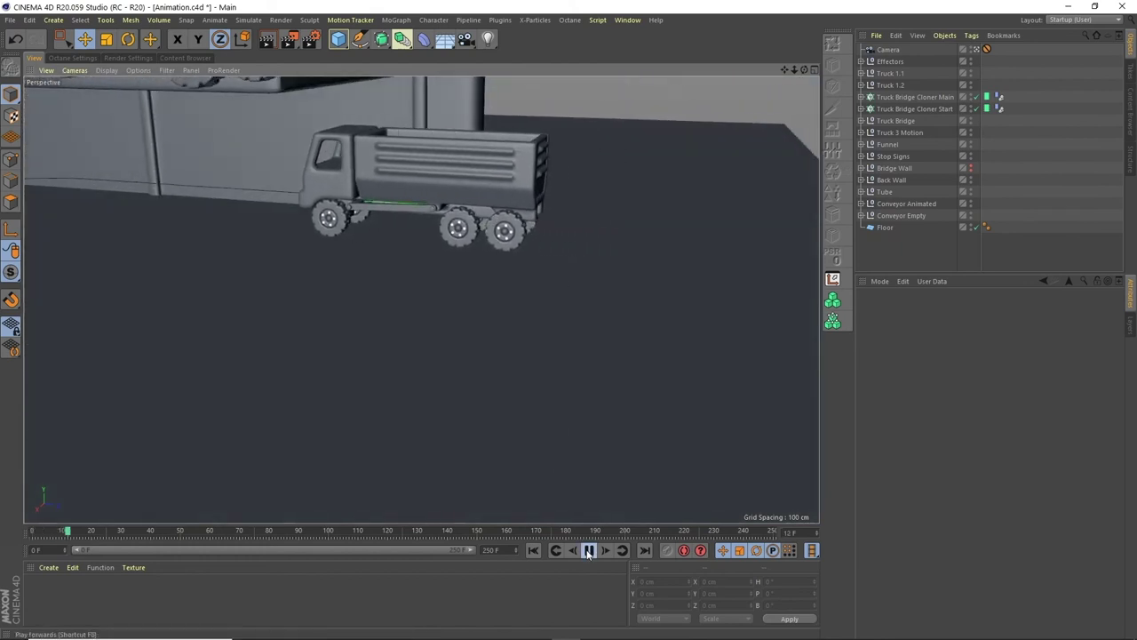
click(588, 550)
alt+drag(461, 256, 422, 275)
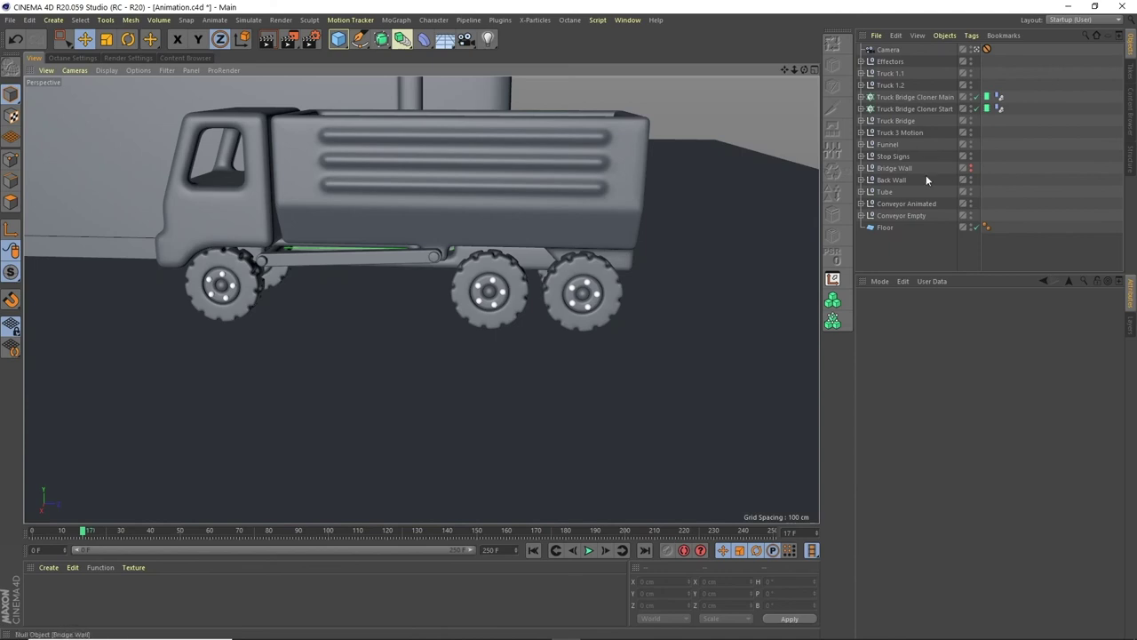
Step: Set the Position parameter of the Truck 3 Align to Spline tag as an XPresso driver
click(861, 133)
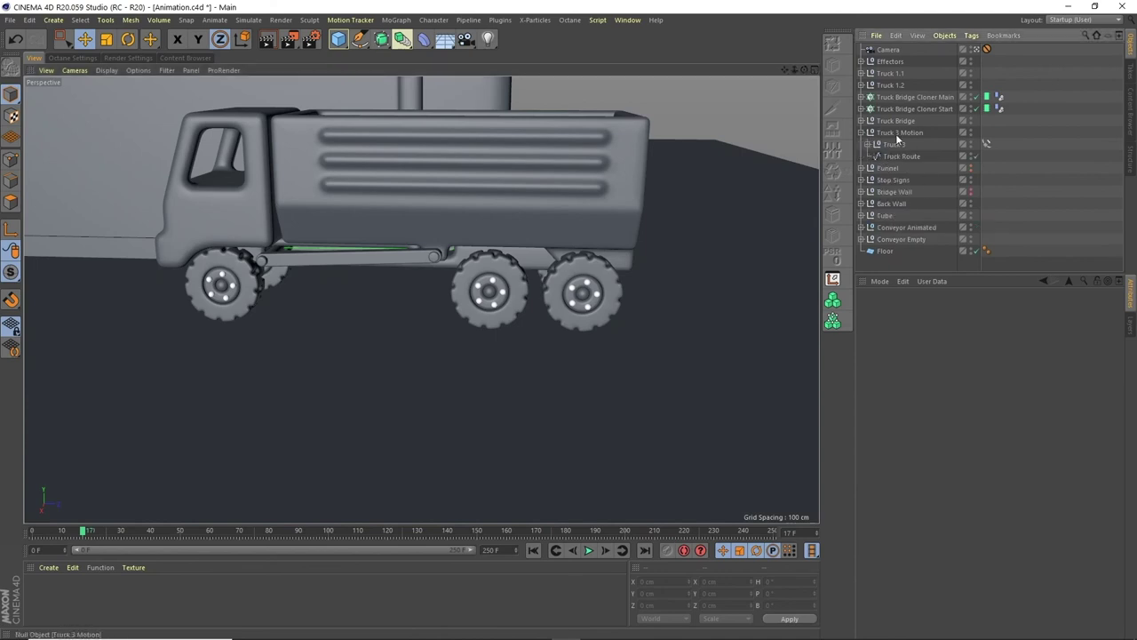
click(870, 145)
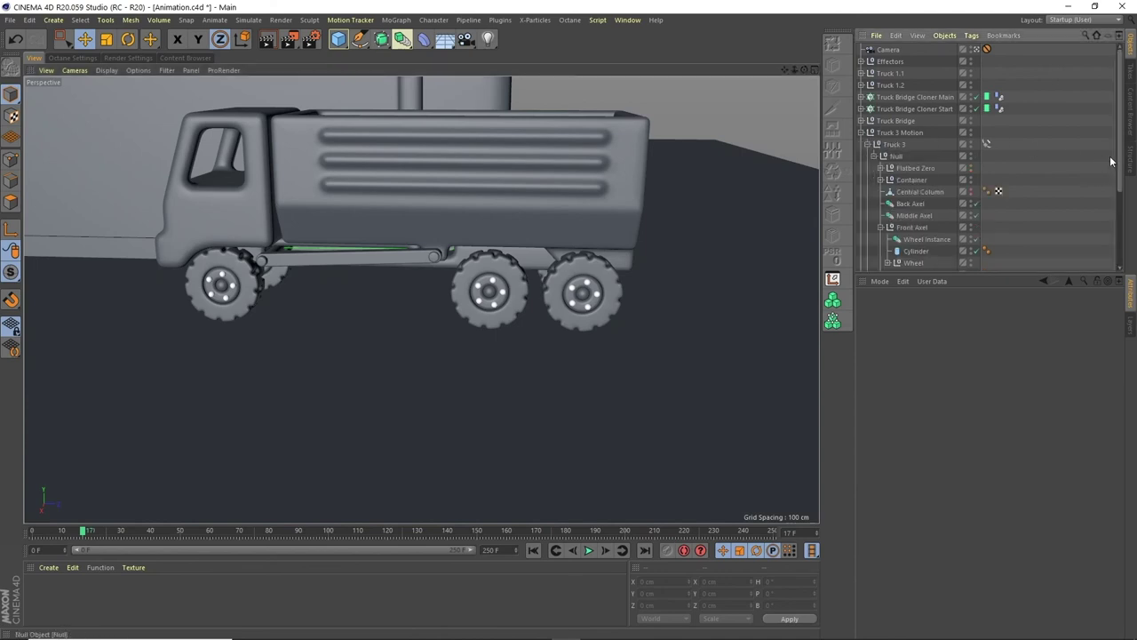
click(870, 145)
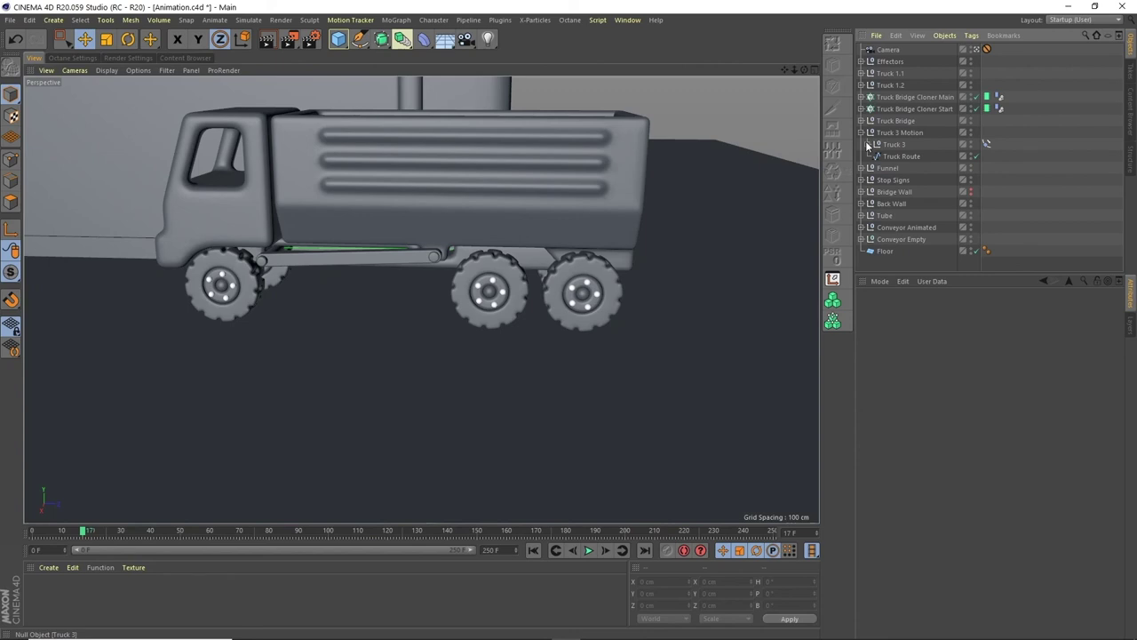
click(987, 142)
click(888, 309)
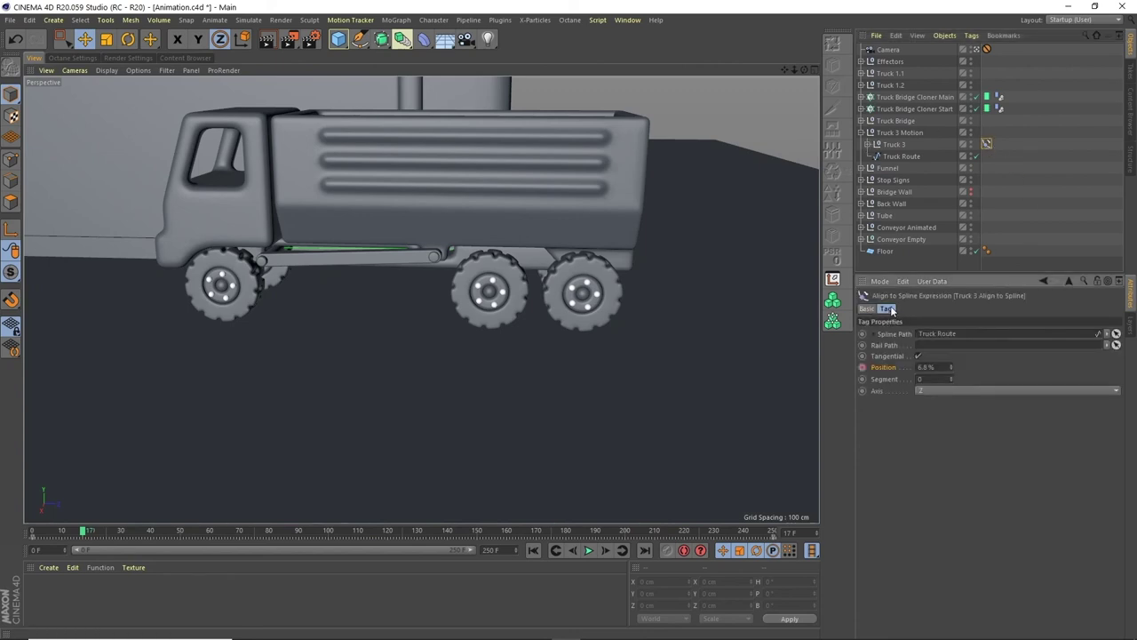
right_click(885, 370)
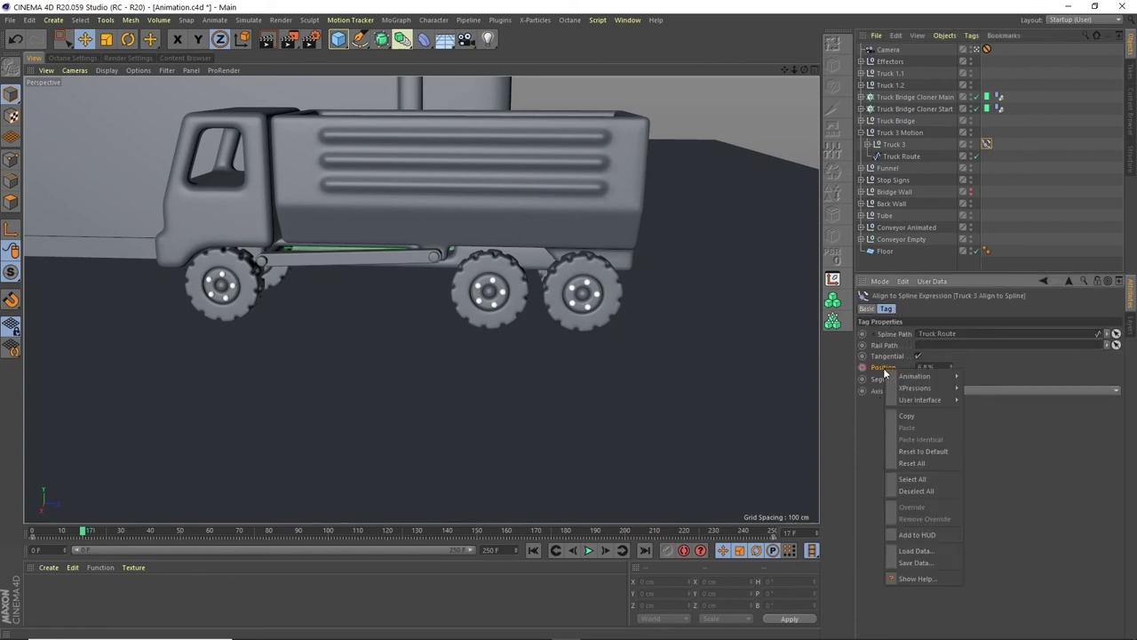
mouse_move(907, 391)
click(980, 388)
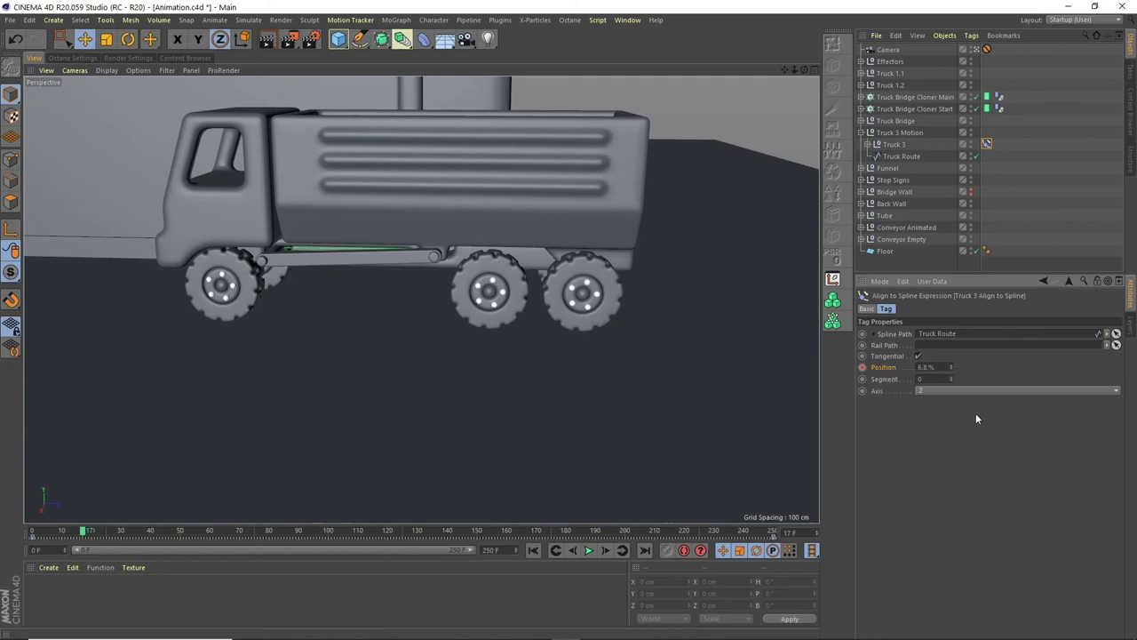
Step: Set the pitch rotation (R.P) of the Wheel null in Truck 3's Front Axel to 0°
click(870, 145)
scroll(1106, 214, down, 5)
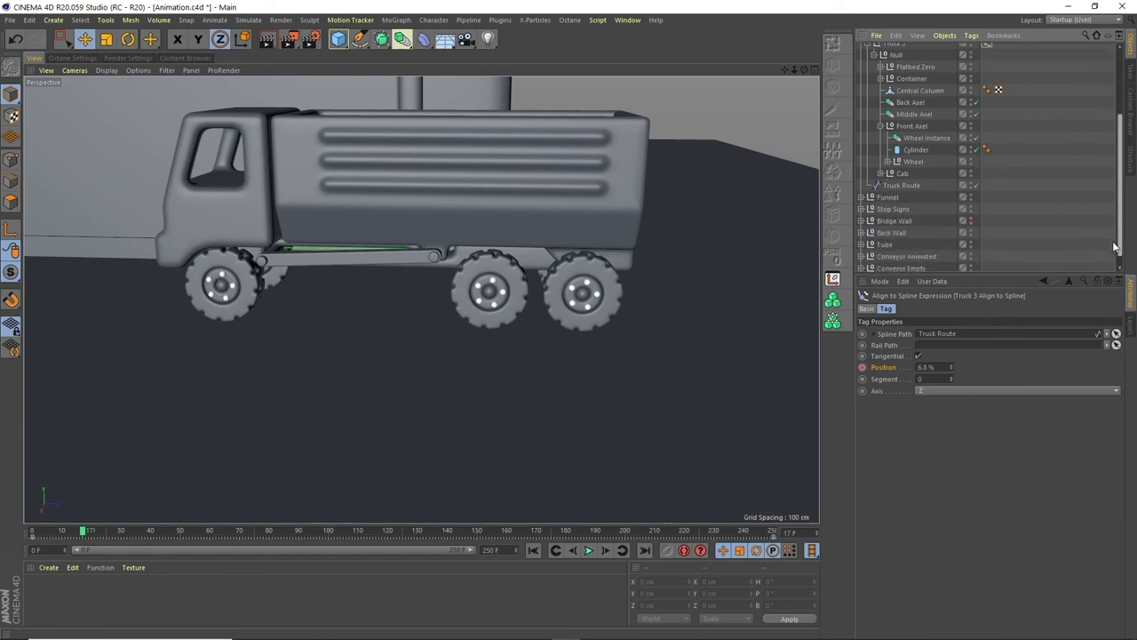
click(888, 148)
click(888, 149)
click(915, 148)
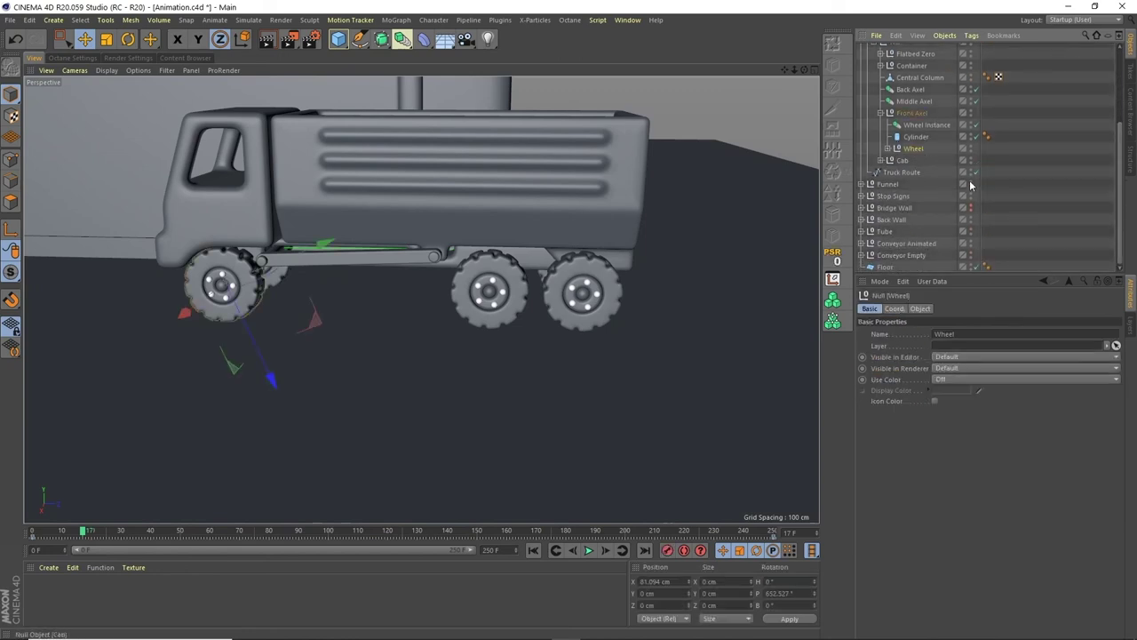
right_click(915, 149)
mouse_move(922, 152)
key(Escape)
click(918, 307)
click(895, 308)
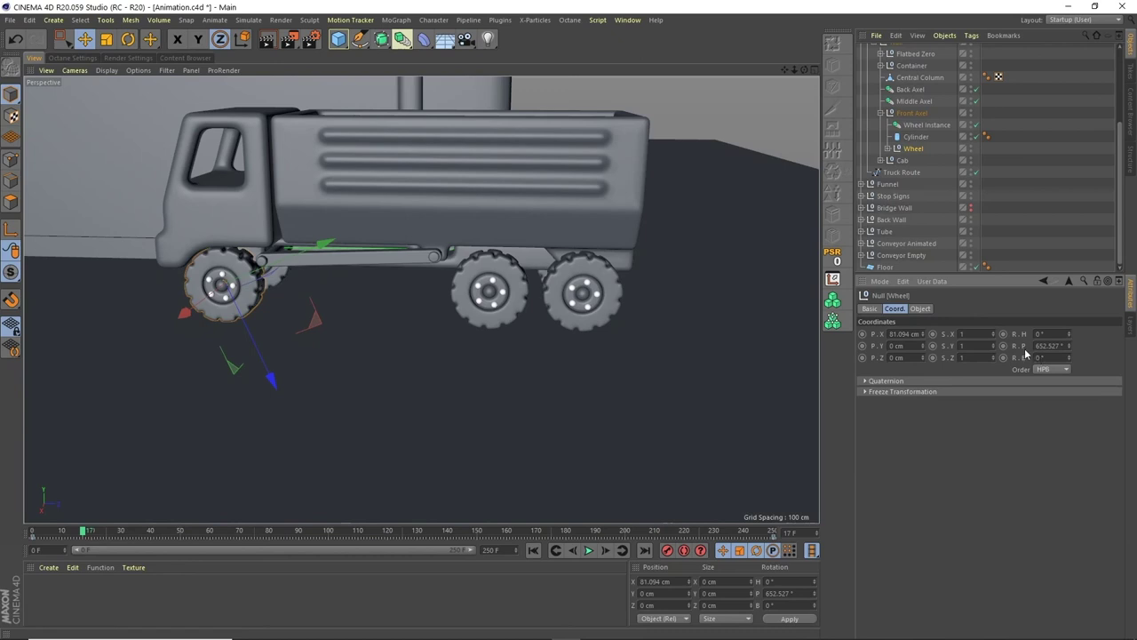
click(1070, 349)
text(0)
key(Return)
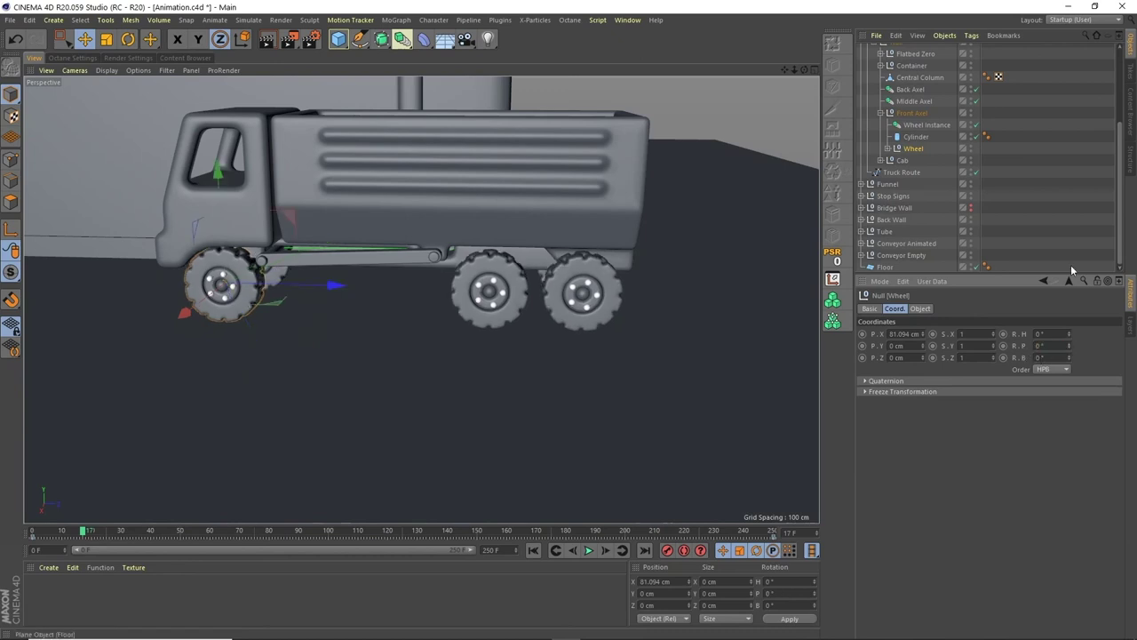
Step: Make the front Wheel's pitch rotation driven (Relative) by the truck's spline position, and play the animation to check its spin
right_click(1021, 350)
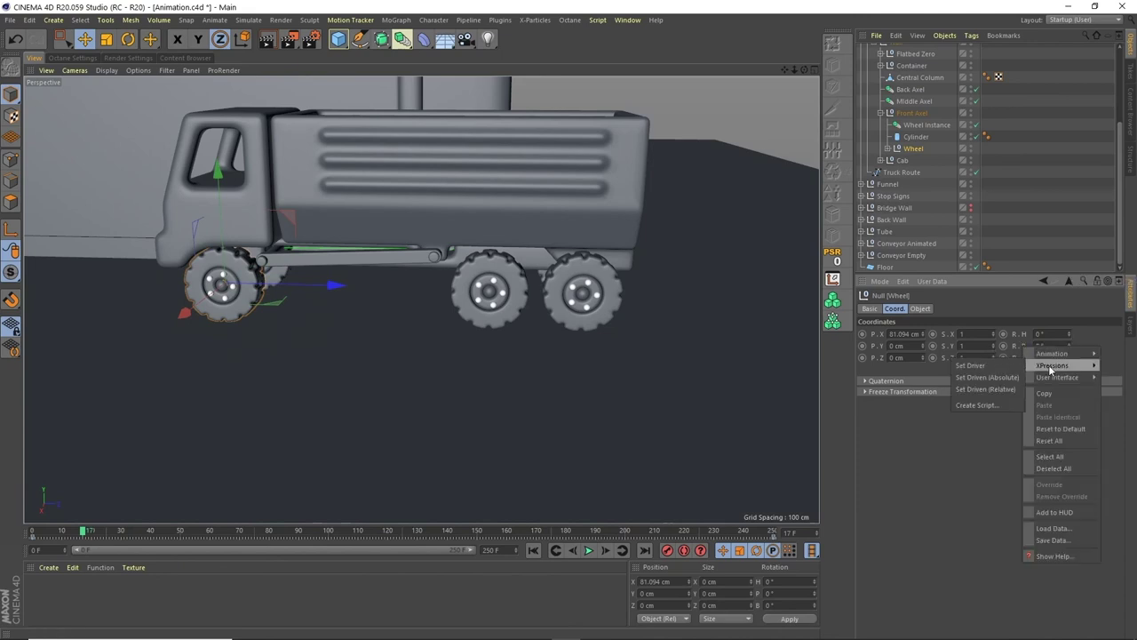
click(993, 393)
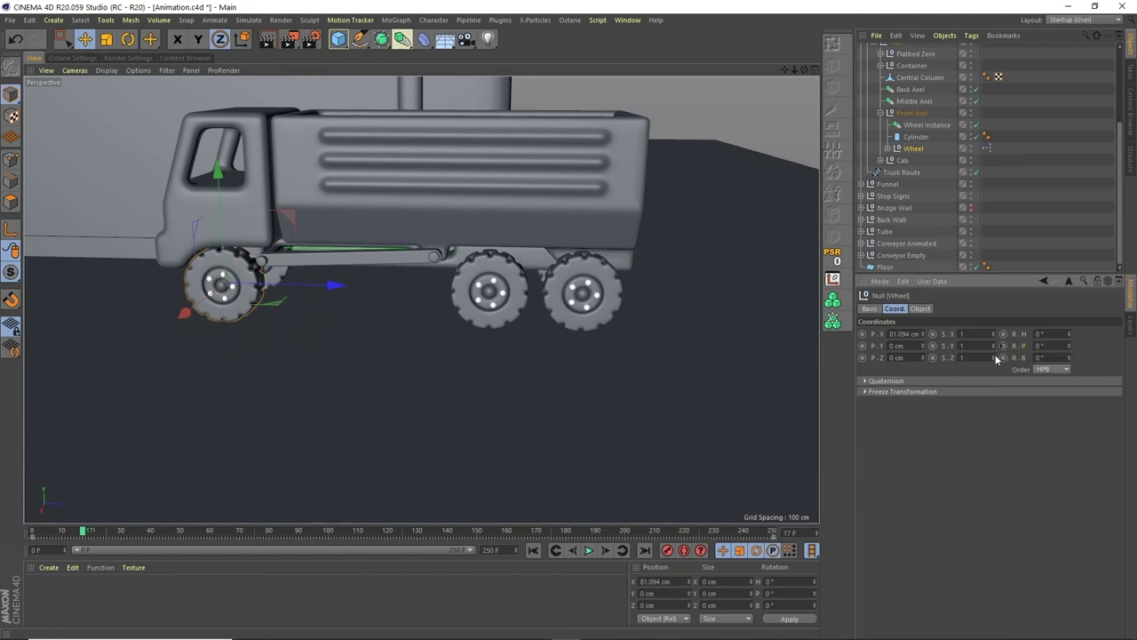
click(589, 550)
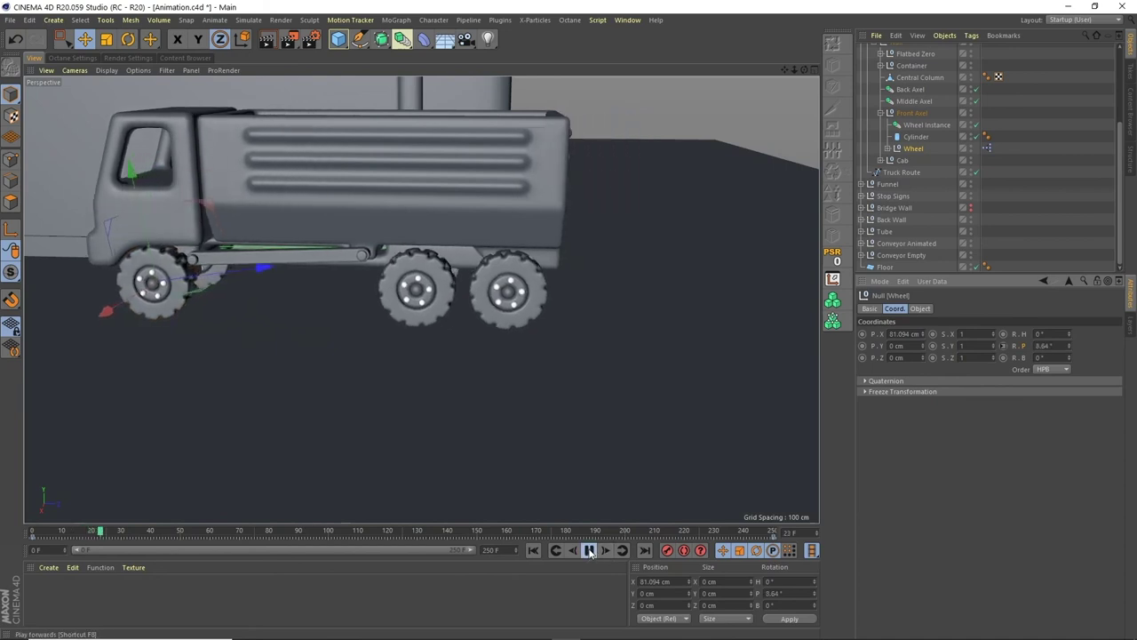
click(590, 550)
alt+middle_drag(316, 370, 675, 355)
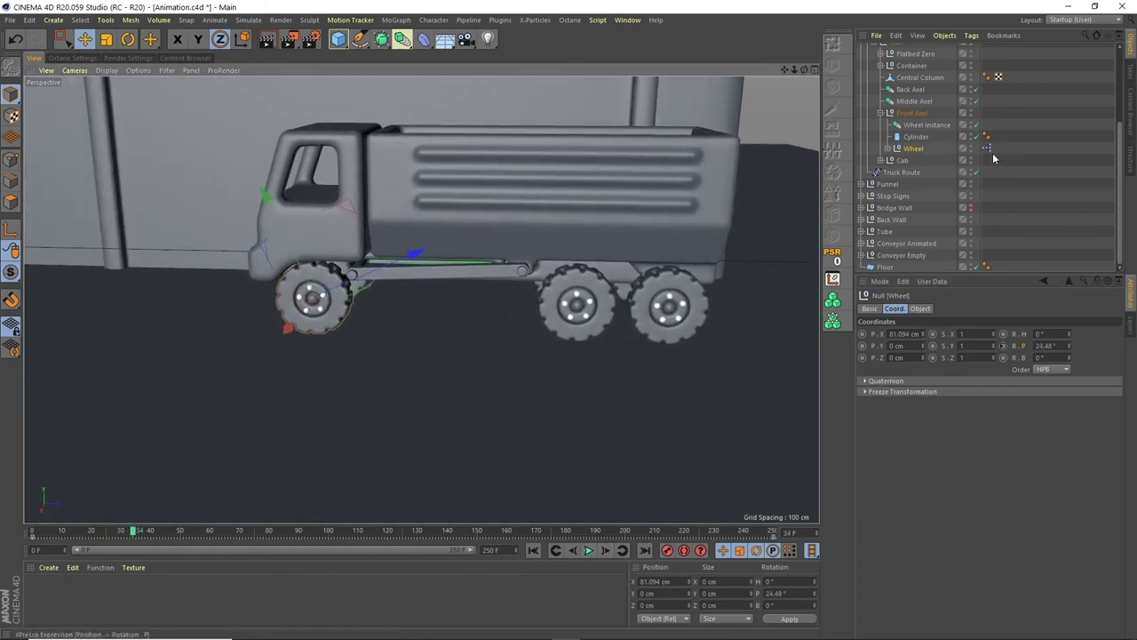
Step: Open the front Wheel's XPresso expression and spread out its Range Mapper and Wheel nodes
drag(991, 153, 989, 153)
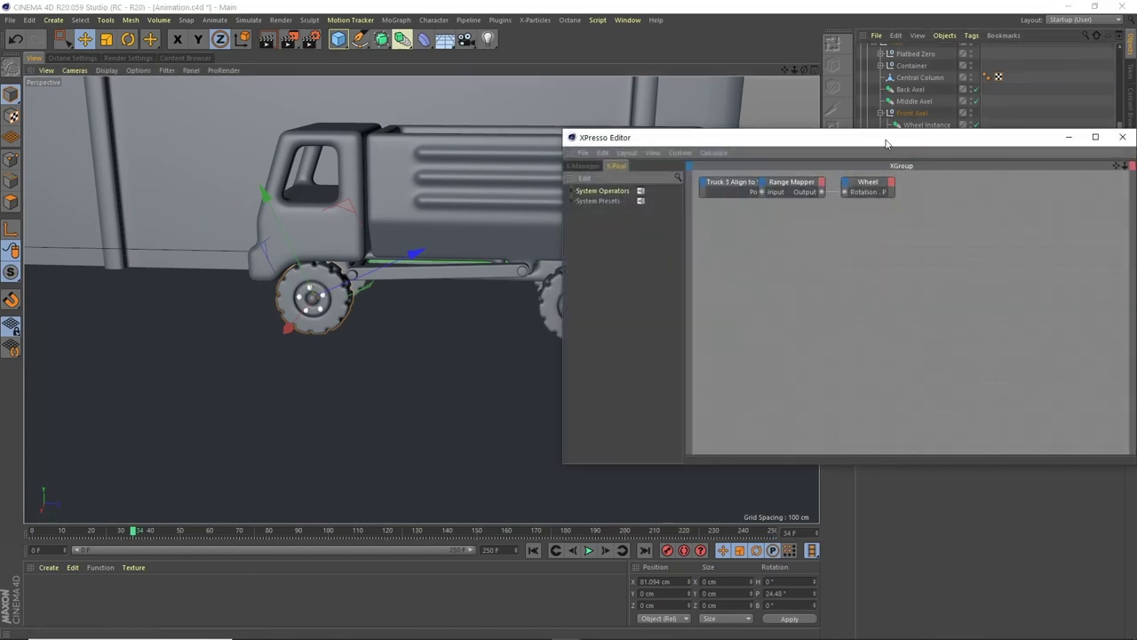
drag(867, 183, 946, 184)
drag(803, 187, 833, 191)
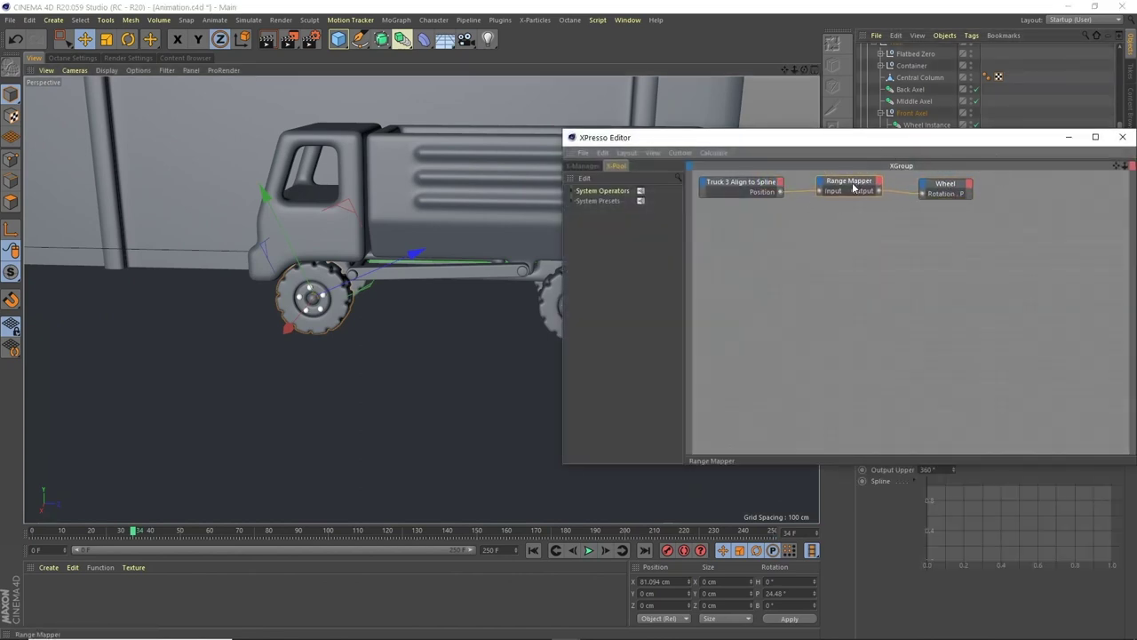
Step: Set the Range Mapper's Input Lower to 0% and Input Upper to 100%, and play the animation to check the wheel
drag(985, 144, 261, 233)
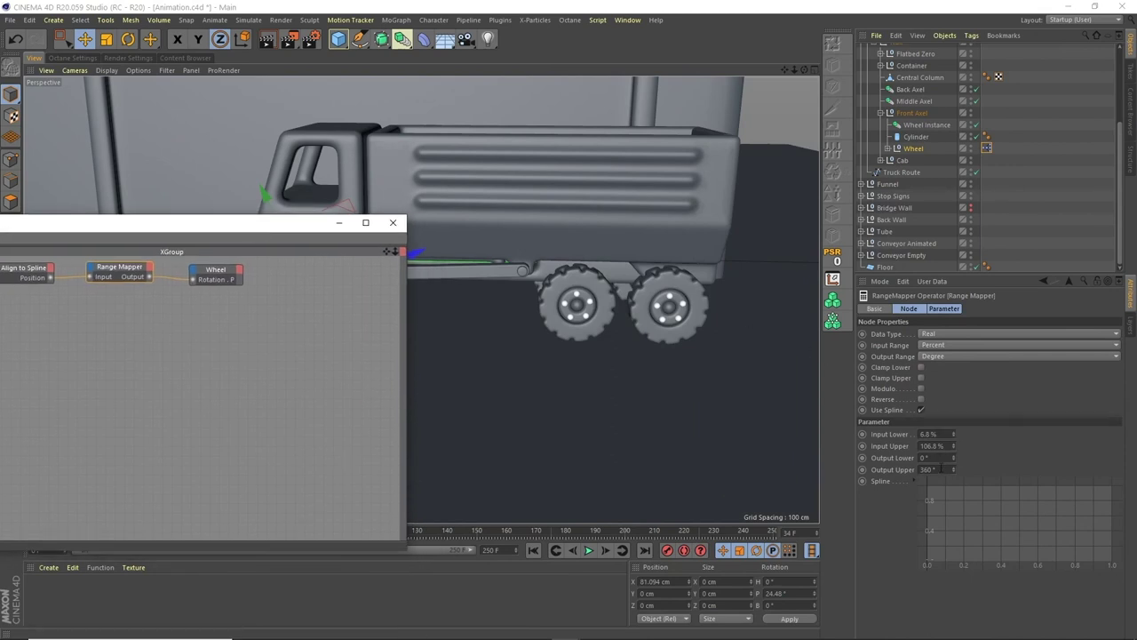
double_click(929, 434)
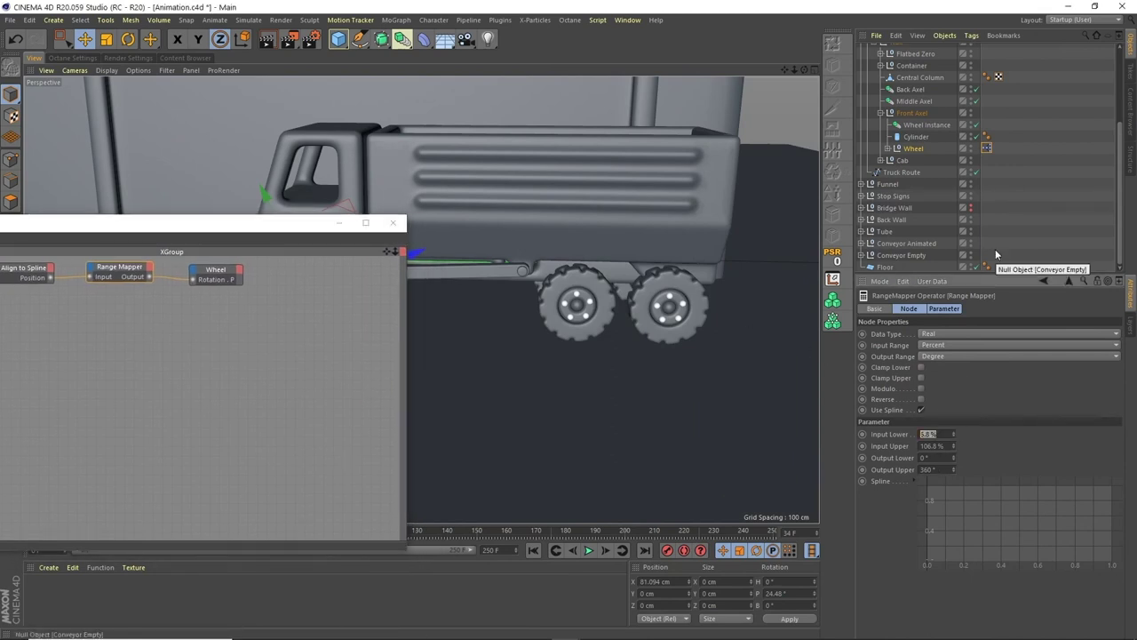
drag(293, 222, 261, 351)
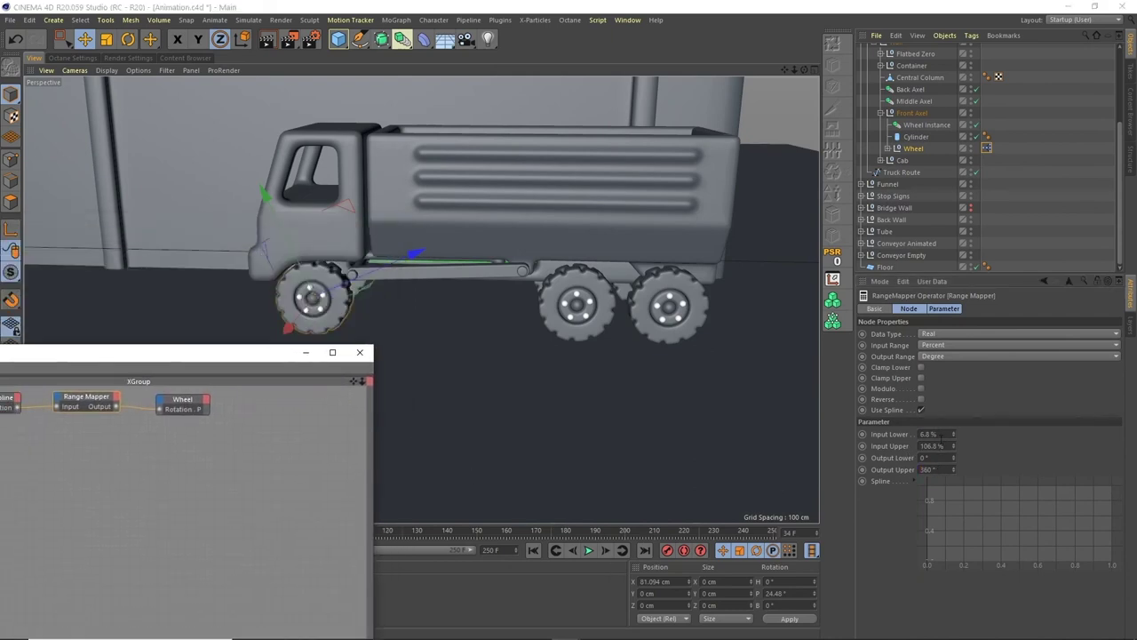
text(0)
key(Tab)
text(100)
key(Return)
click(590, 550)
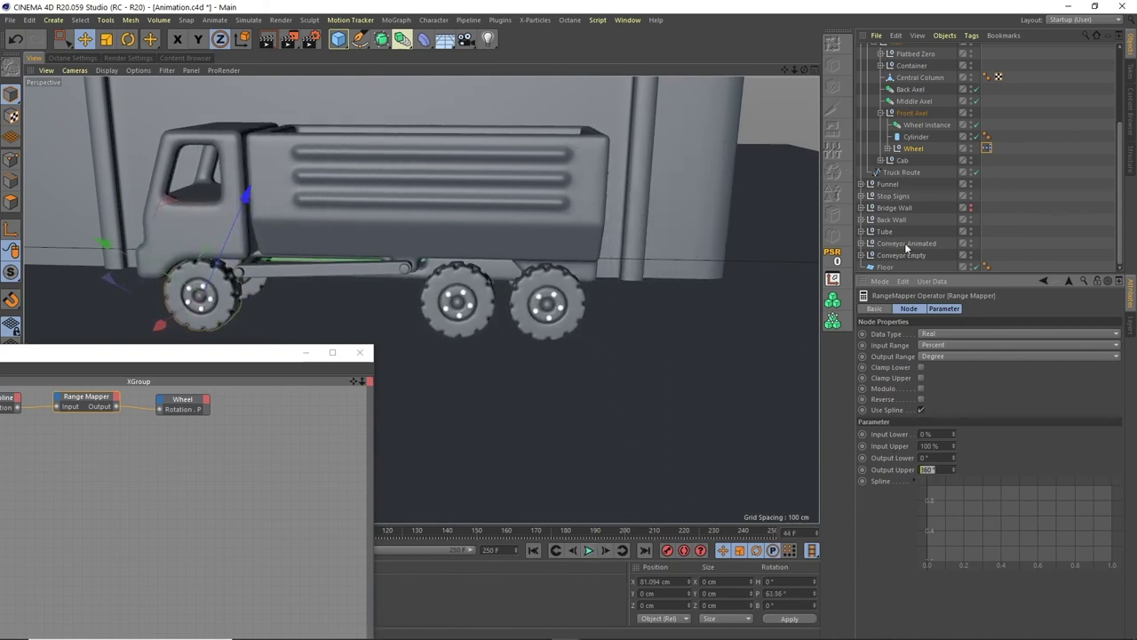
Step: Try Output Upper values of 720° and 2000° on the Range Mapper, playing the animation to check the wheel's spin
text(1)
click(588, 551)
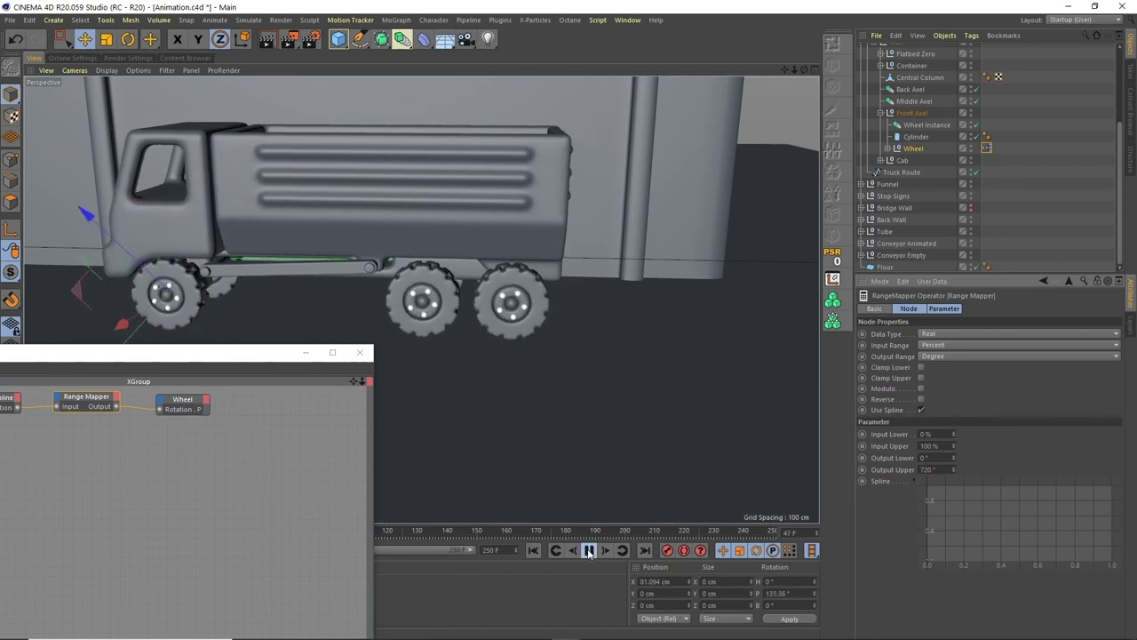
click(589, 551)
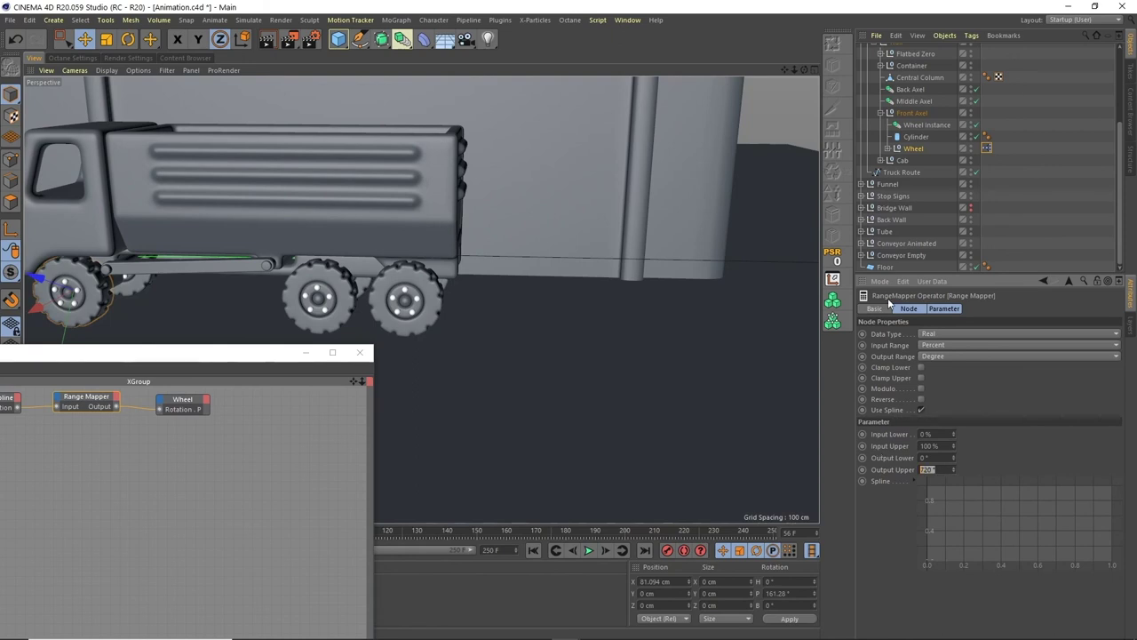
text(0)
key(Return)
text(00)
key(Return)
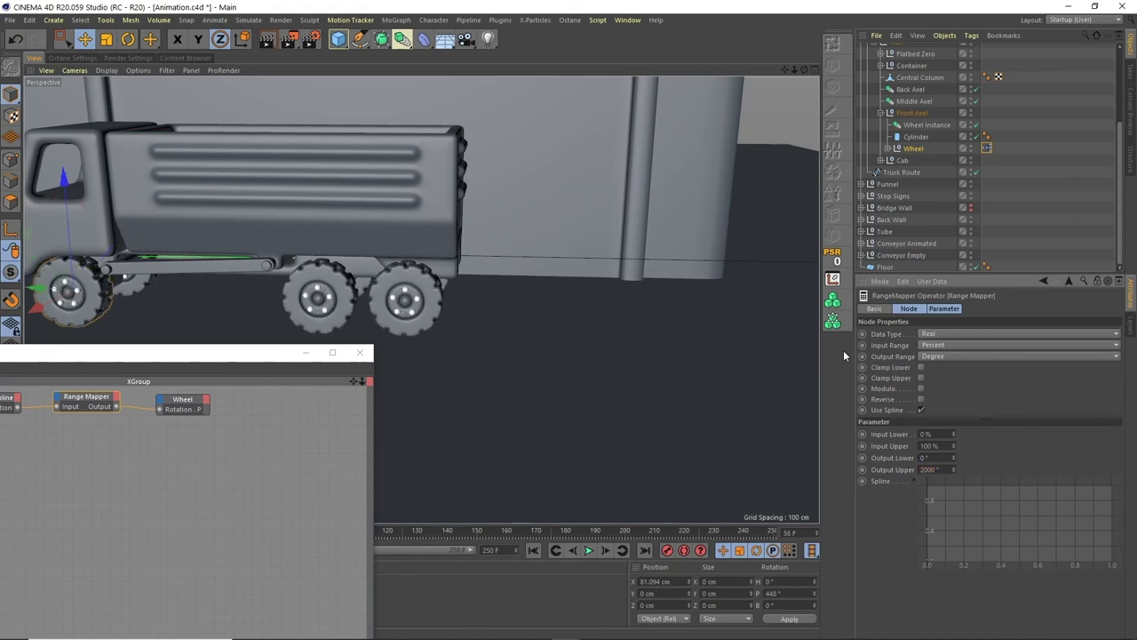
click(533, 551)
click(588, 551)
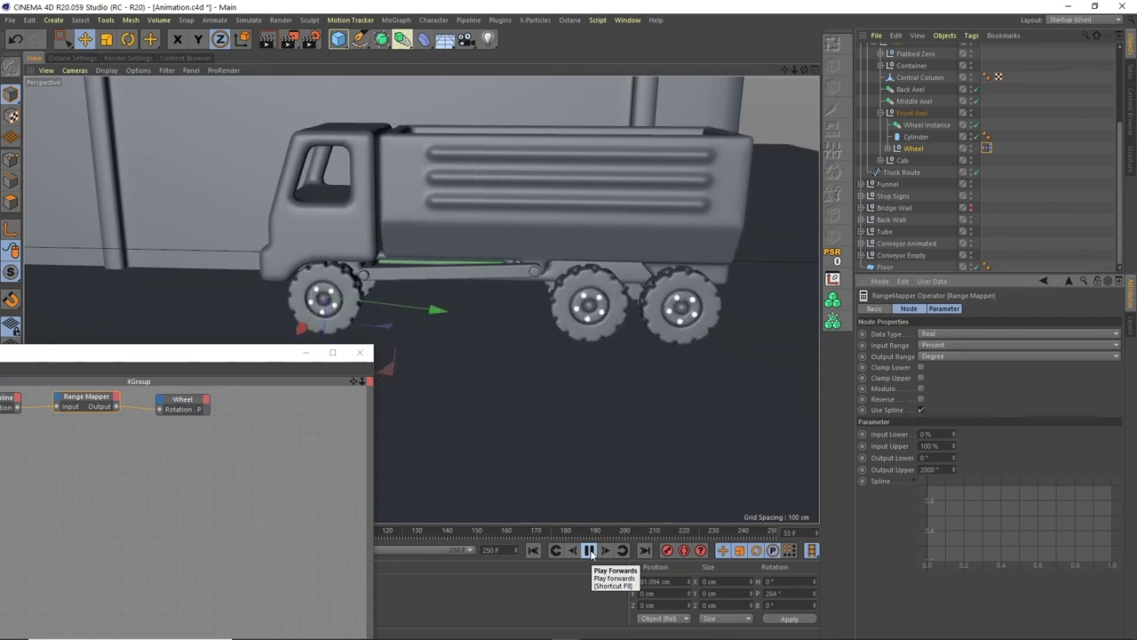
click(589, 550)
Step: Set the Range Mapper's Output Upper to 2500°, copy the Wheel's XPresso tag onto the Wheel Instance, and close the XPresso Editor during playback
text(2500)
key(Return)
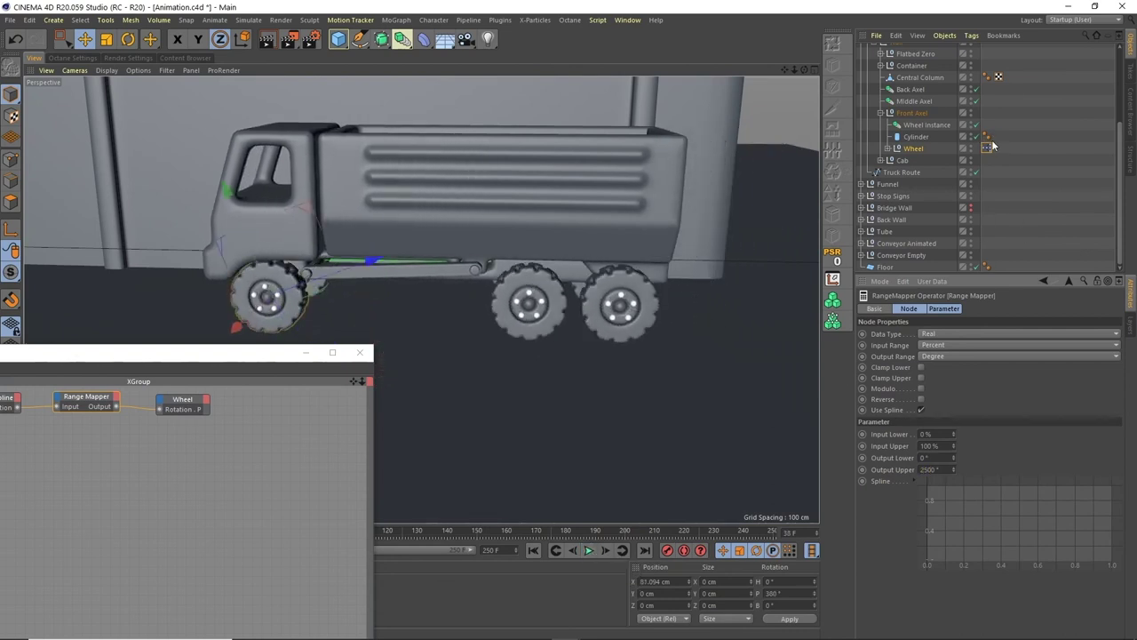
click(996, 130)
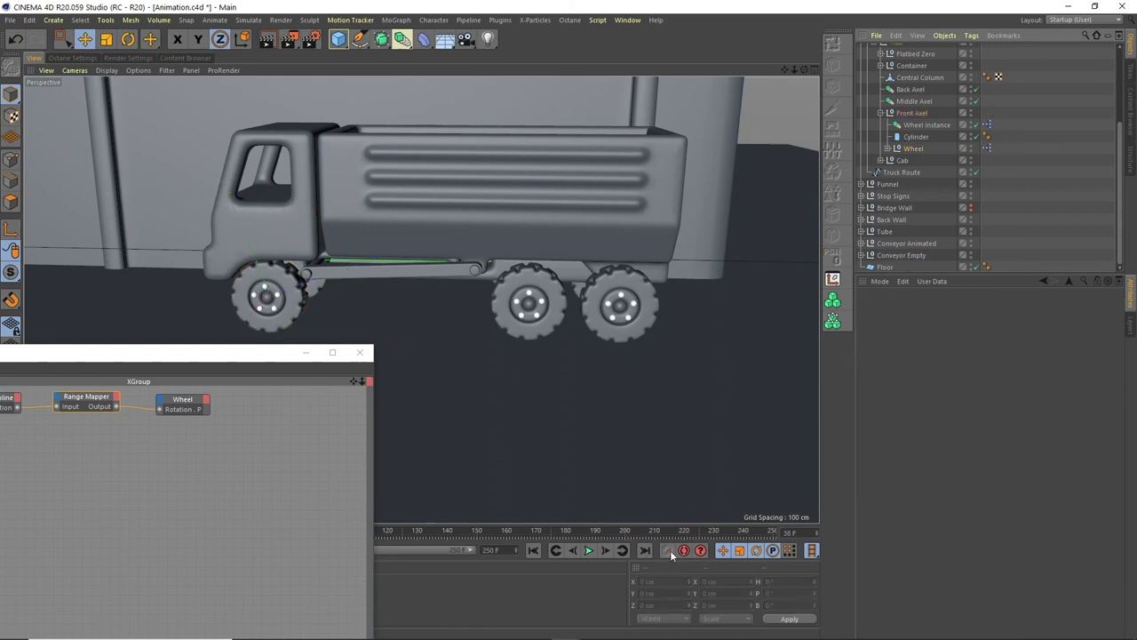
click(589, 551)
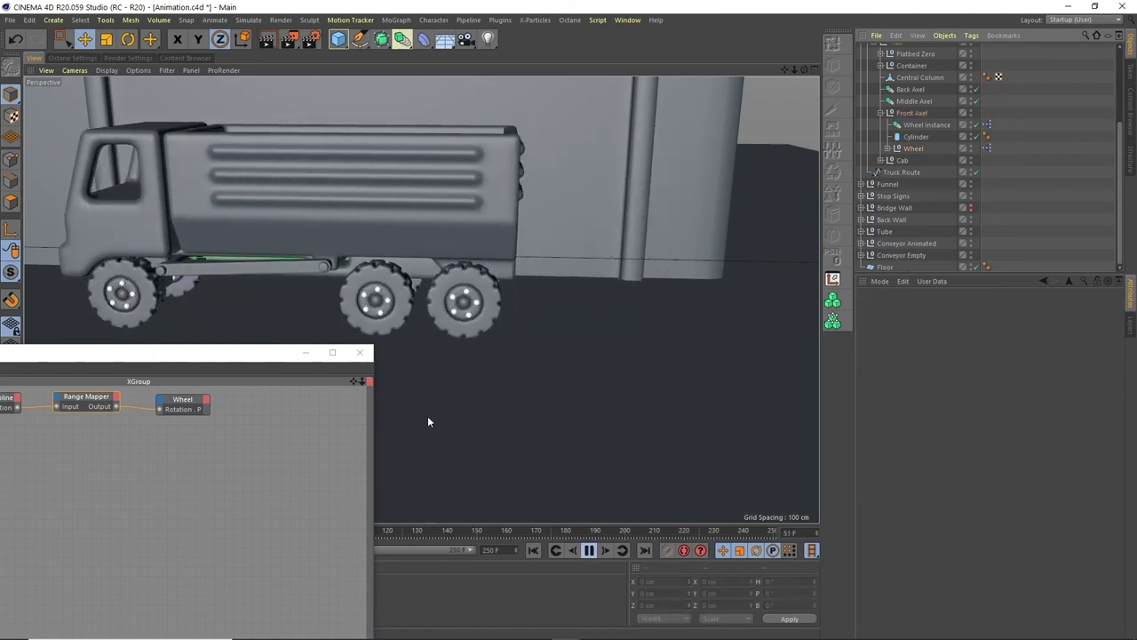
click(359, 352)
Step: Review the playing truck animation from around the whole scene, and return to the framed perspective view of the factory
drag(808, 75, 336, 309)
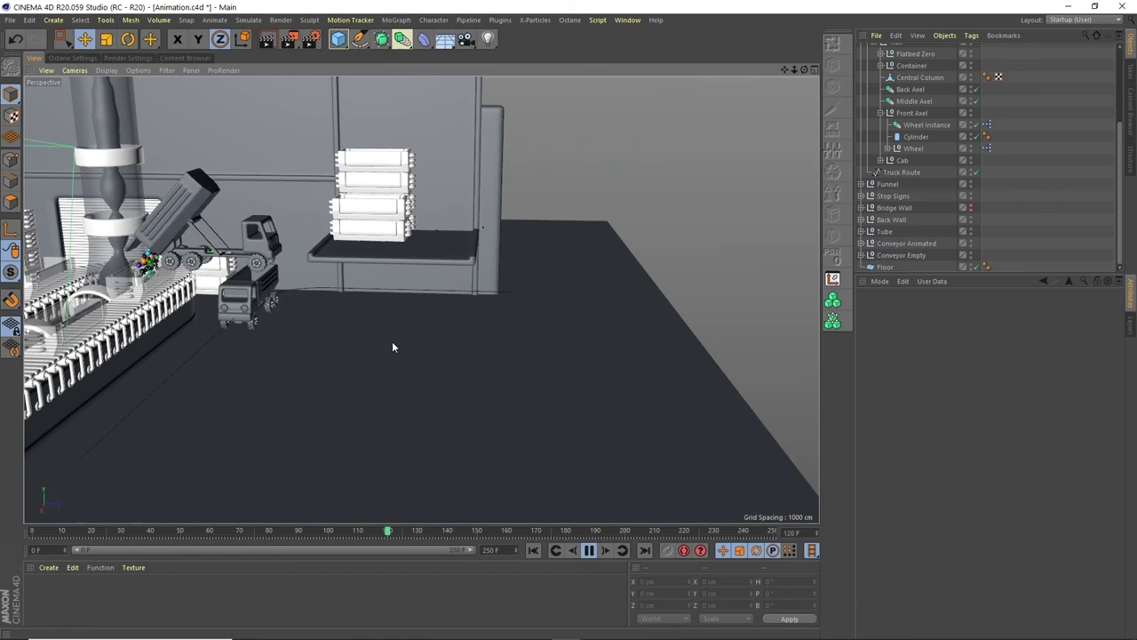
alt+drag(369, 351, 684, 267)
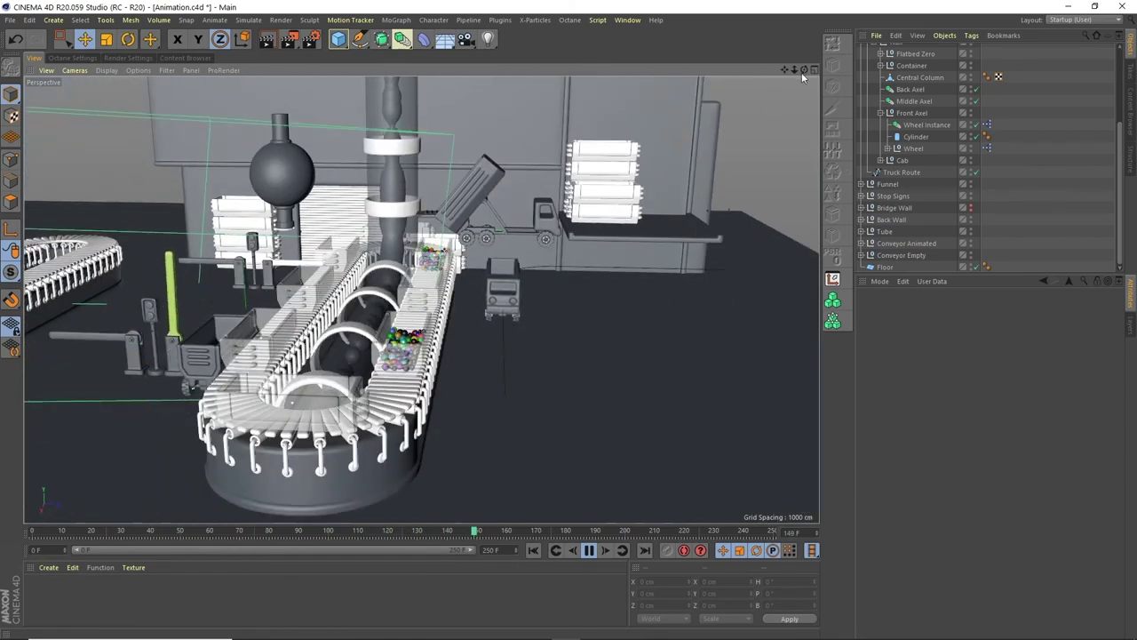
alt+drag(771, 86, 837, 69)
middle_click(697, 81)
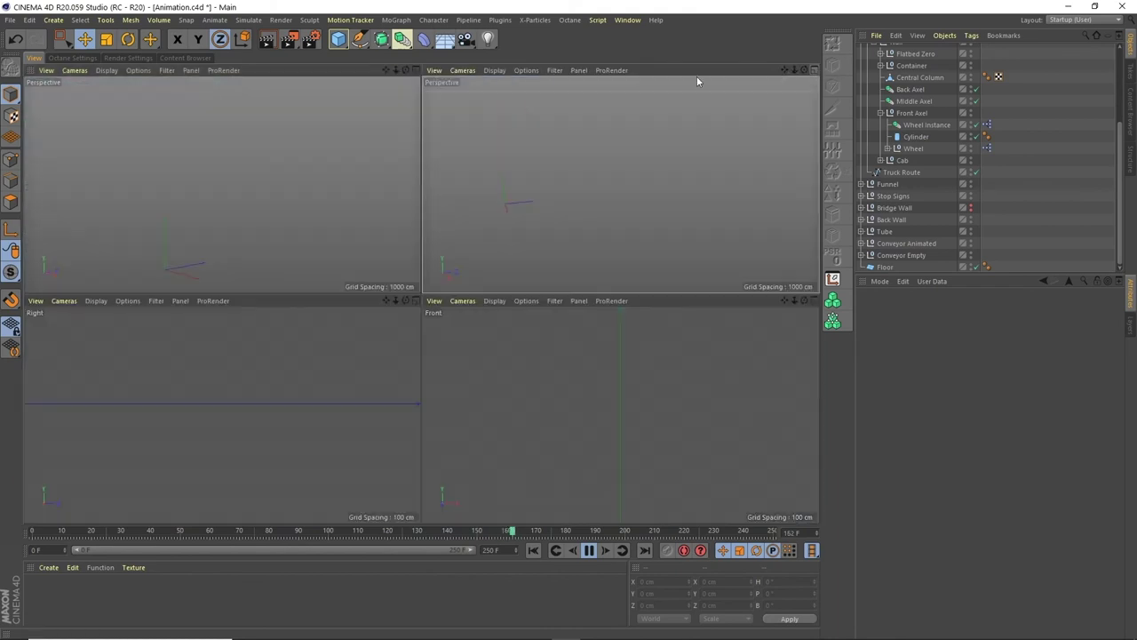
middle_click(417, 71)
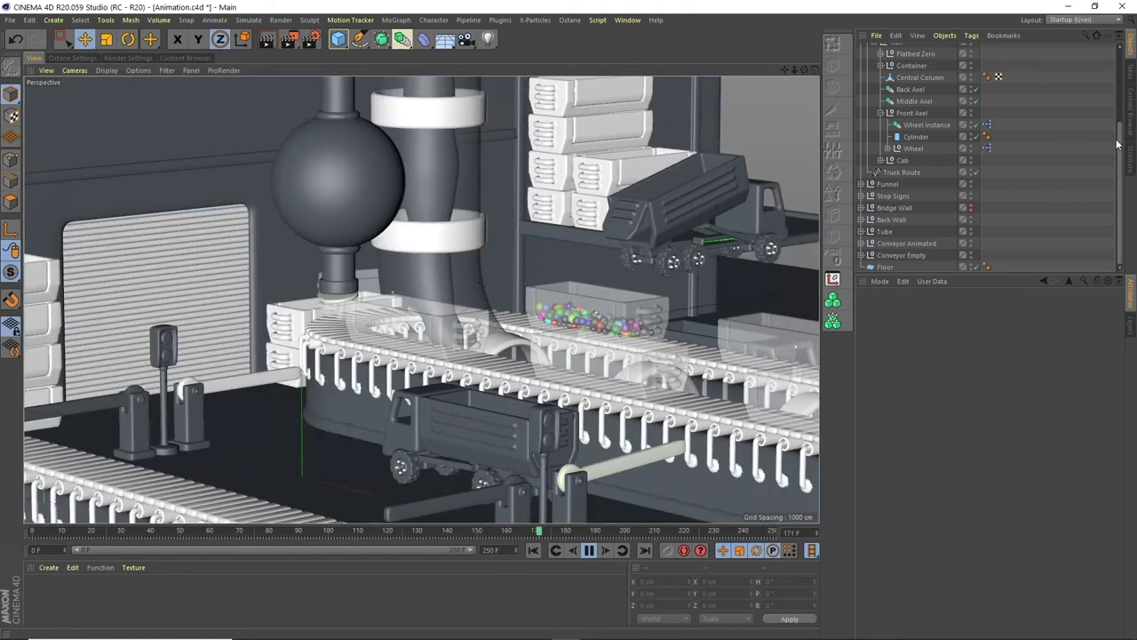
Step: Collapse the Truck 3 Motion hierarchy and save the Animation.c4d project
scroll(1122, 40, up, 5)
click(861, 132)
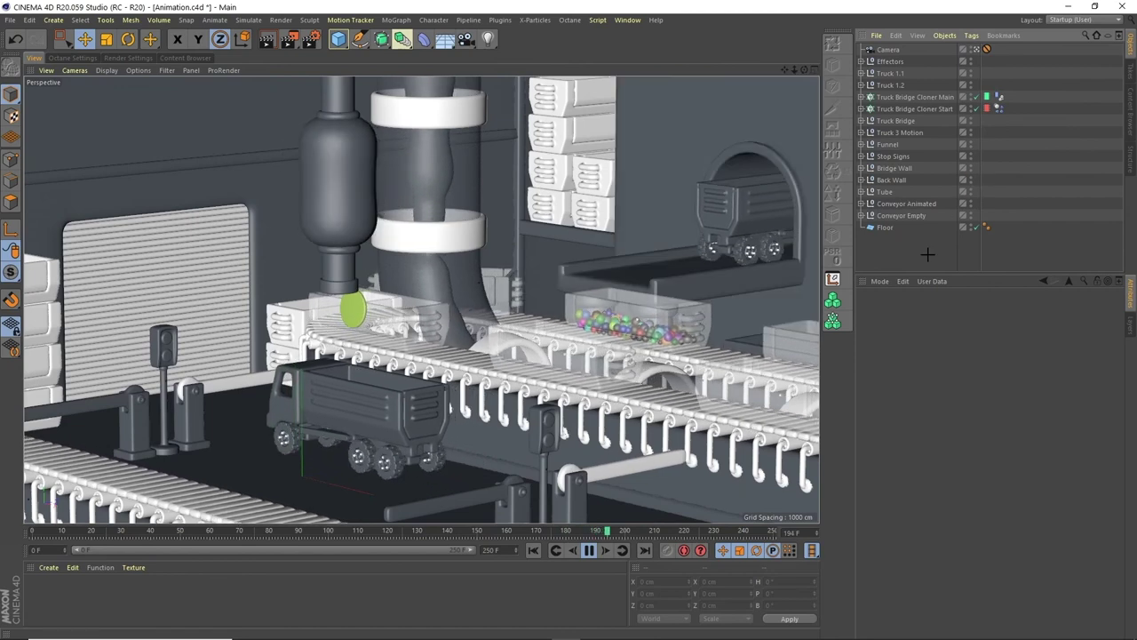
click(9, 19)
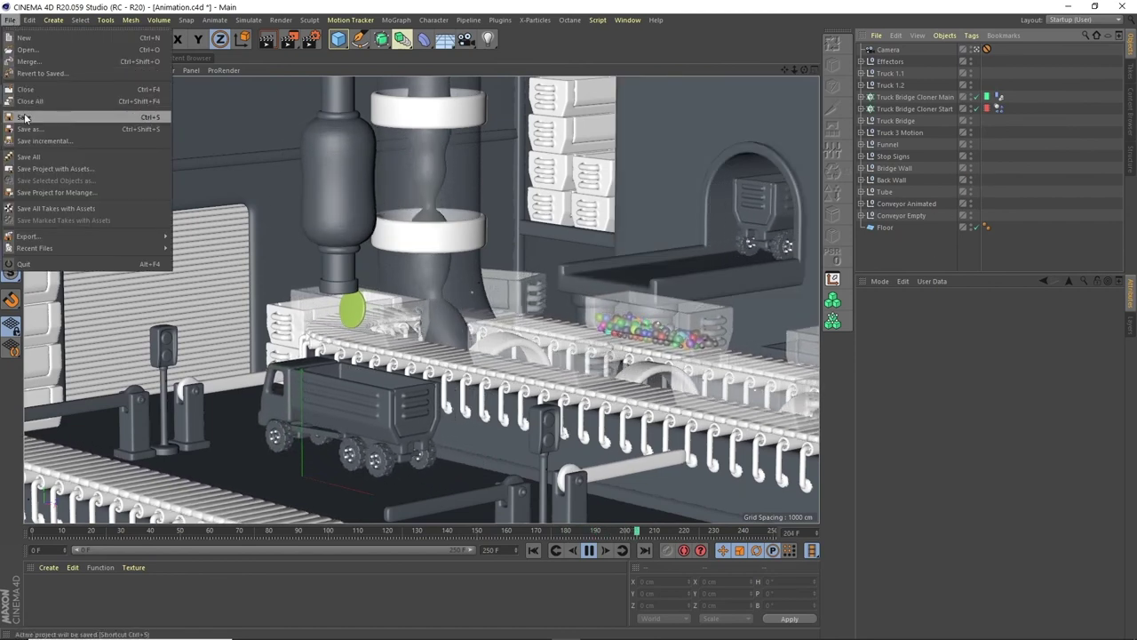
click(75, 116)
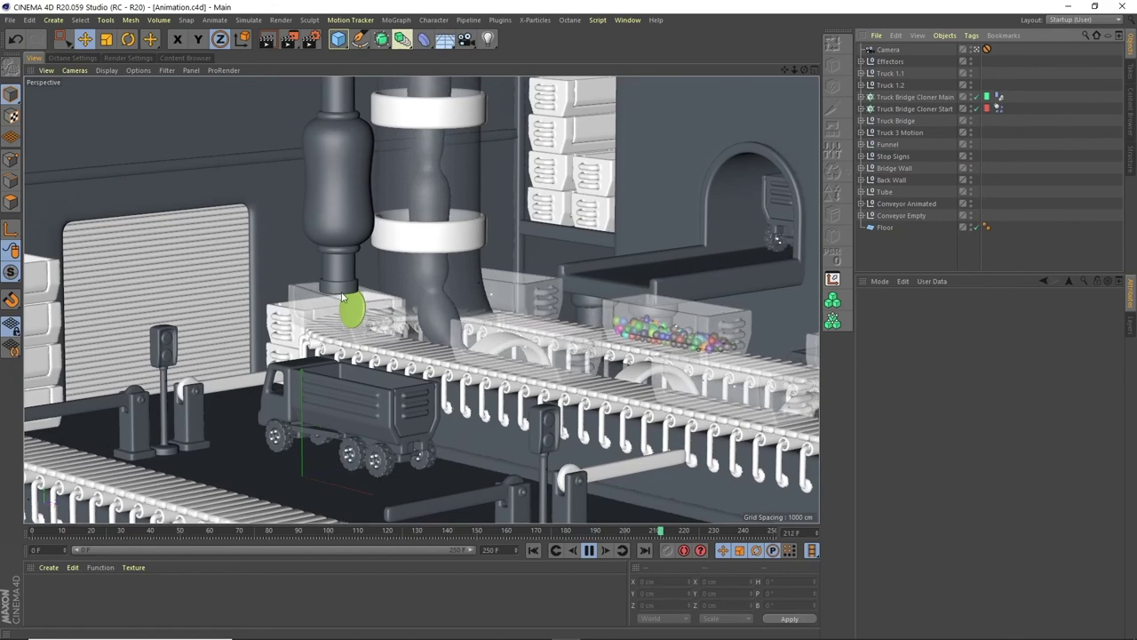